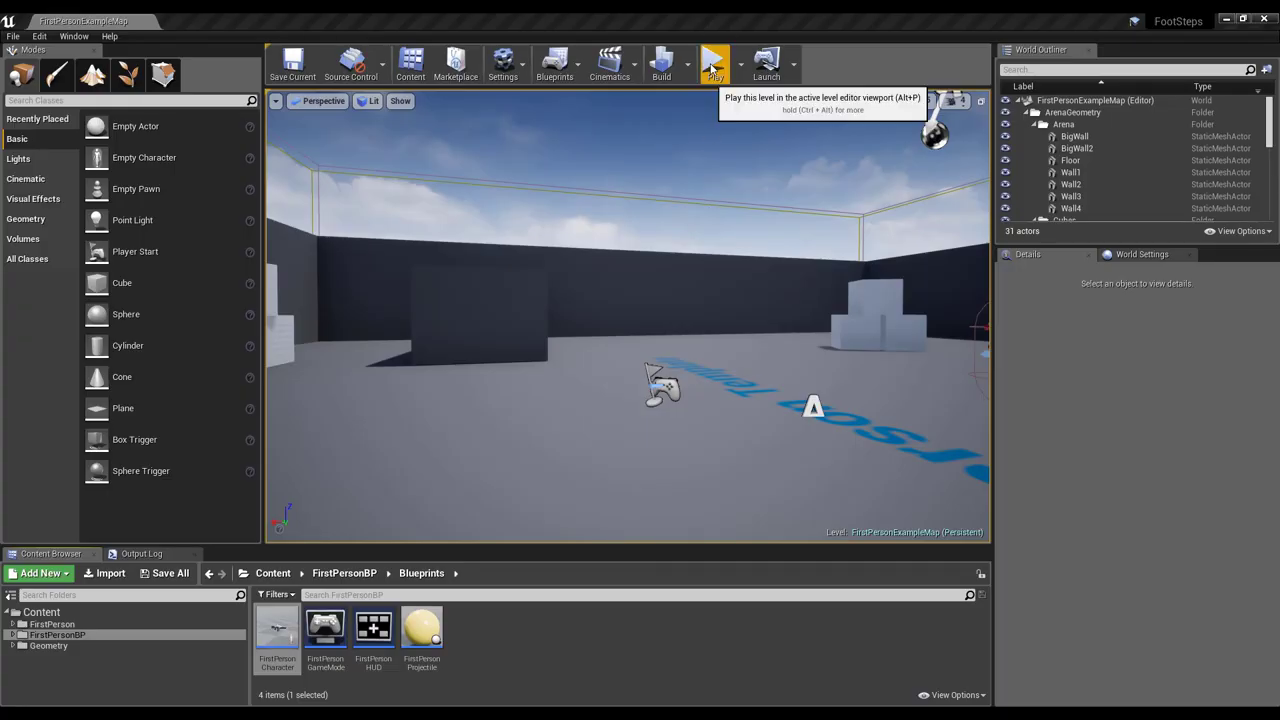
Step: Play the level in the editor and walk around the arena toward the cubes
{"action": "left_click", "coordinate": [713, 64]}
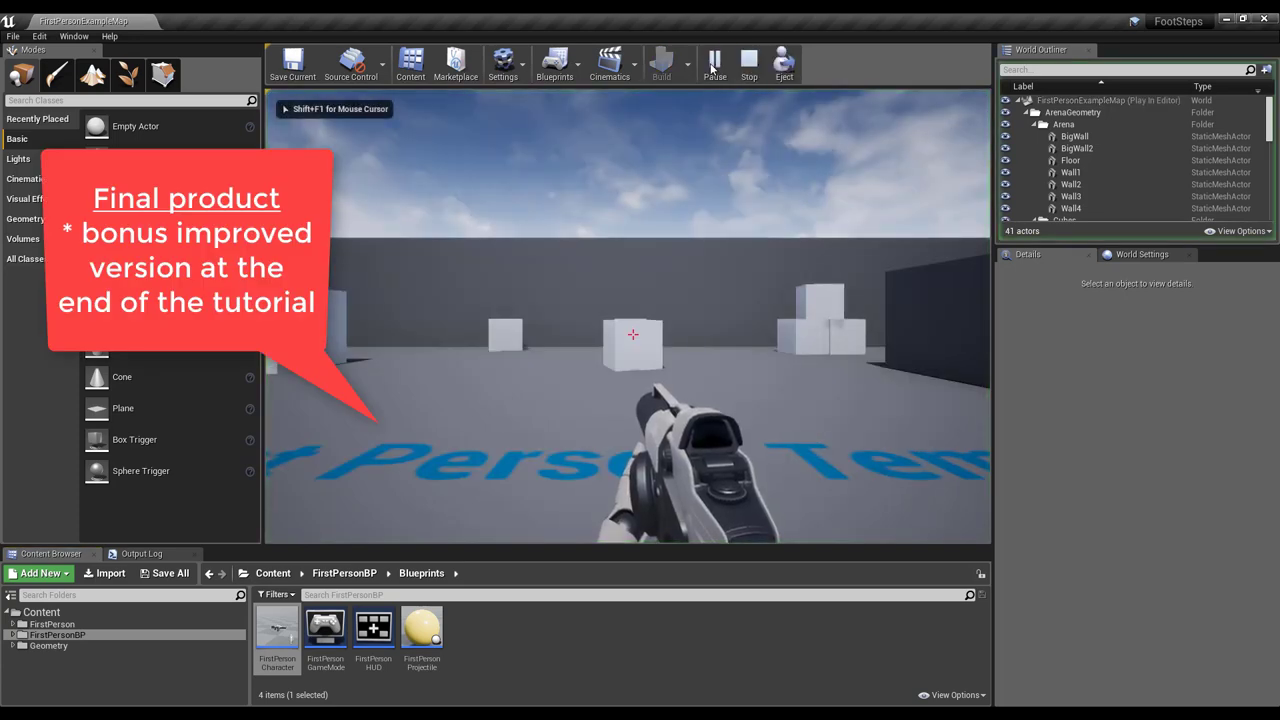
{"action": "key", "text": "w"}
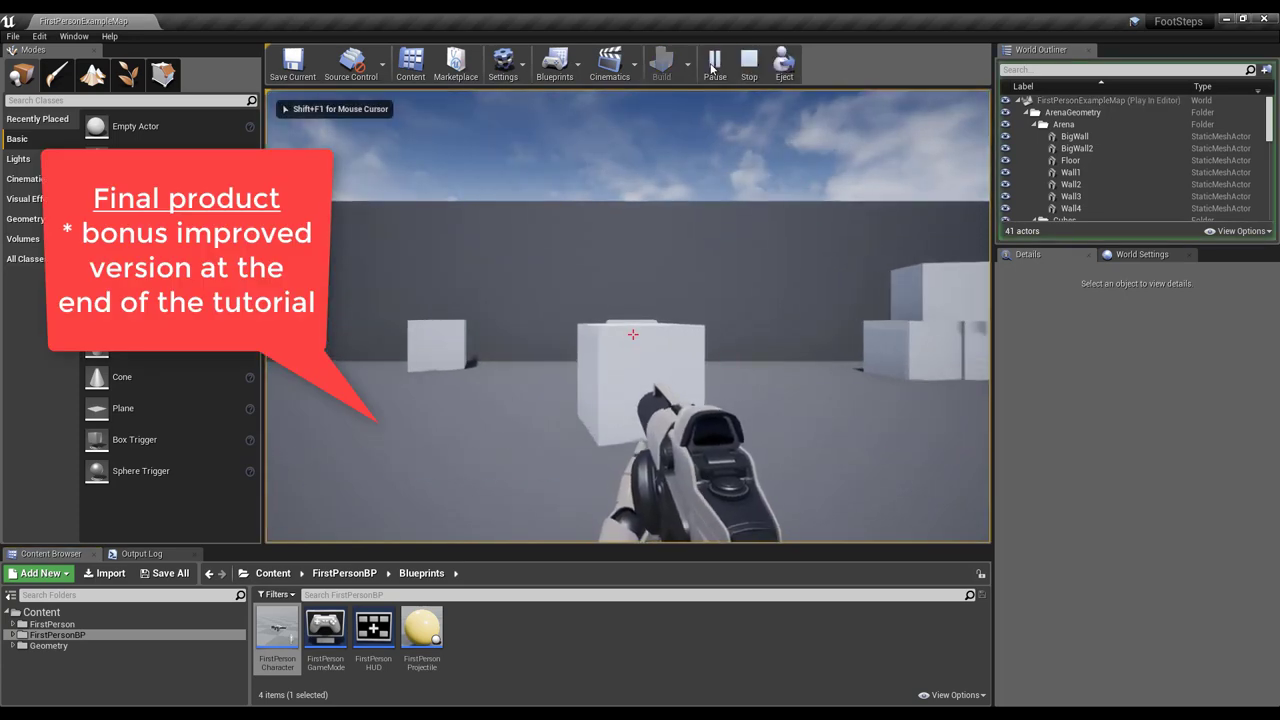
{"action": "key", "text": "w"}
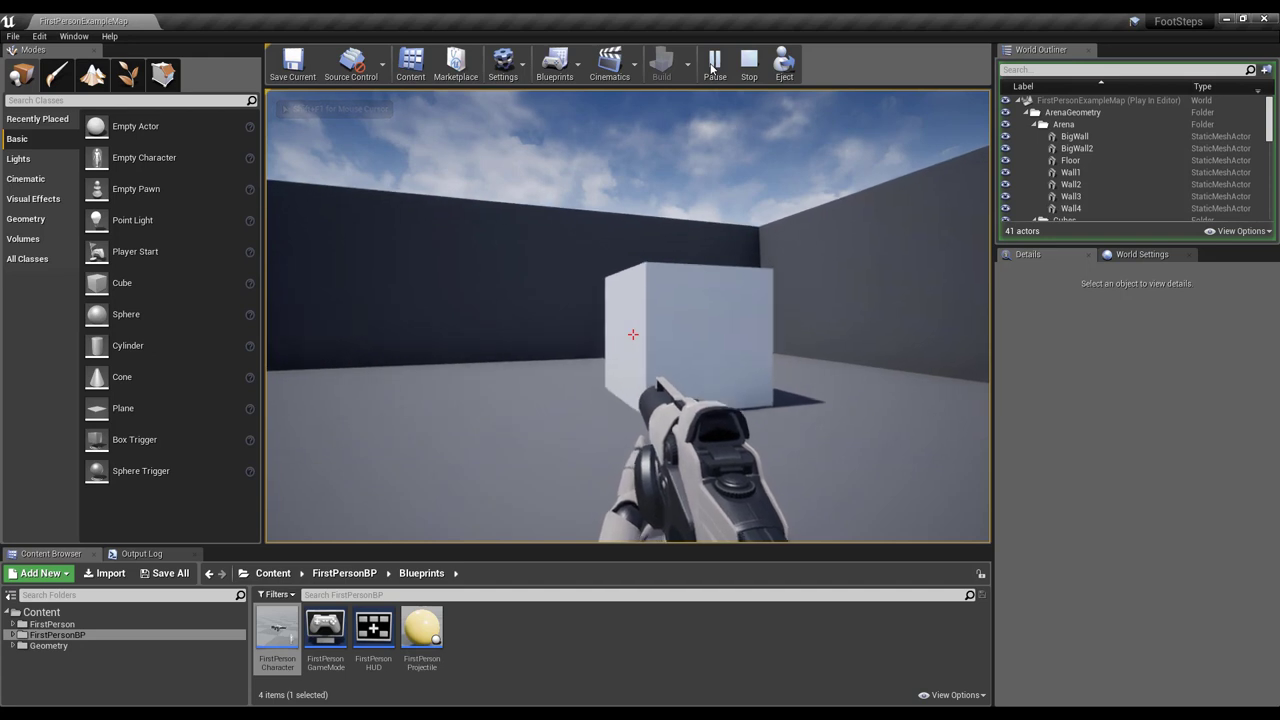
{"action": "key", "text": "w"}
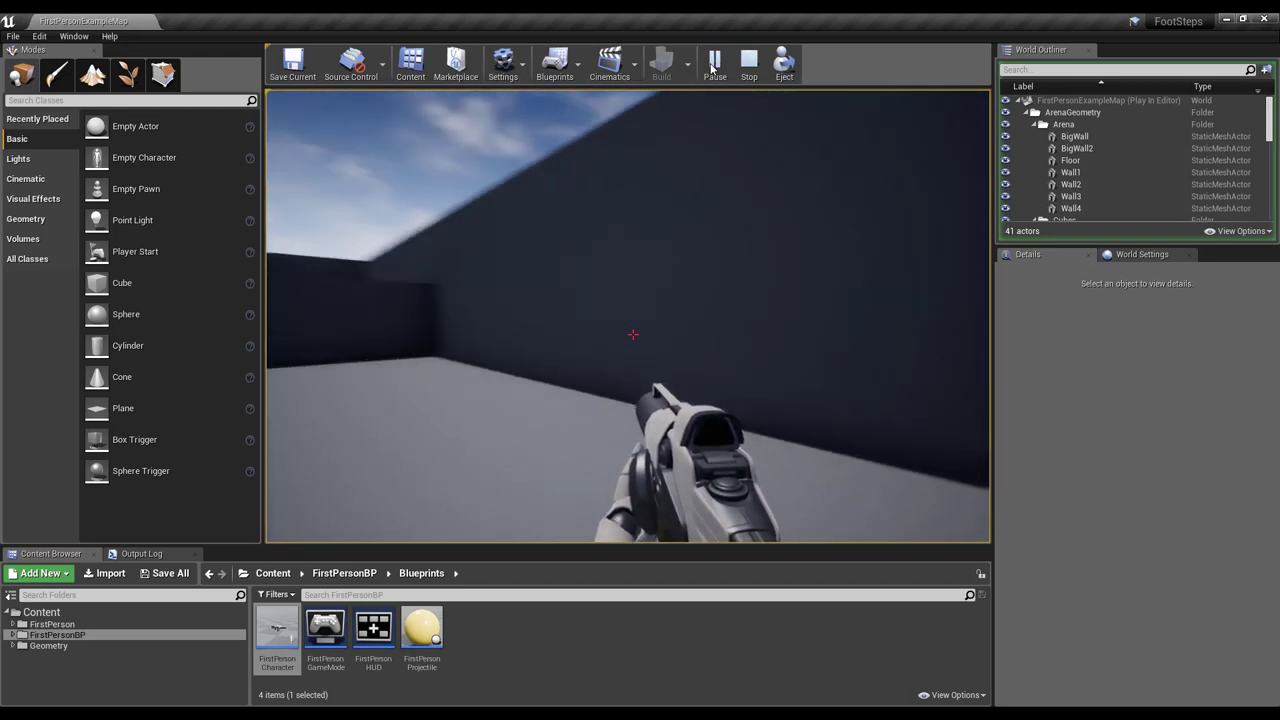
{"action": "key", "text": "w"}
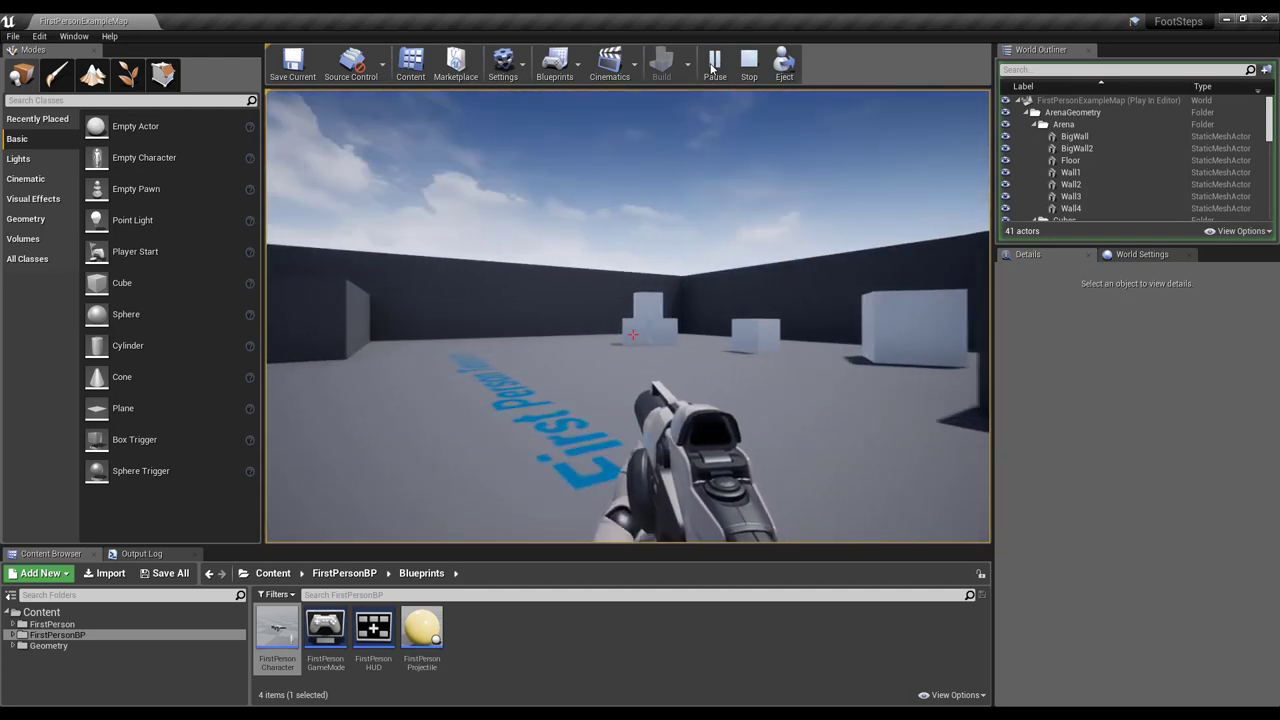
{"action": "key", "text": "w"}
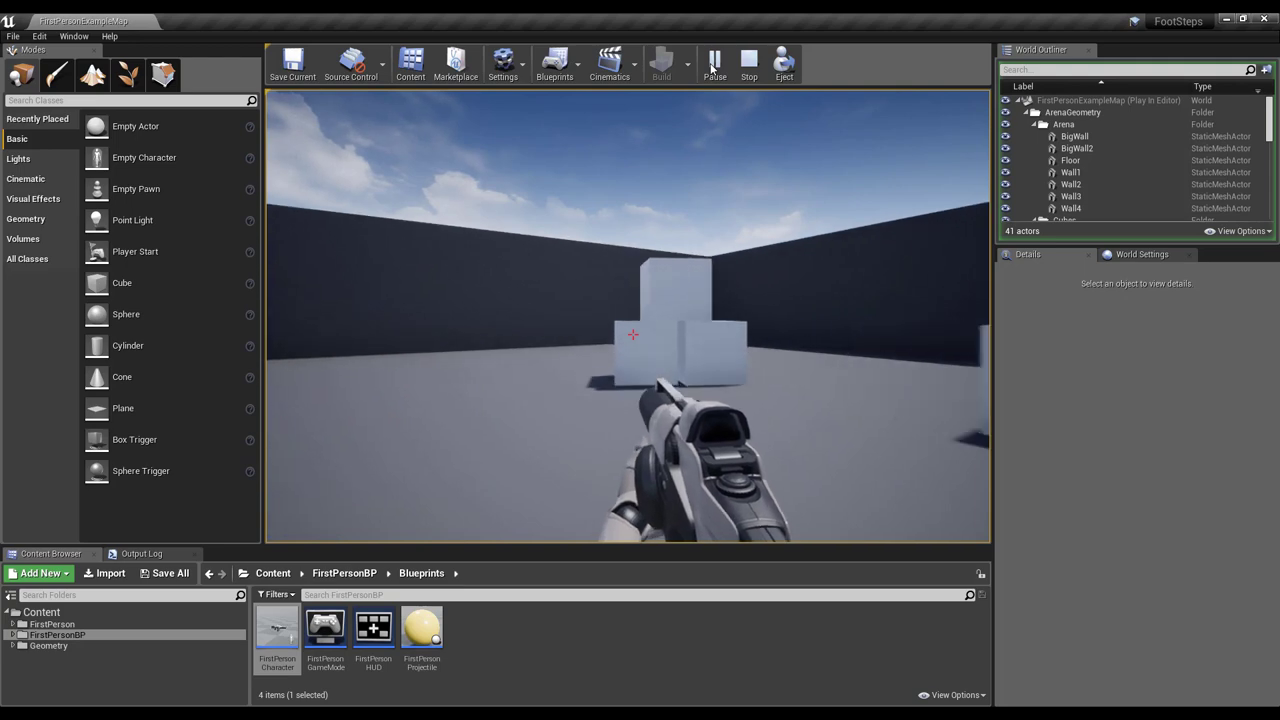
{"action": "key", "text": "s"}
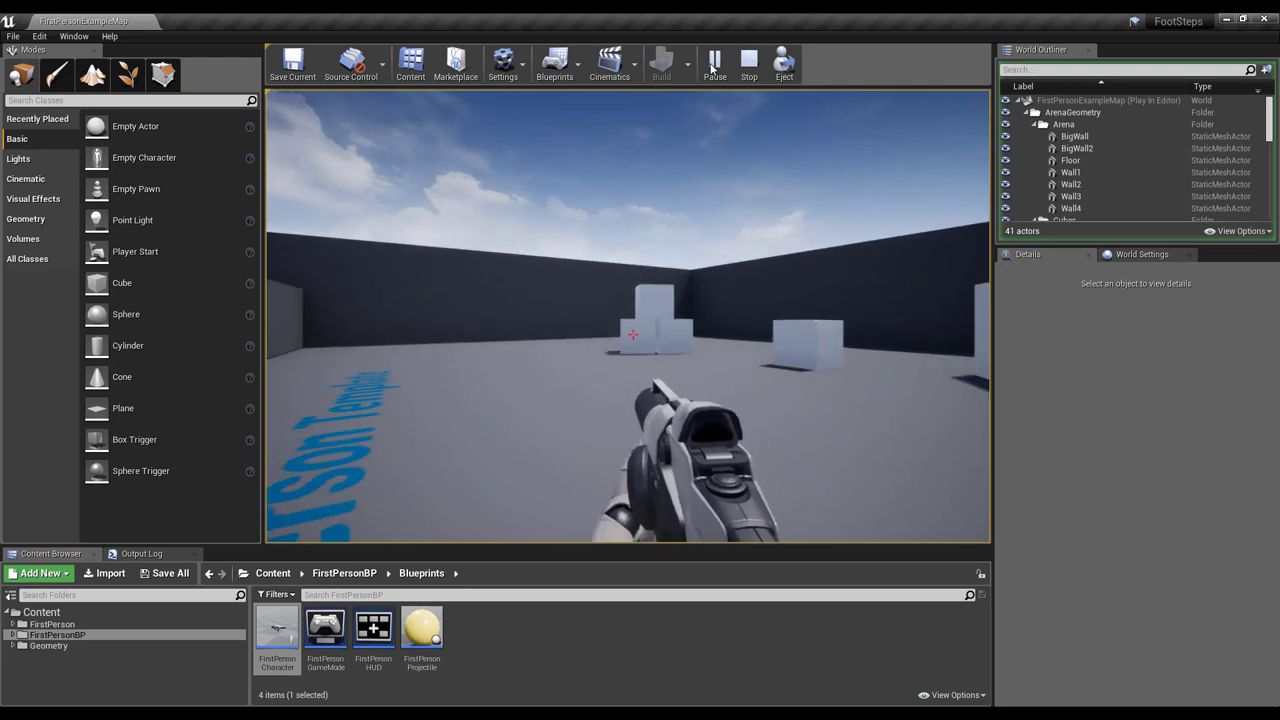
Step: Walk toward the cube stack, end the play session, and launch Unreal Engine 4.18.1
{"action": "key", "text": "w"}
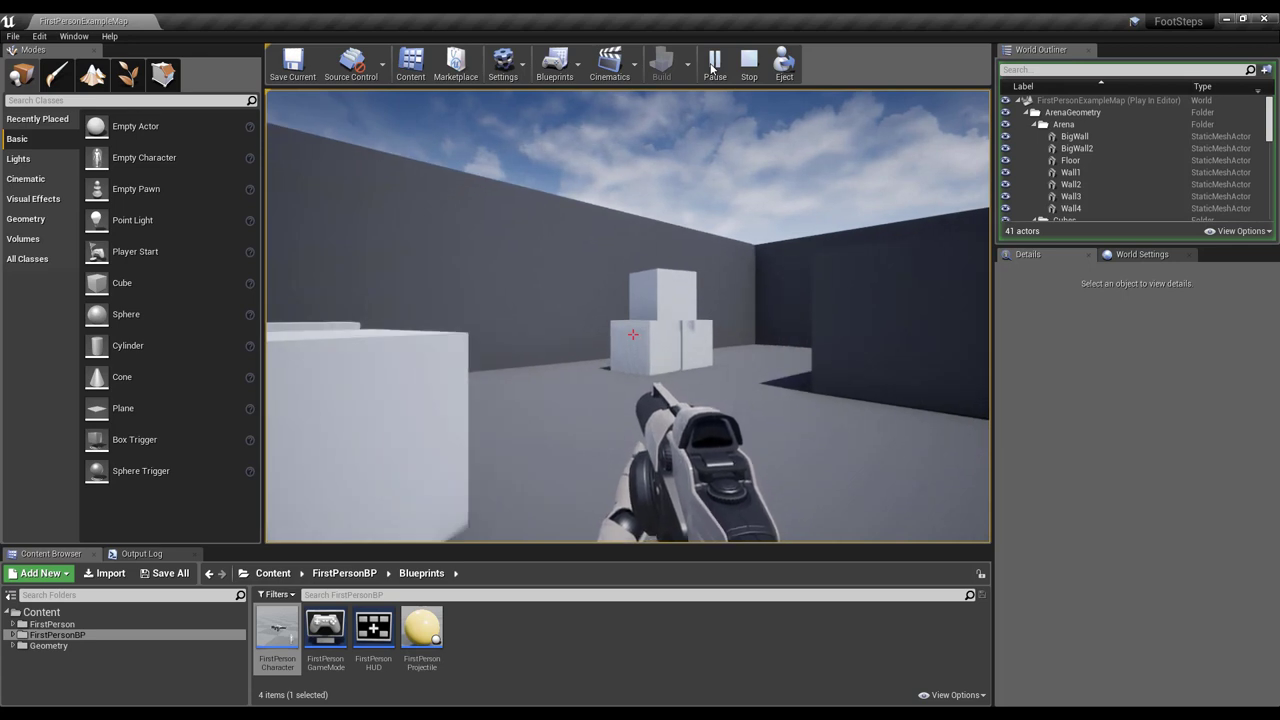
{"action": "key", "text": "Escape"}
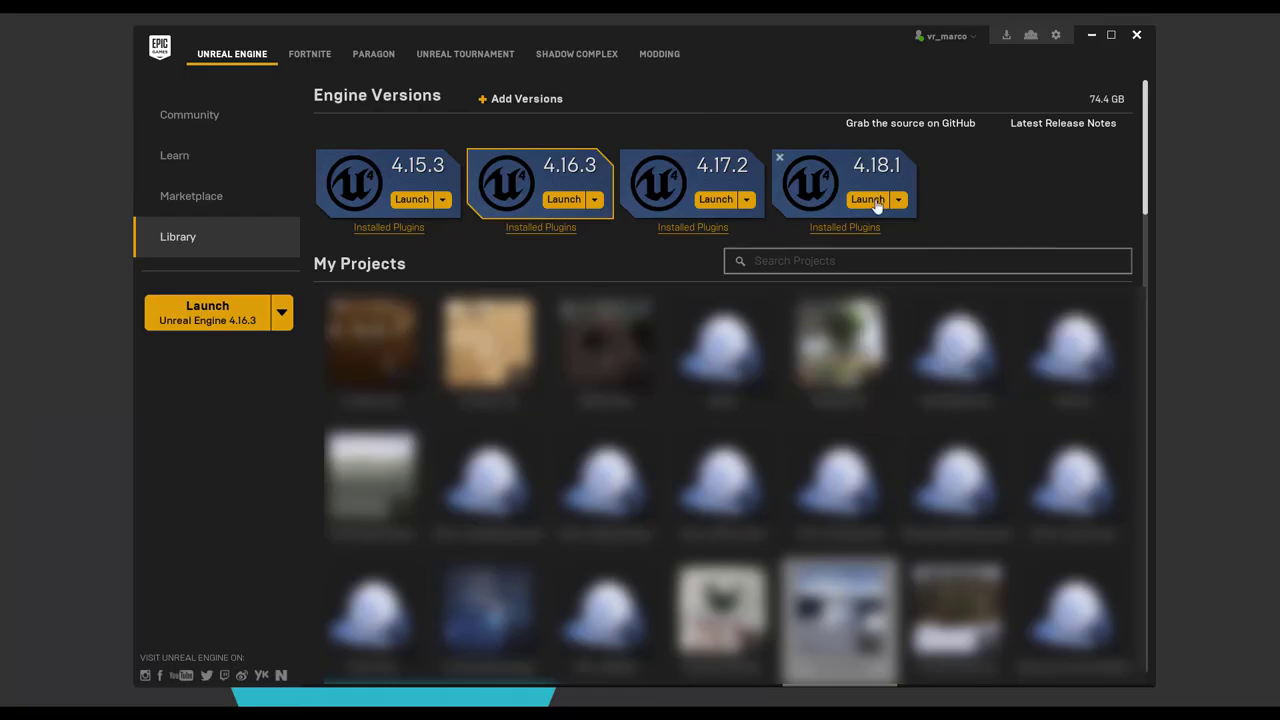
{"action": "left_click", "coordinate": [868, 200]}
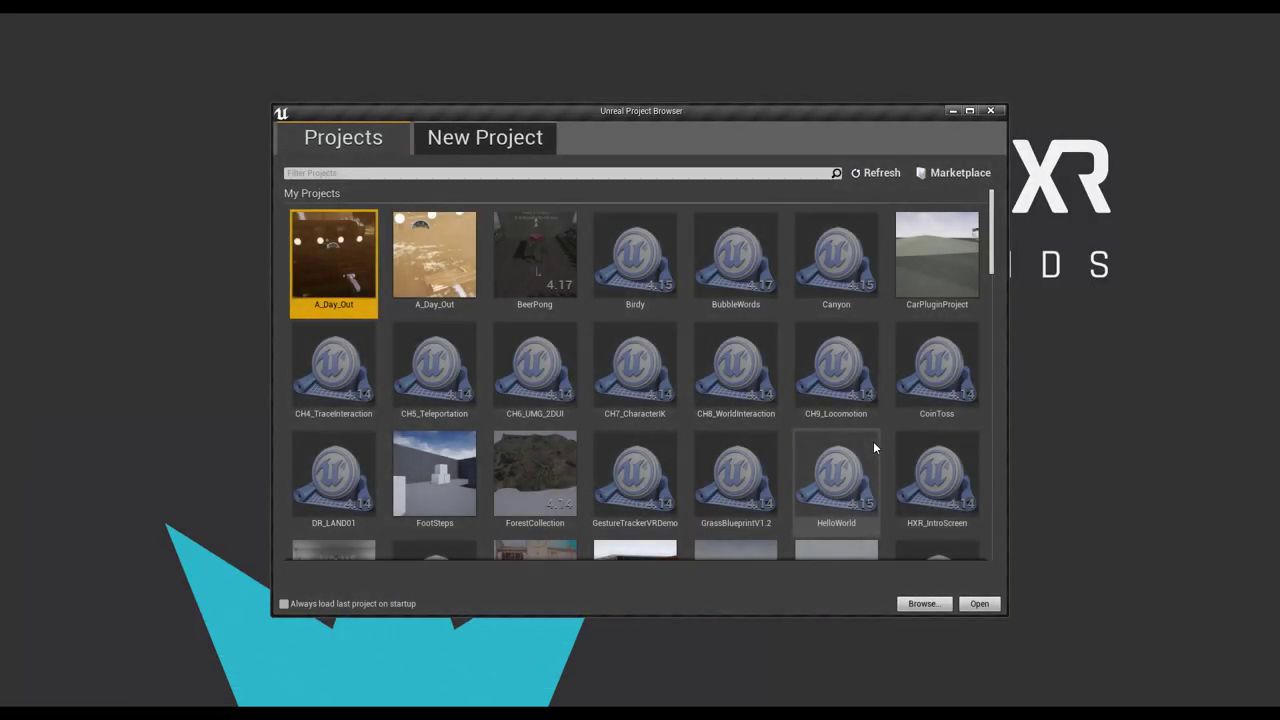
Step: Create a new Blueprint project from the First Person template named FootStepsTUT
{"action": "left_click", "coordinate": [516, 148]}
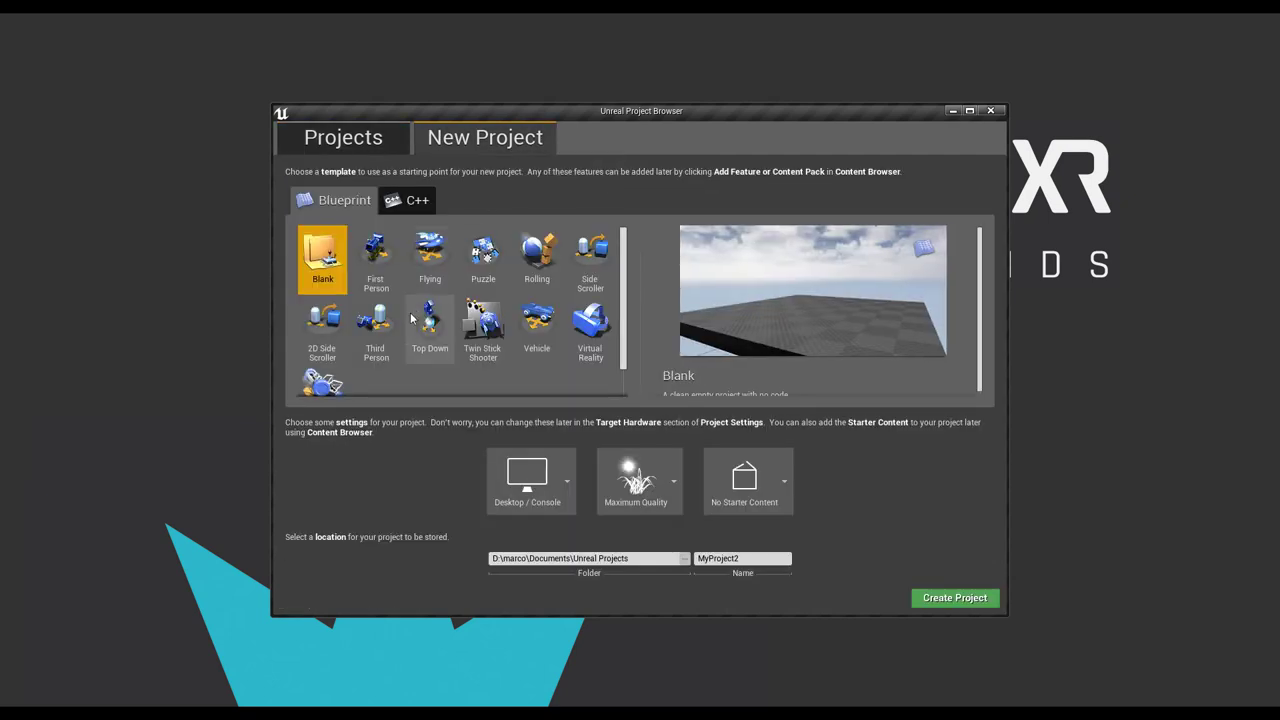
{"action": "left_click", "coordinate": [376, 258]}
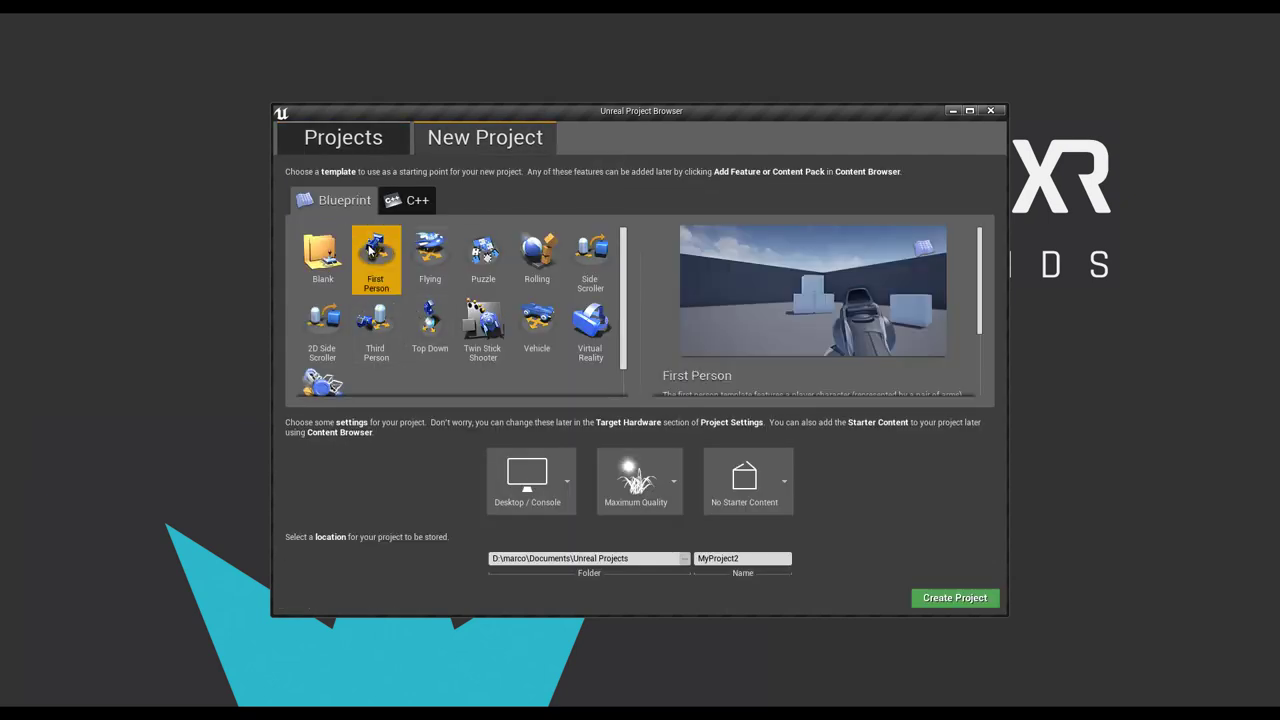
{"action": "left_click", "coordinate": [754, 560]}
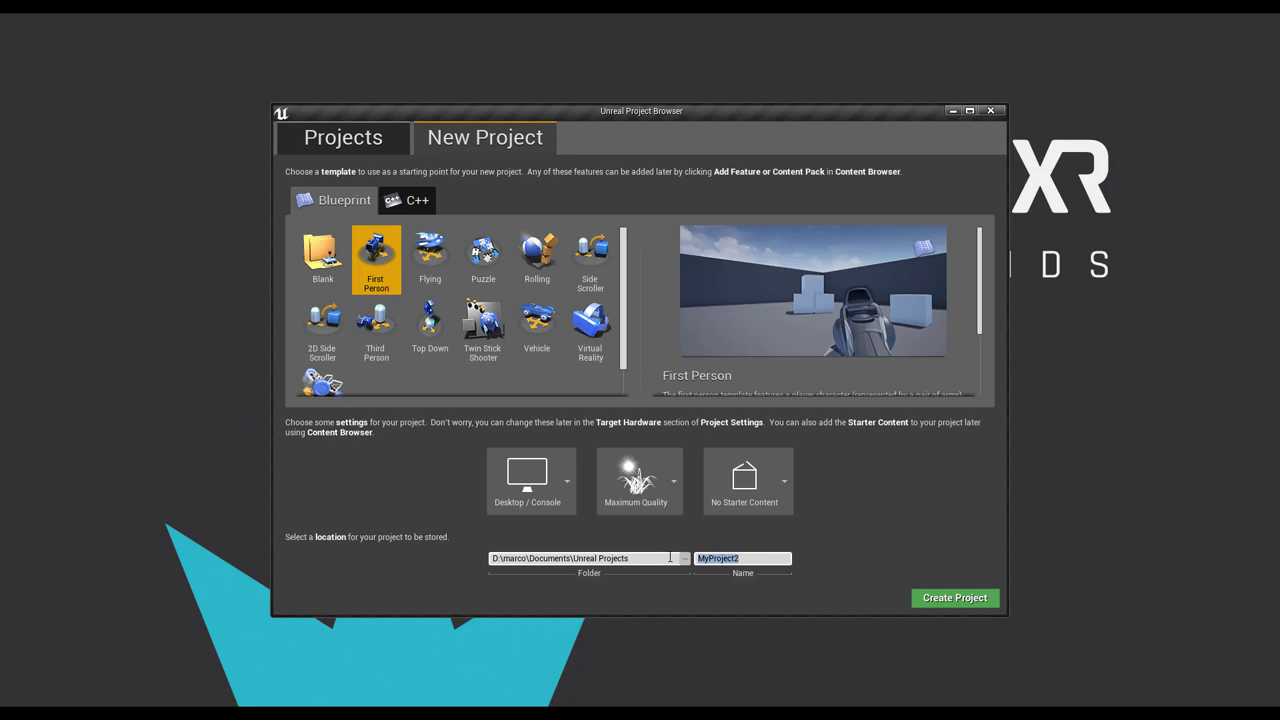
{"action": "type", "text": "FootStep"}
{"action": "type", "text": "s"}
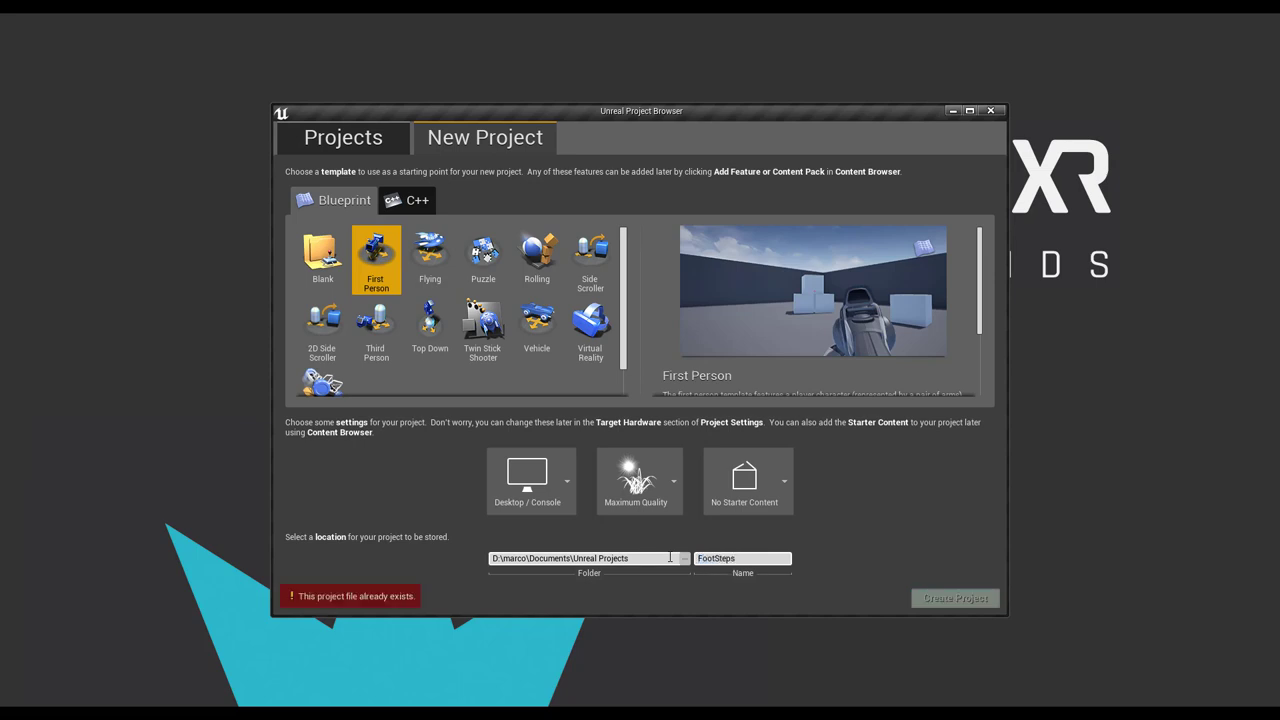
{"action": "type", "text": "TUT"}
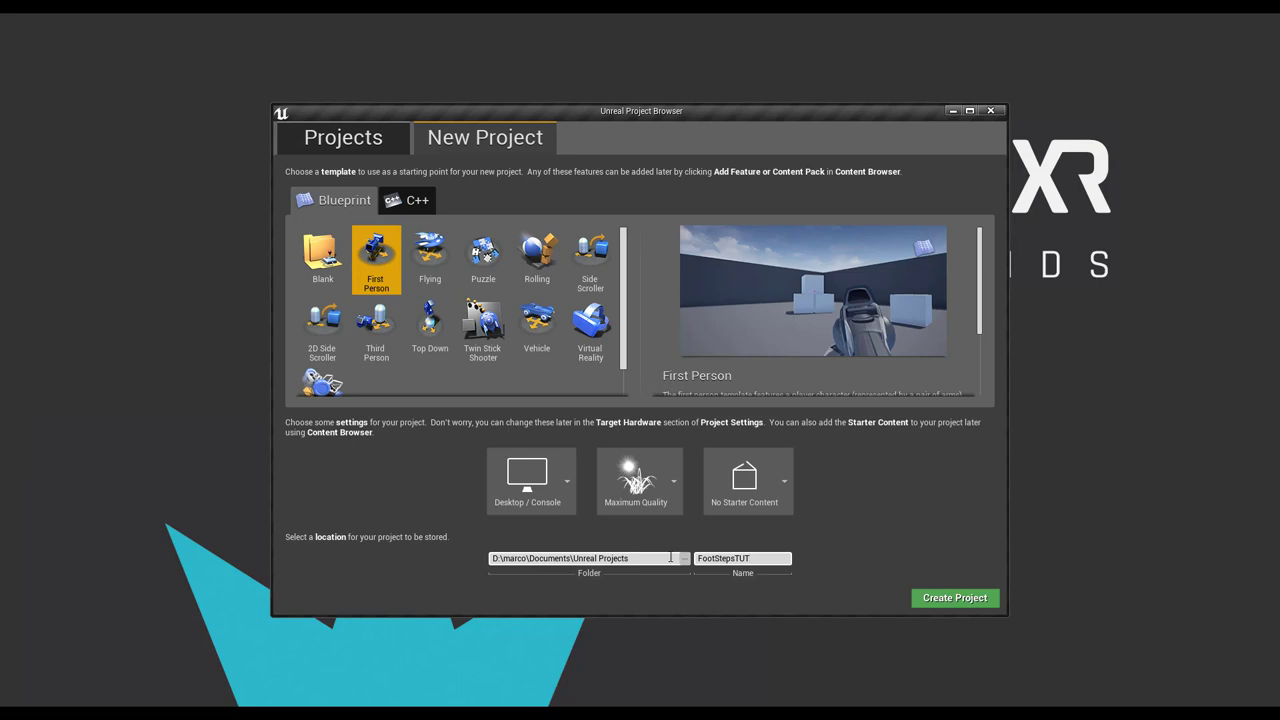
{"action": "left_click", "coordinate": [968, 604]}
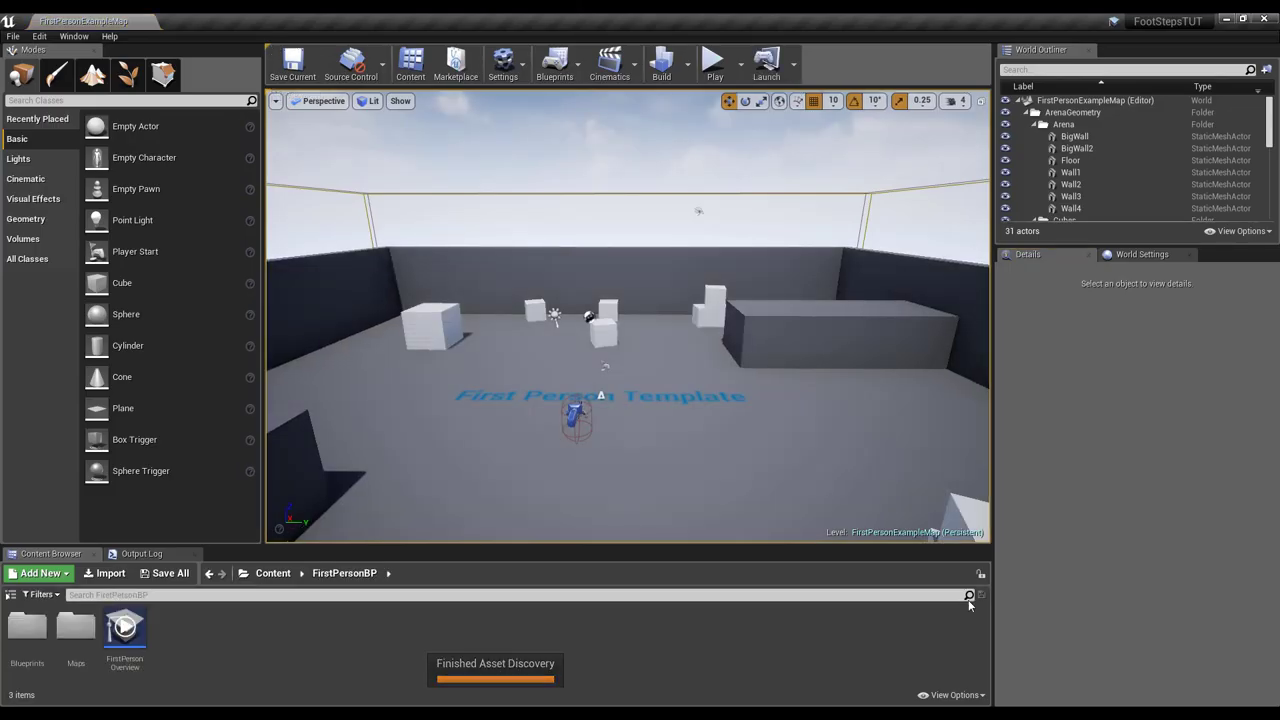
Step: In the Content Browser folder tree, create a folder named Sounds directly under Content
{"action": "left_click", "coordinate": [10, 595]}
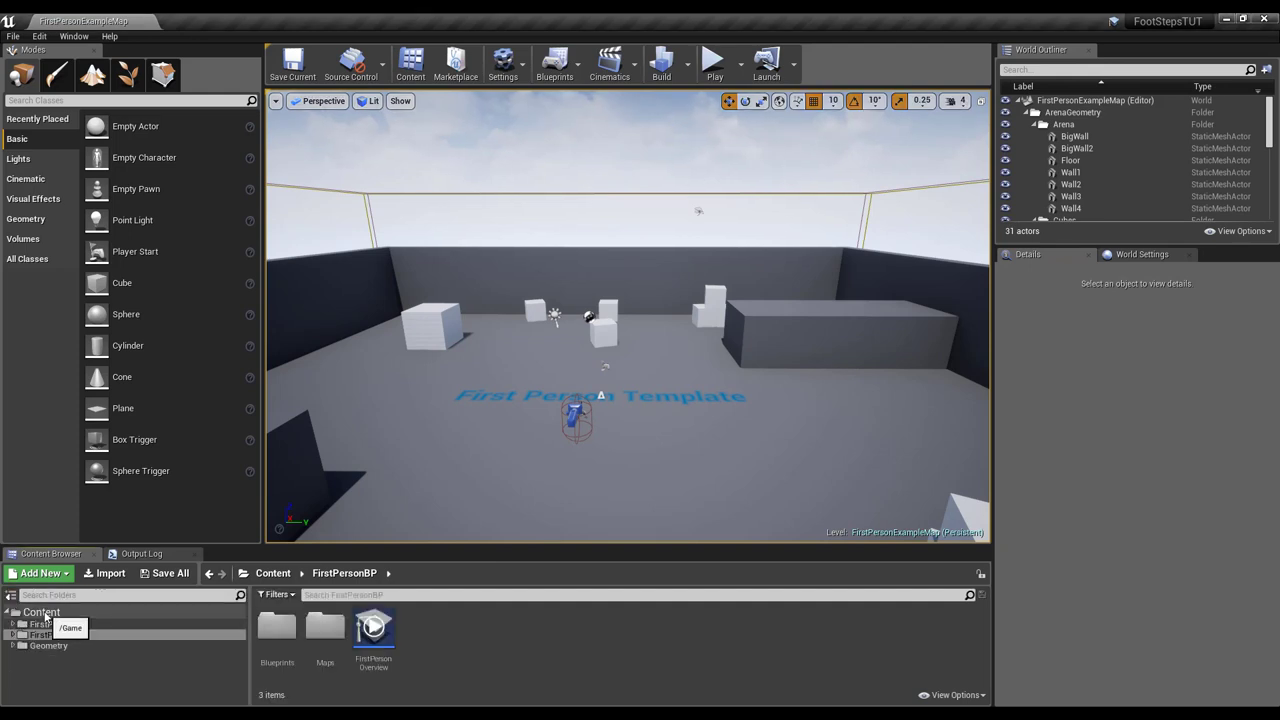
{"action": "left_click", "coordinate": [45, 614]}
{"action": "right_click", "coordinate": [45, 617]}
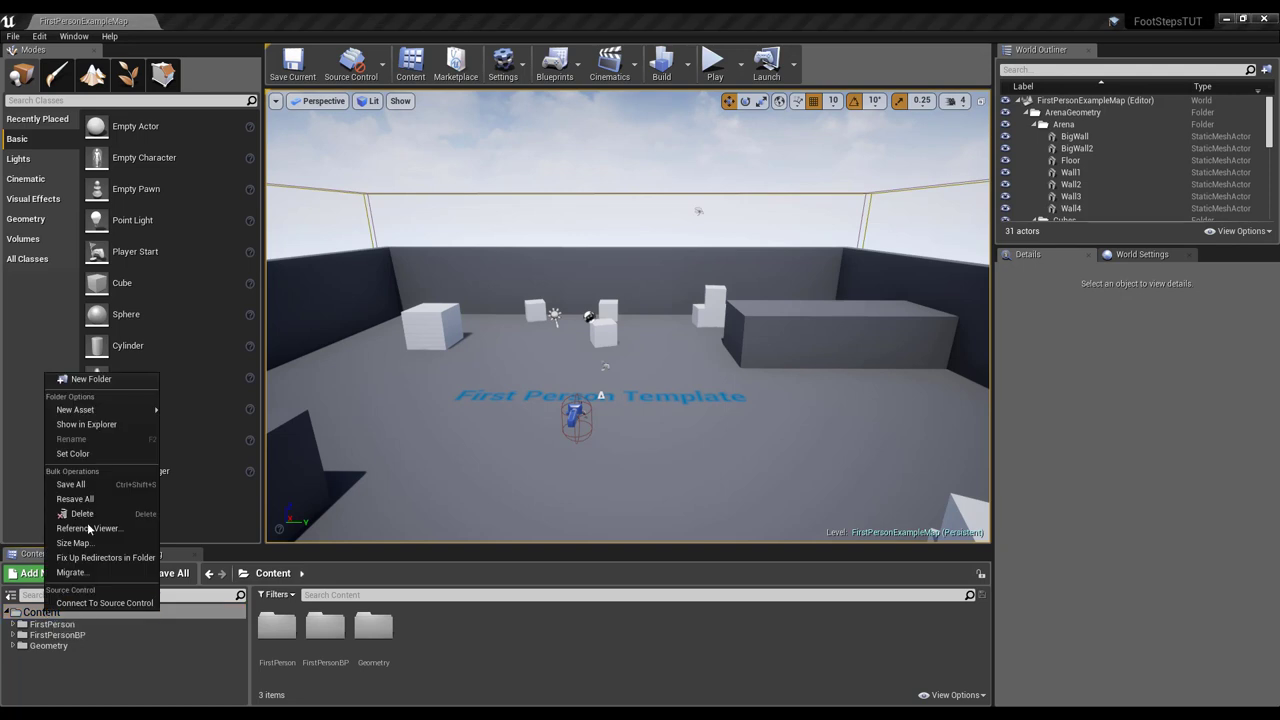
{"action": "left_click", "coordinate": [110, 382]}
{"action": "type", "text": "Sounds"}
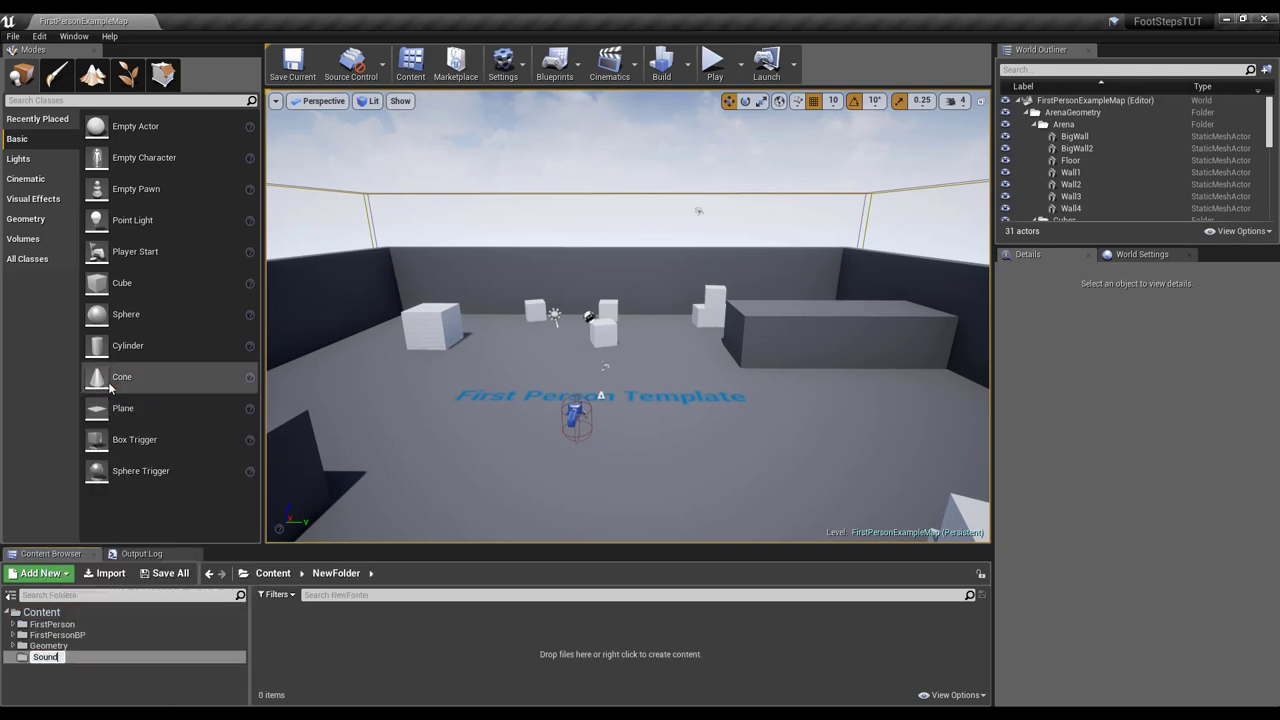
{"action": "key", "text": "Return"}
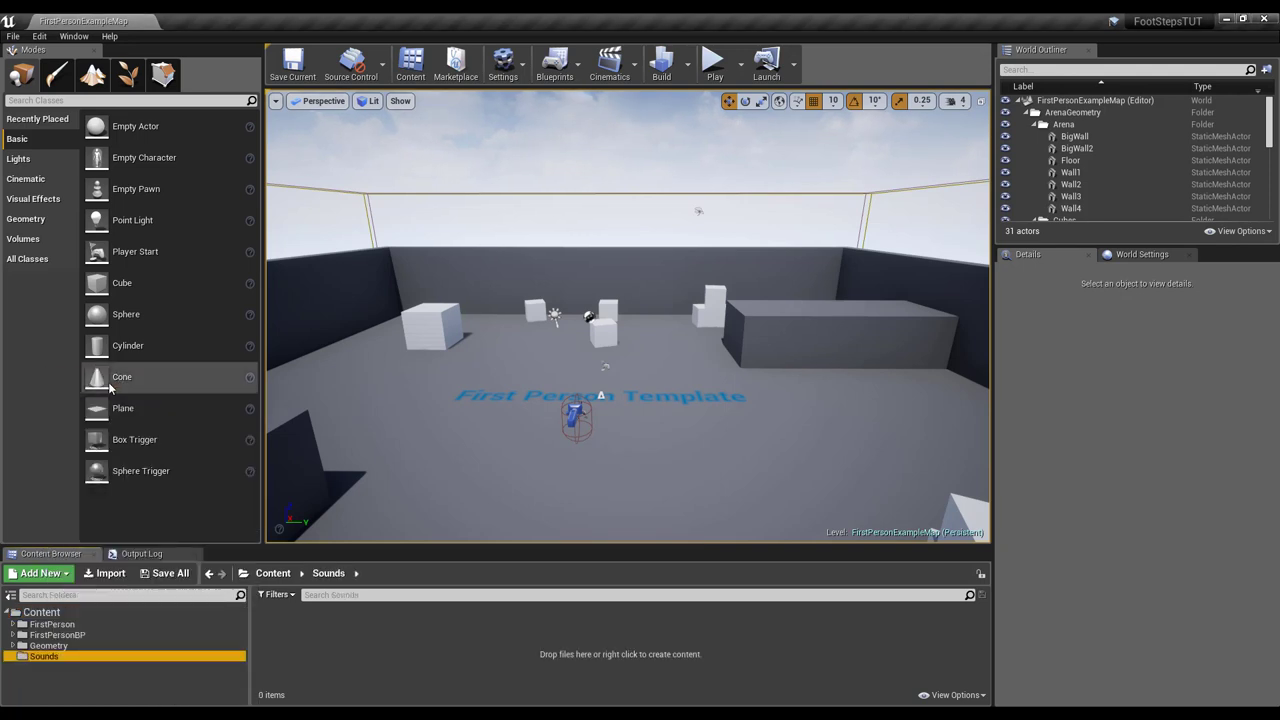
Step: Import Footstep_1 to Footstep_4 and footsteps-loopable .wav files from Desktop\Sounds
{"action": "left_click", "coordinate": [112, 574]}
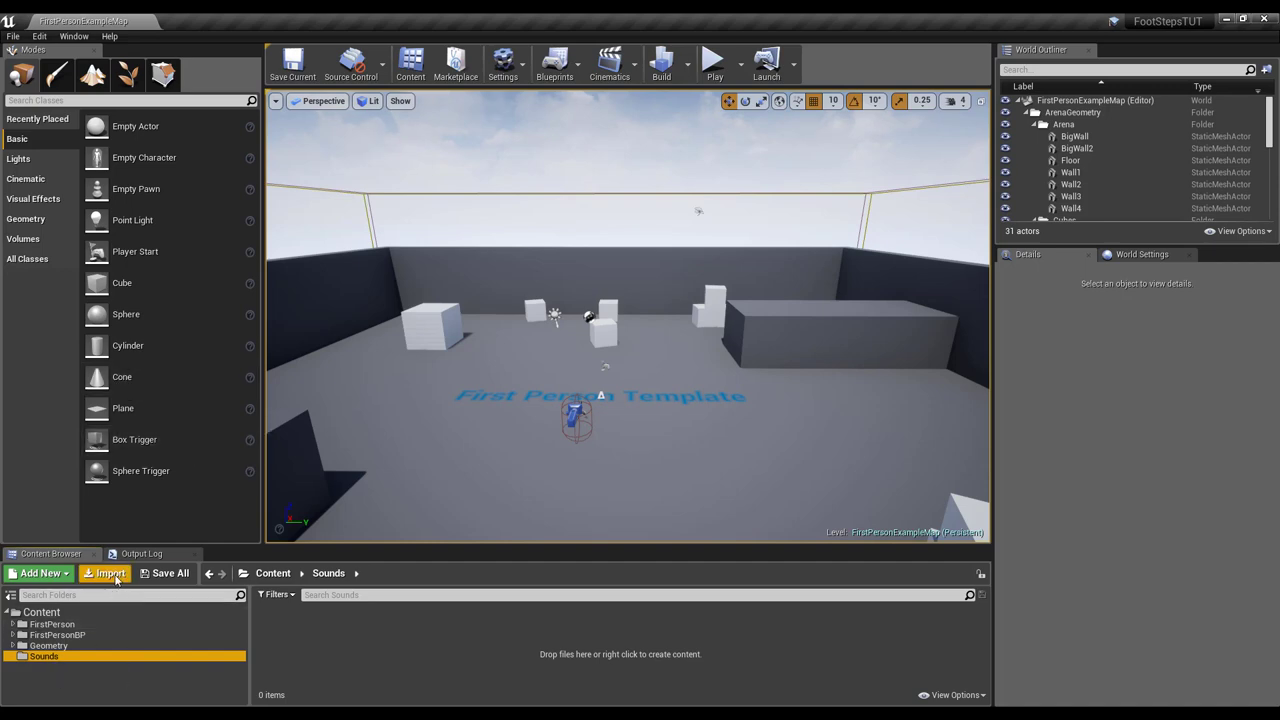
{"action": "left_click", "coordinate": [110, 574]}
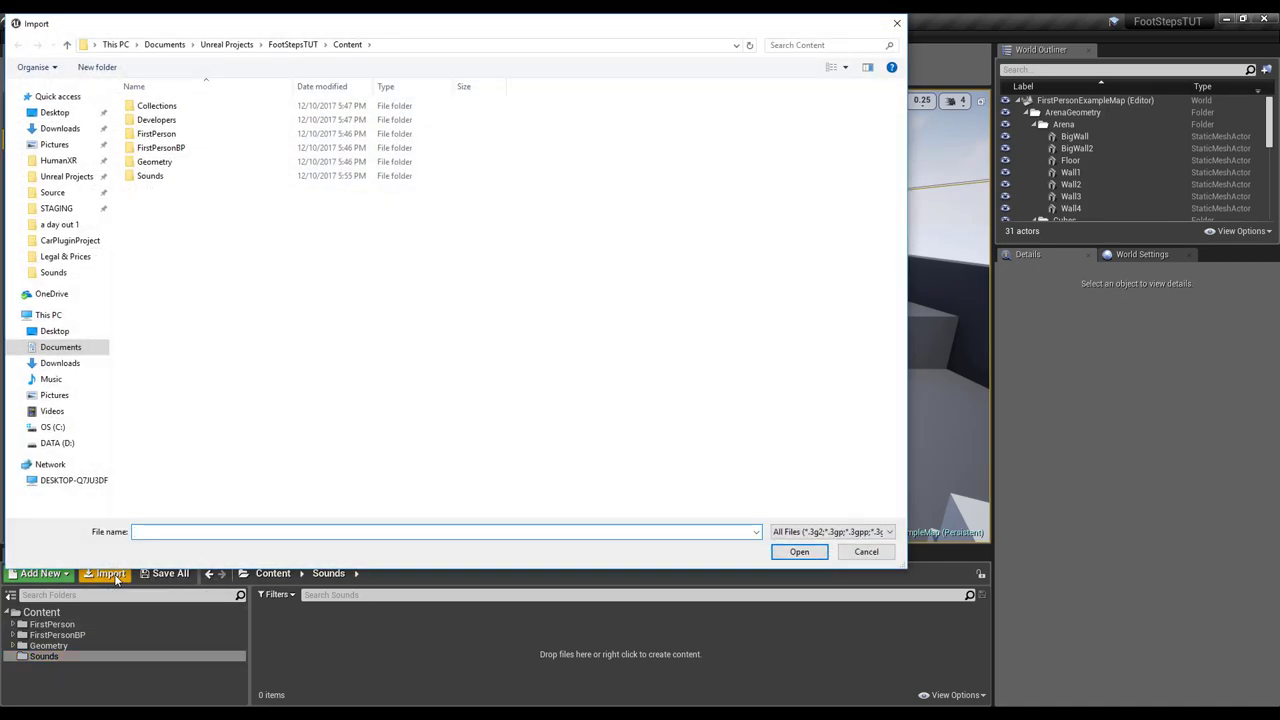
{"action": "left_click", "coordinate": [66, 113]}
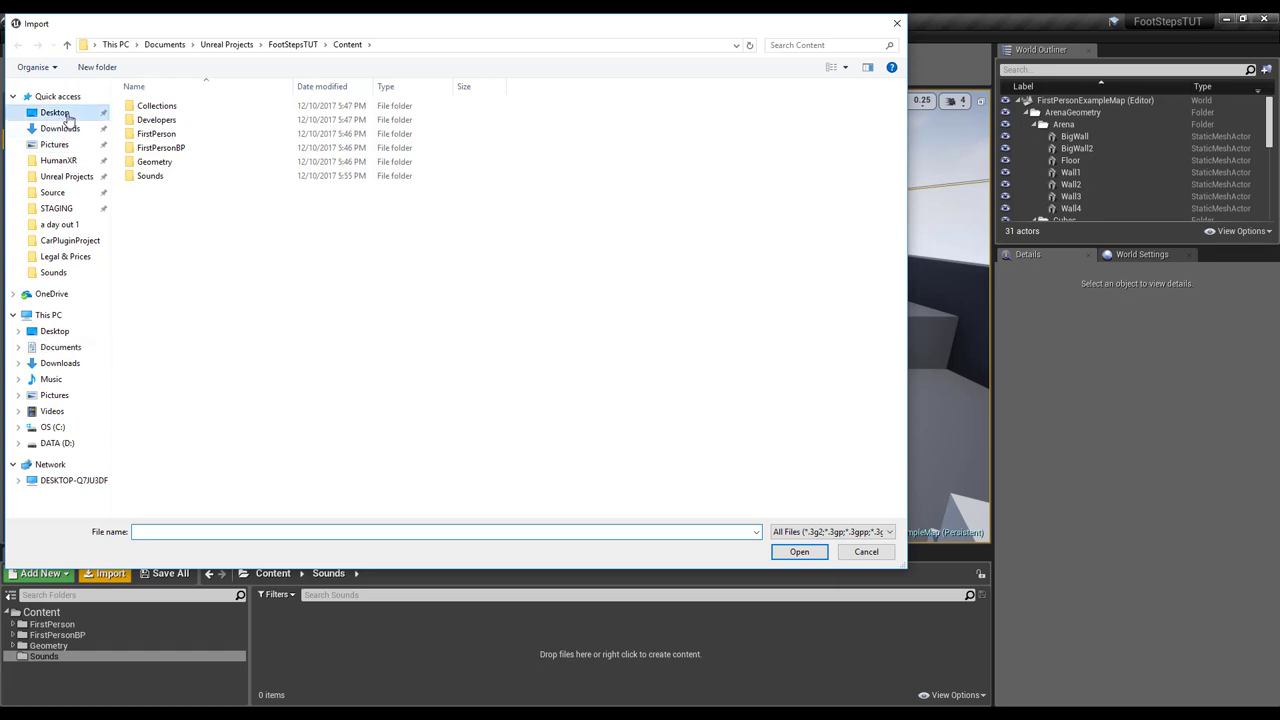
{"action": "double_click", "coordinate": [166, 106]}
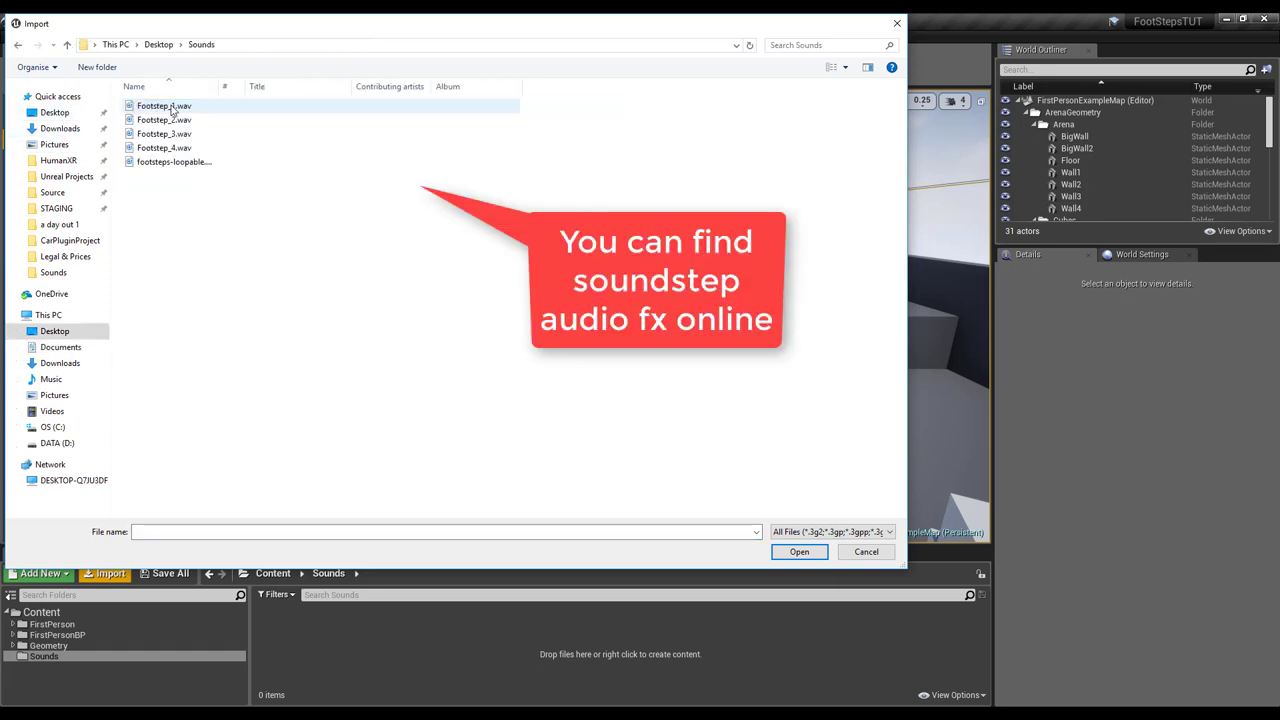
{"action": "left_click", "coordinate": [172, 108]}
{"action": "left_click", "coordinate": [174, 120], "text": "ctrl"}
{"action": "left_click", "coordinate": [174, 134], "text": "ctrl"}
{"action": "left_click", "coordinate": [174, 148], "text": "ctrl"}
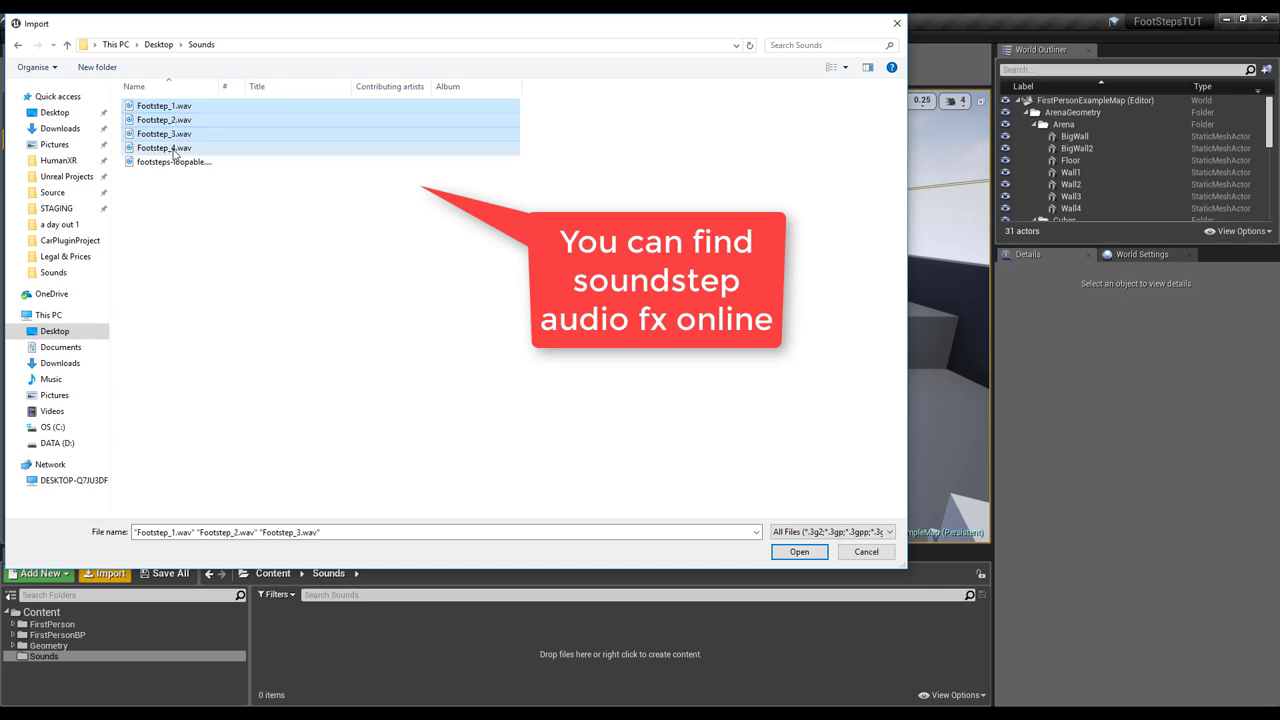
{"action": "left_click", "coordinate": [175, 163], "text": "ctrl"}
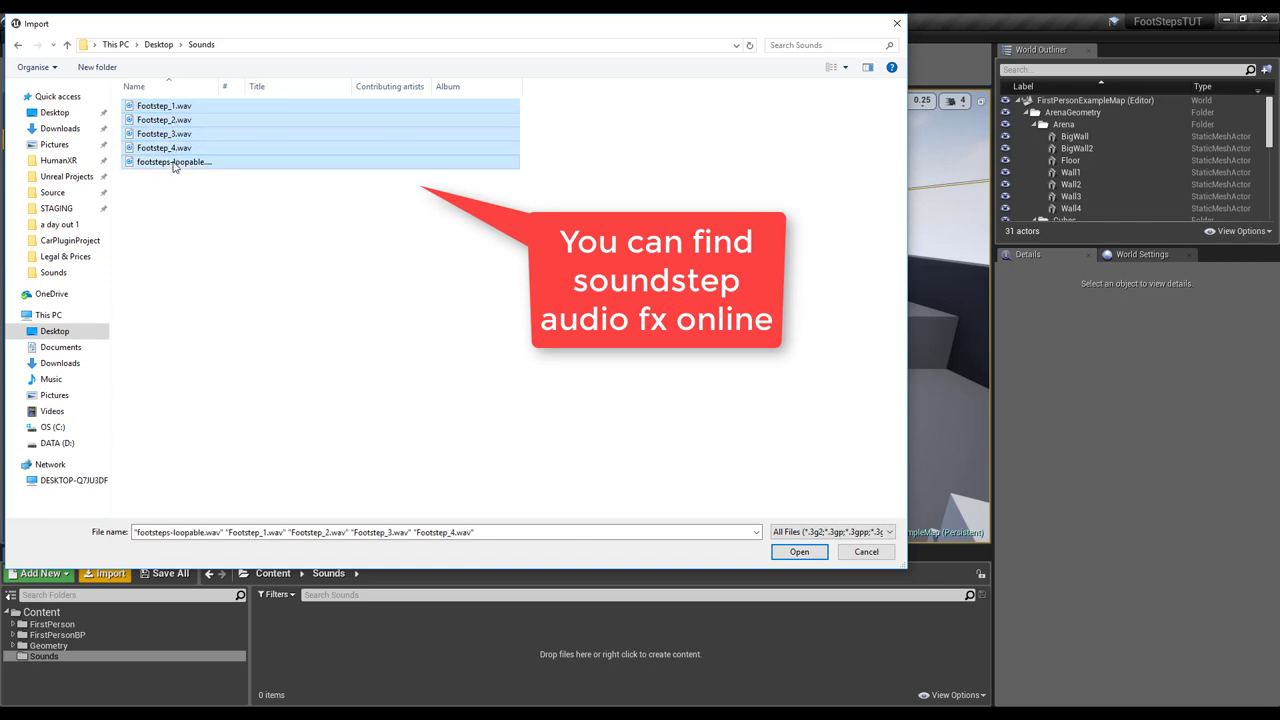
{"action": "left_click", "coordinate": [800, 552]}
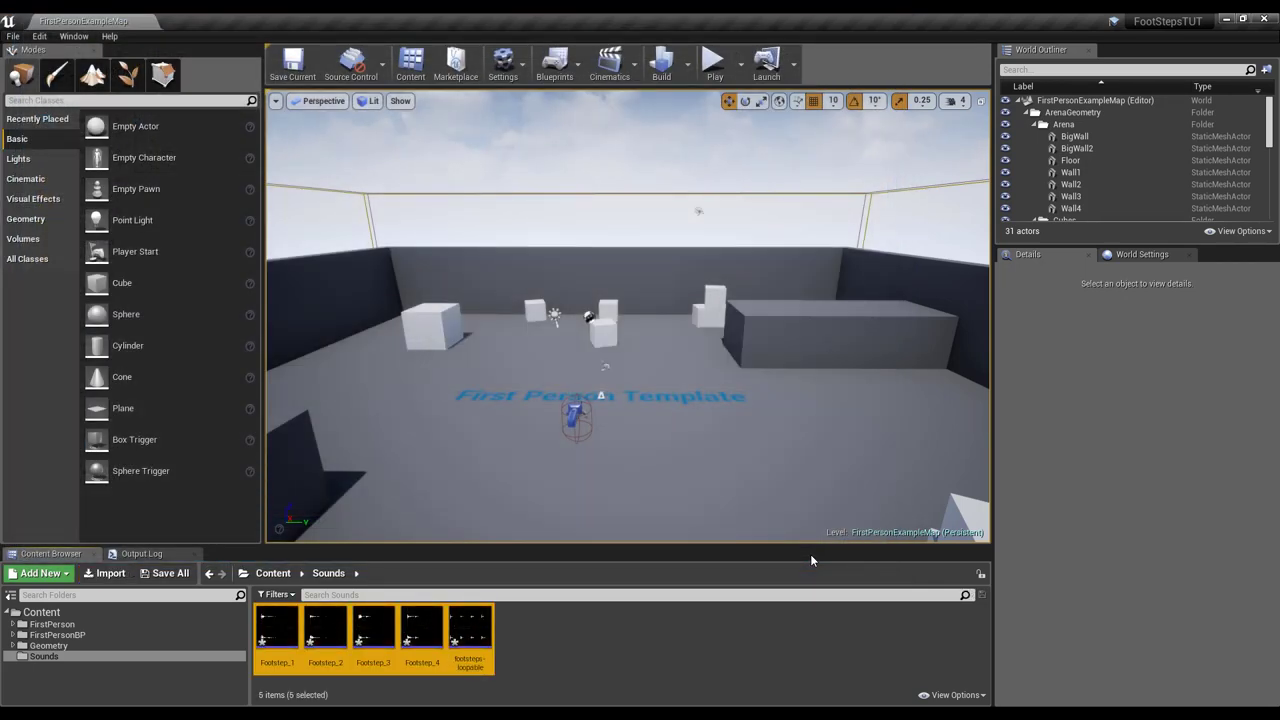
{"action": "left_click", "coordinate": [530, 634]}
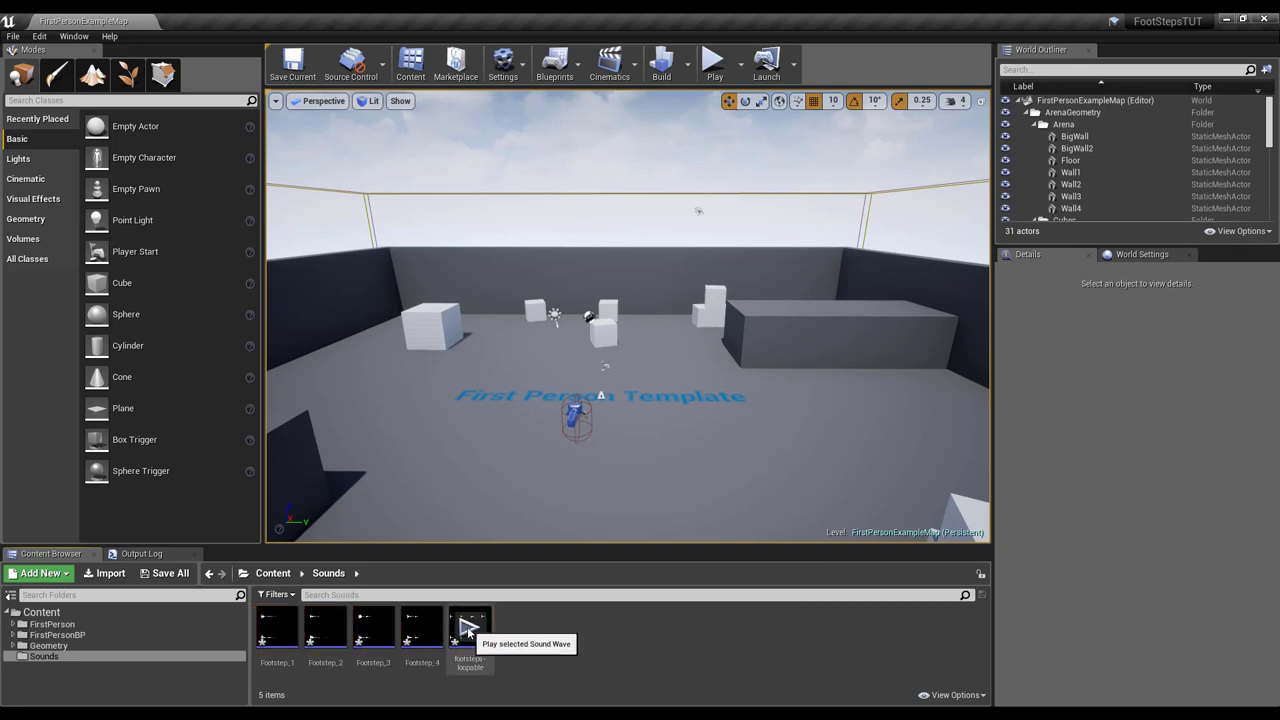
{"action": "left_click", "coordinate": [468, 630]}
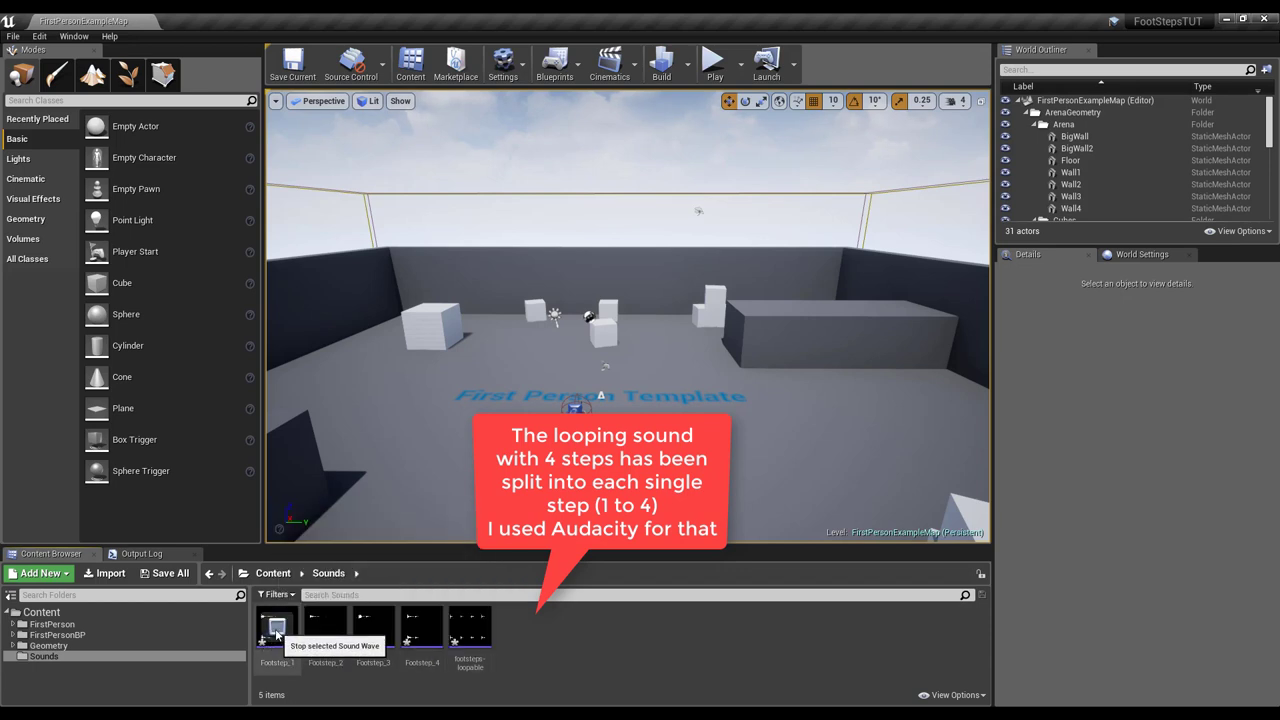
{"action": "left_click", "coordinate": [324, 628]}
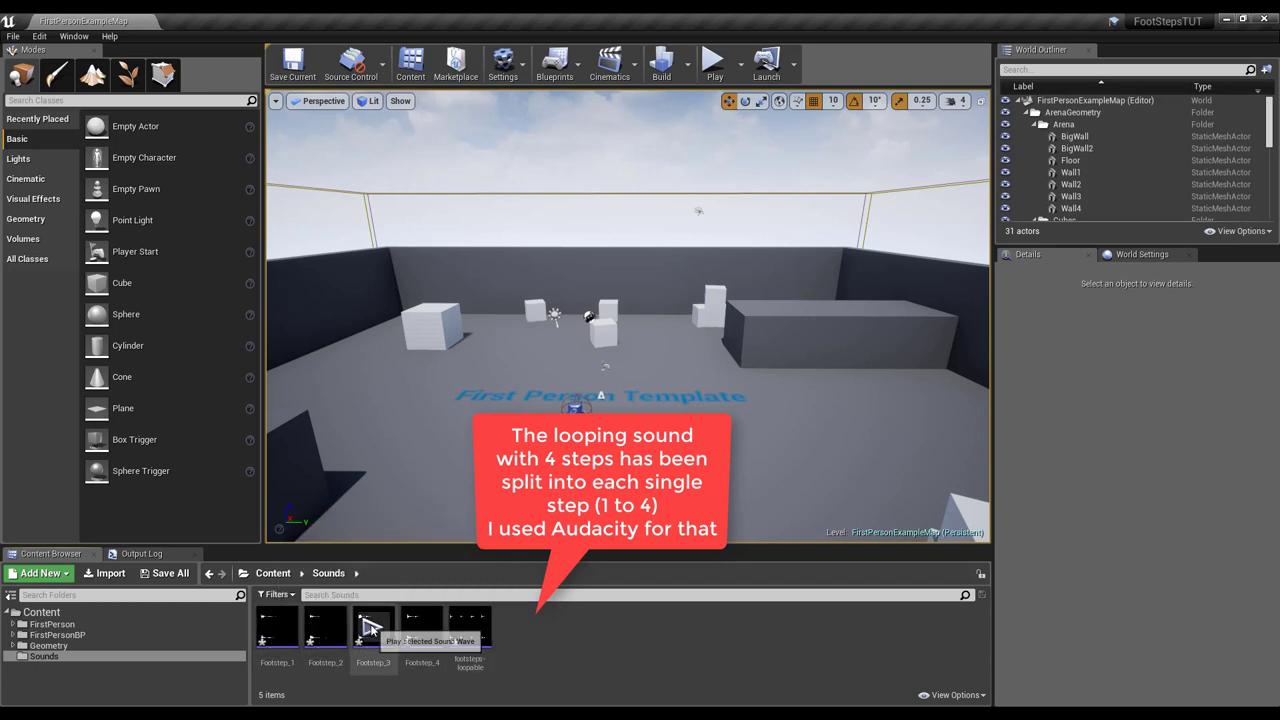
{"action": "left_click", "coordinate": [373, 628]}
{"action": "left_click", "coordinate": [421, 628]}
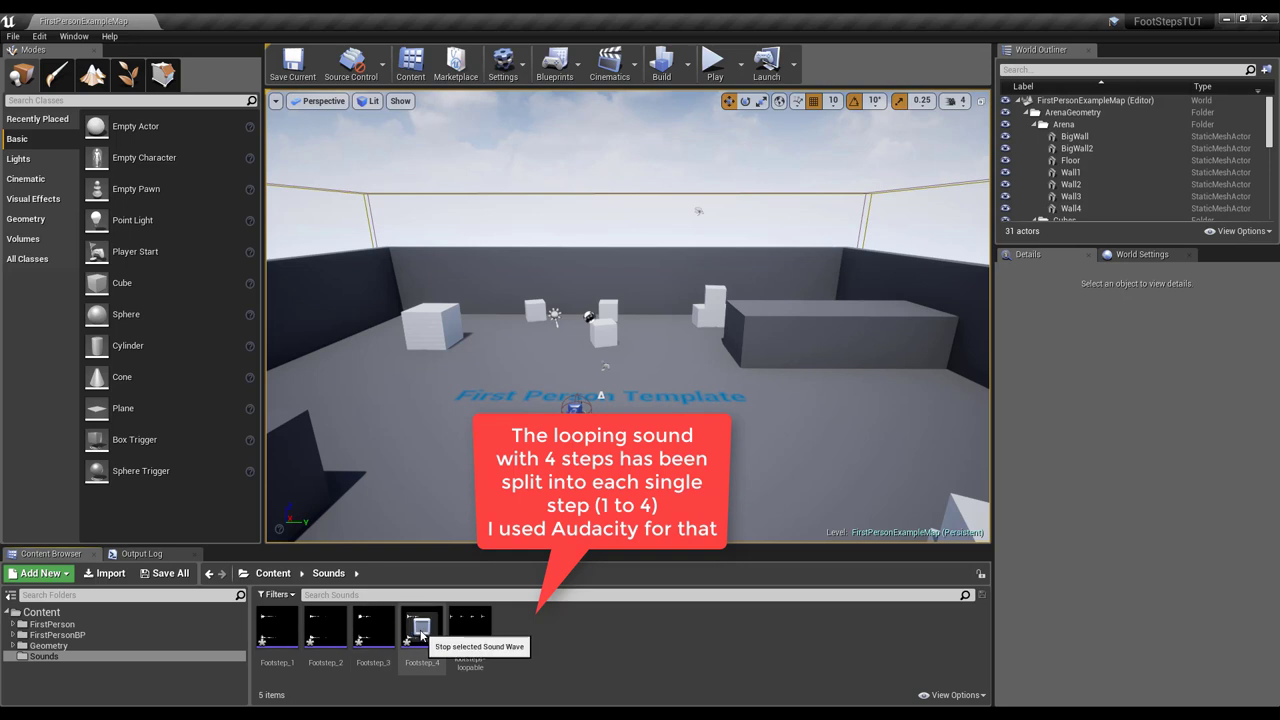
{"action": "left_click", "coordinate": [277, 628]}
{"action": "left_click", "coordinate": [322, 628]}
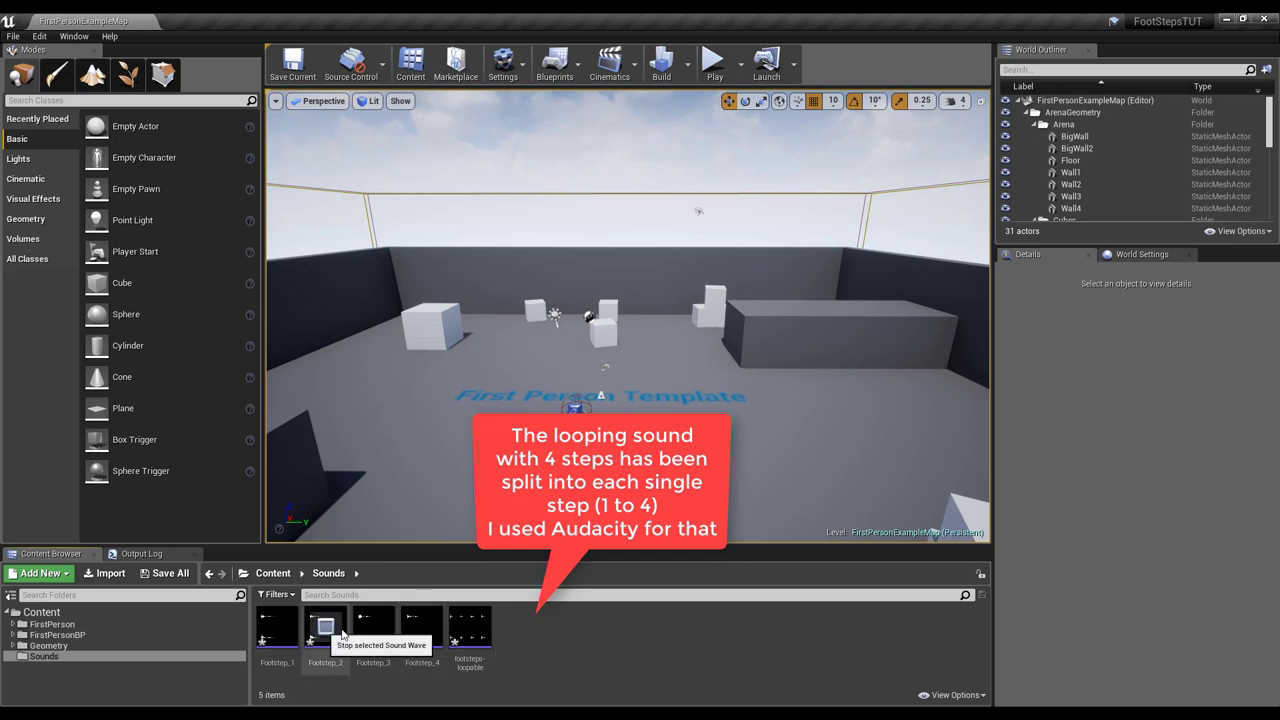
{"action": "left_click", "coordinate": [373, 628]}
{"action": "left_click", "coordinate": [421, 628]}
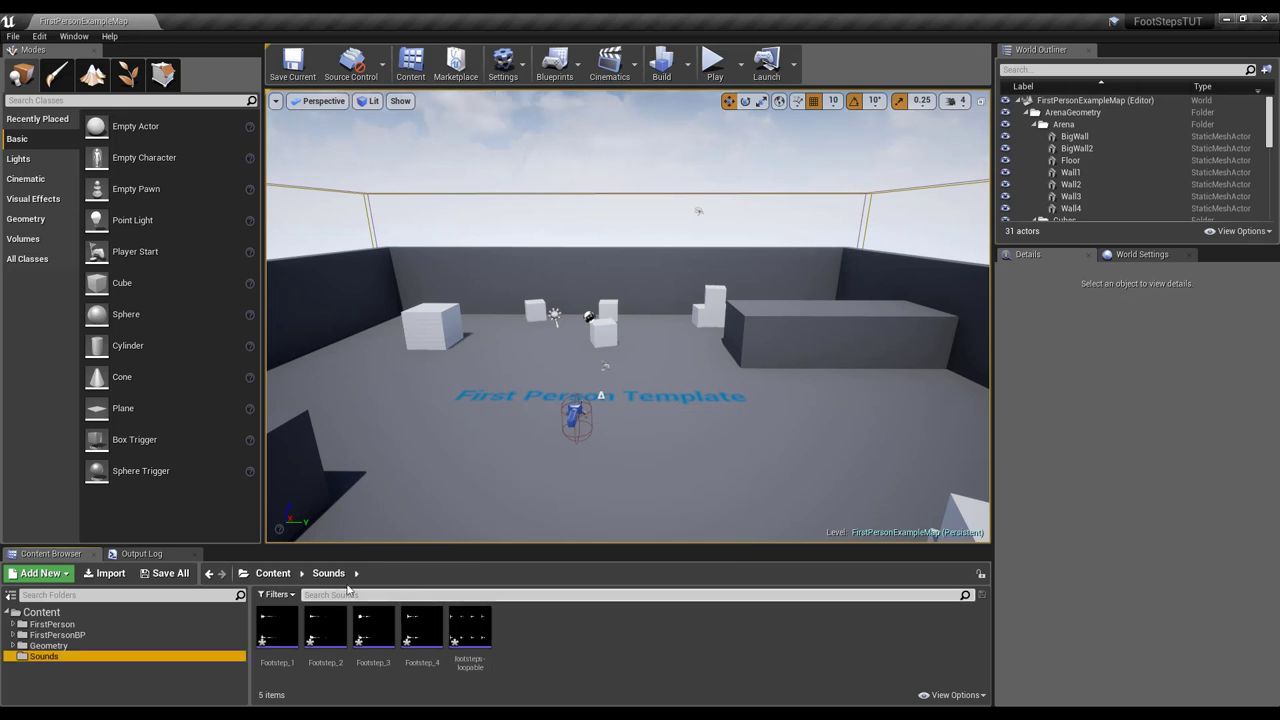
Step: Open the FirstPersonCharacter blueprint from FirstPersonBP/Blueprints and bring empty graph space into view
{"action": "left_click", "coordinate": [13, 636]}
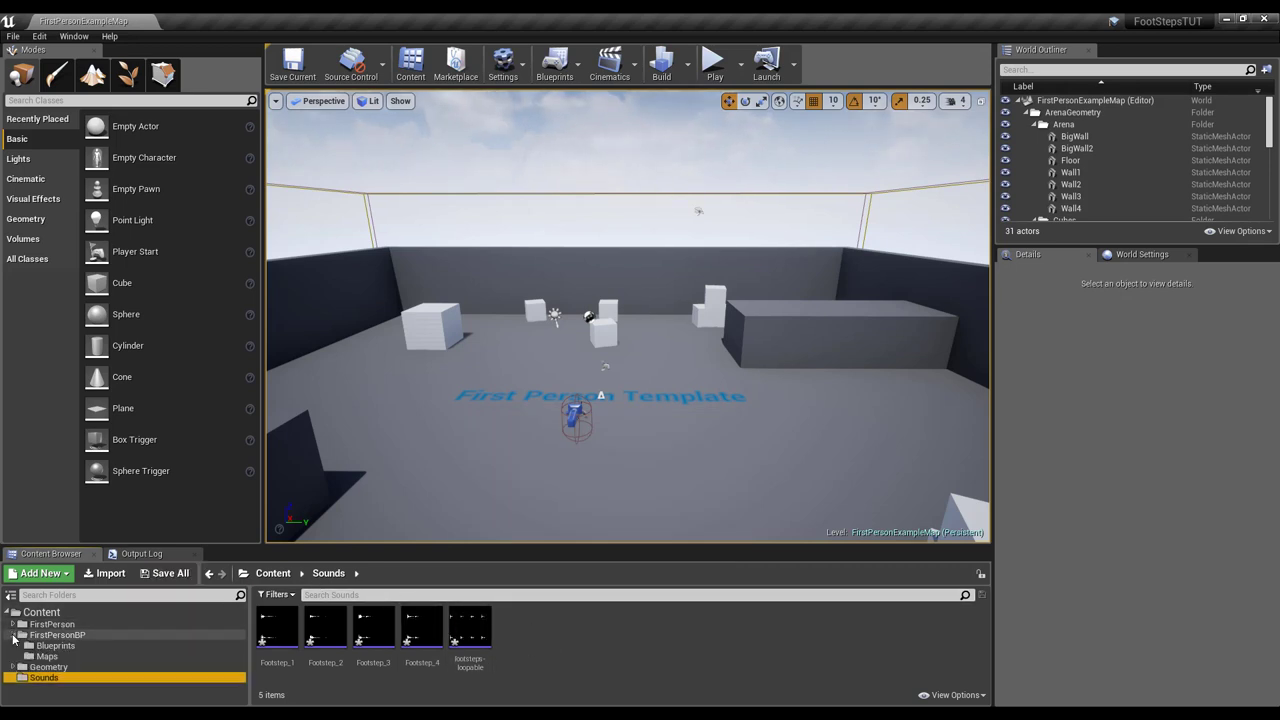
{"action": "left_click", "coordinate": [56, 647]}
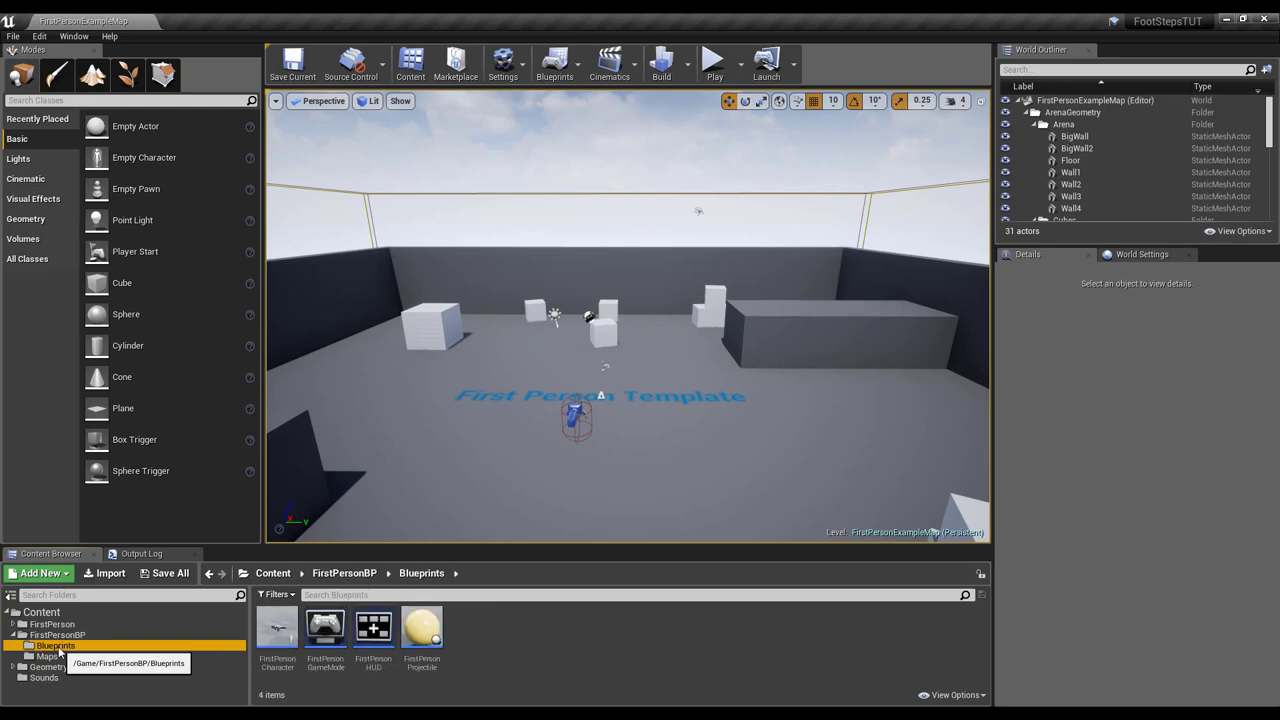
{"action": "double_click", "coordinate": [283, 639]}
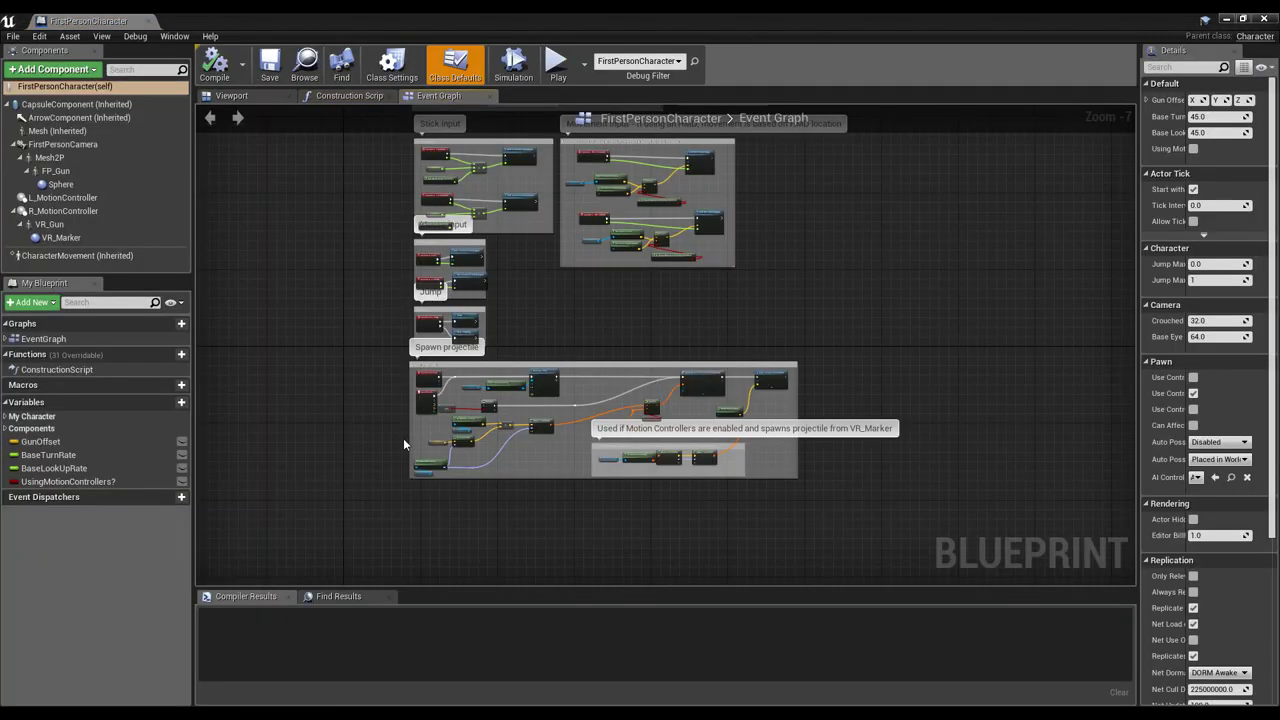
{"action": "right_click_drag", "start_coordinate": [568, 310], "coordinate": [548, 414]}
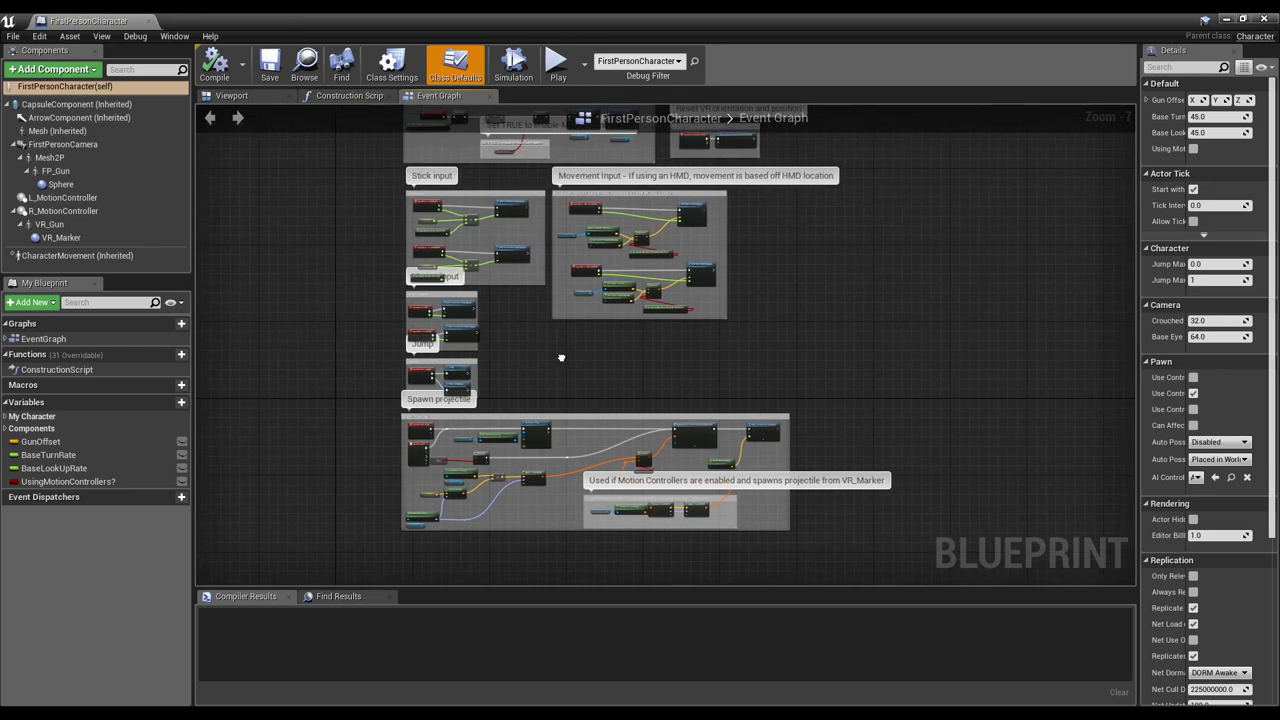
{"action": "scroll", "coordinate": [524, 407], "scroll_direction": "up", "scroll_amount": 1}
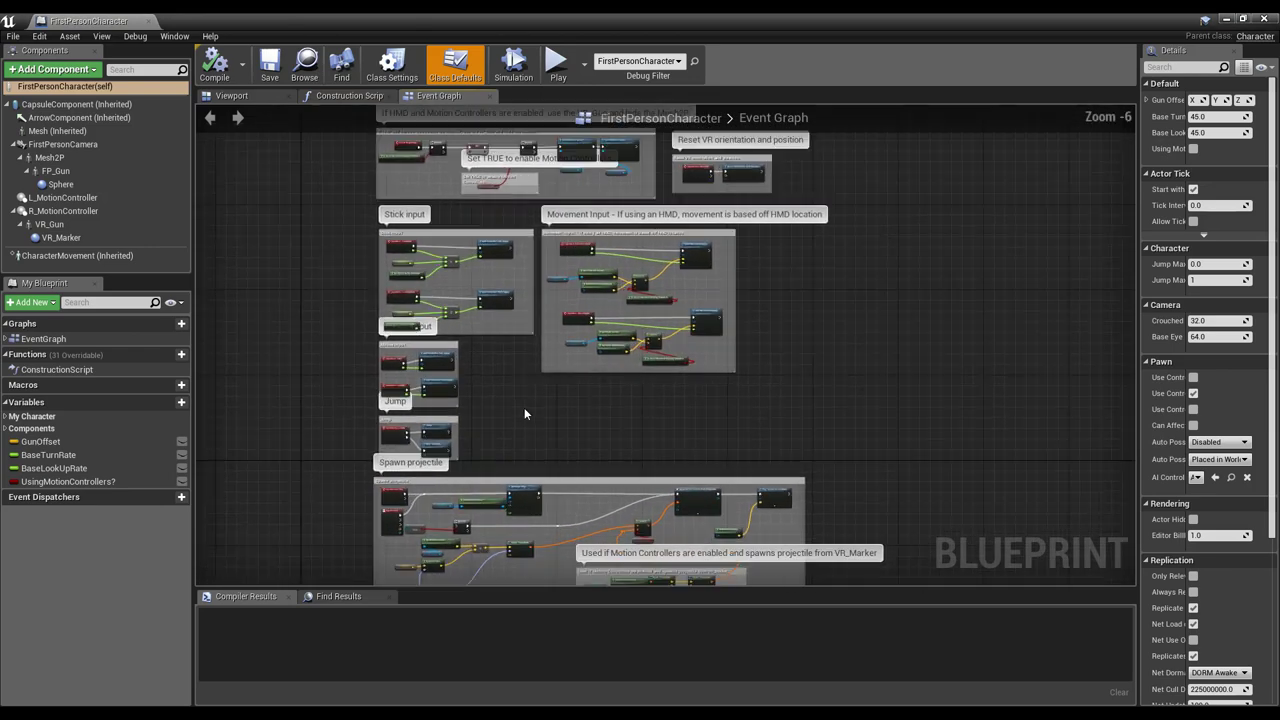
{"action": "scroll", "coordinate": [524, 407], "scroll_direction": "up", "scroll_amount": 1}
{"action": "scroll", "coordinate": [524, 407], "scroll_direction": "up", "scroll_amount": 1}
{"action": "scroll", "coordinate": [523, 407], "scroll_direction": "up", "scroll_amount": 1}
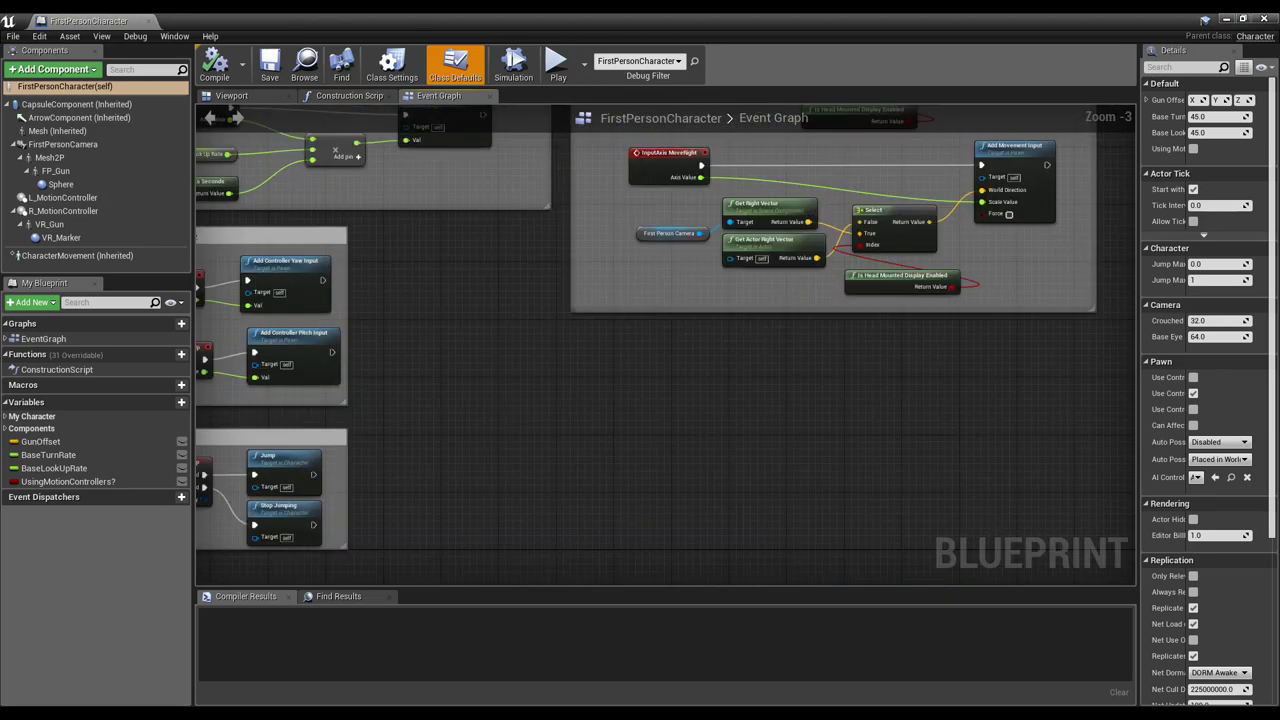
{"action": "right_click_drag", "start_coordinate": [523, 407], "coordinate": [468, 319]}
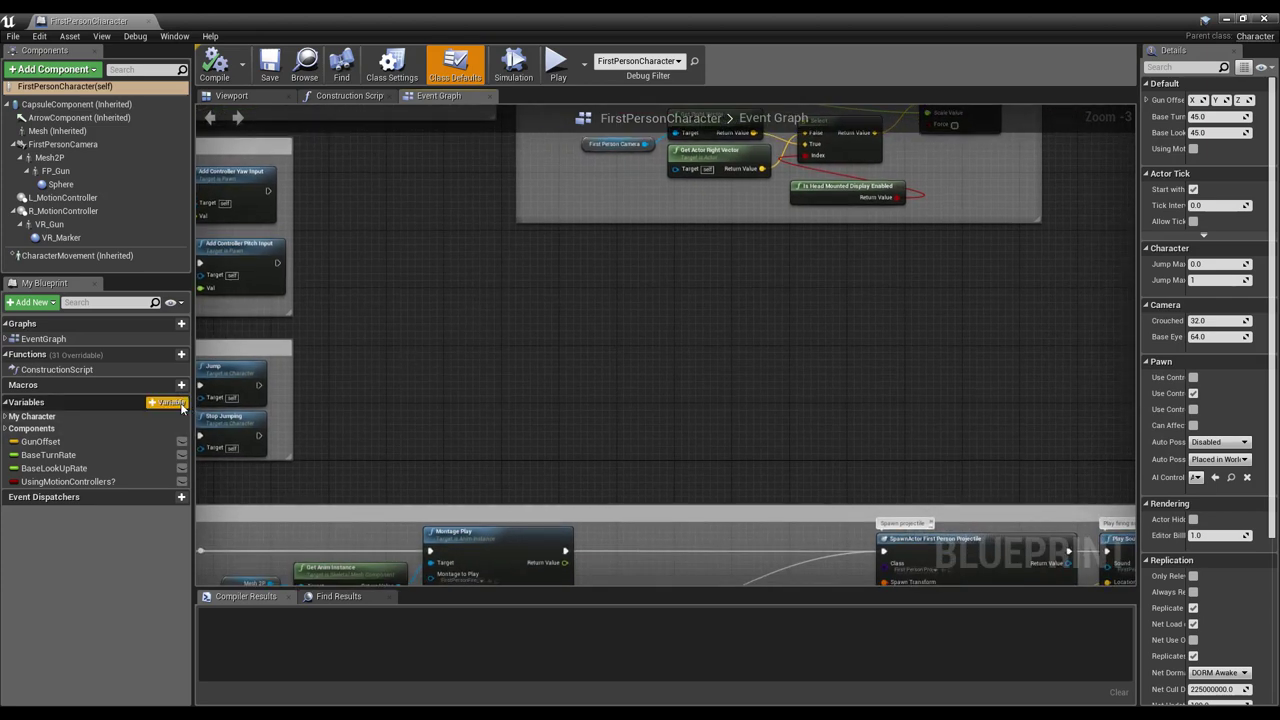
Step: Add a Vector variable LastPosition and a Float variable Distance
{"action": "left_click", "coordinate": [181, 403]}
{"action": "type", "text": "LastPosition"}
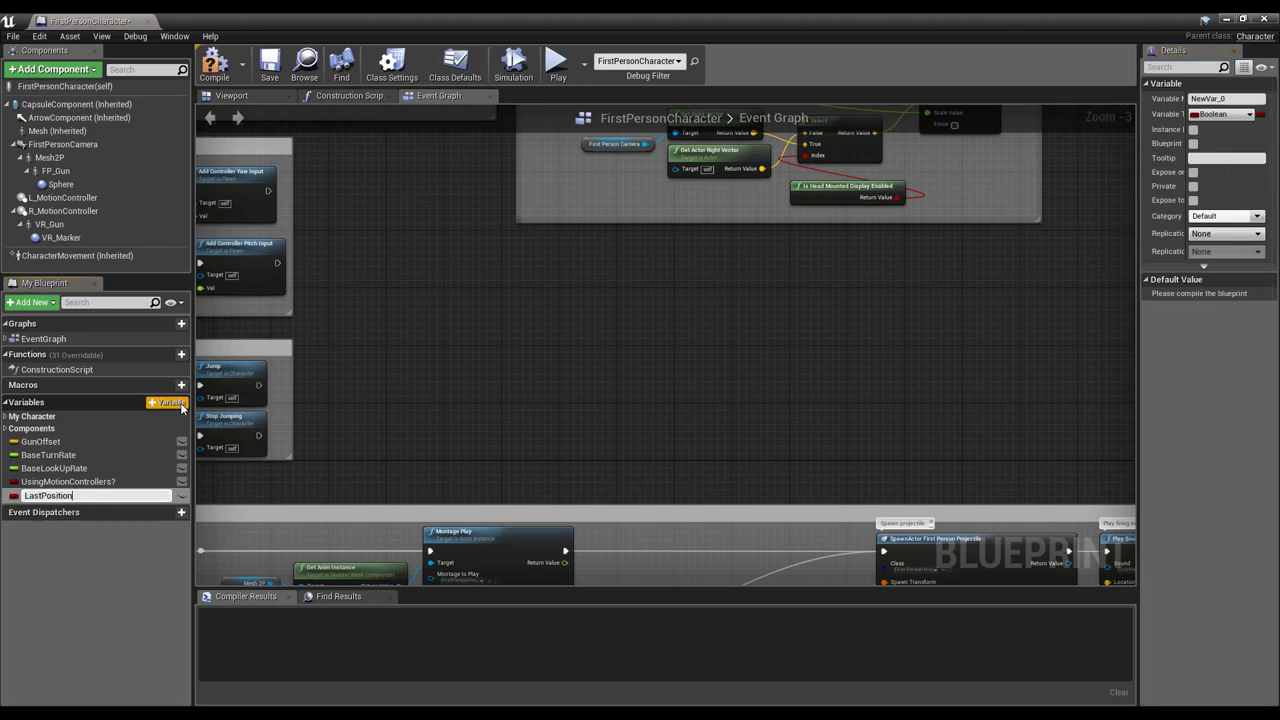
{"action": "key", "text": "Return"}
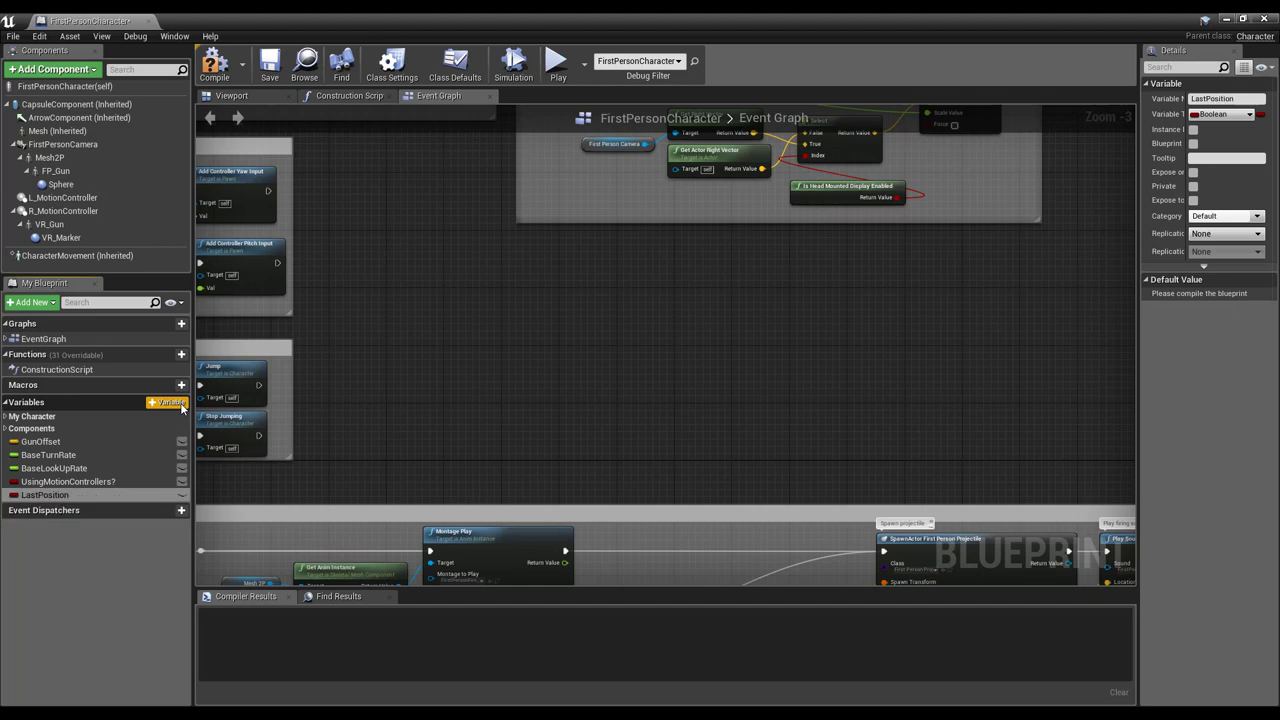
{"action": "left_click", "coordinate": [1249, 114]}
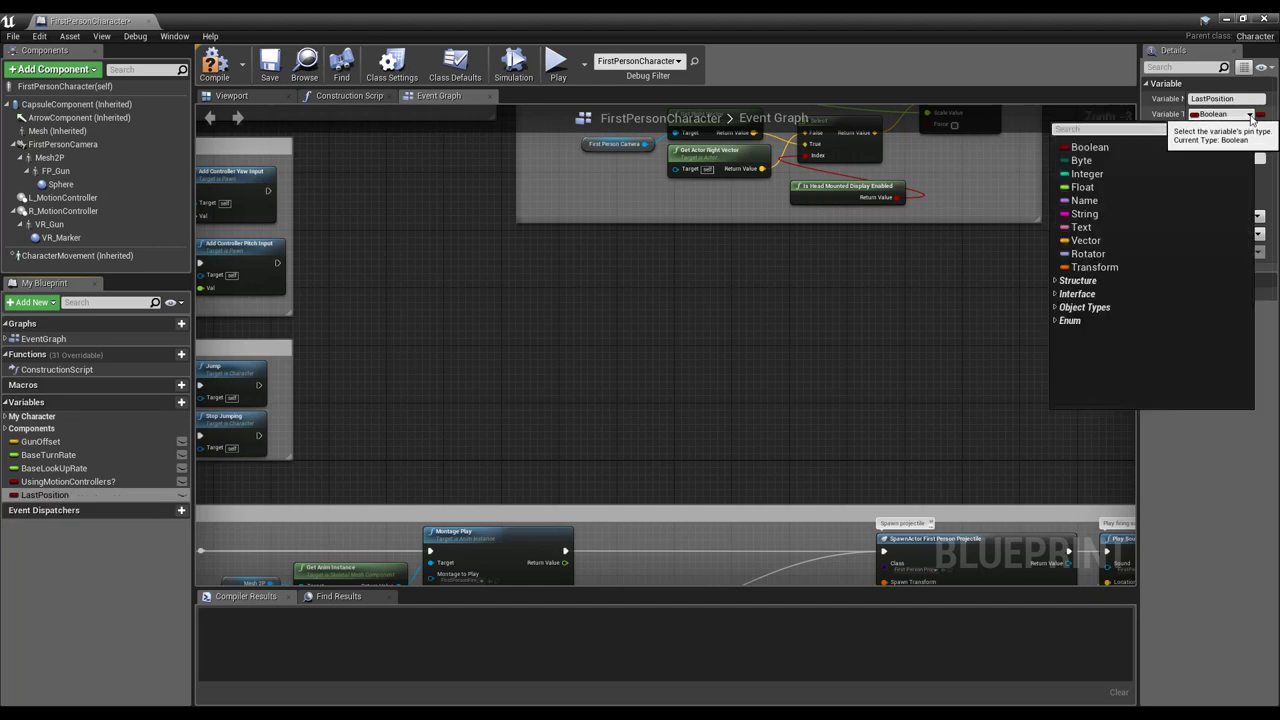
{"action": "left_click", "coordinate": [1085, 240]}
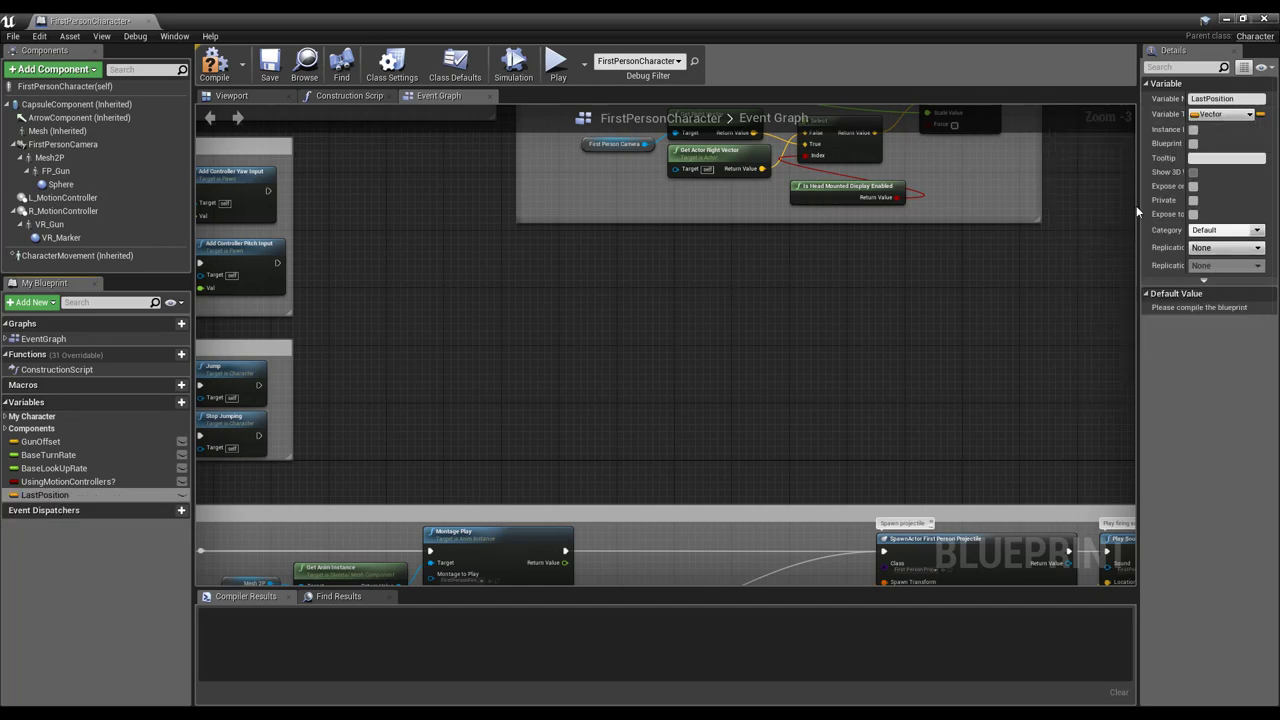
{"action": "left_click_drag", "start_coordinate": [1139, 210], "coordinate": [1051, 208]}
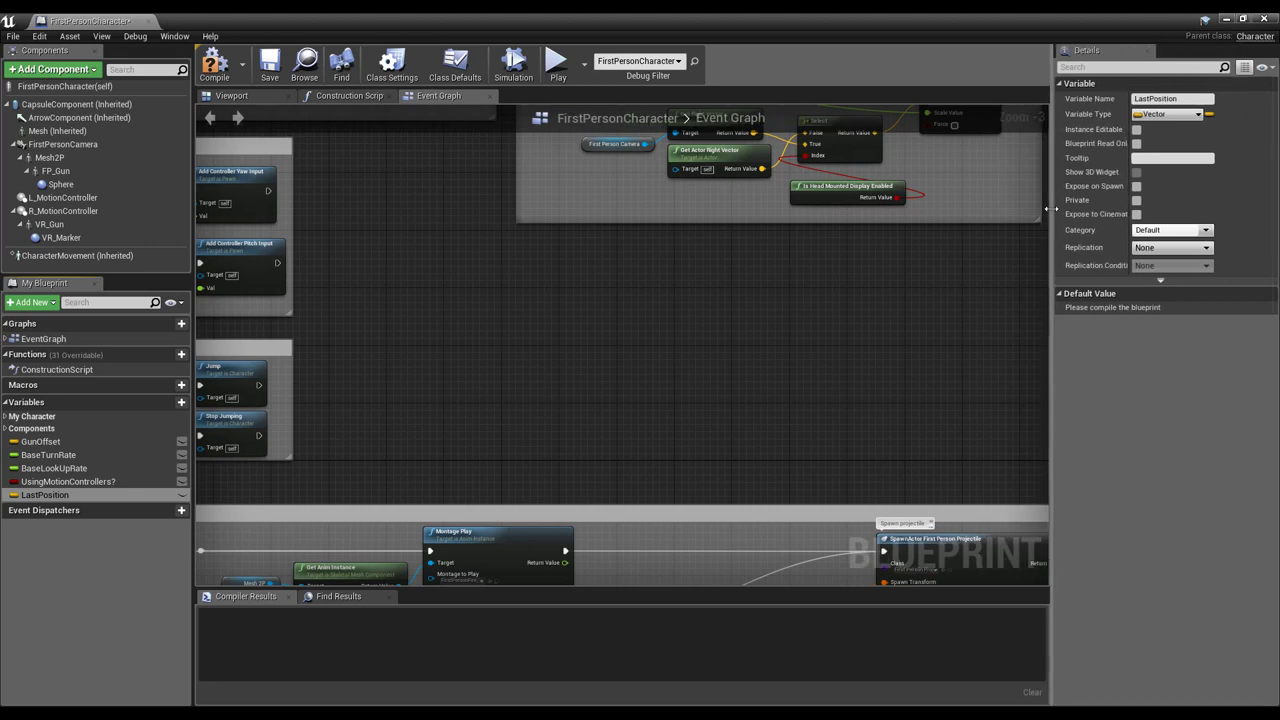
{"action": "left_click", "coordinate": [181, 406]}
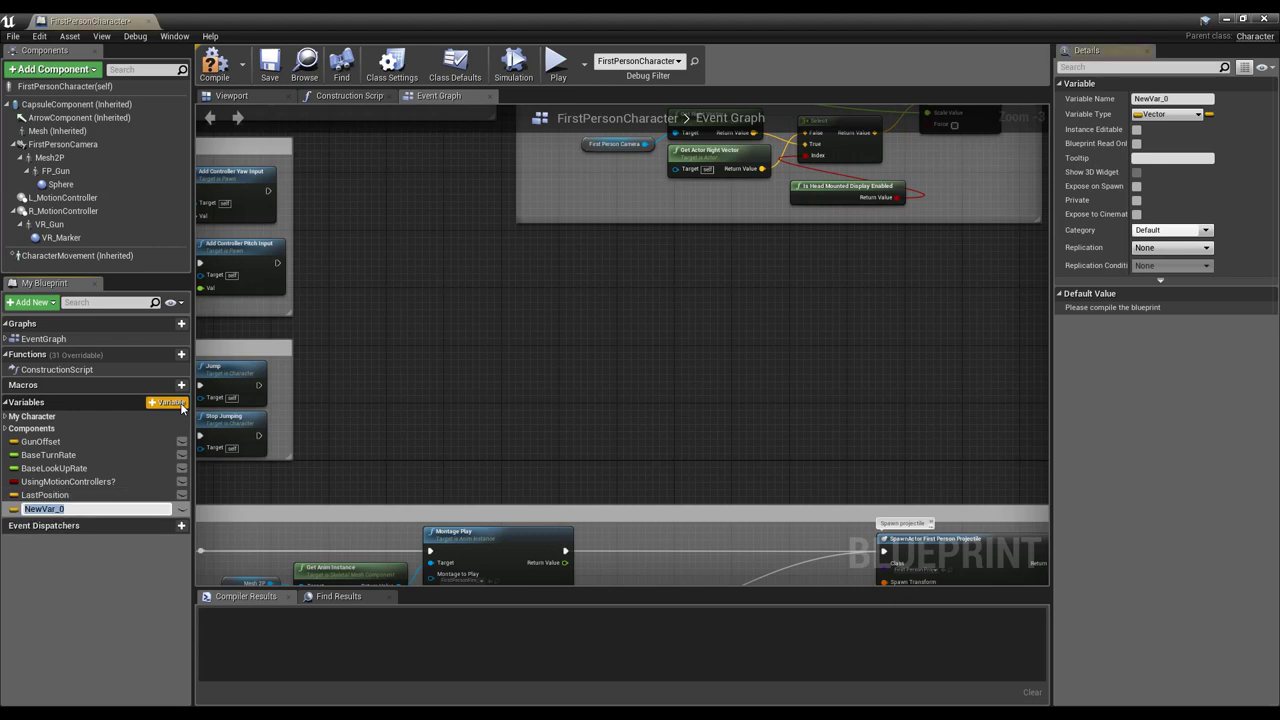
{"action": "type", "text": "Distance"}
{"action": "key", "text": "Return"}
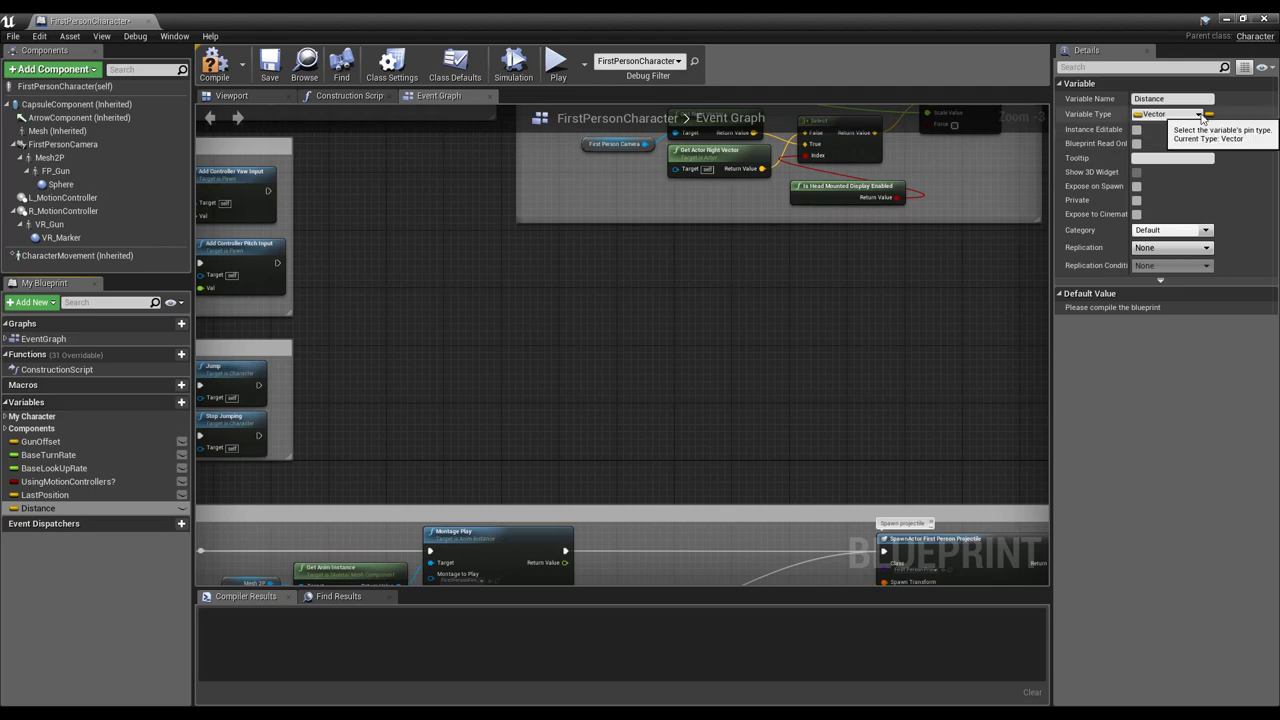
{"action": "left_click", "coordinate": [1200, 114]}
{"action": "left_click", "coordinate": [1051, 187]}
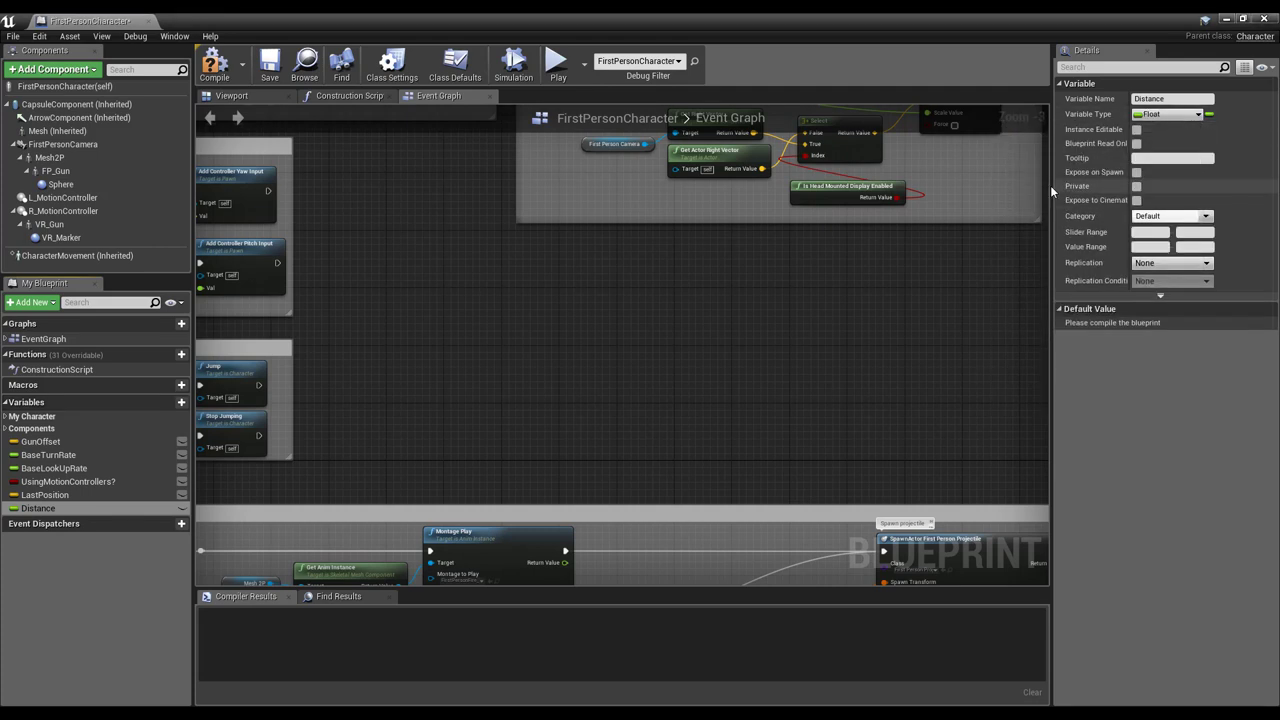
Step: Add variables StepDistance (Float), plus BeginPlay? and LastStepRight? as Booleans
{"action": "left_click", "coordinate": [182, 403]}
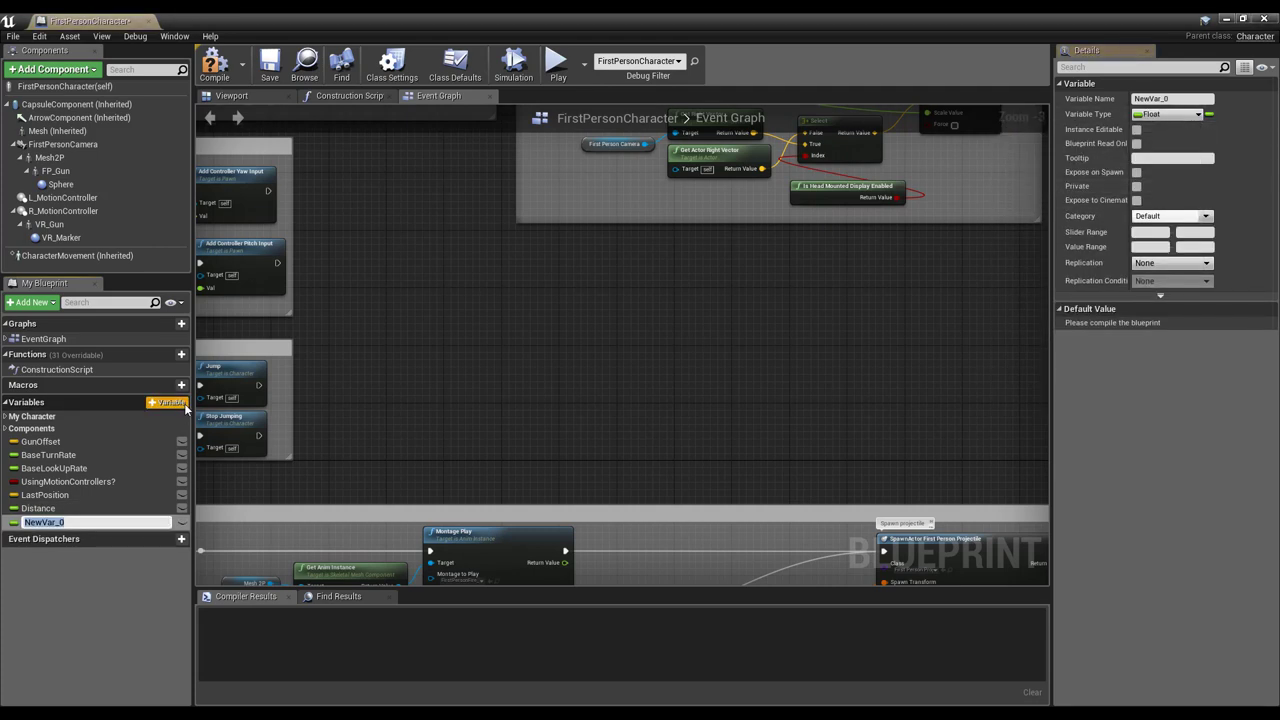
{"action": "type", "text": "StepDistance"}
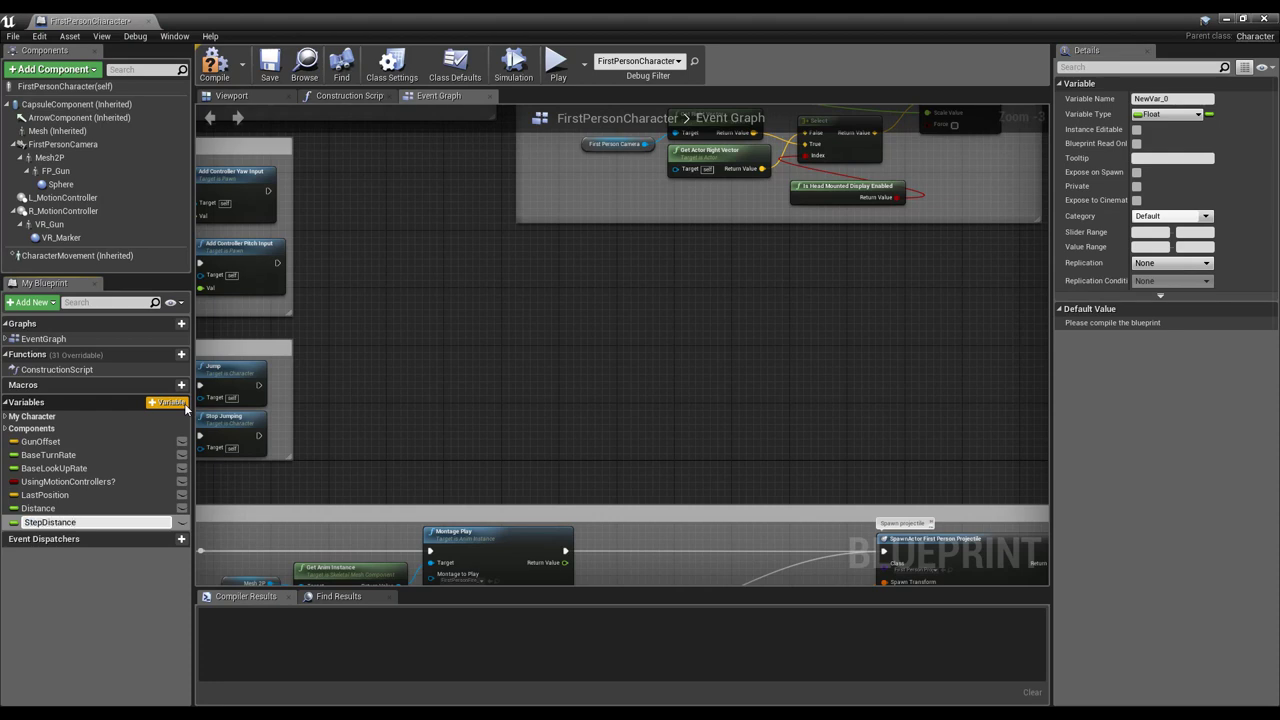
{"action": "key", "text": "Return"}
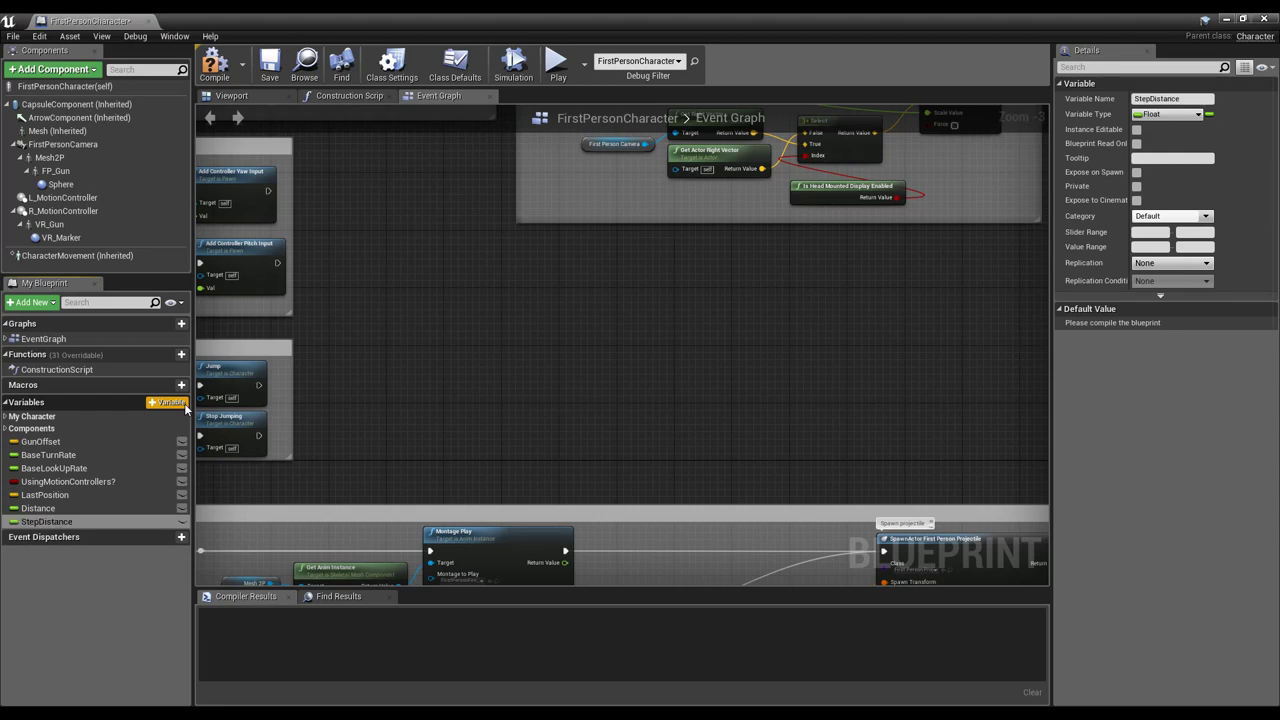
{"action": "left_click", "coordinate": [184, 405]}
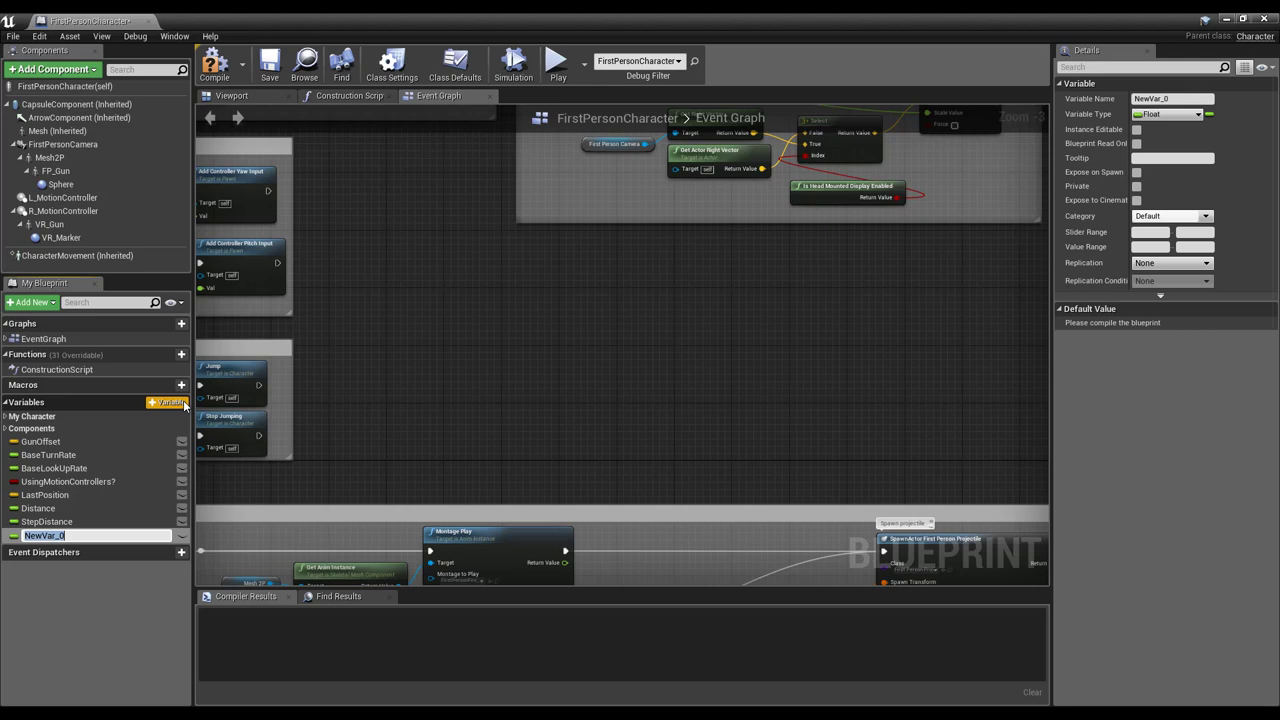
{"action": "type", "text": "BeginPlay"}
{"action": "type", "text": "?"}
{"action": "key", "text": "Return"}
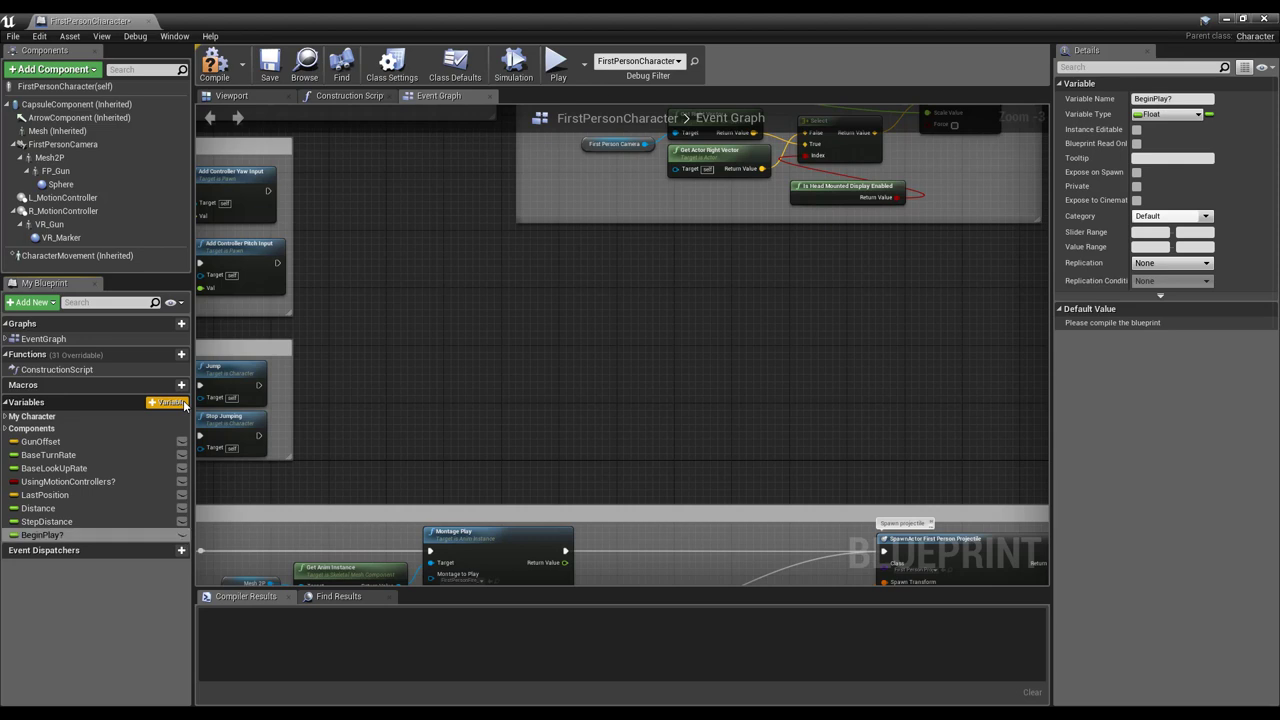
{"action": "left_click", "coordinate": [1140, 114]}
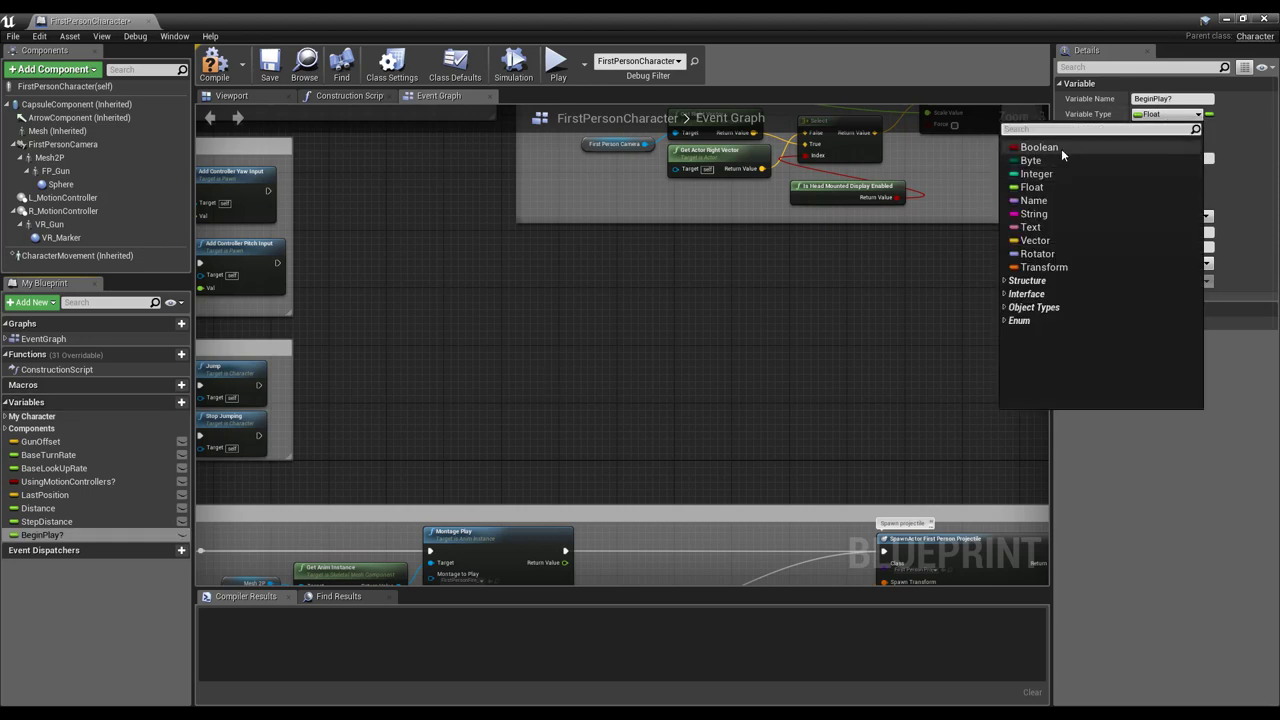
{"action": "left_click", "coordinate": [1061, 147]}
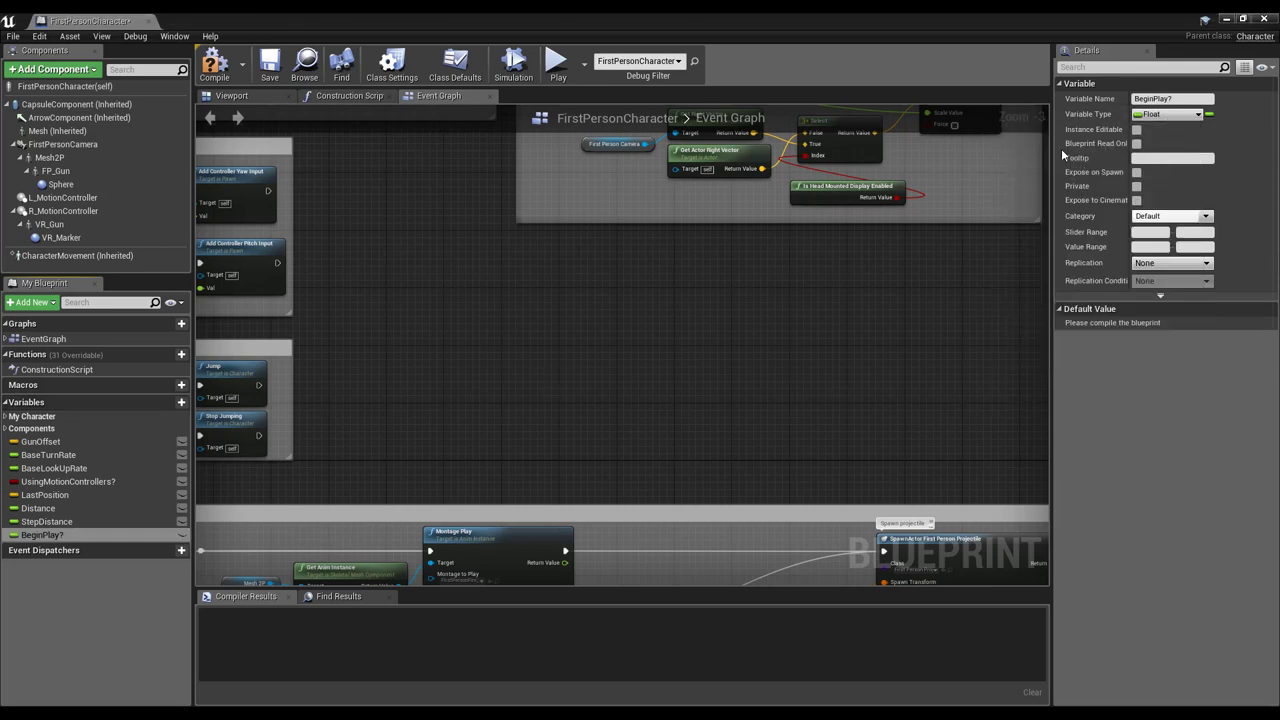
{"action": "left_click", "coordinate": [181, 402]}
{"action": "type", "text": "Last"}
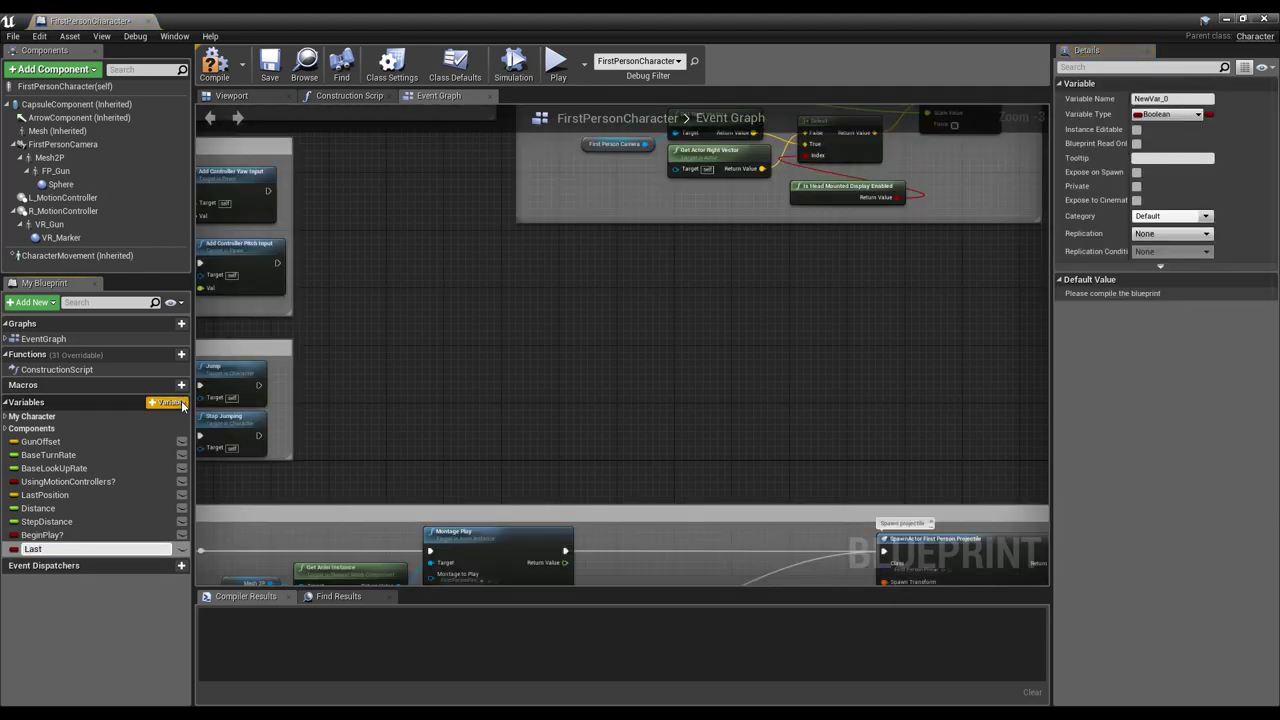
{"action": "type", "text": "StepRight?"}
{"action": "key", "text": "Return"}
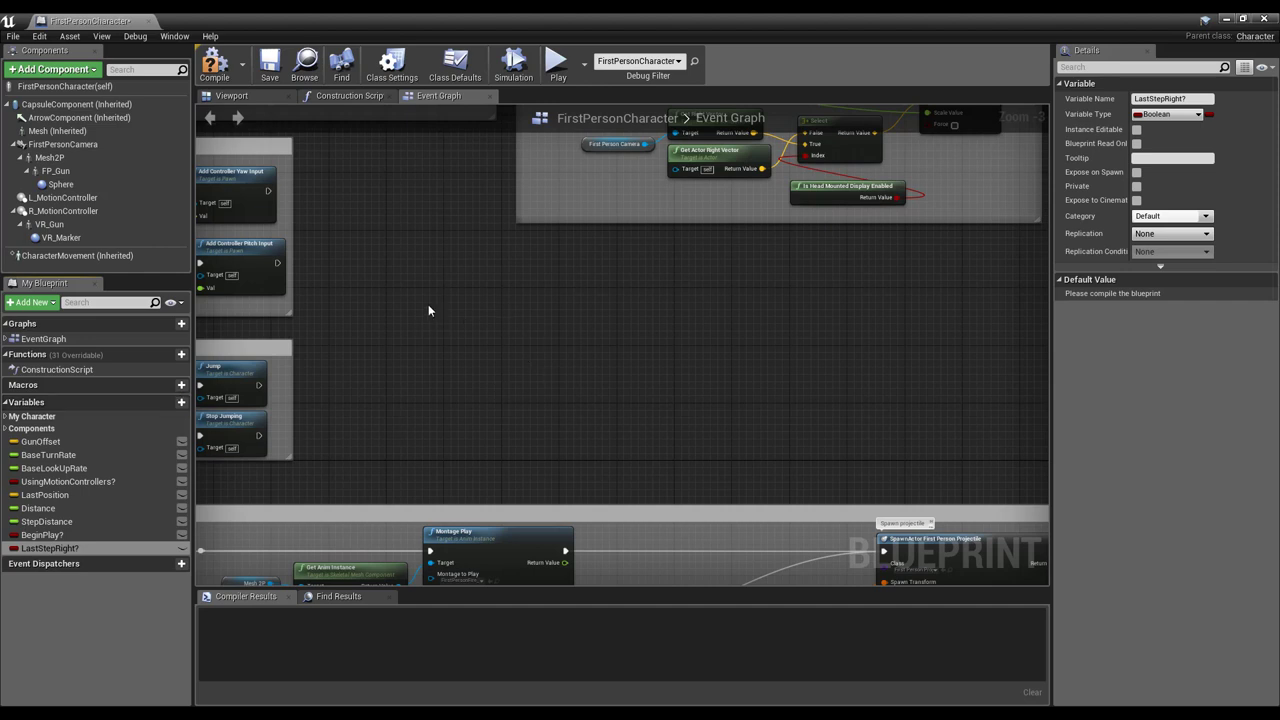
Step: Compile the blueprint and set StepDistance's default value to 125.0
{"action": "left_click", "coordinate": [226, 70]}
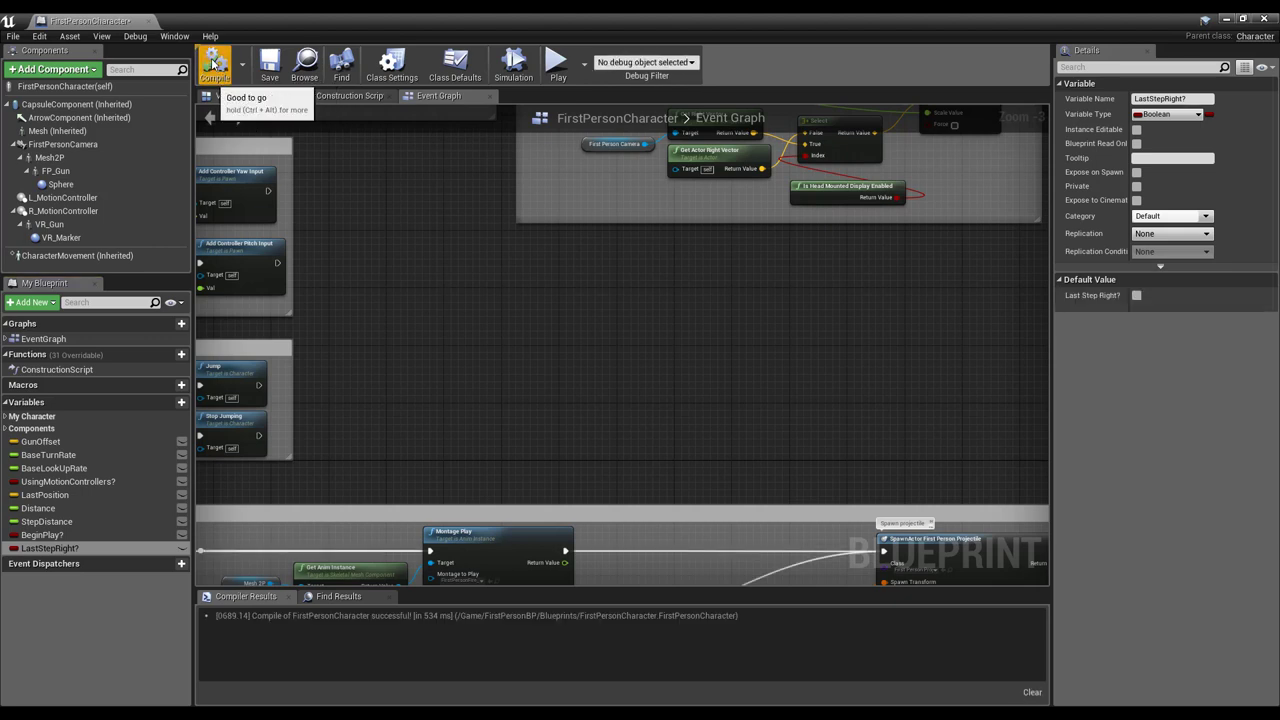
{"action": "left_click", "coordinate": [60, 522]}
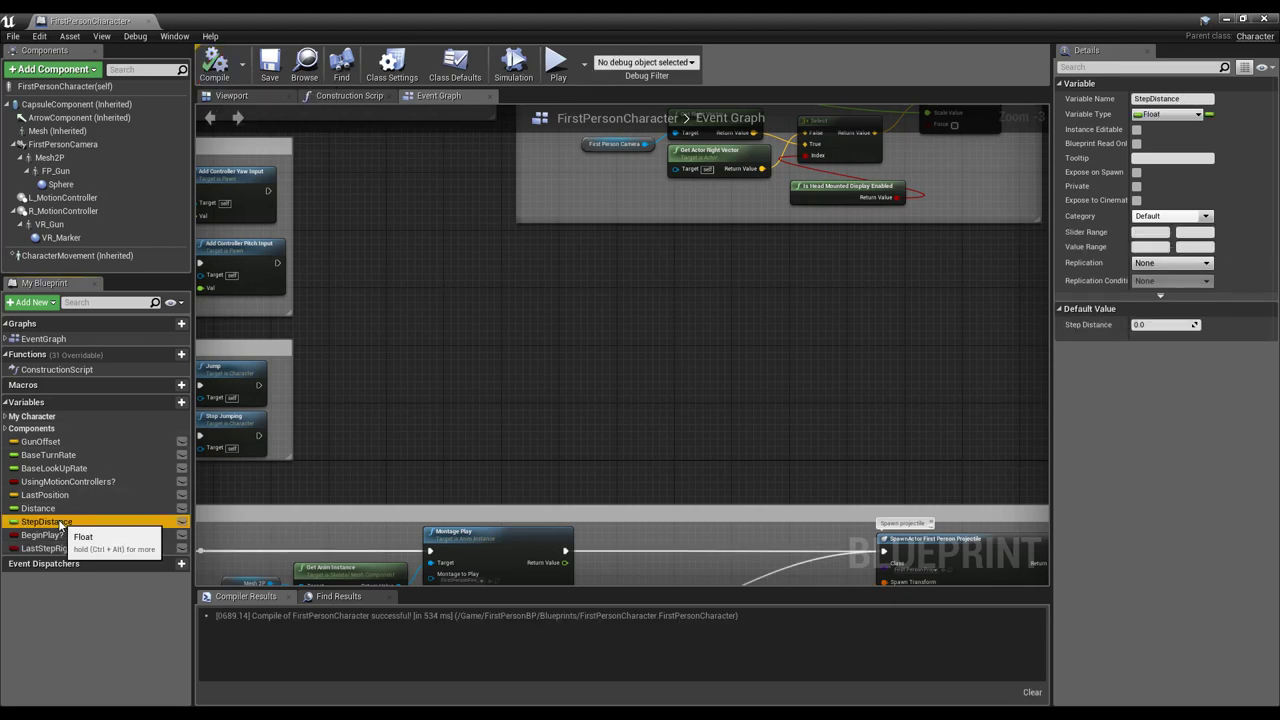
{"action": "left_click", "coordinate": [1150, 324]}
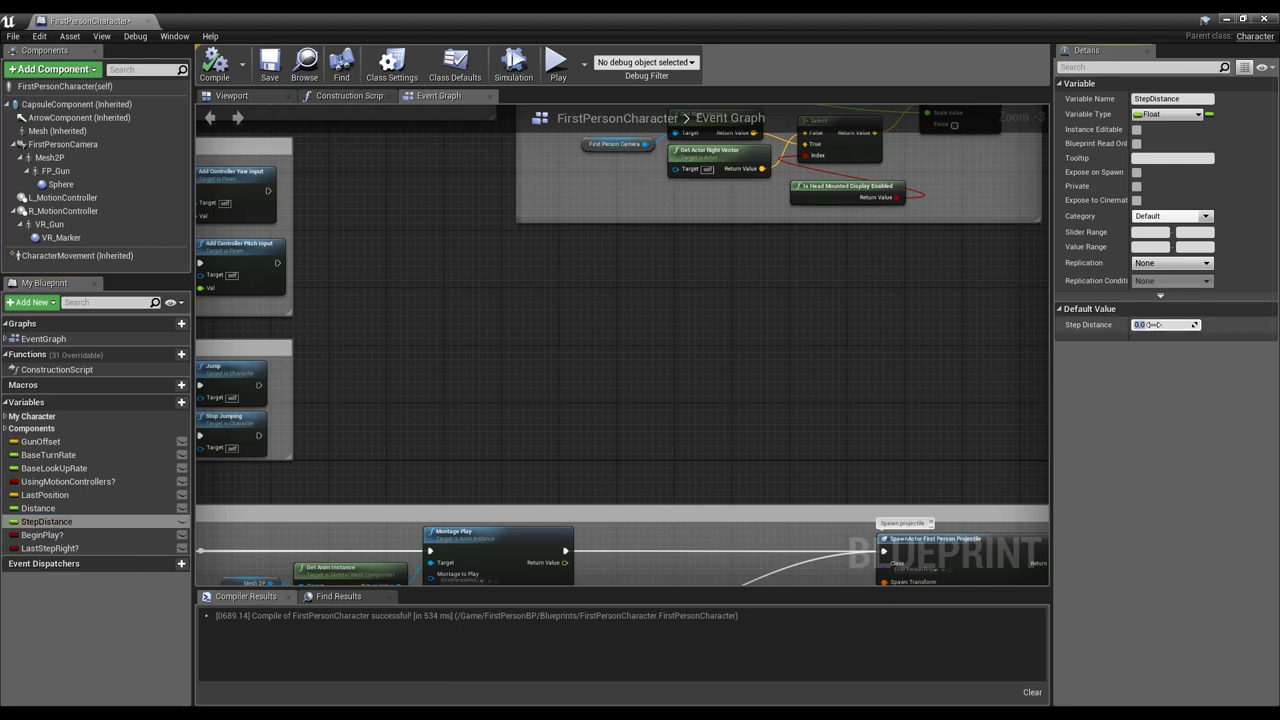
{"action": "type", "text": "125"}
{"action": "key", "text": "Return"}
{"action": "left_click", "coordinate": [481, 393]}
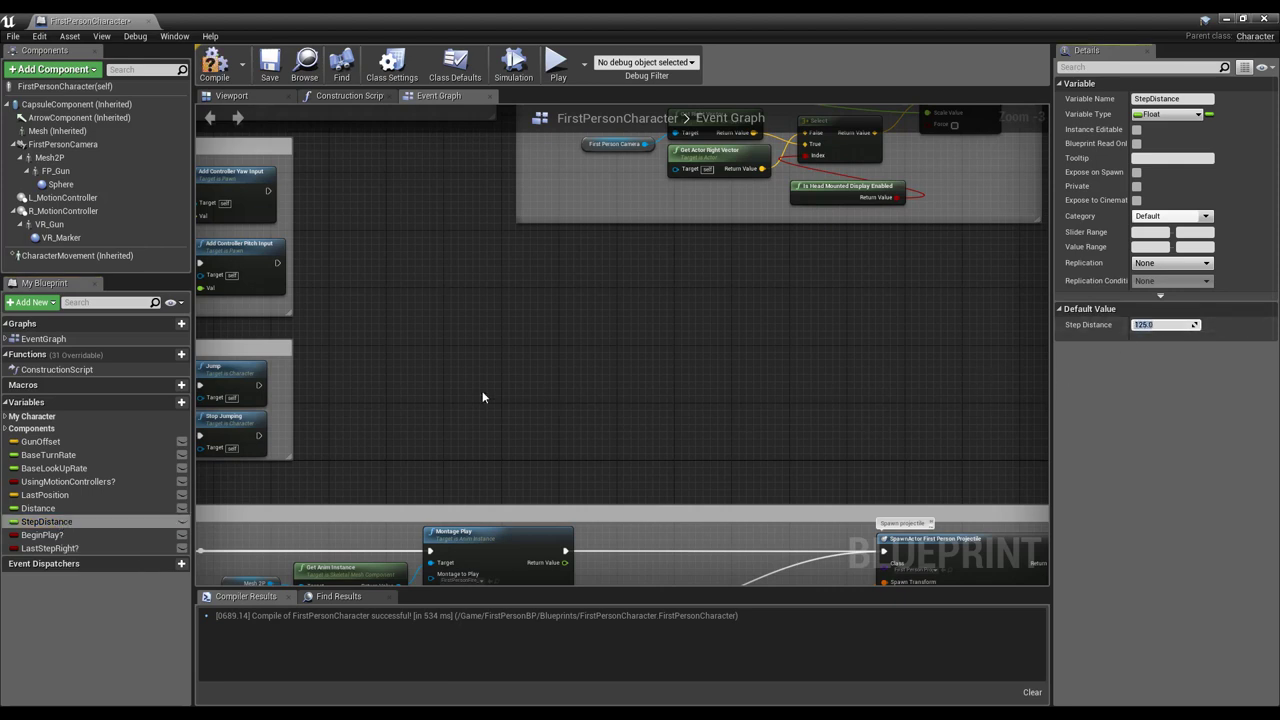
Step: Add an Event Tick node and wire a Branch node to its execution output
{"action": "right_click", "coordinate": [415, 321]}
{"action": "type", "text": "event "}
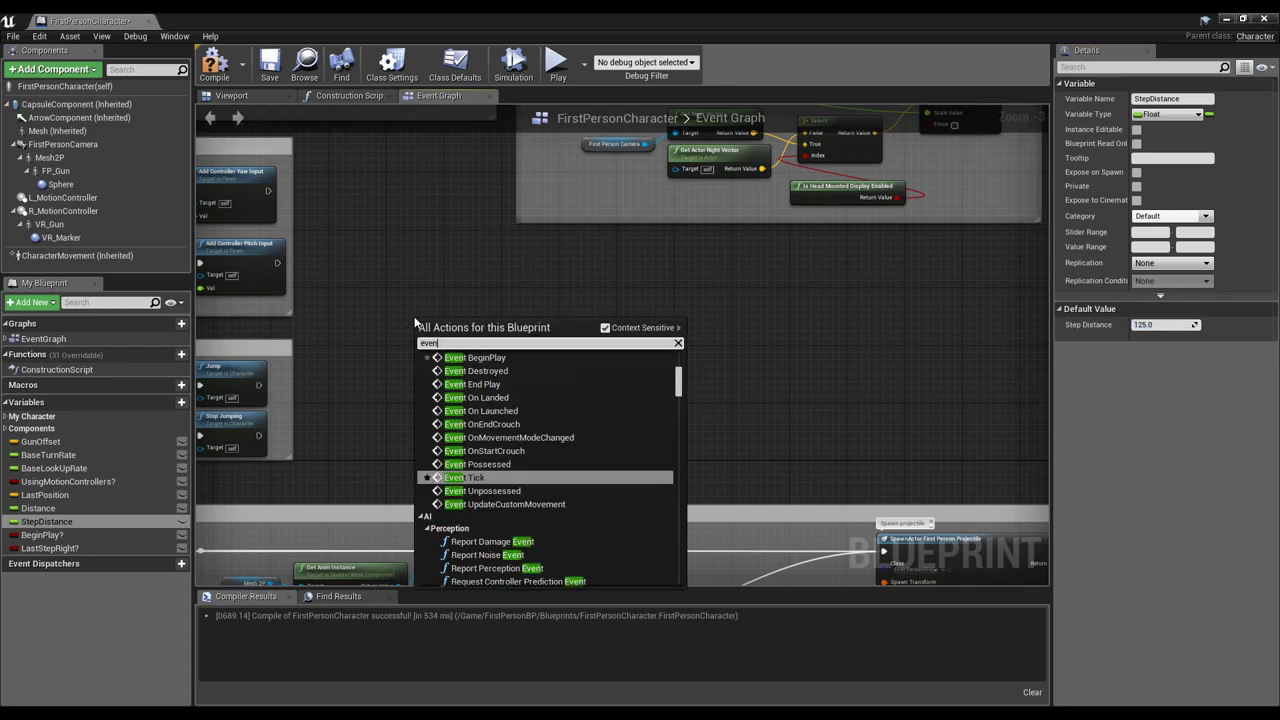
{"action": "type", "text": "tick"}
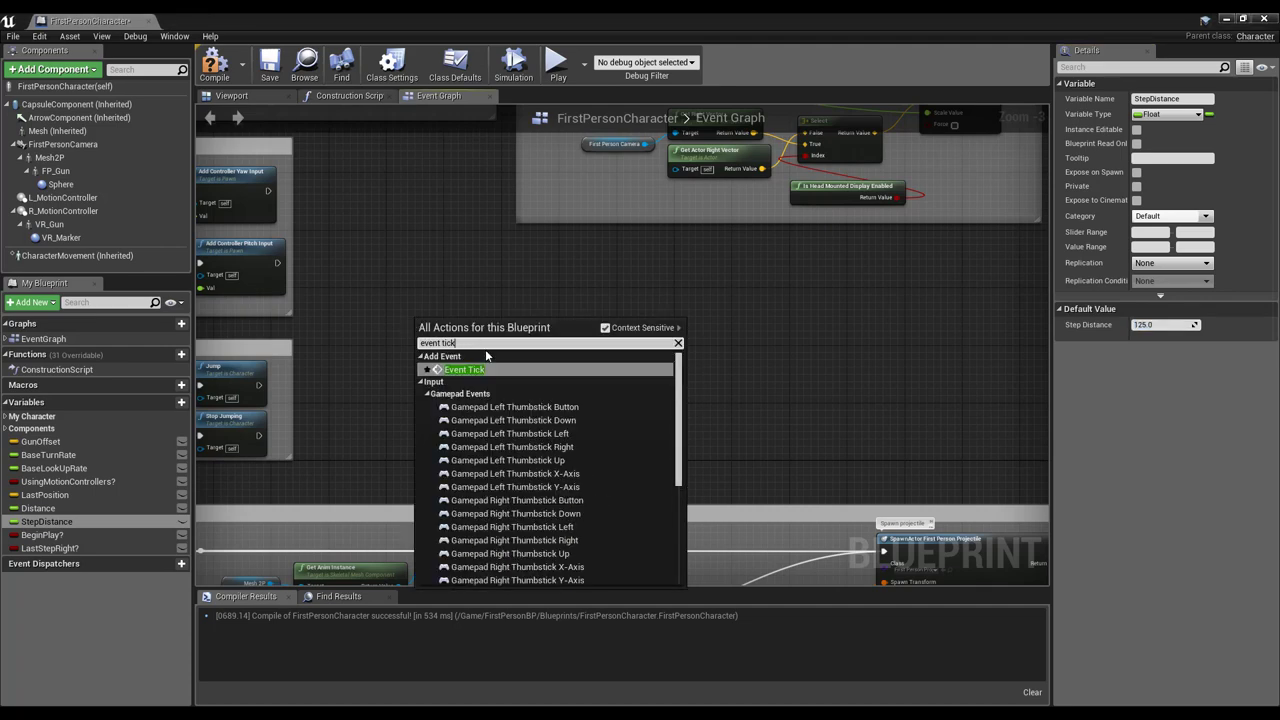
{"action": "left_click", "coordinate": [465, 369]}
{"action": "left_click_drag", "start_coordinate": [440, 320], "coordinate": [441, 316]}
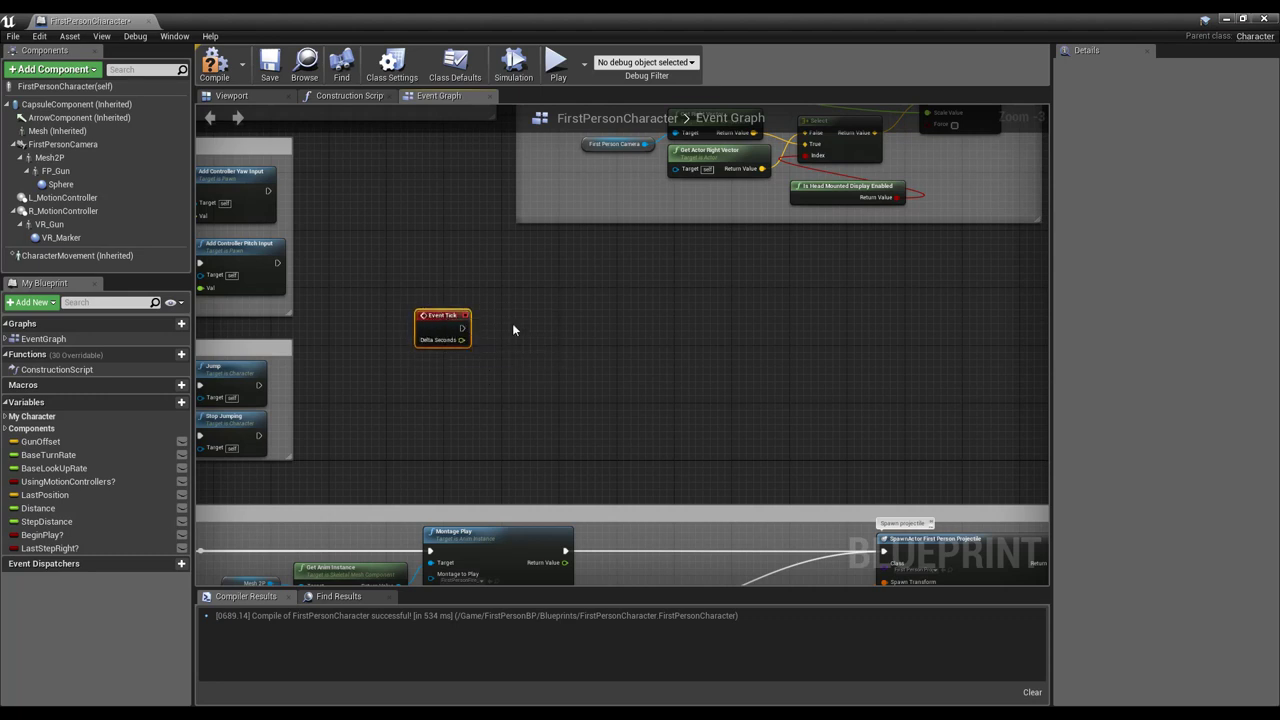
{"action": "left_click_drag", "start_coordinate": [462, 328], "coordinate": [540, 330]}
{"action": "type", "text": "branch"}
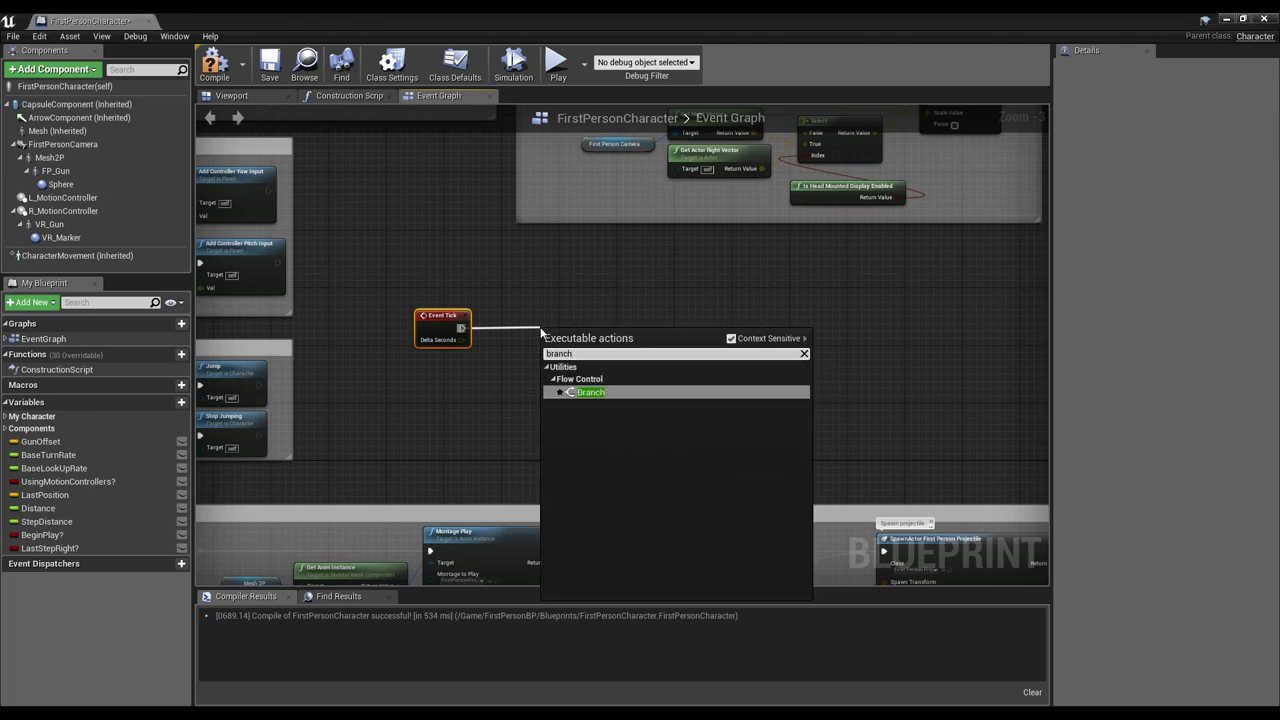
{"action": "key", "text": "Return"}
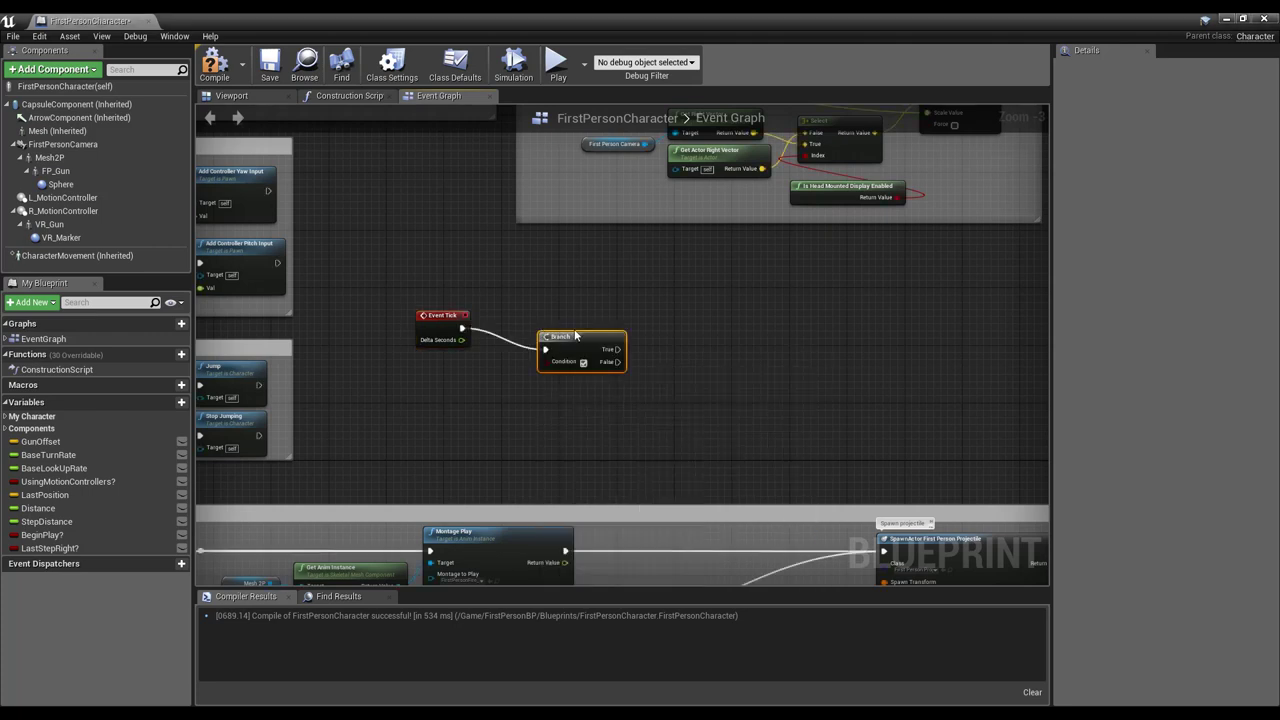
{"action": "left_click_drag", "start_coordinate": [575, 336], "coordinate": [580, 318]}
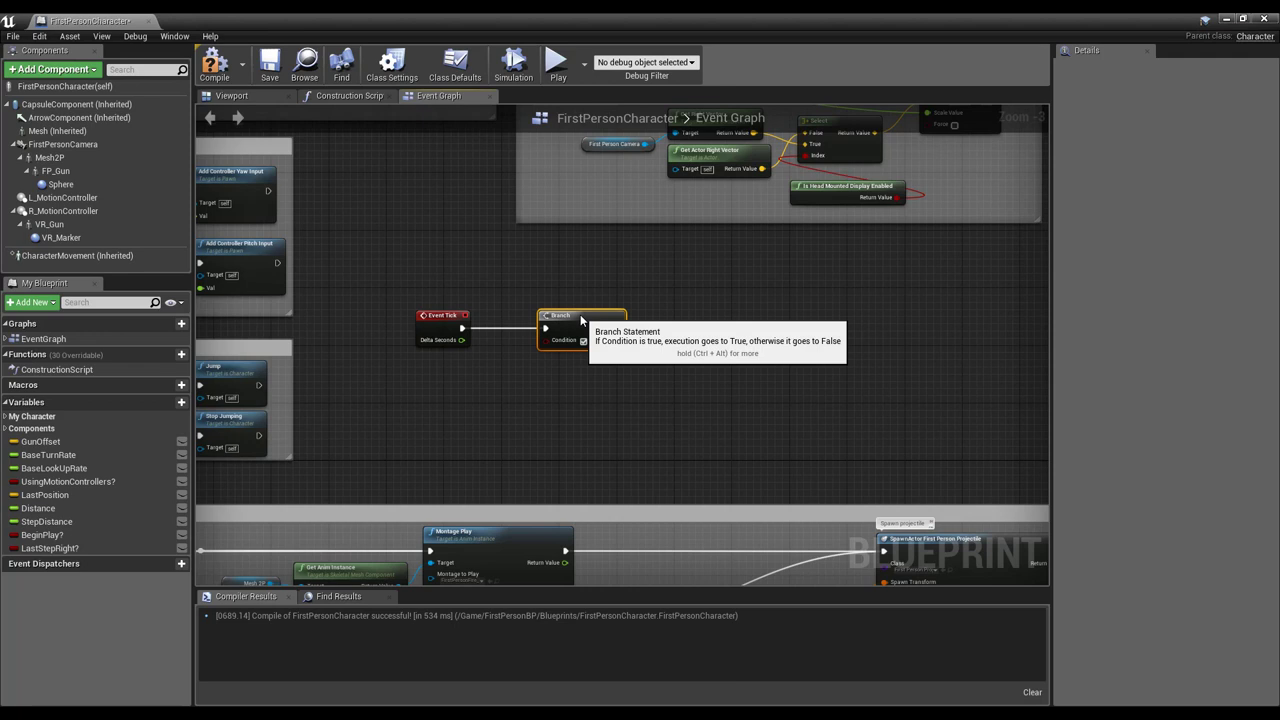
Step: Use a BeginPlay? getter as the Branch condition and add SET BeginPlay? on False
{"action": "mouse_move", "coordinate": [42, 535]}
{"action": "left_mouse_down"}
{"action": "mouse_move", "coordinate": [433, 437]}
{"action": "mouse_move", "coordinate": [460, 372]}
{"action": "mouse_move", "coordinate": [545, 341]}
{"action": "left_mouse_up"}
{"action": "left_click", "coordinate": [498, 390]}
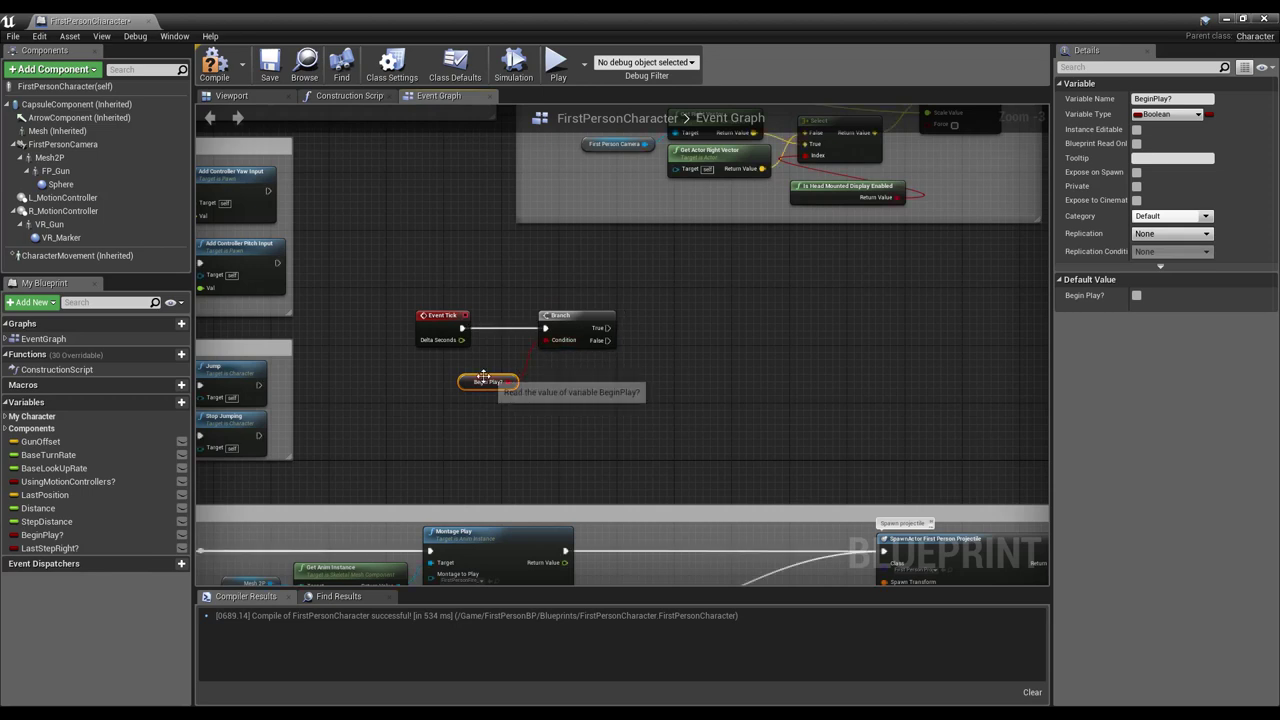
{"action": "left_click_drag", "start_coordinate": [483, 376], "coordinate": [477, 370]}
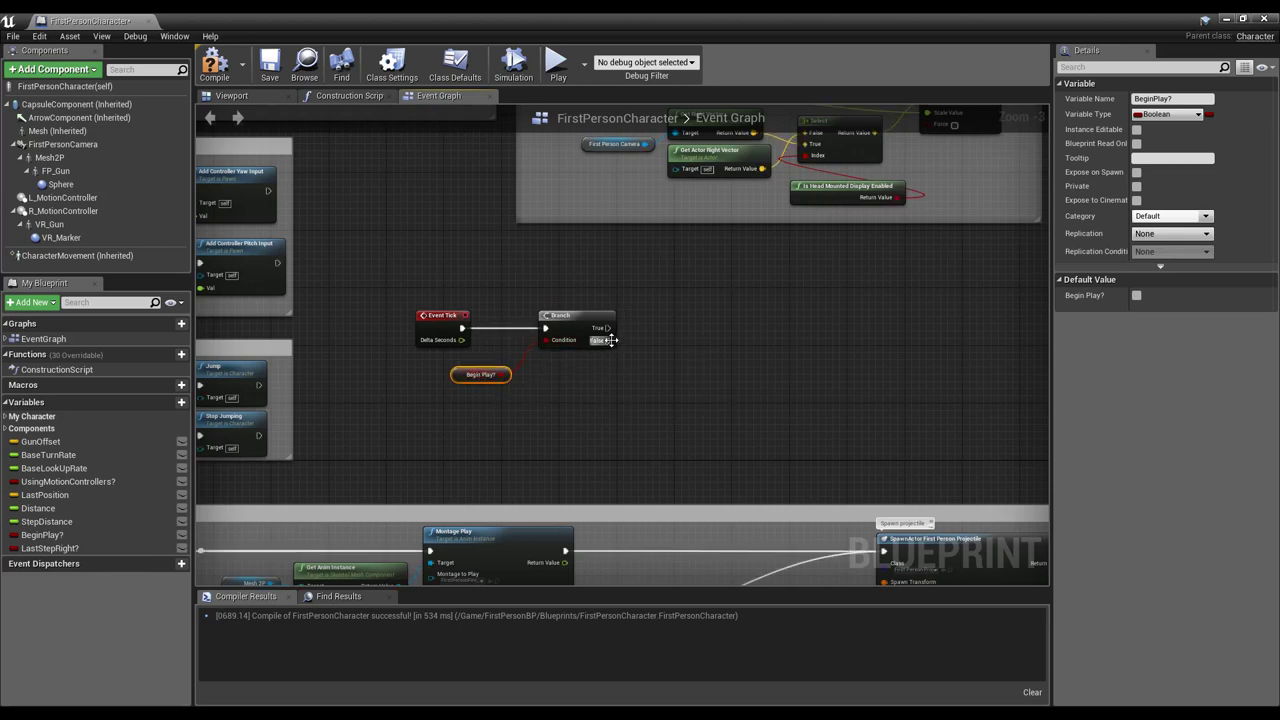
{"action": "left_click_drag", "start_coordinate": [606, 340], "coordinate": [651, 372]}
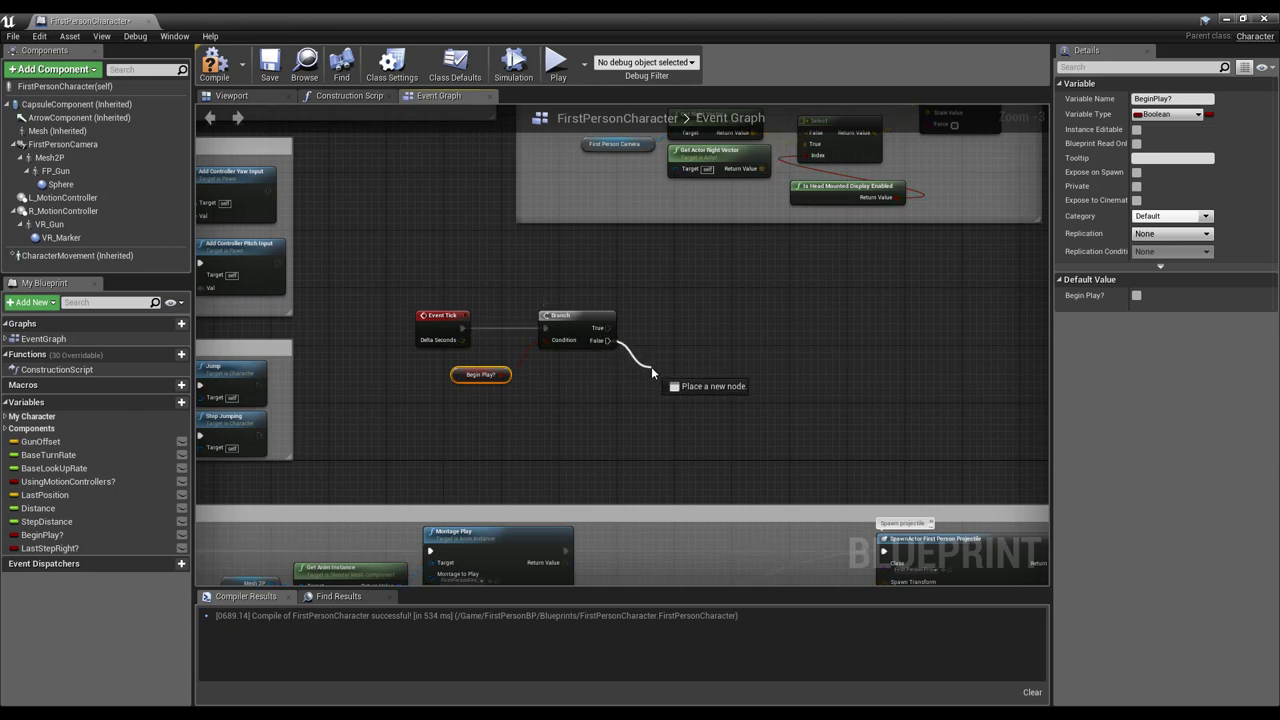
{"action": "left_click_drag", "start_coordinate": [651, 366], "coordinate": [651, 366]}
{"action": "type", "text": "set "}
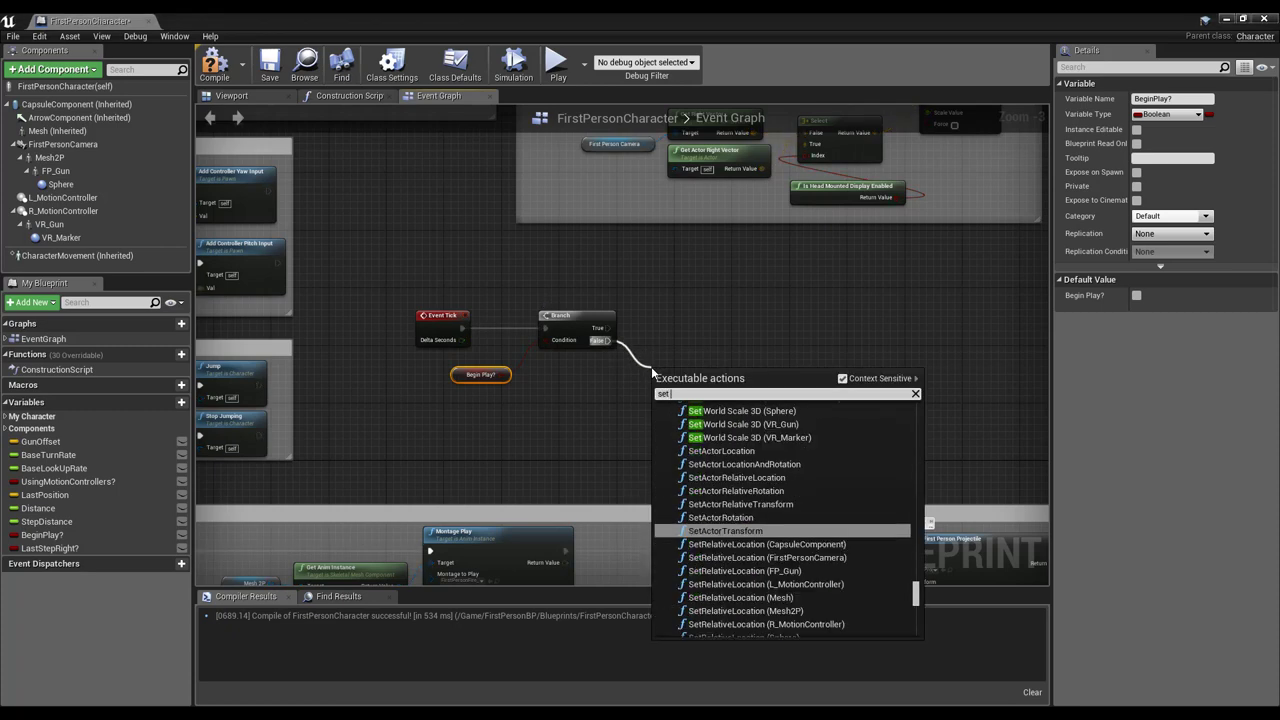
{"action": "type", "text": "begin"}
{"action": "left_click", "coordinate": [722, 432]}
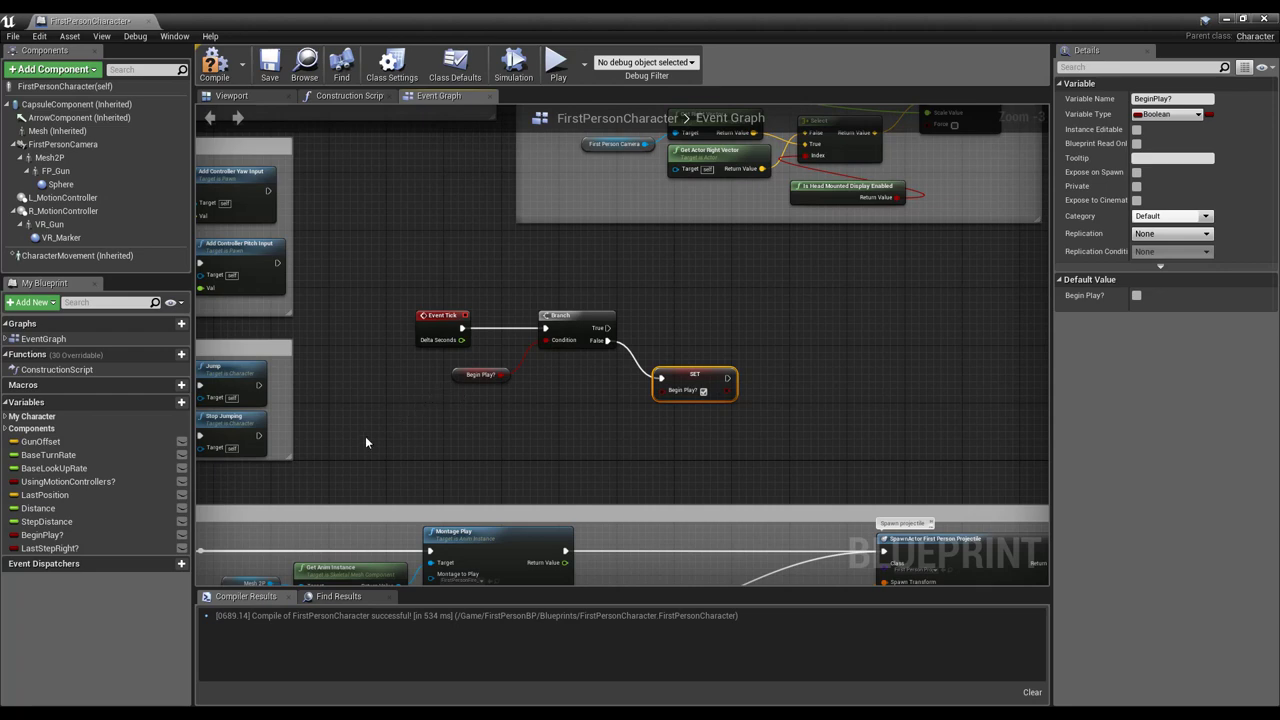
Step: Add a GetActorLocation node and a SET LastPosition node after SET BeginPlay?
{"action": "right_click", "coordinate": [429, 440]}
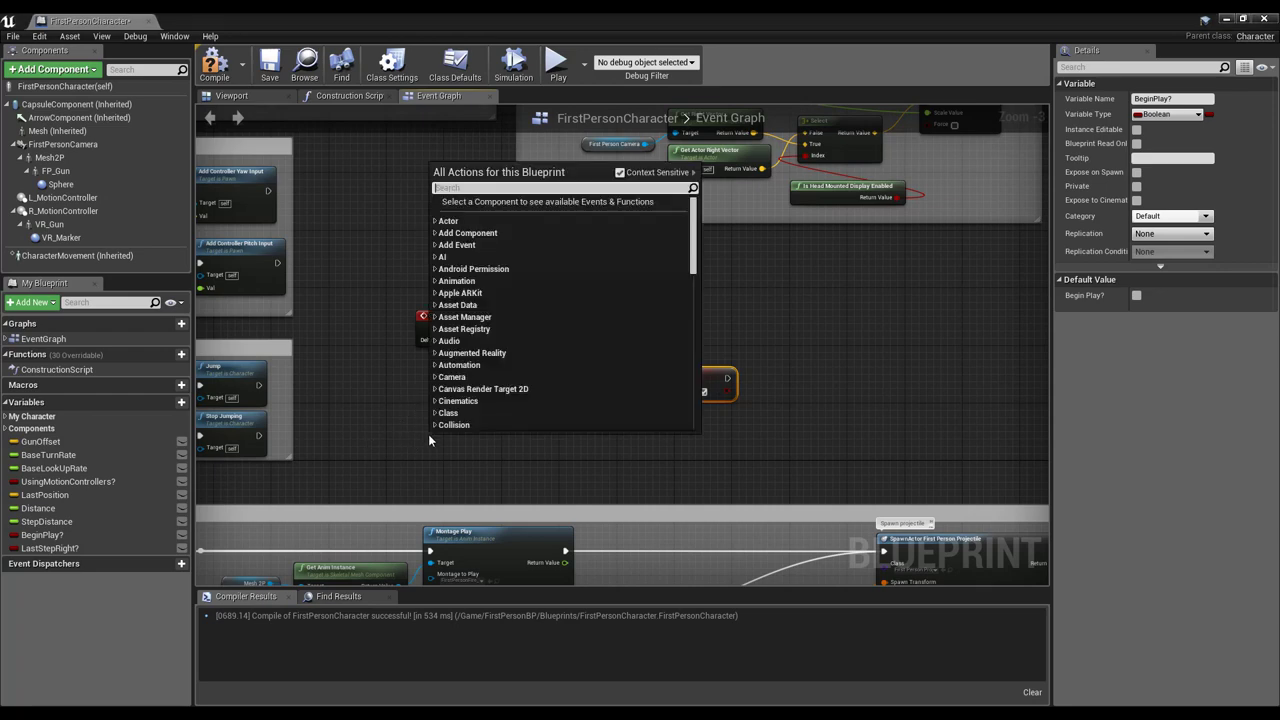
{"action": "type", "text": "get actor"}
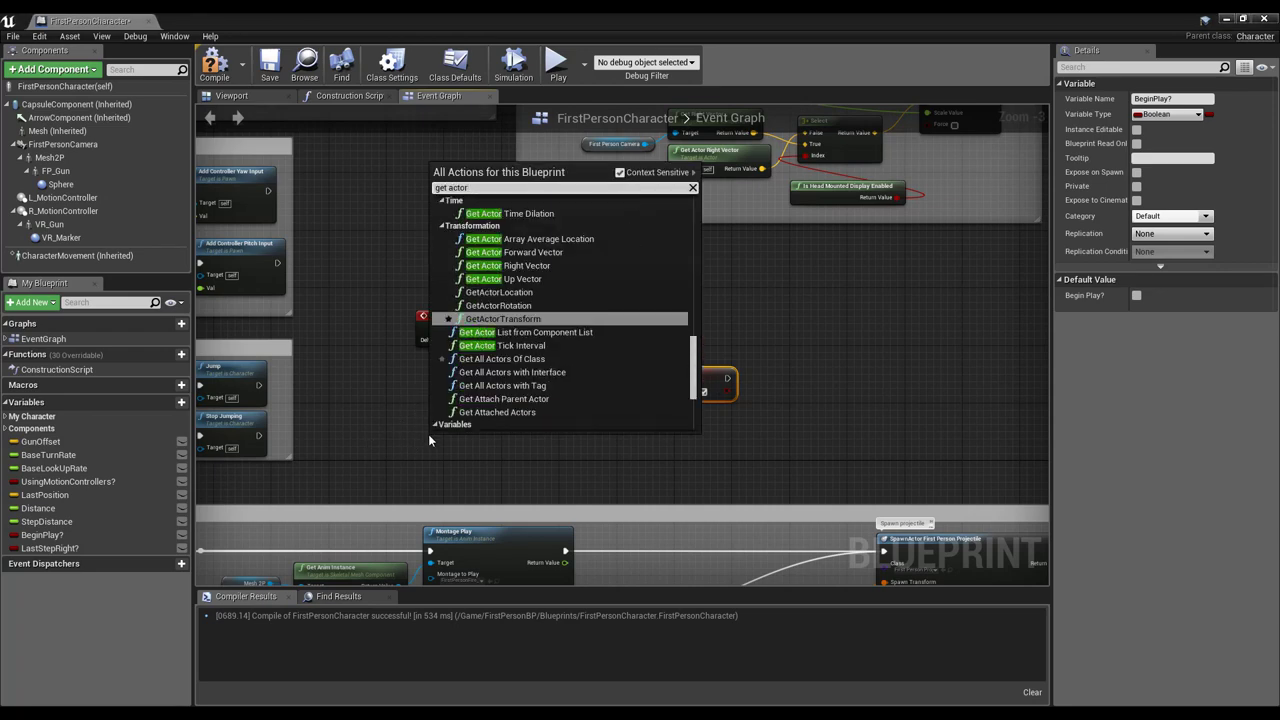
{"action": "type", "text": " loc"}
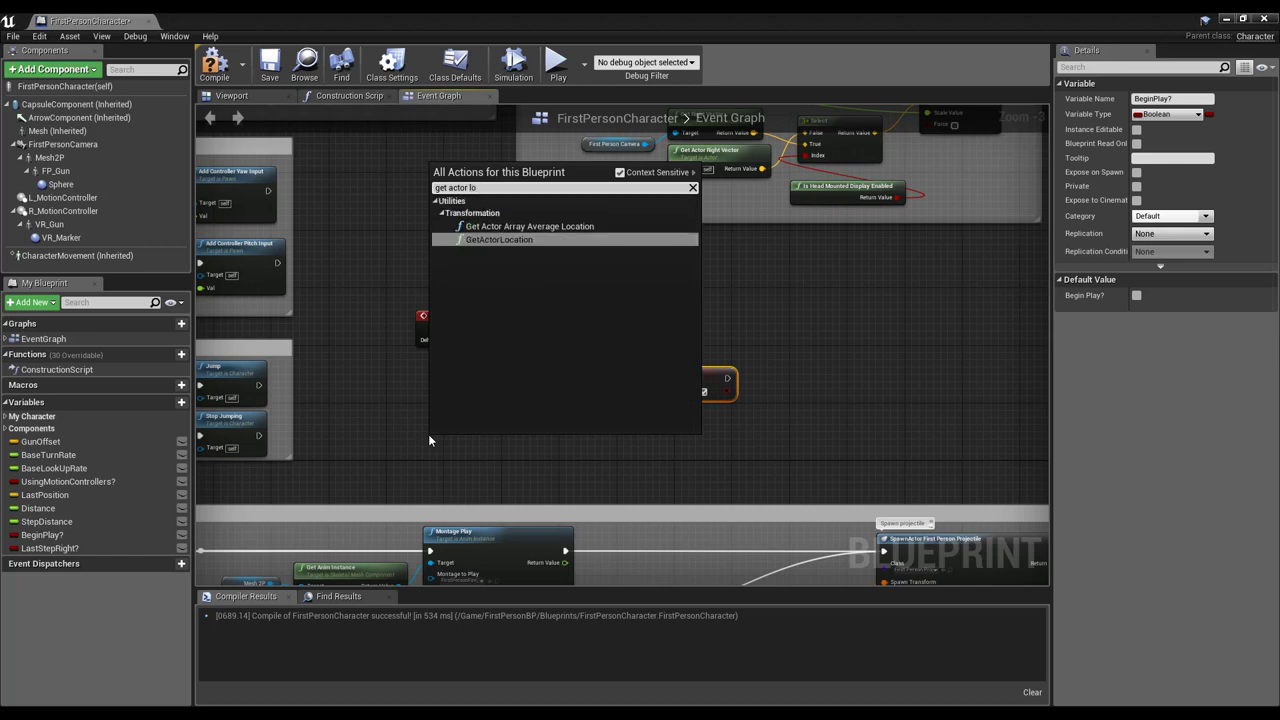
{"action": "key", "text": "Return"}
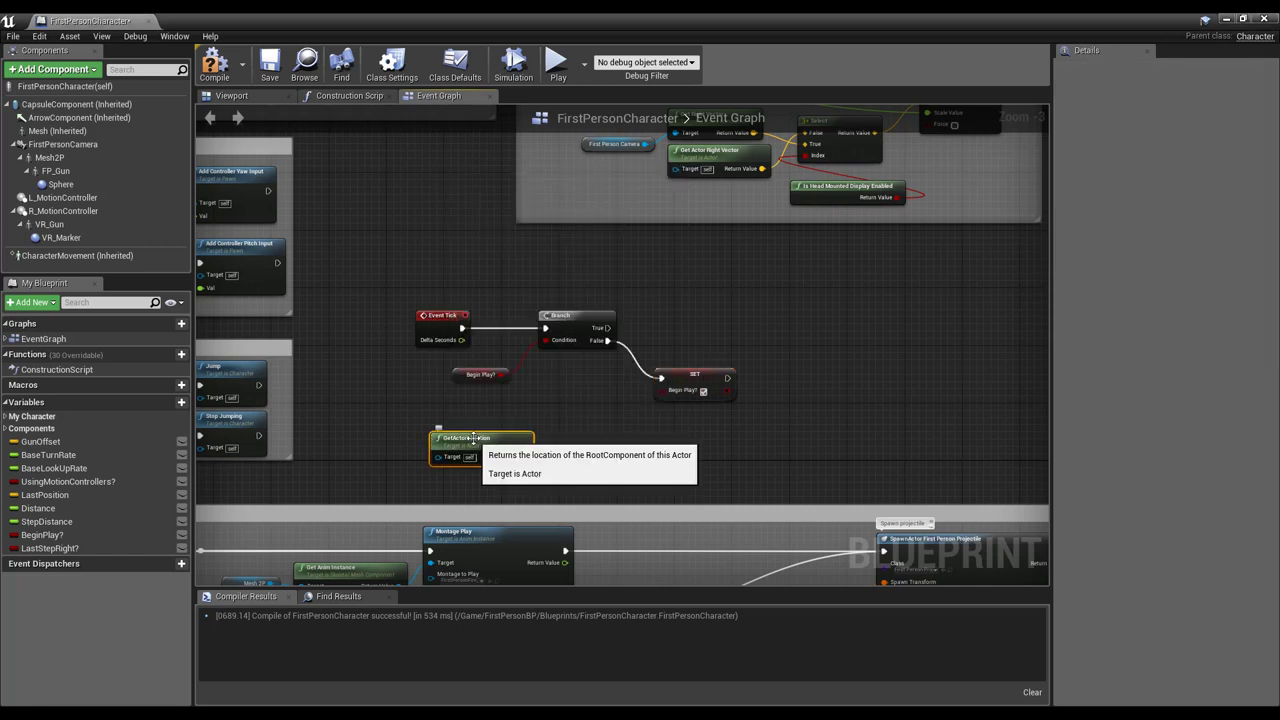
{"action": "left_click_drag", "start_coordinate": [474, 444], "coordinate": [460, 430]}
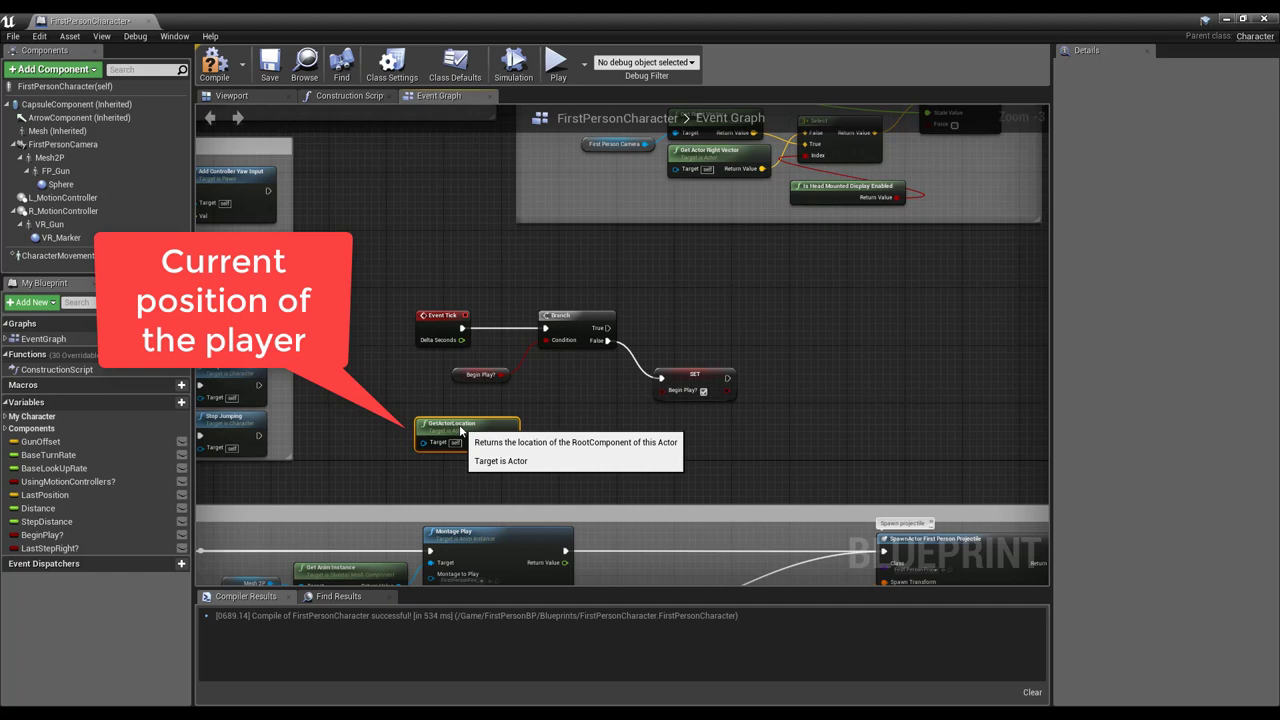
{"action": "left_click_drag", "start_coordinate": [733, 377], "coordinate": [782, 379]}
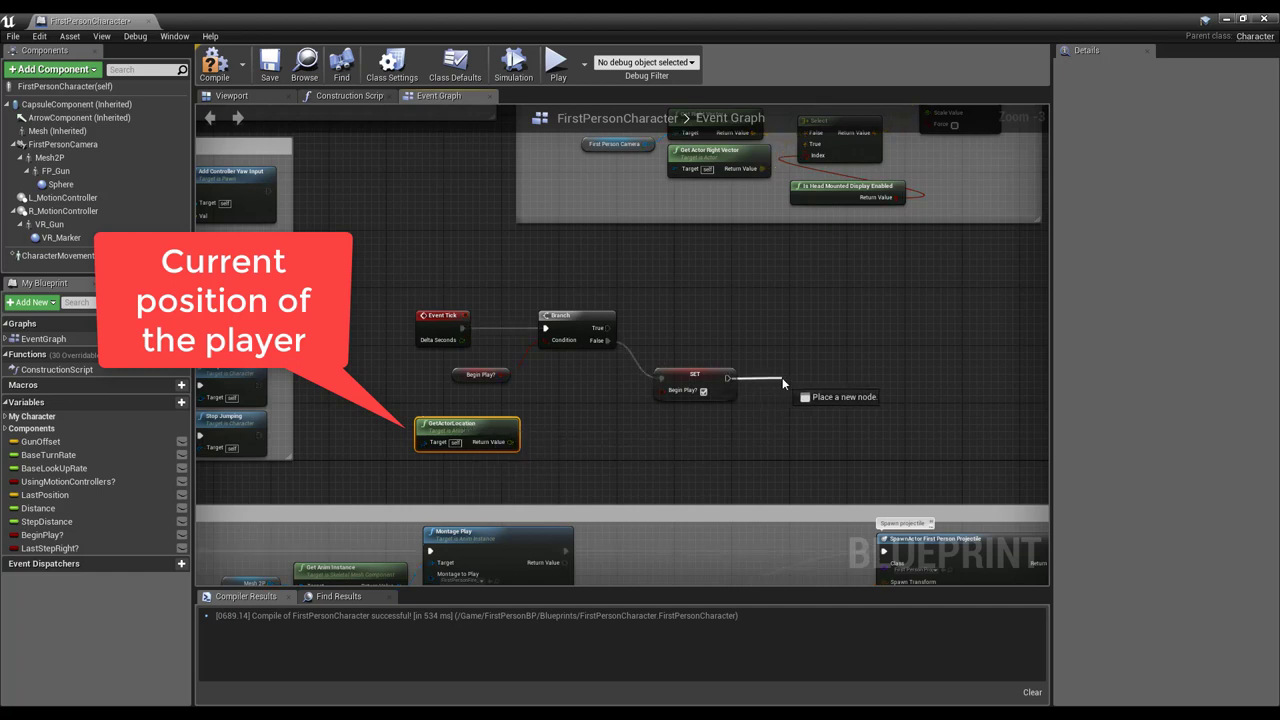
{"action": "left_click_drag", "start_coordinate": [782, 377], "coordinate": [782, 377]}
{"action": "type", "text": "set l"}
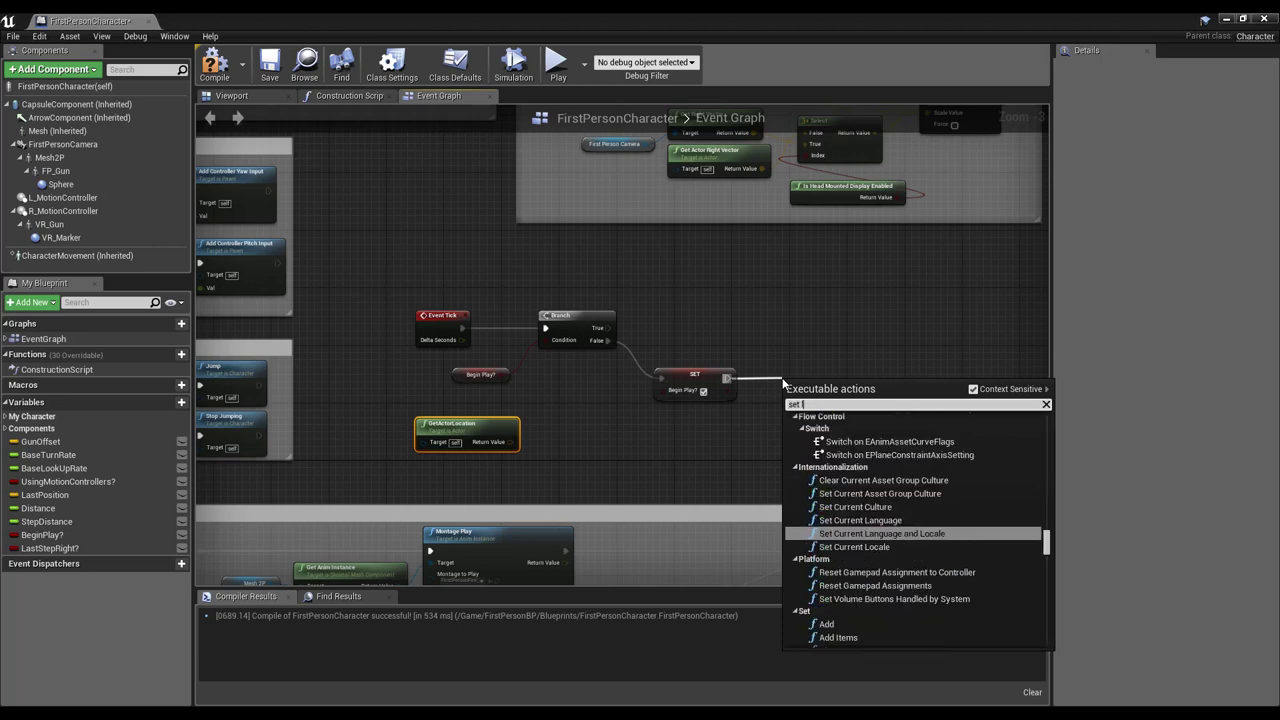
{"action": "type", "text": "ast"}
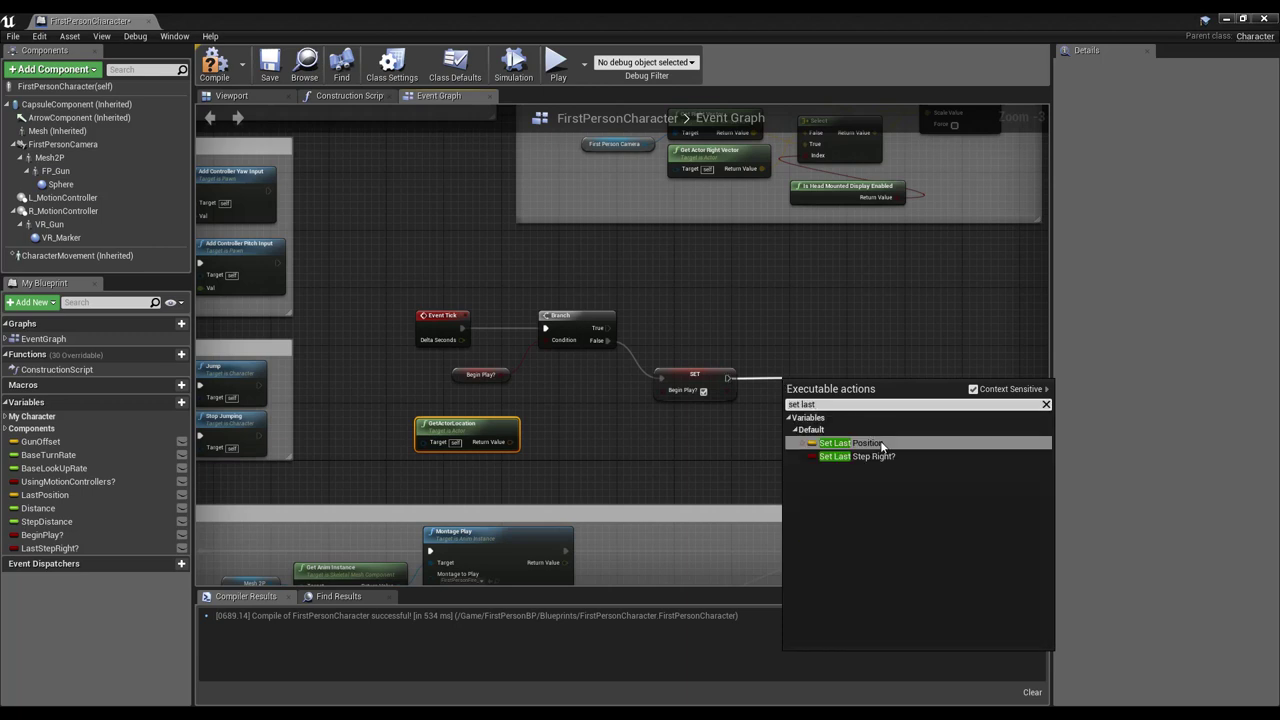
{"action": "left_click", "coordinate": [880, 443]}
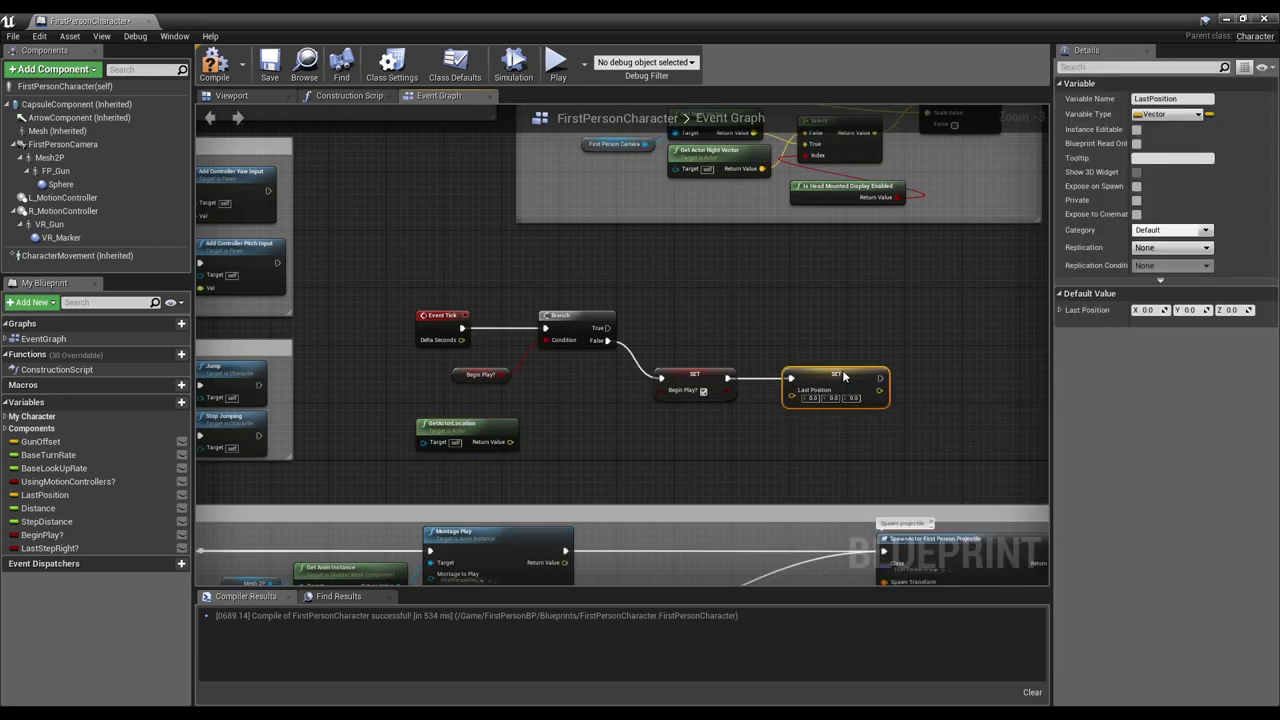
Step: Wire the actor location into Last Position via a reroute knot, then move the tick nodes up
{"action": "left_click_drag", "start_coordinate": [510, 441], "coordinate": [797, 401]}
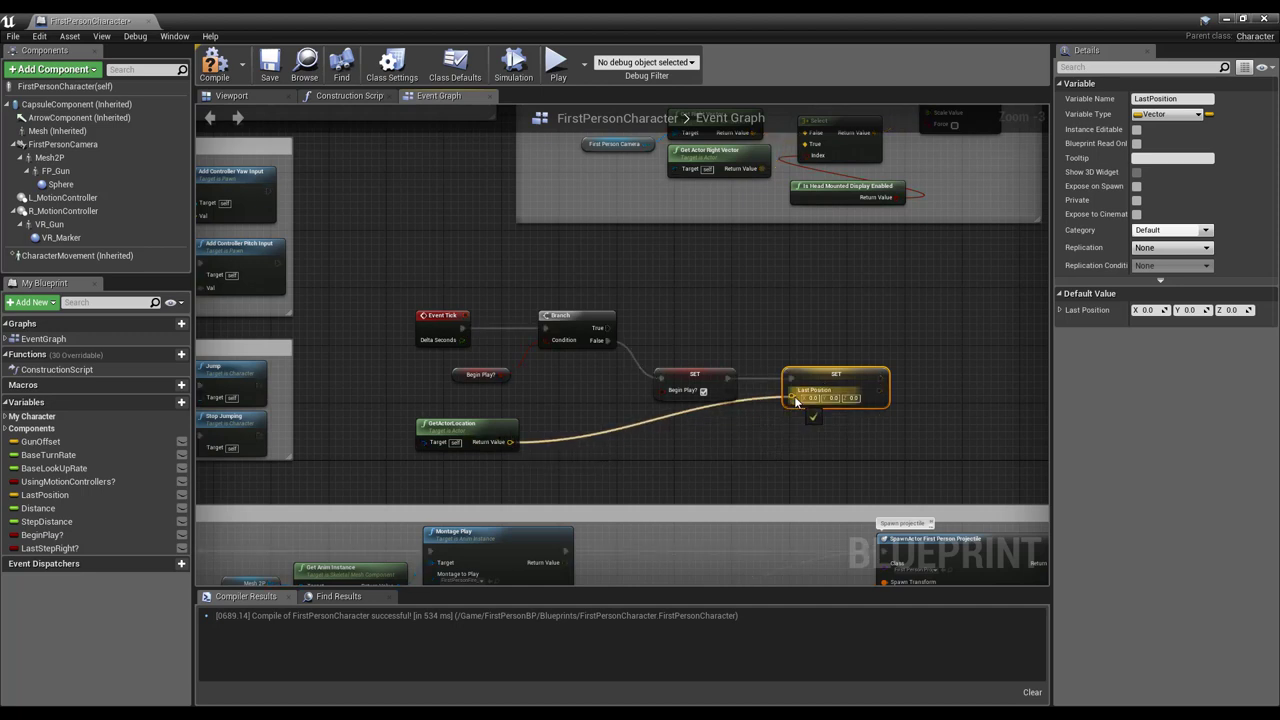
{"action": "double_click", "coordinate": [589, 442]}
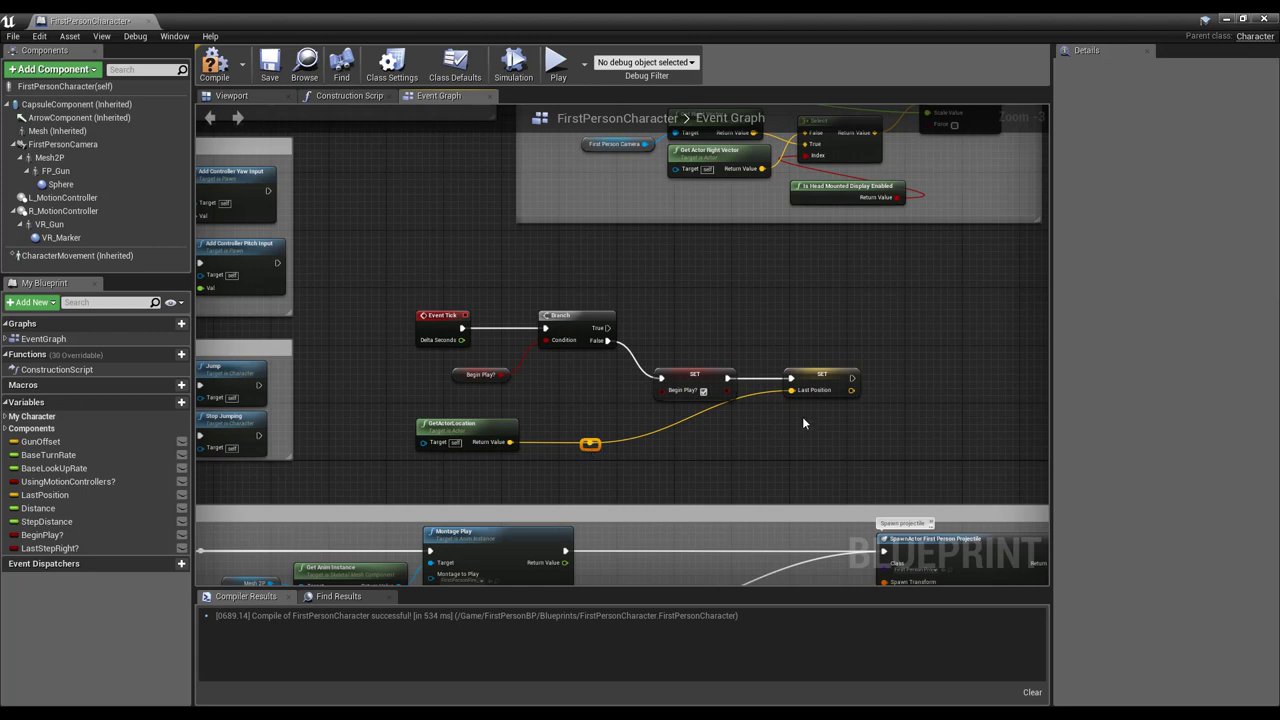
{"action": "mouse_move", "coordinate": [590, 444]}
{"action": "left_mouse_down"}
{"action": "mouse_move", "coordinate": [756, 394]}
{"action": "mouse_move", "coordinate": [760, 453]}
{"action": "left_mouse_up"}
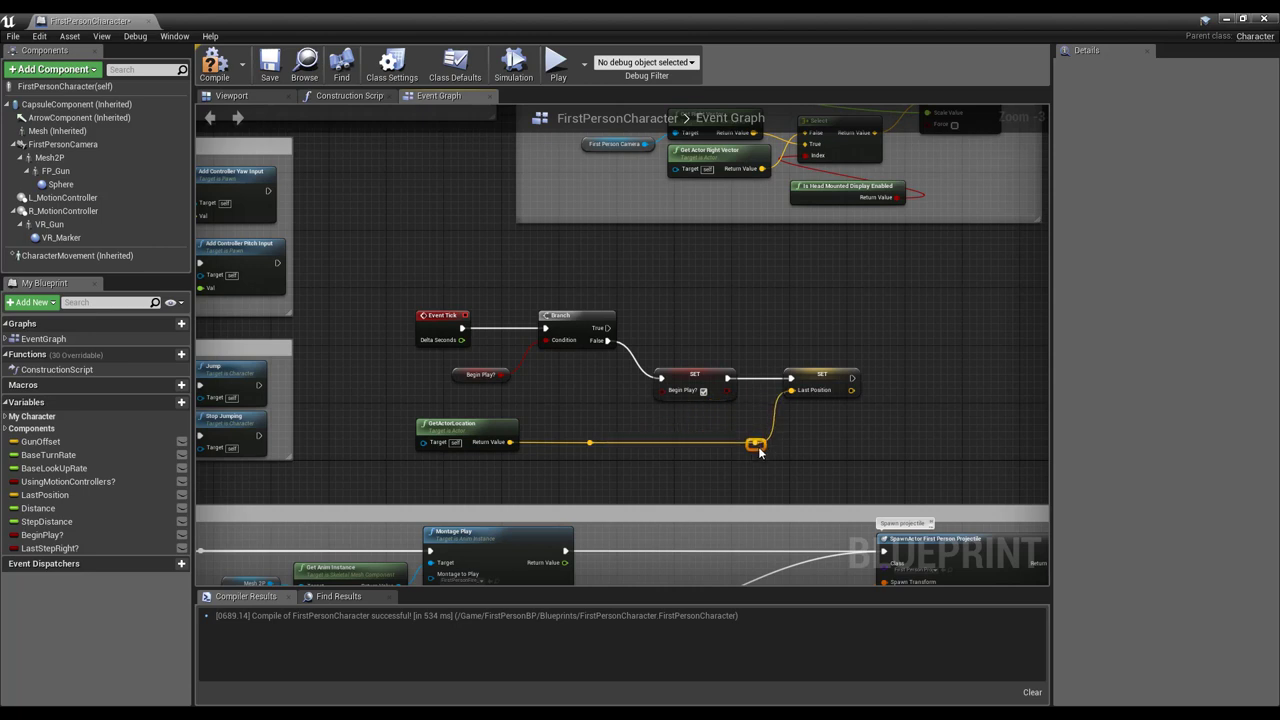
{"action": "left_click", "coordinate": [838, 444]}
{"action": "right_click_drag", "start_coordinate": [714, 468], "coordinate": [674, 374]}
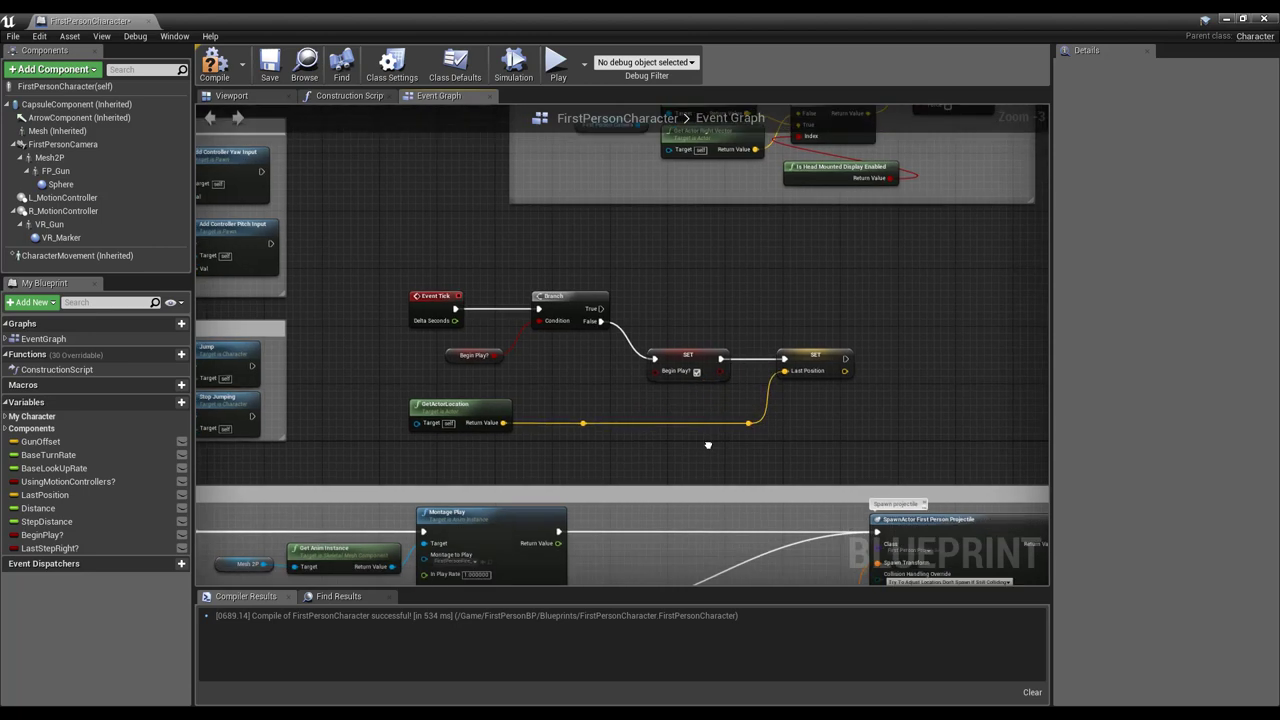
{"action": "left_click_drag", "start_coordinate": [354, 228], "coordinate": [820, 375]}
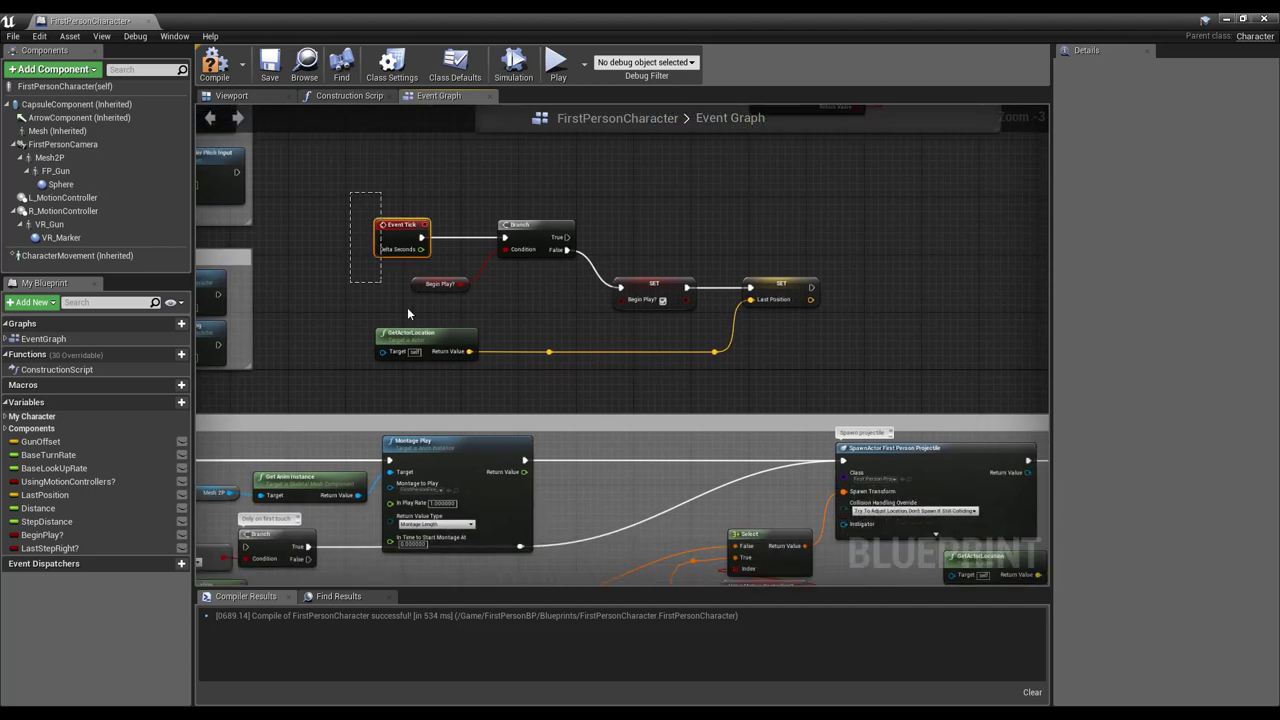
{"action": "left_click_drag", "start_coordinate": [789, 284], "coordinate": [785, 242]}
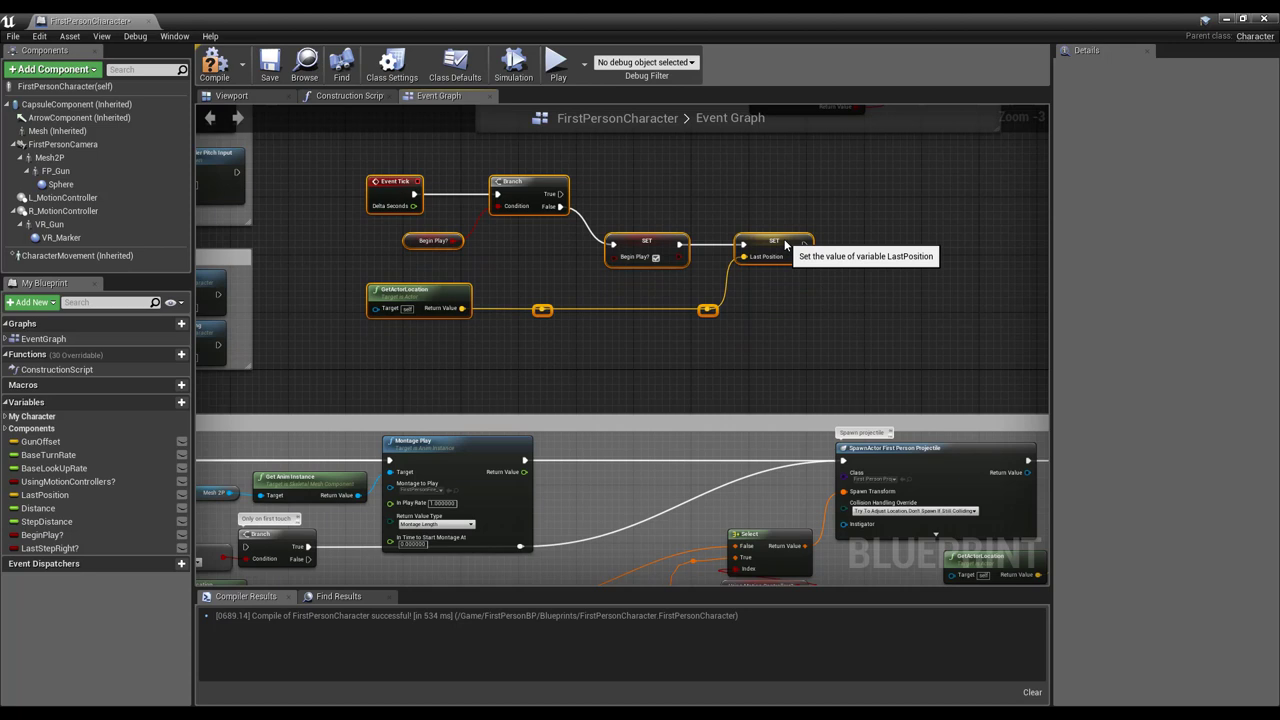
{"action": "left_click", "coordinate": [607, 349]}
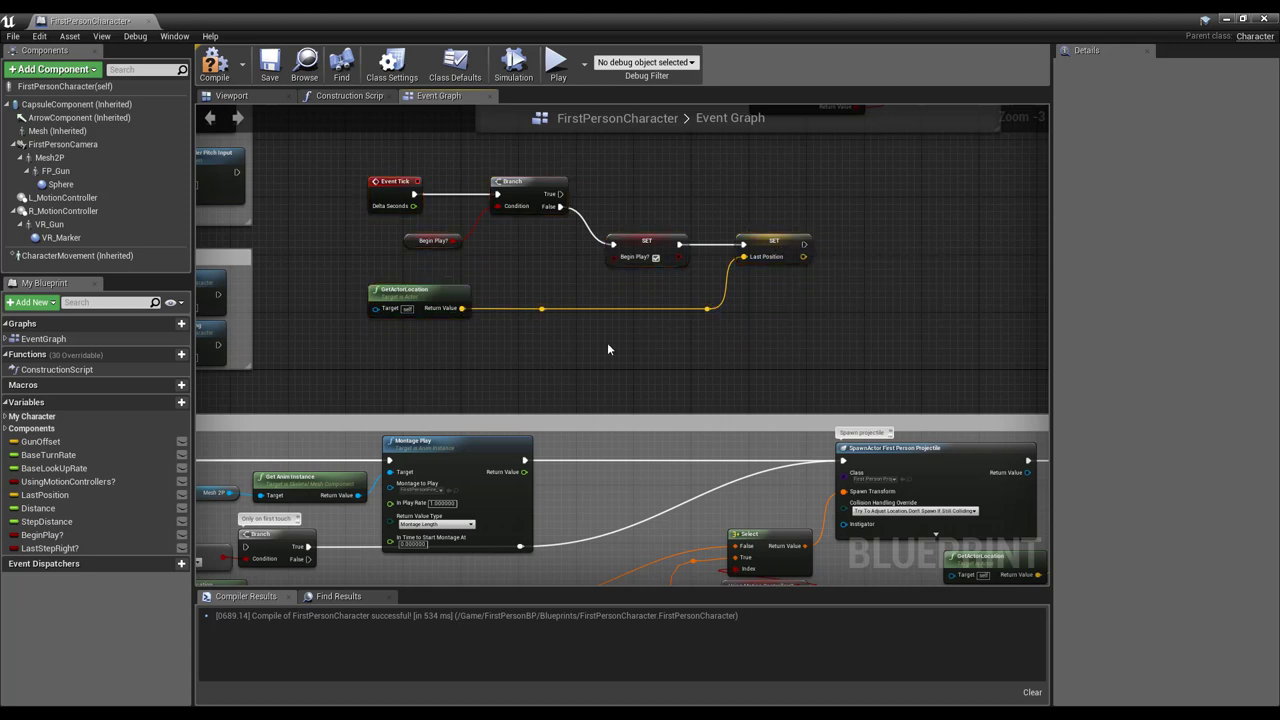
Step: Subtract LastPosition from the actor location with a vector minus vector node
{"action": "left_click_drag", "start_coordinate": [541, 308], "coordinate": [586, 342]}
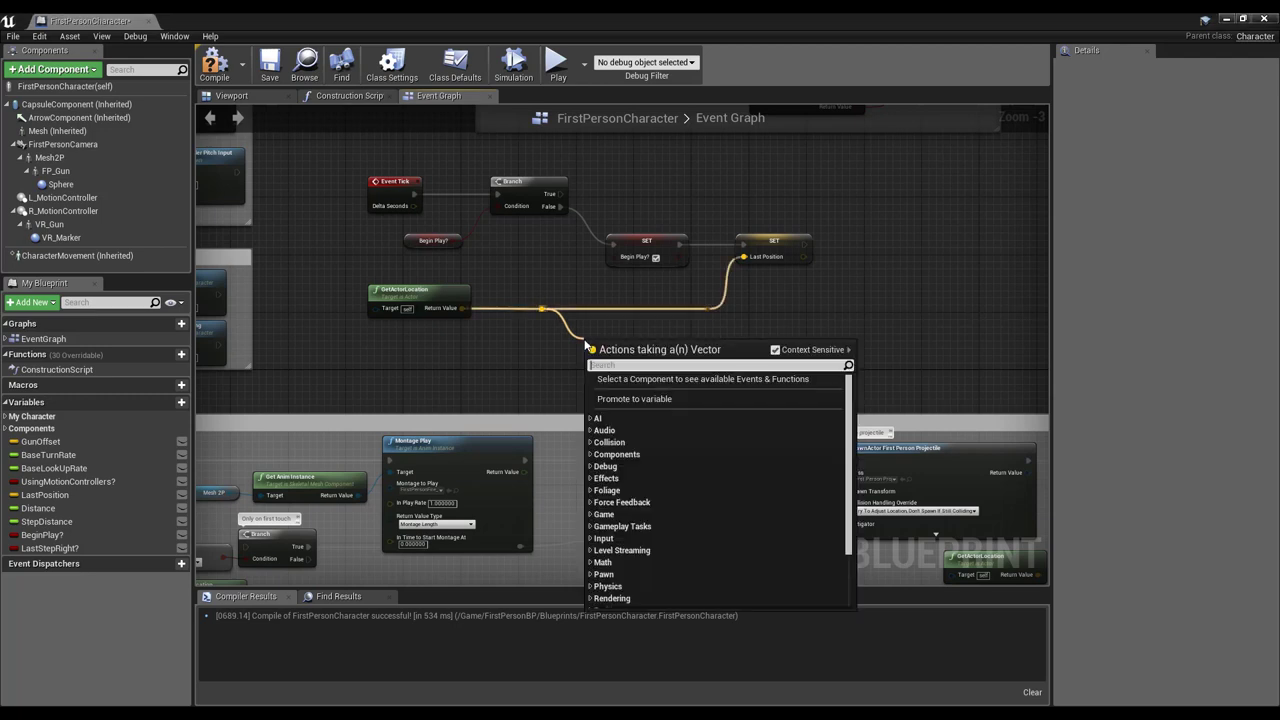
{"action": "type", "text": "-"}
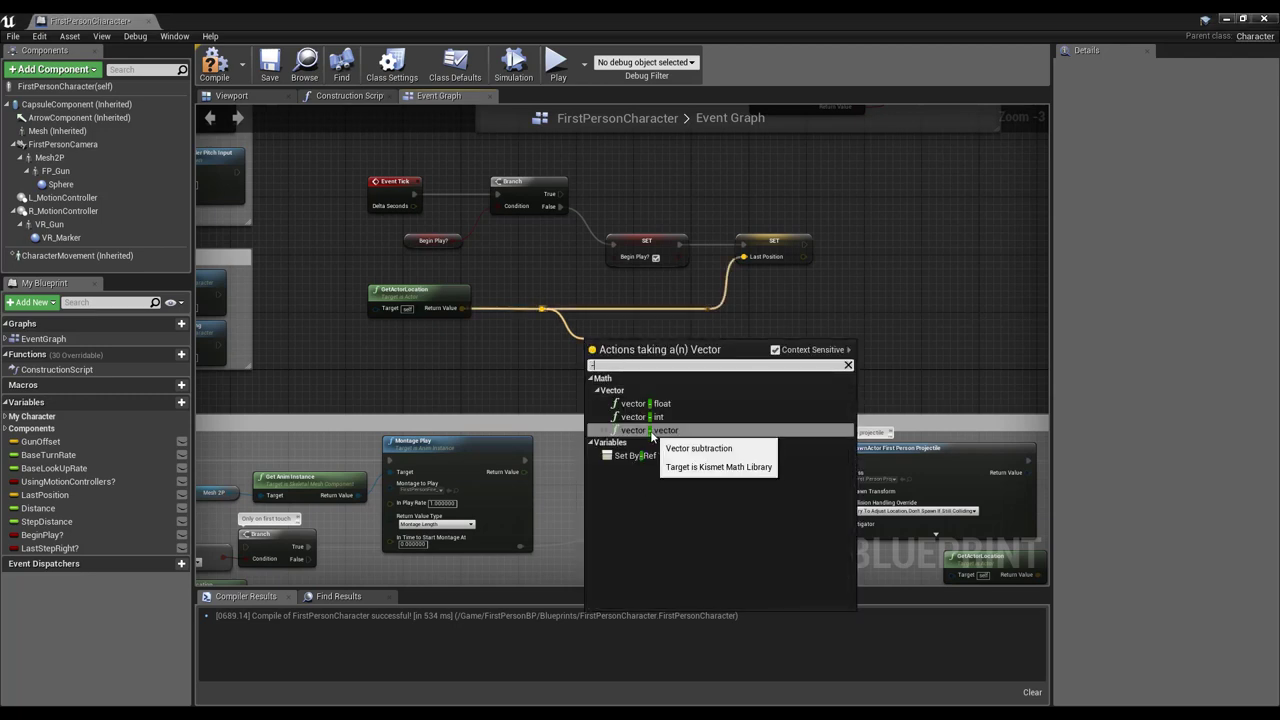
{"action": "left_click", "coordinate": [650, 431]}
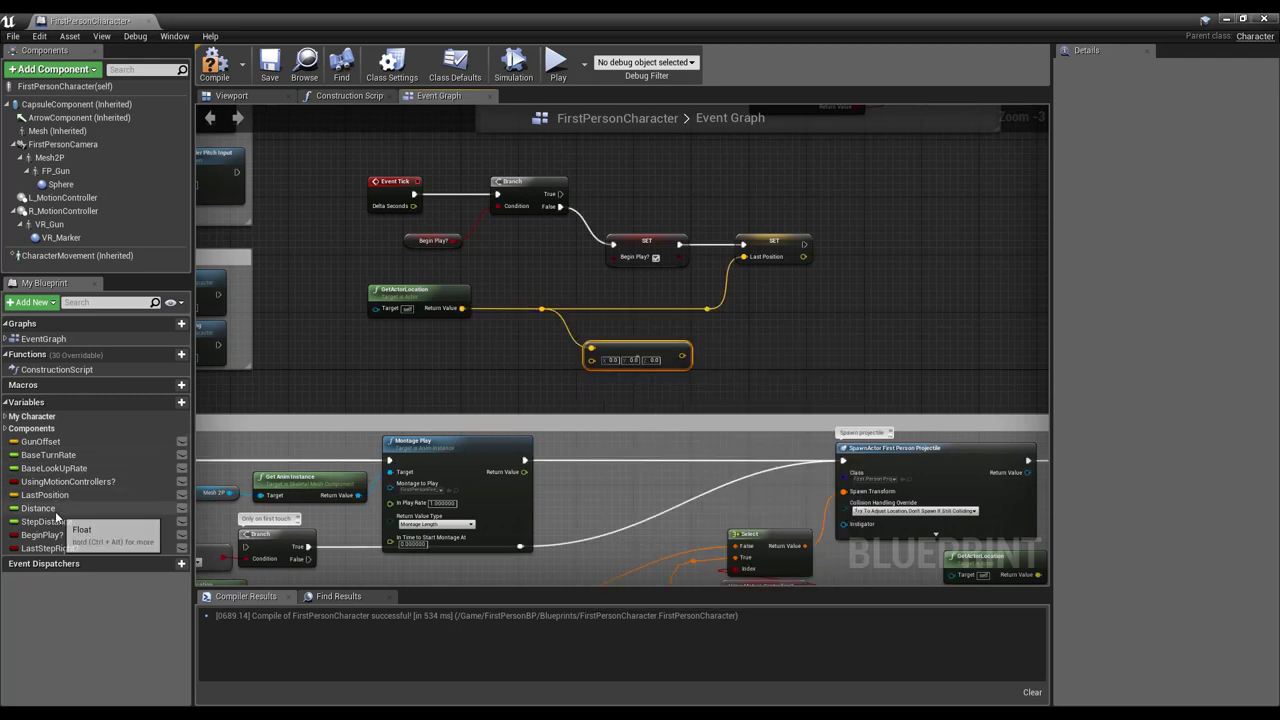
{"action": "left_click_drag", "start_coordinate": [45, 495], "coordinate": [593, 362]}
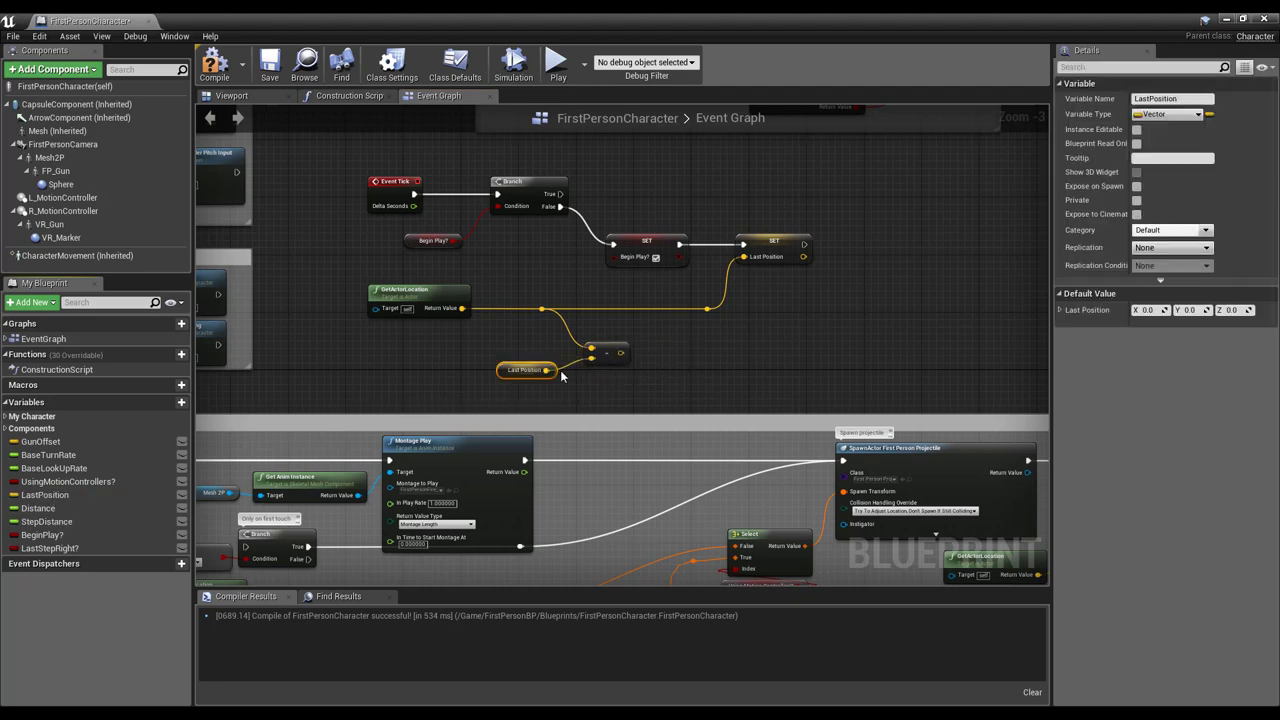
{"action": "left_click_drag", "start_coordinate": [516, 357], "coordinate": [514, 351]}
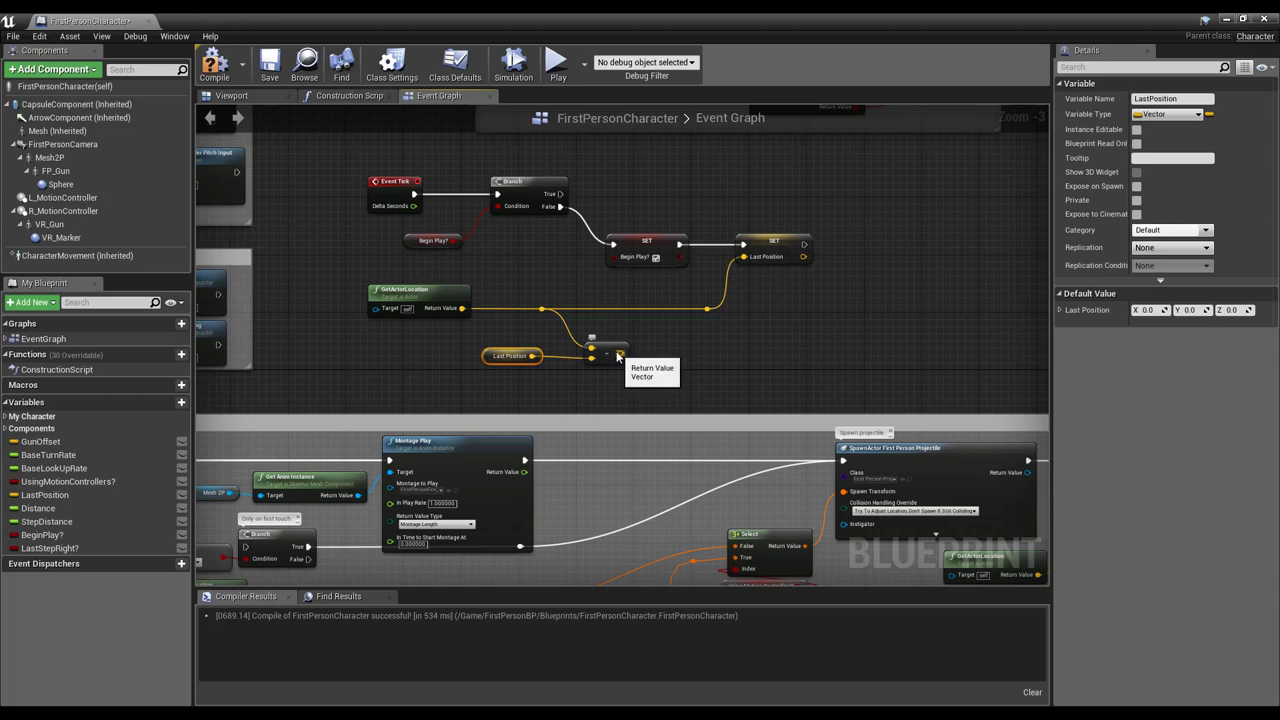
Step: Take the VectorLength of the difference and add it to Distance with a float + float node
{"action": "left_click_drag", "start_coordinate": [621, 352], "coordinate": [657, 358]}
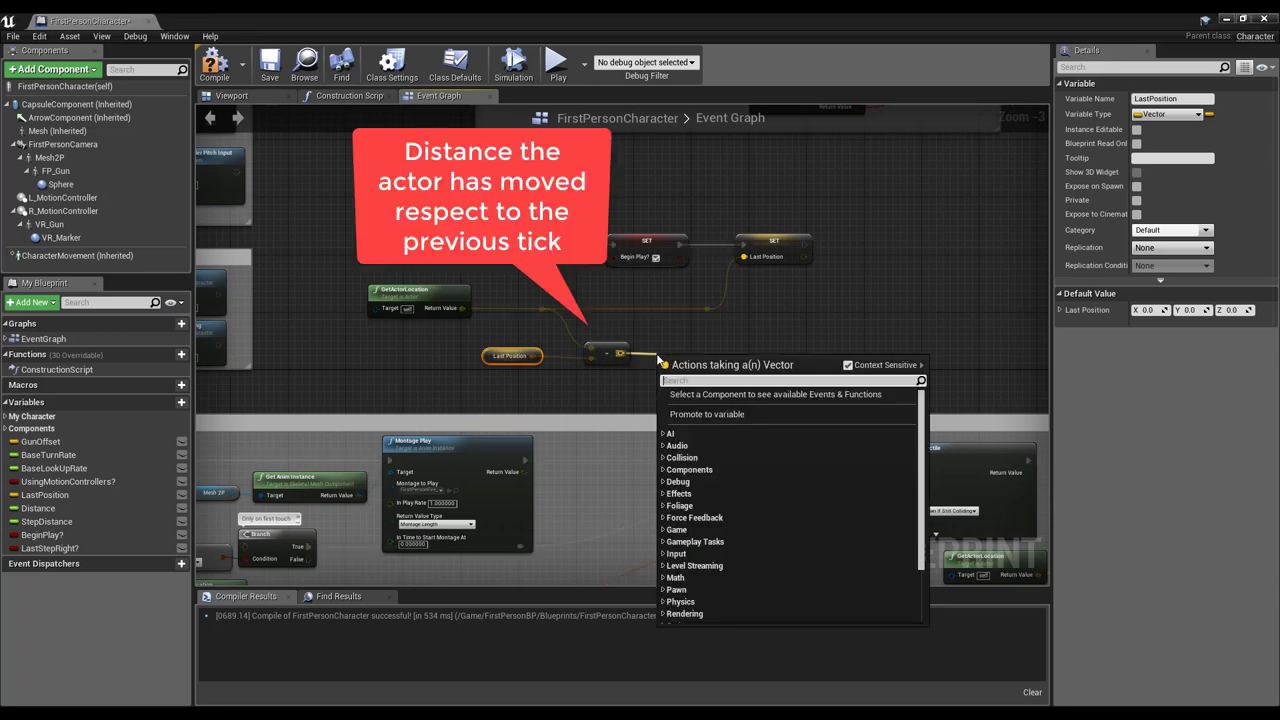
{"action": "type", "text": "length"}
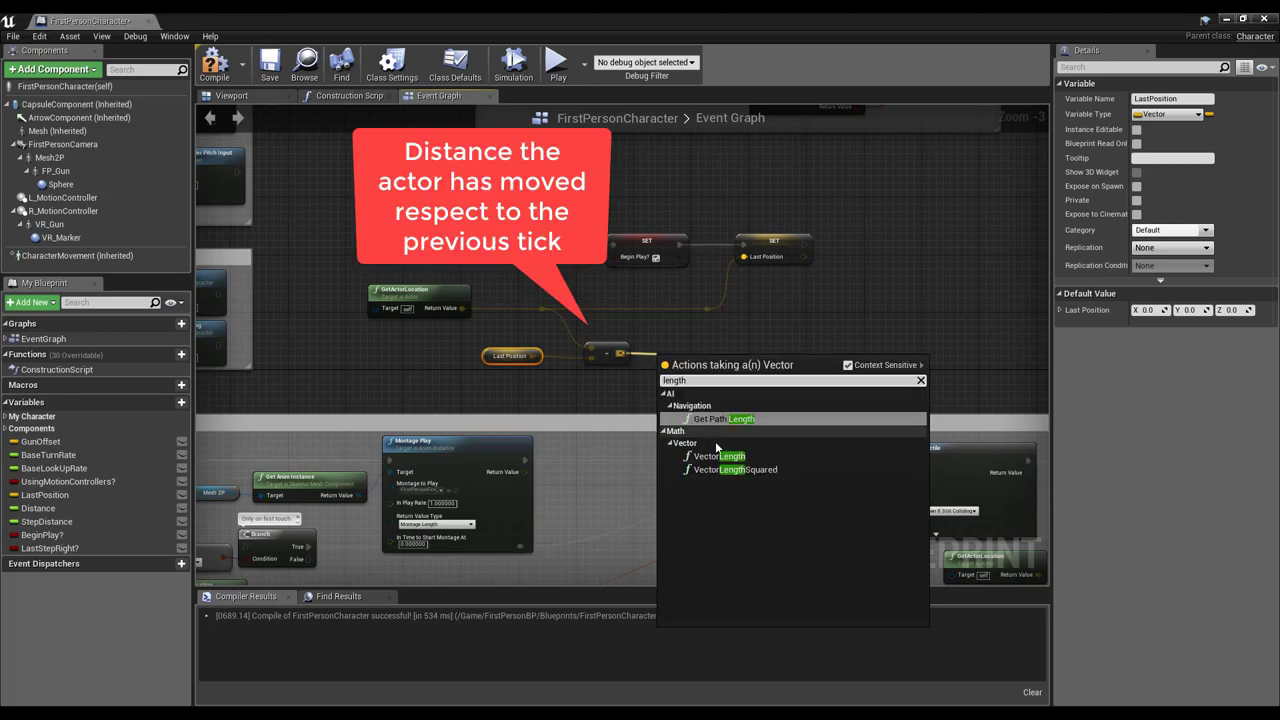
{"action": "left_click", "coordinate": [728, 456]}
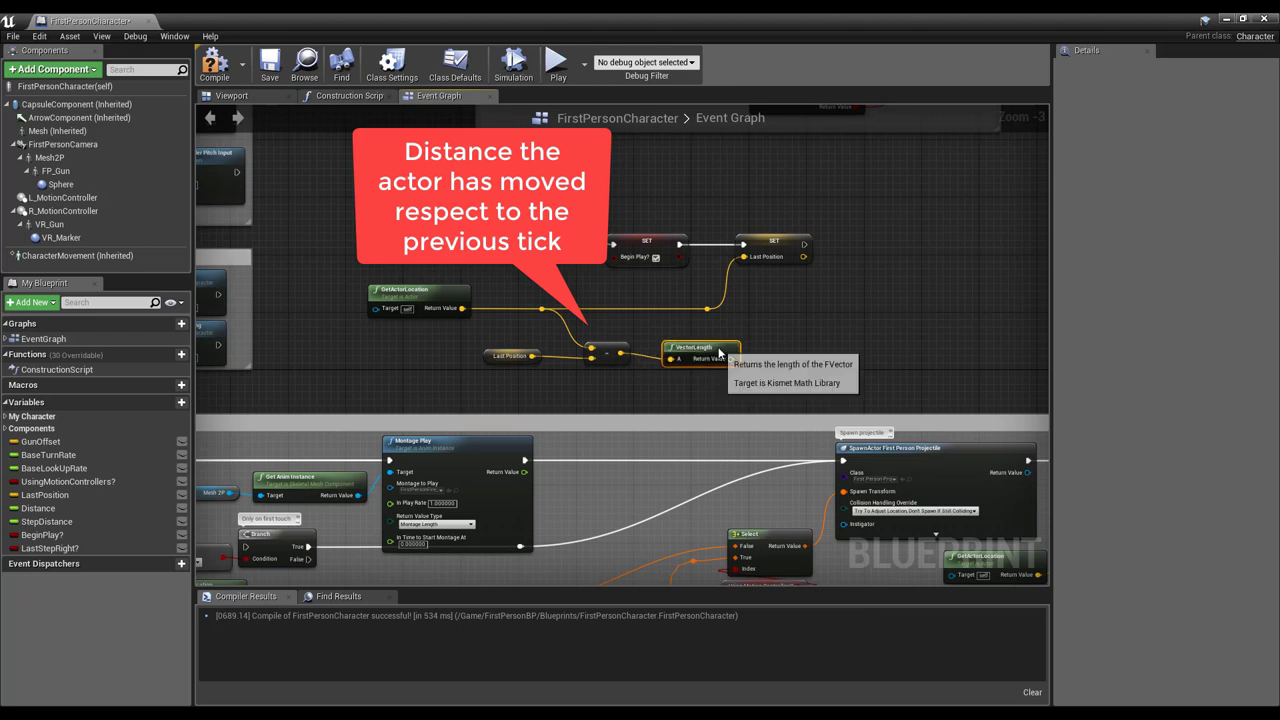
{"action": "mouse_move", "coordinate": [707, 360]}
{"action": "left_mouse_down"}
{"action": "mouse_move", "coordinate": [724, 345]}
{"action": "mouse_move", "coordinate": [794, 356]}
{"action": "left_mouse_up"}
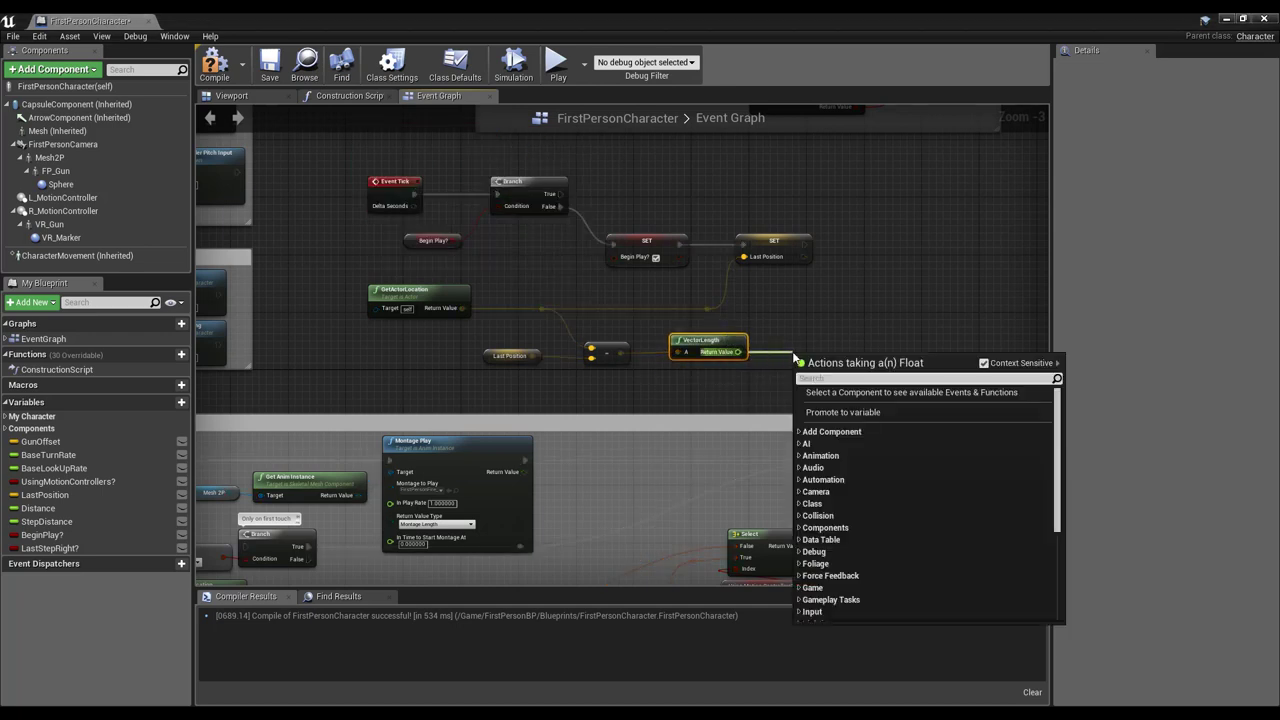
{"action": "type", "text": "+"}
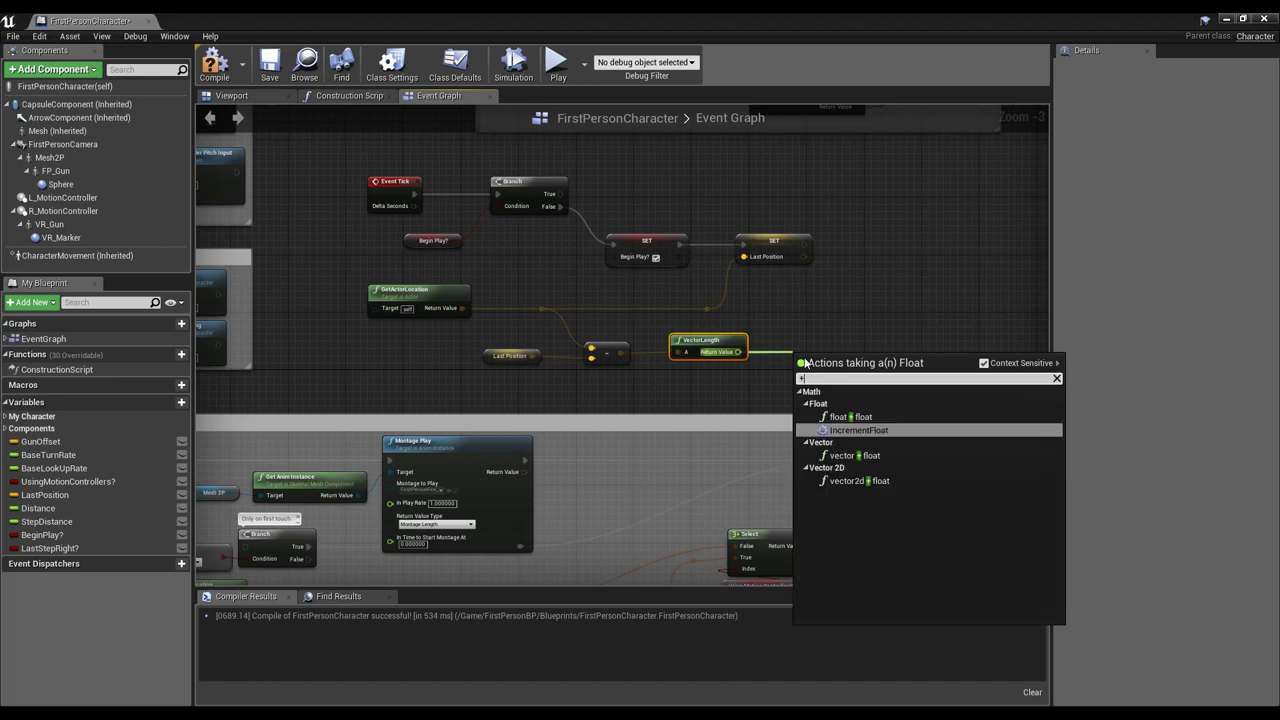
{"action": "left_click", "coordinate": [852, 417]}
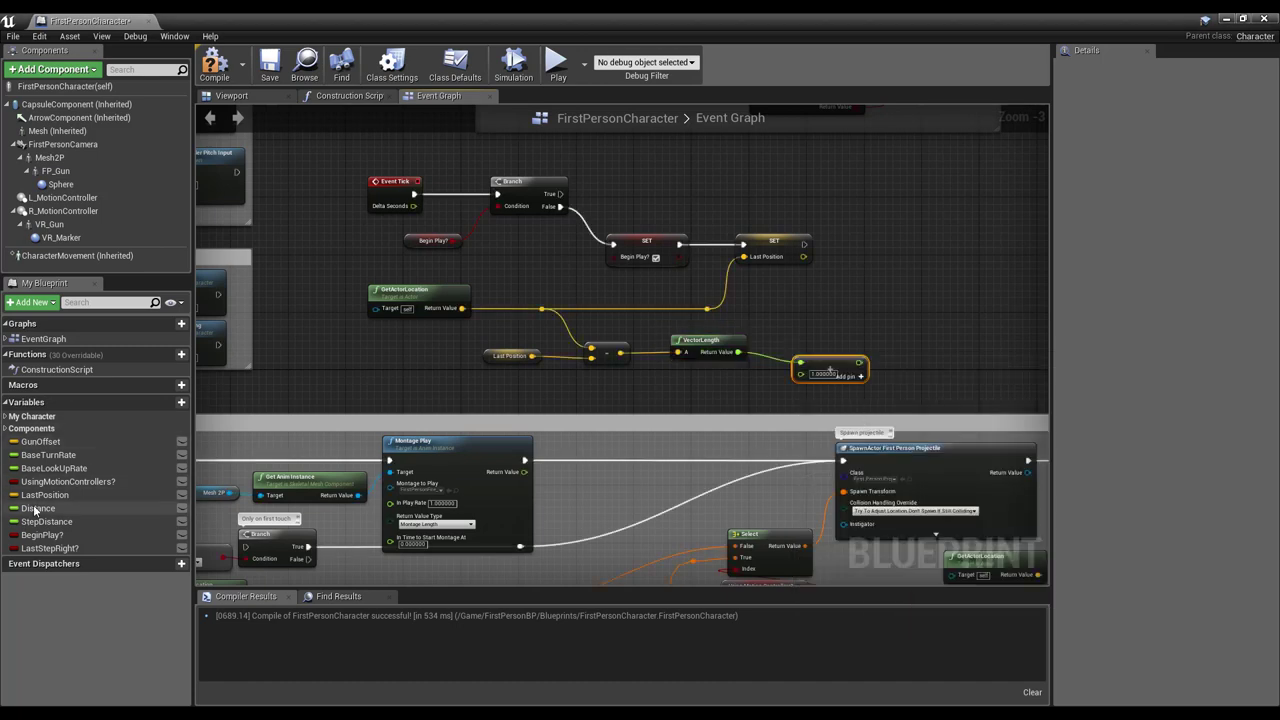
{"action": "left_click_drag", "start_coordinate": [38, 508], "coordinate": [754, 385], "text": "ctrl"}
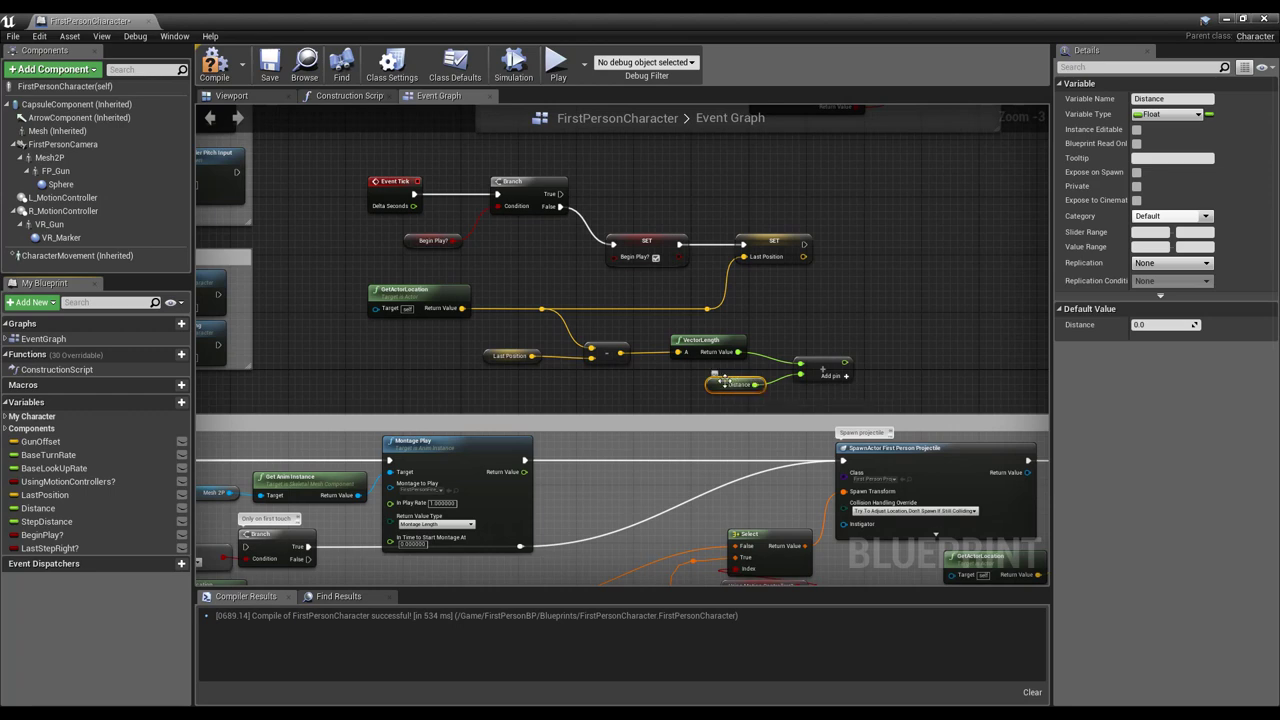
{"action": "left_click_drag", "start_coordinate": [728, 386], "coordinate": [705, 387]}
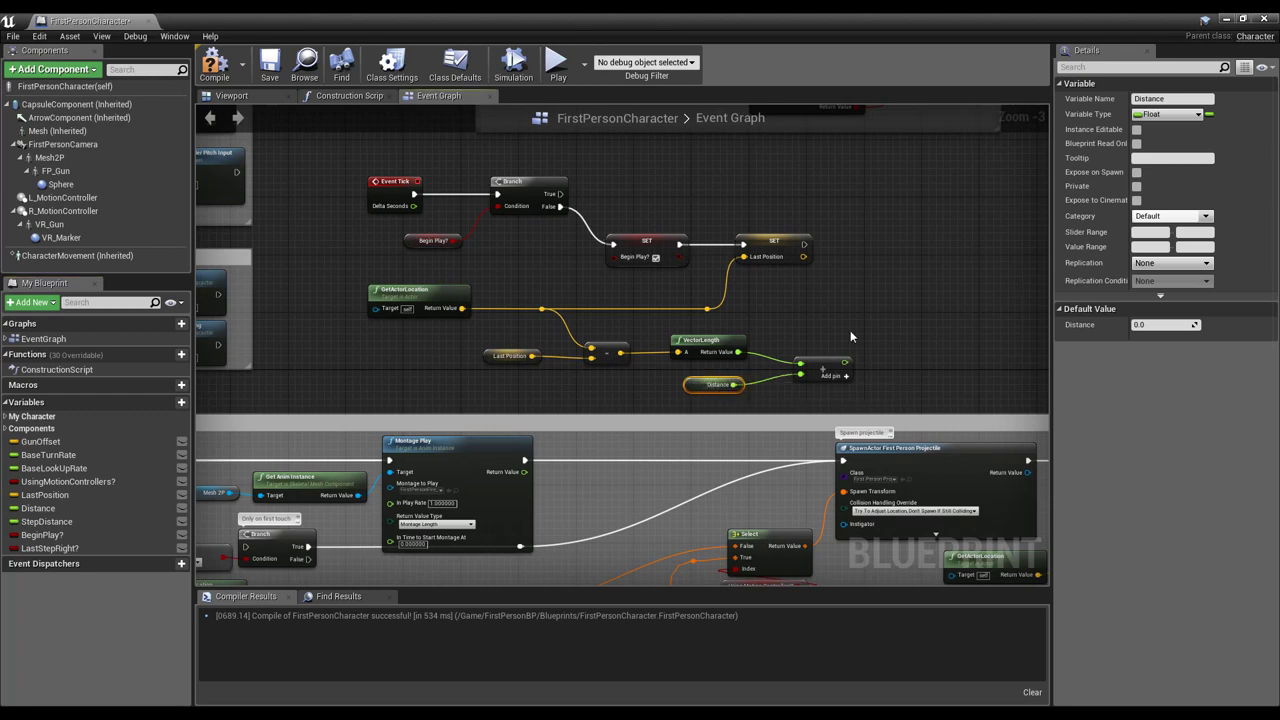
{"action": "right_click_drag", "start_coordinate": [865, 309], "coordinate": [598, 304]}
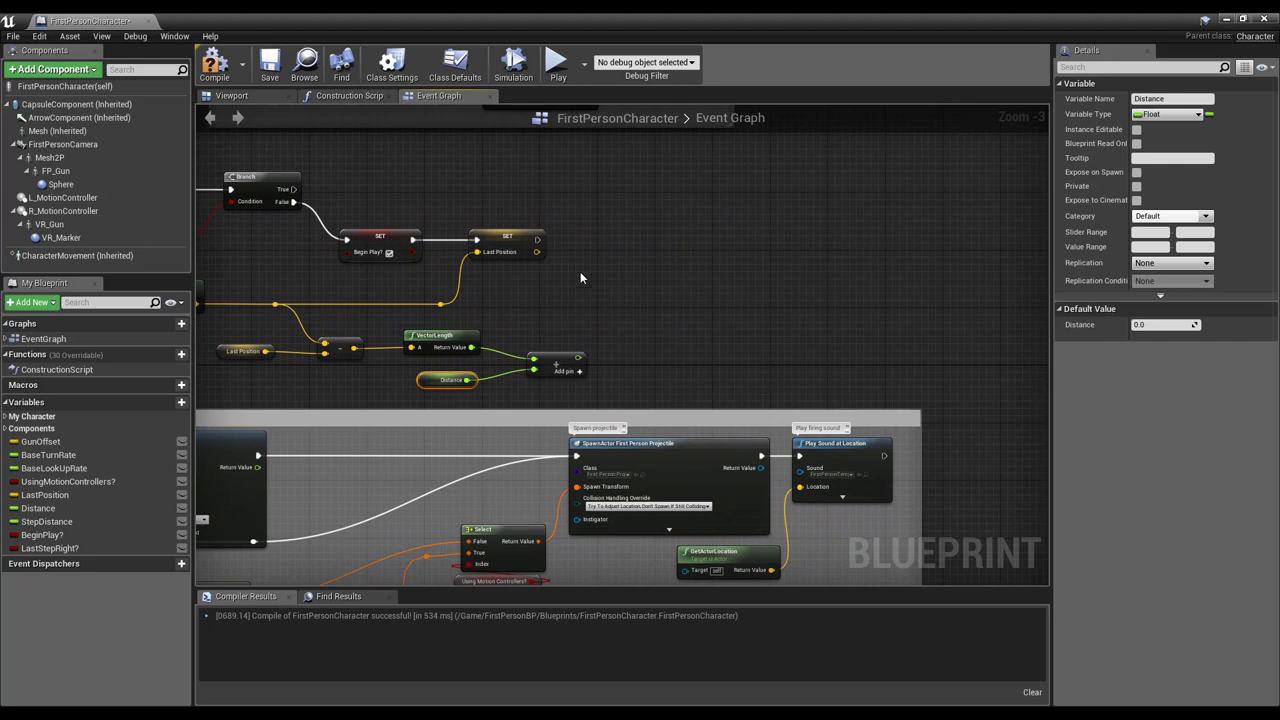
Step: Add a SET Distance node off Branch True and feed it the float addition result
{"action": "left_click_drag", "start_coordinate": [294, 189], "coordinate": [679, 197]}
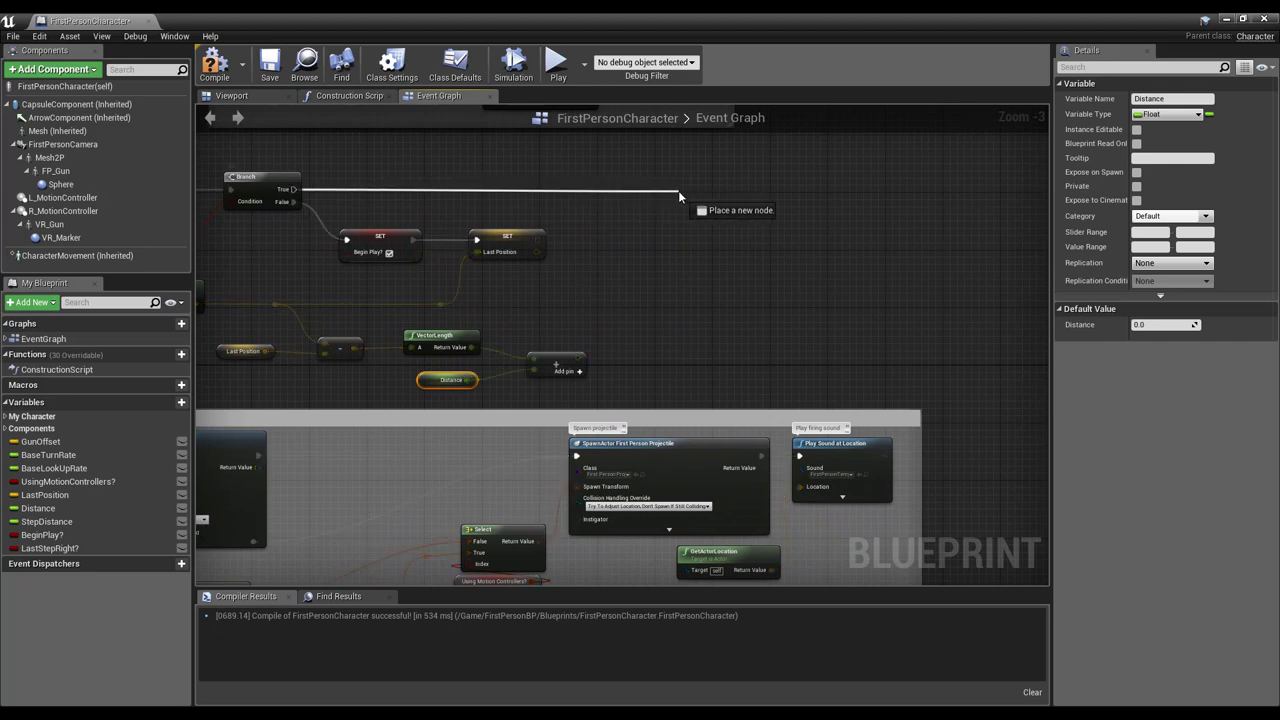
{"action": "left_click_drag", "start_coordinate": [679, 196], "coordinate": [679, 196]}
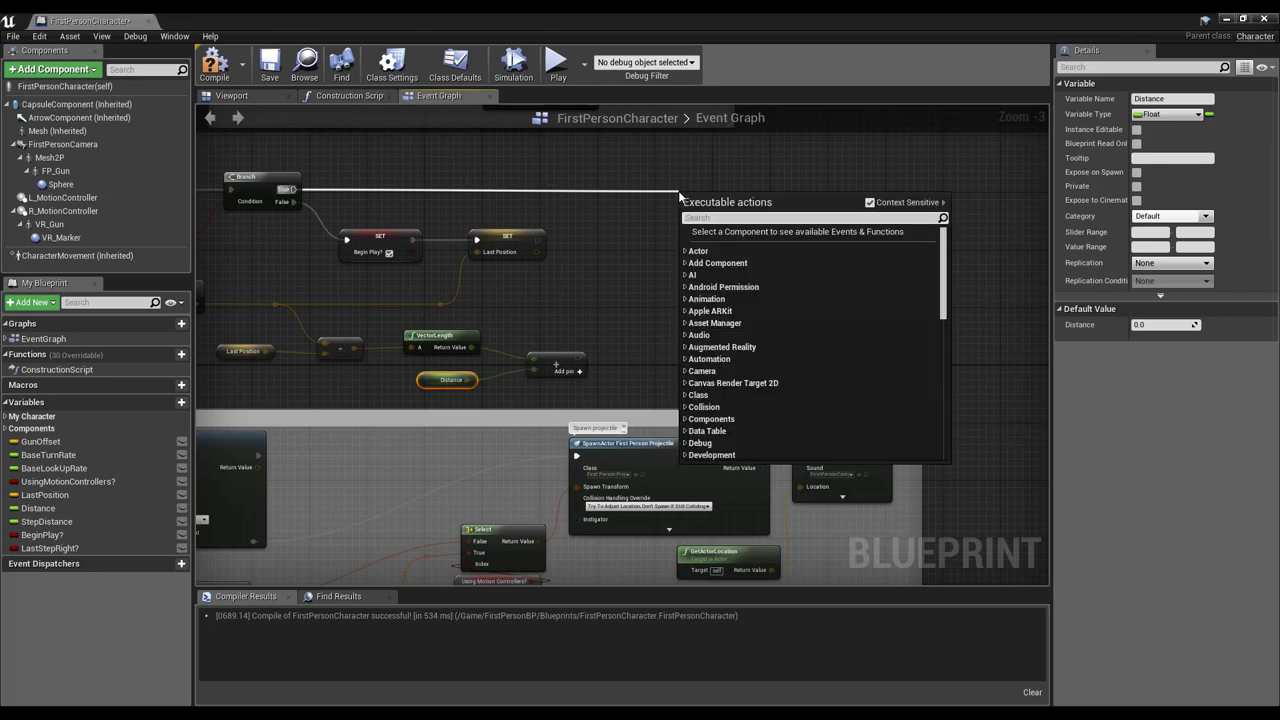
{"action": "type", "text": "set"}
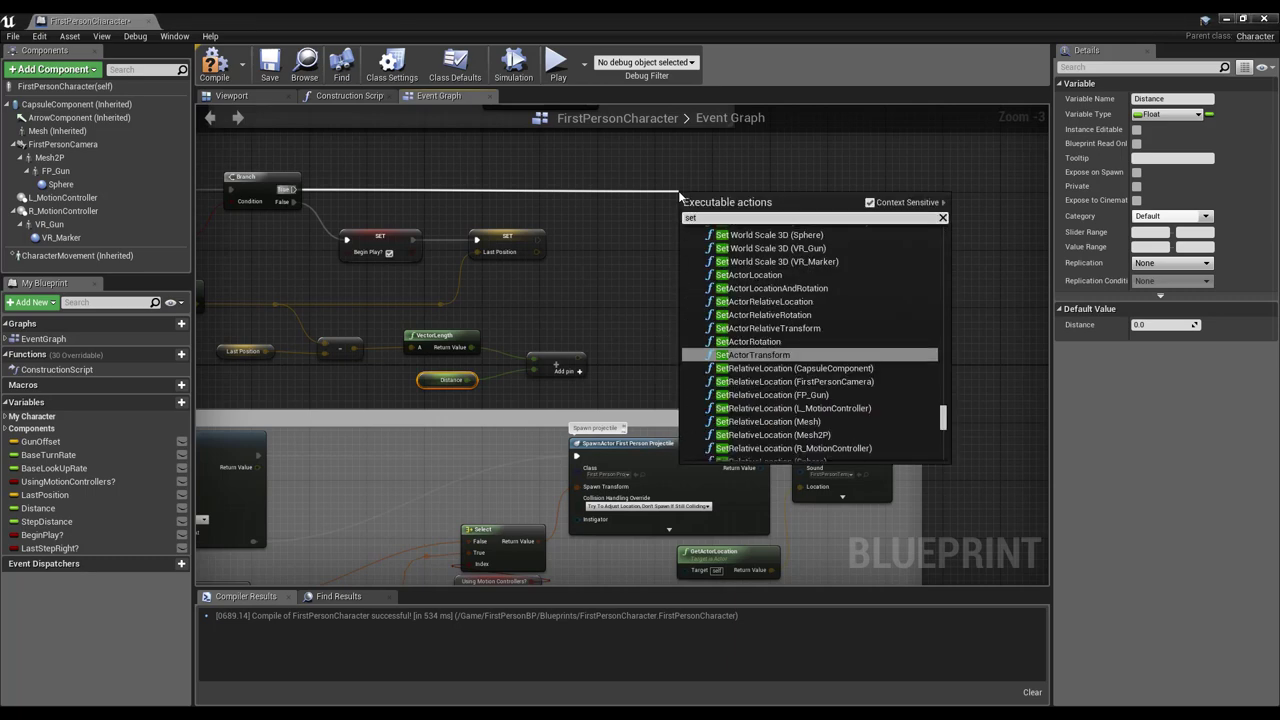
{"action": "type", "text": " dist"}
{"action": "type", "text": "e"}
{"action": "key", "text": "Return"}
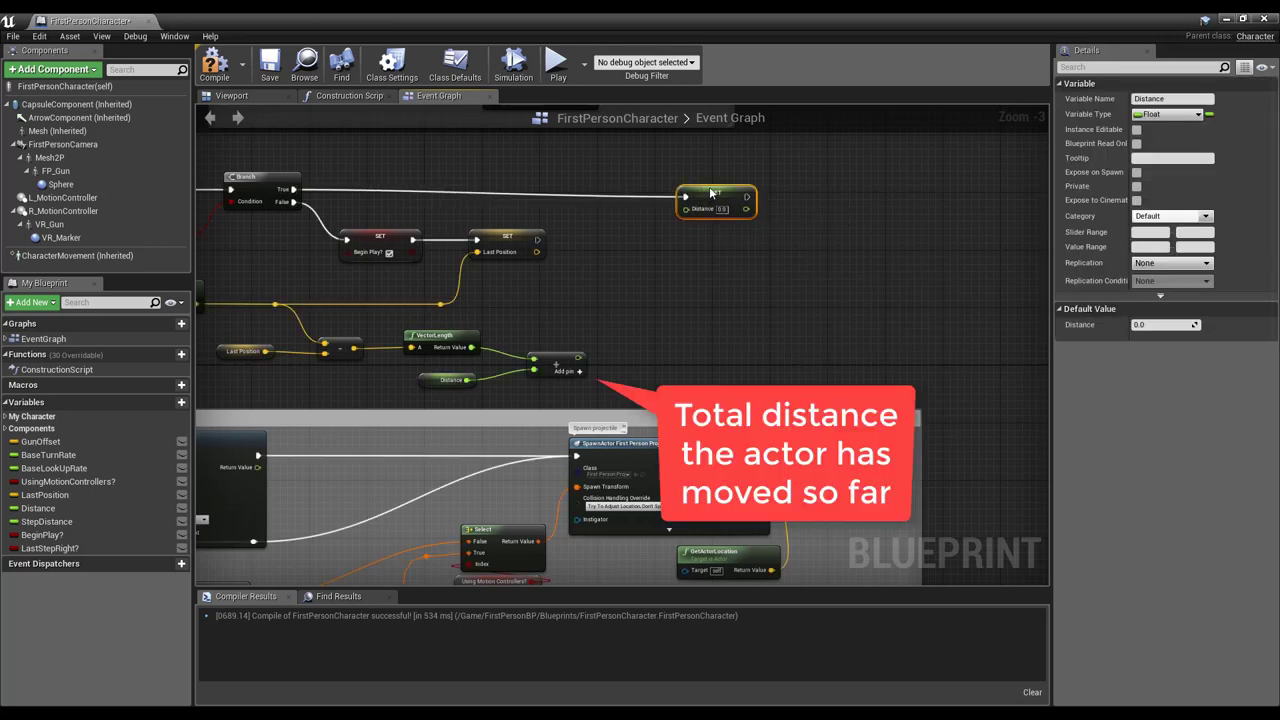
{"action": "left_click_drag", "start_coordinate": [707, 199], "coordinate": [715, 188]}
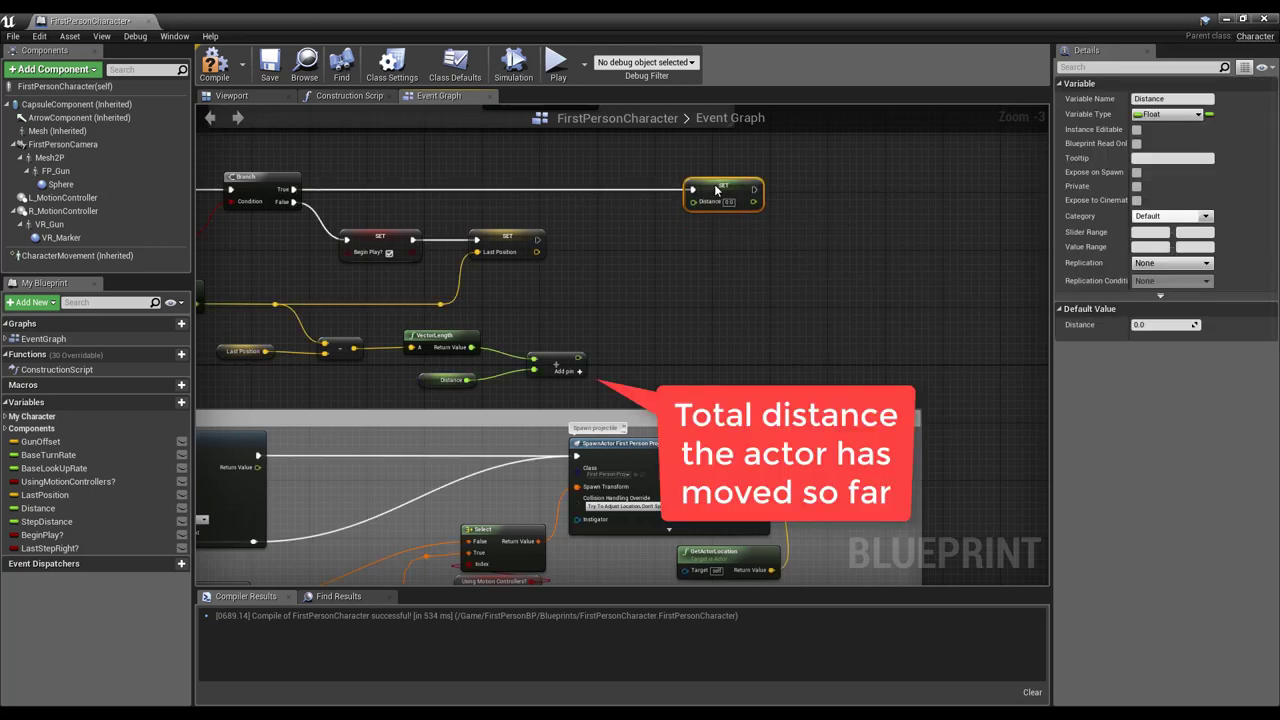
{"action": "left_click_drag", "start_coordinate": [579, 356], "coordinate": [693, 202]}
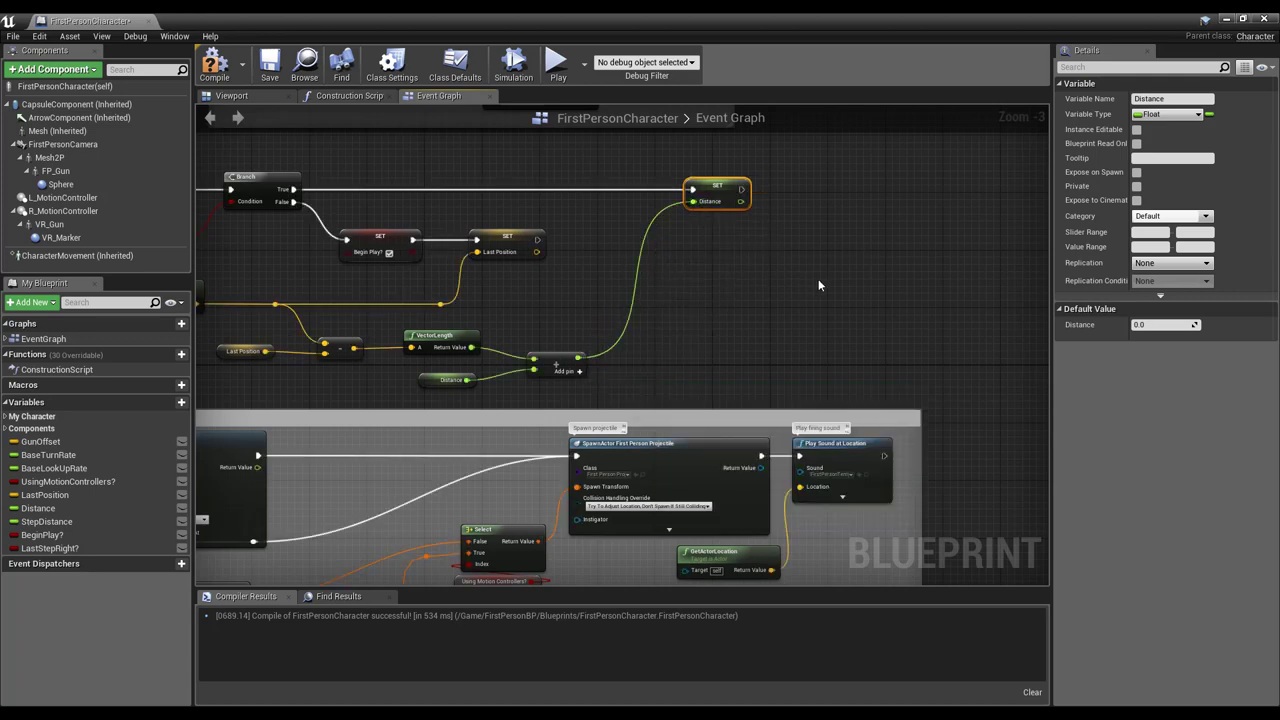
{"action": "right_click_drag", "start_coordinate": [818, 285], "coordinate": [558, 299]}
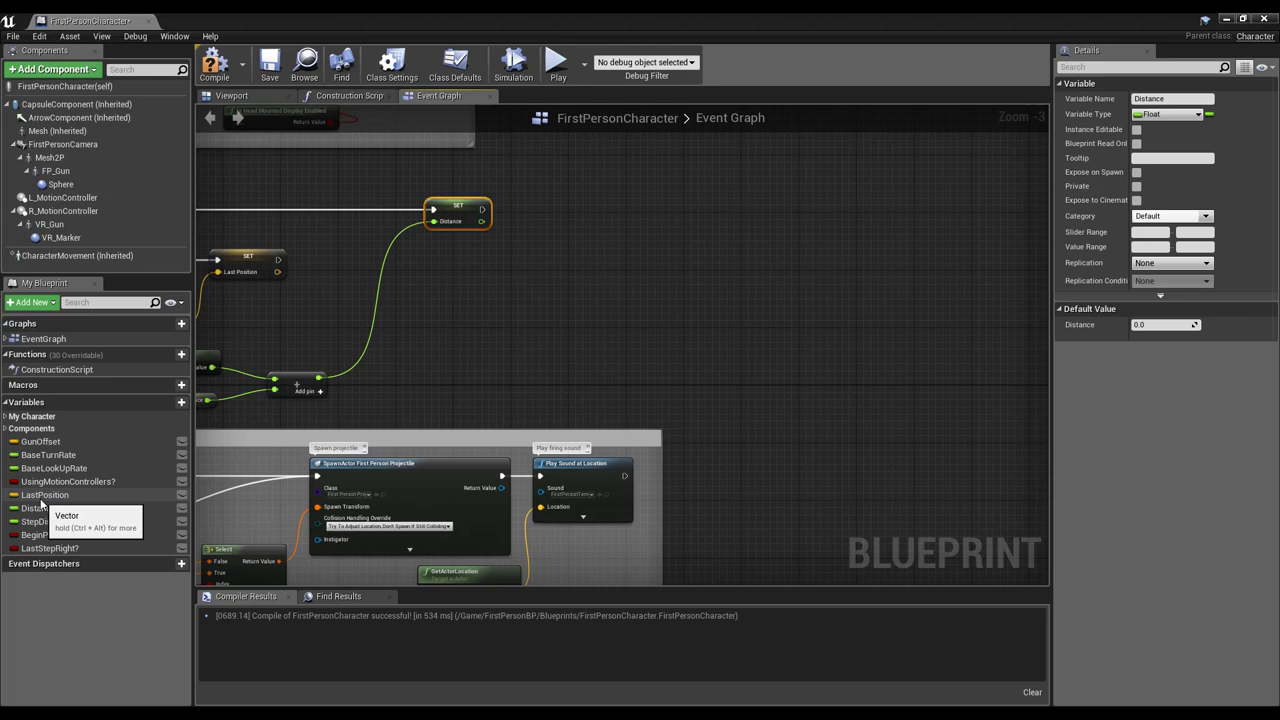
Step: Place a SET Last Position after SET Distance, fed by a new GetActorLocation Return Value
{"action": "mouse_move", "coordinate": [43, 497]}
{"action": "left_mouse_down", "text": "alt"}
{"action": "mouse_move", "coordinate": [540, 217]}
{"action": "mouse_move", "coordinate": [588, 207]}
{"action": "left_mouse_up", "text": "alt"}
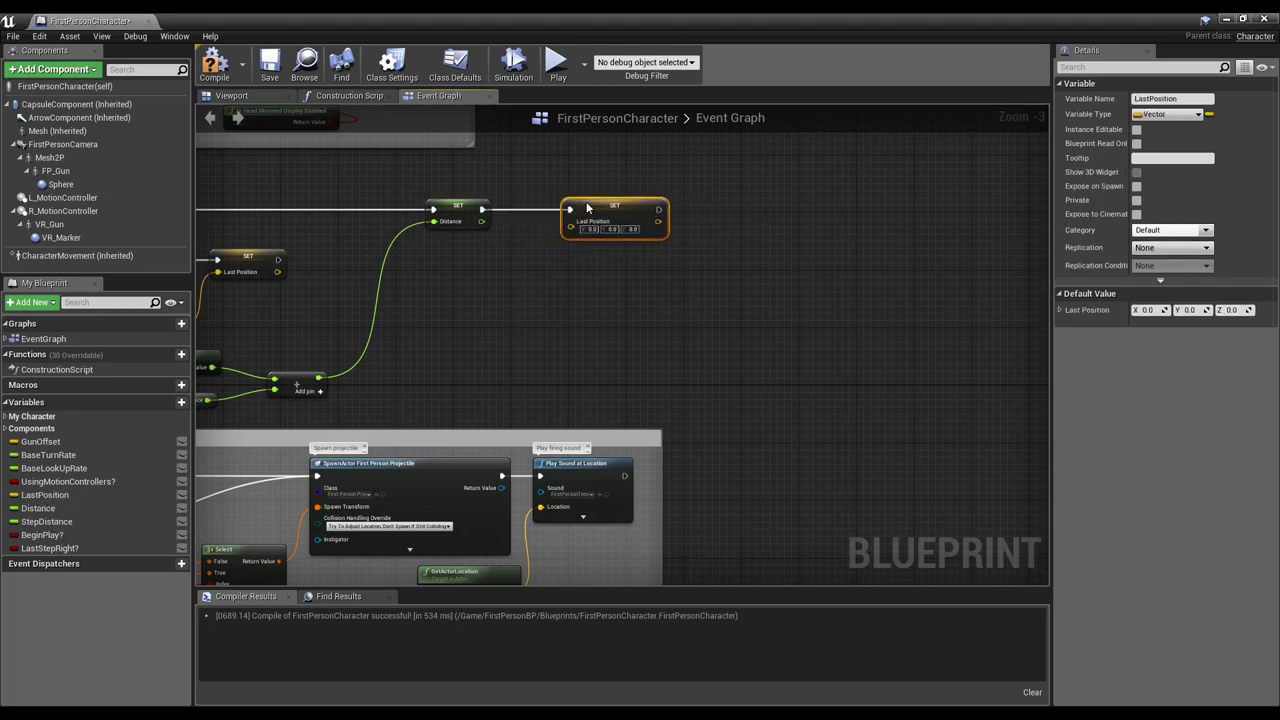
{"action": "right_click", "coordinate": [429, 295]}
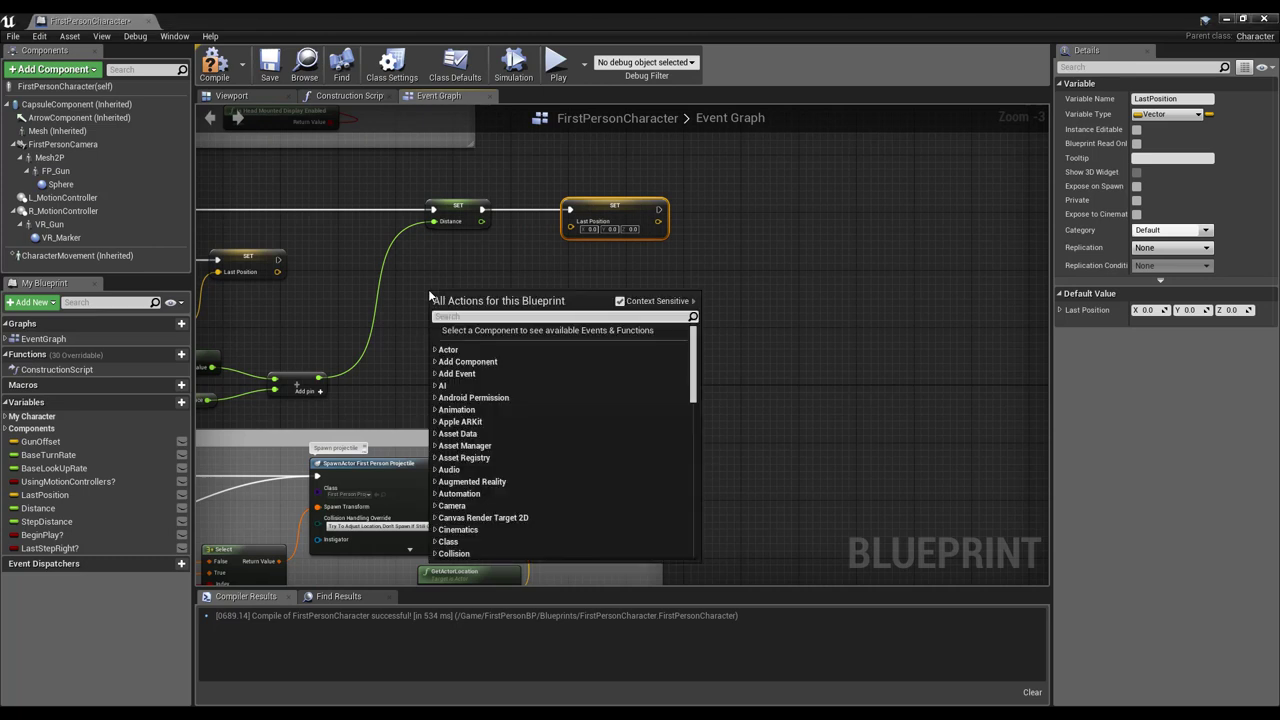
{"action": "type", "text": "get actor location"}
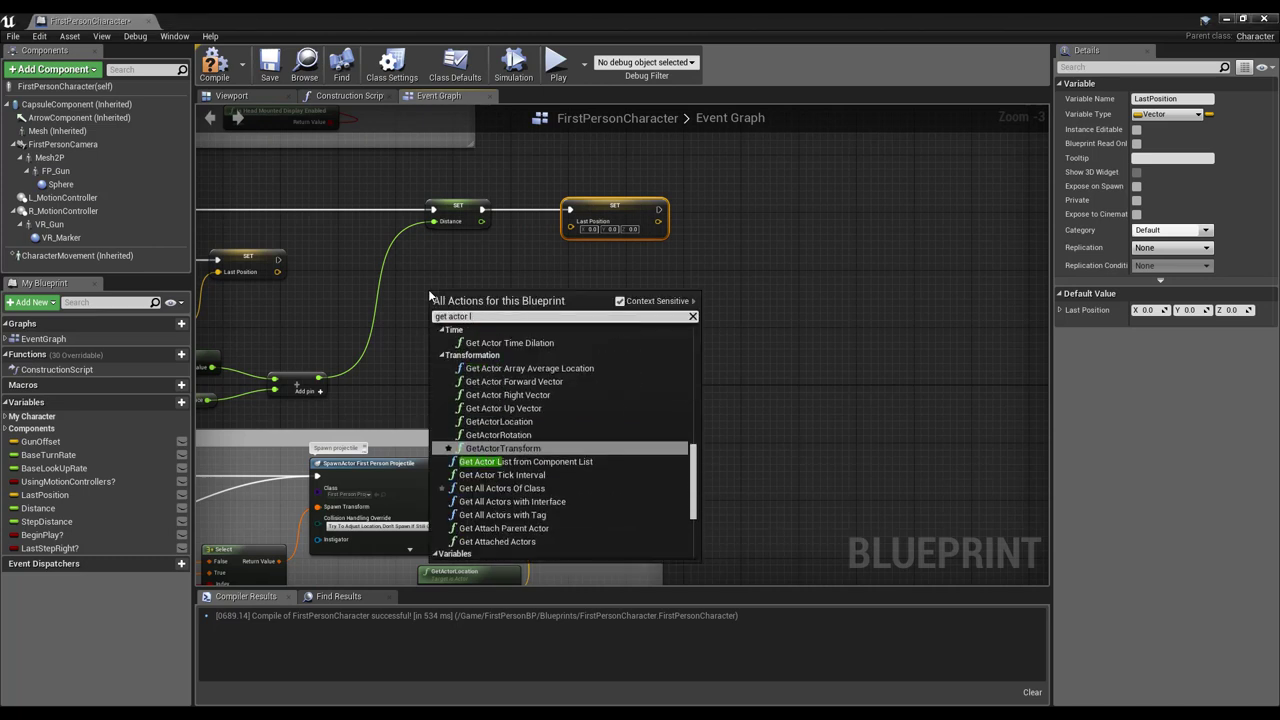
{"action": "key", "text": "Return"}
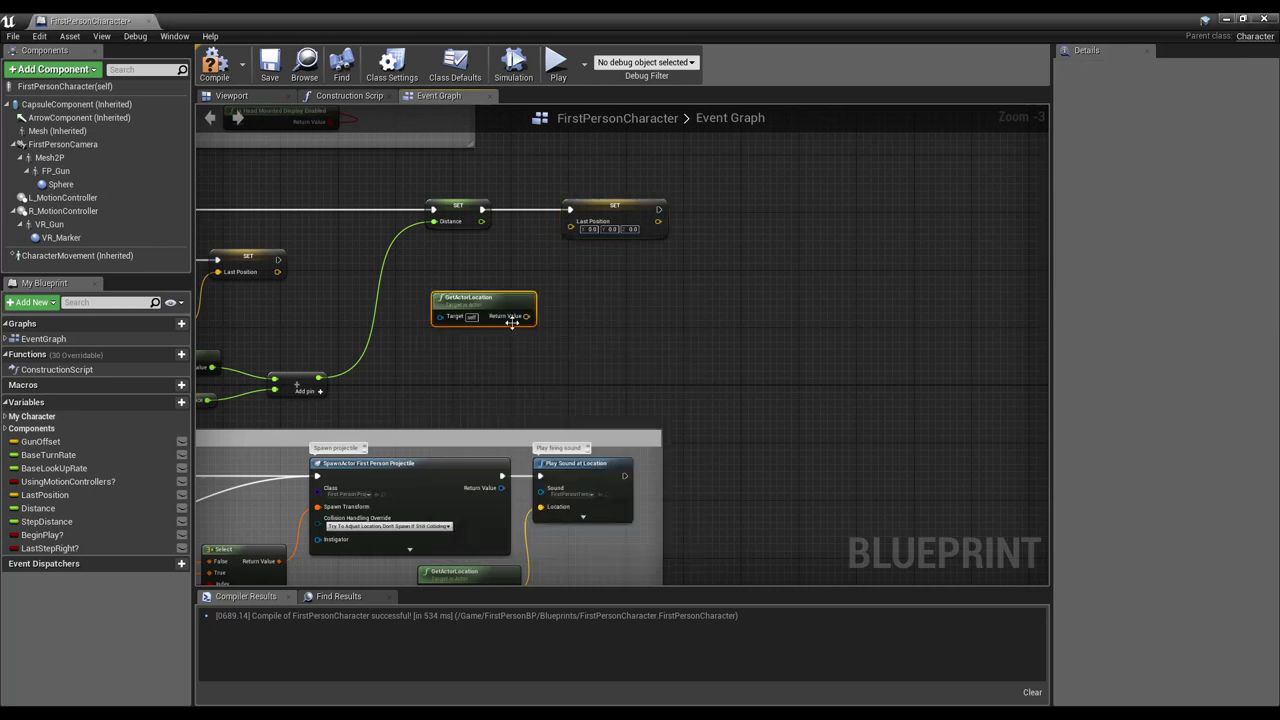
{"action": "left_click_drag", "start_coordinate": [527, 316], "coordinate": [571, 222]}
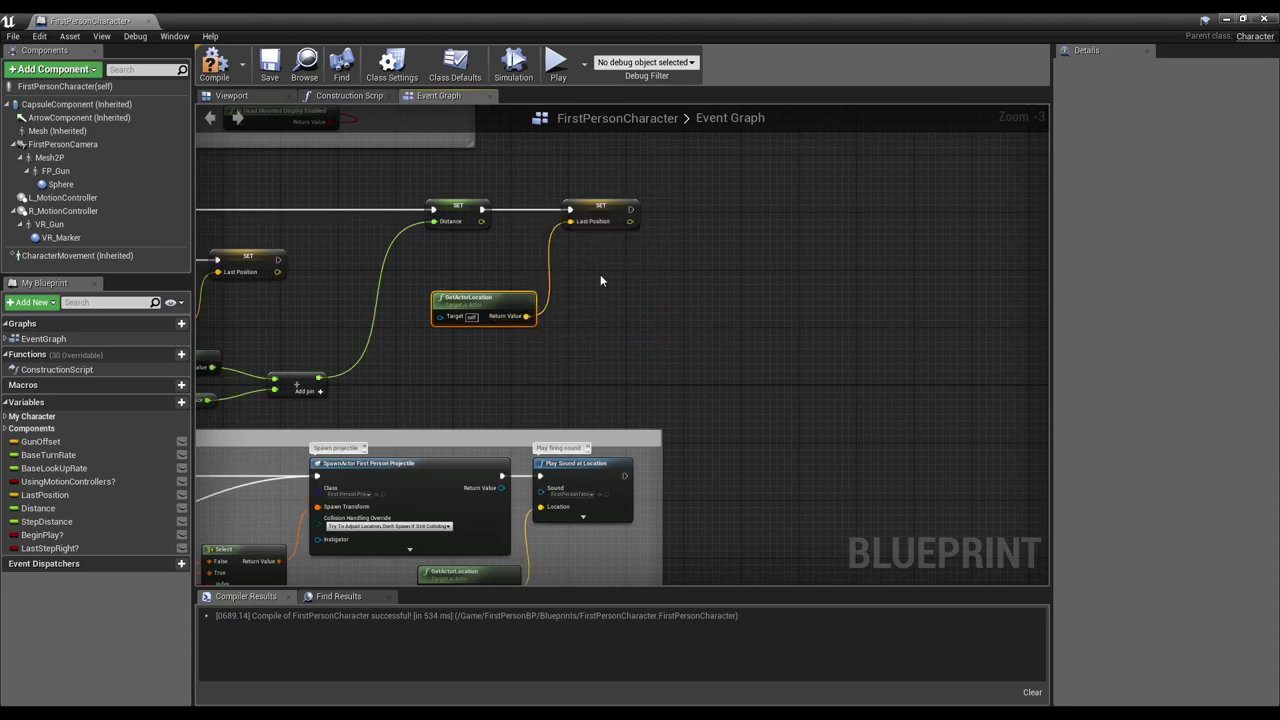
{"action": "right_click_drag", "start_coordinate": [628, 289], "coordinate": [597, 320]}
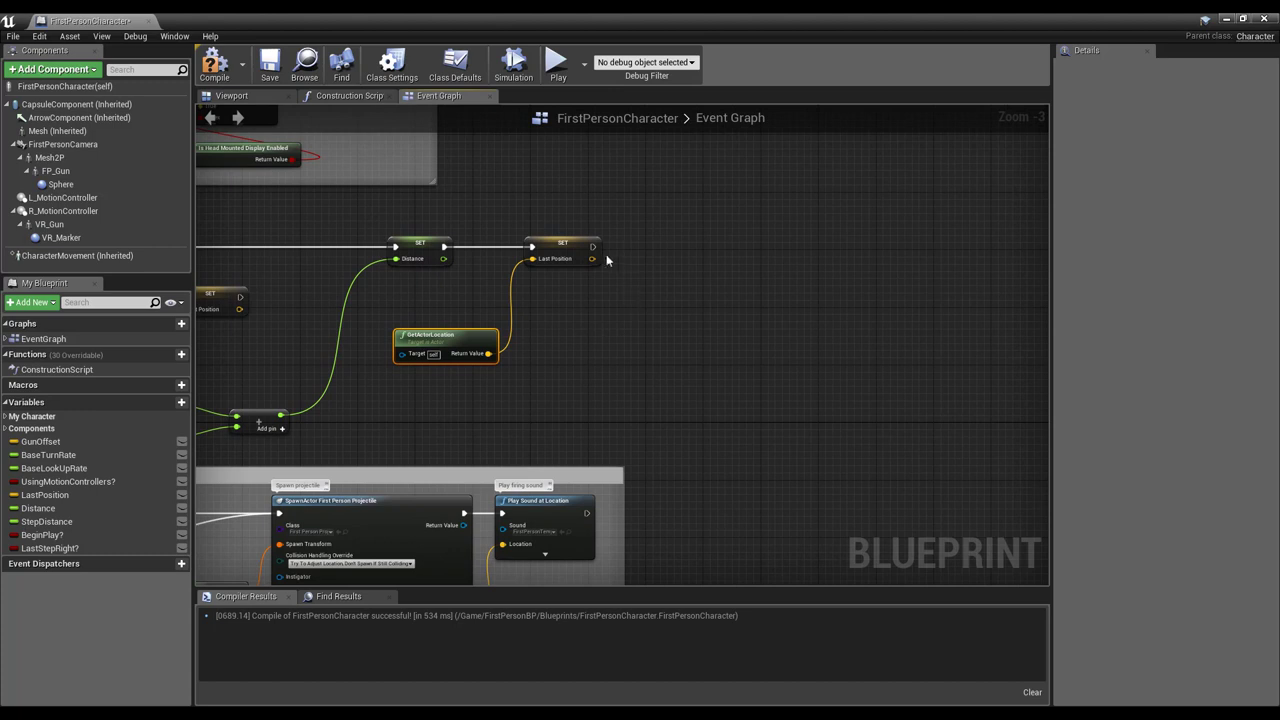
Step: Add a Branch after SET Last Position whose condition is Distance > StepDistance
{"action": "left_click_drag", "start_coordinate": [592, 246], "coordinate": [663, 246]}
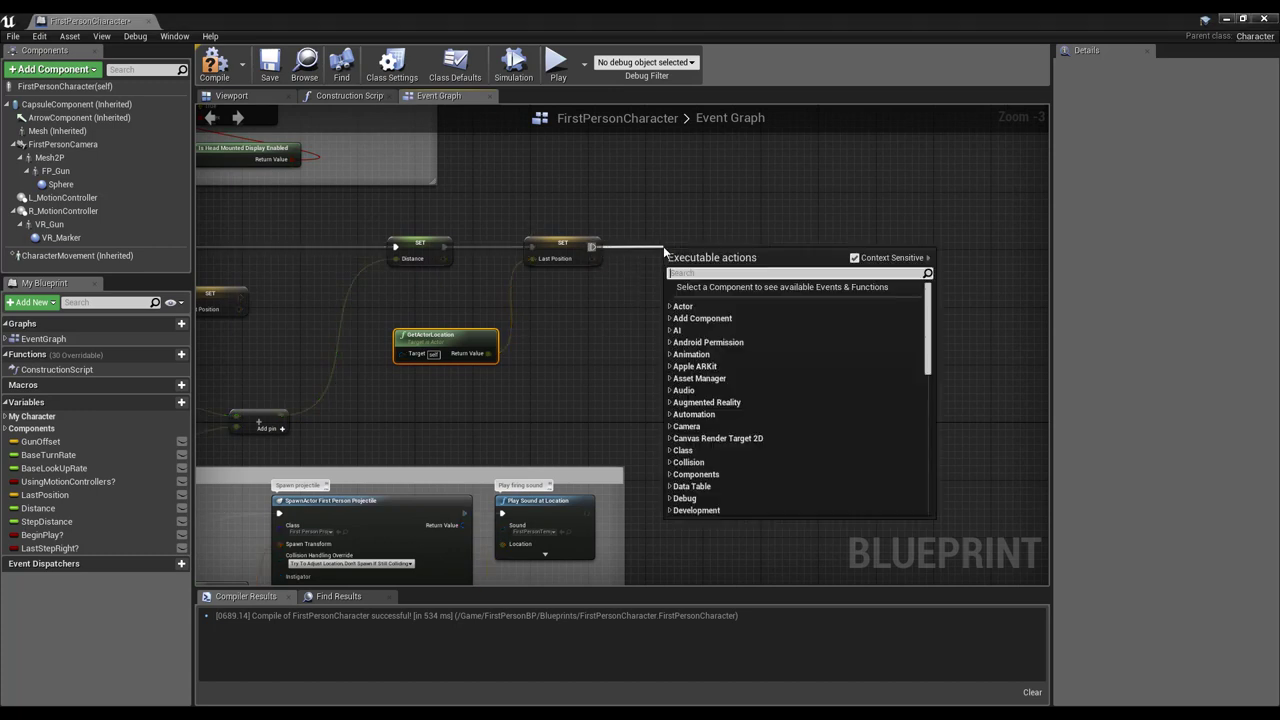
{"action": "type", "text": "branch"}
{"action": "key", "text": "Return"}
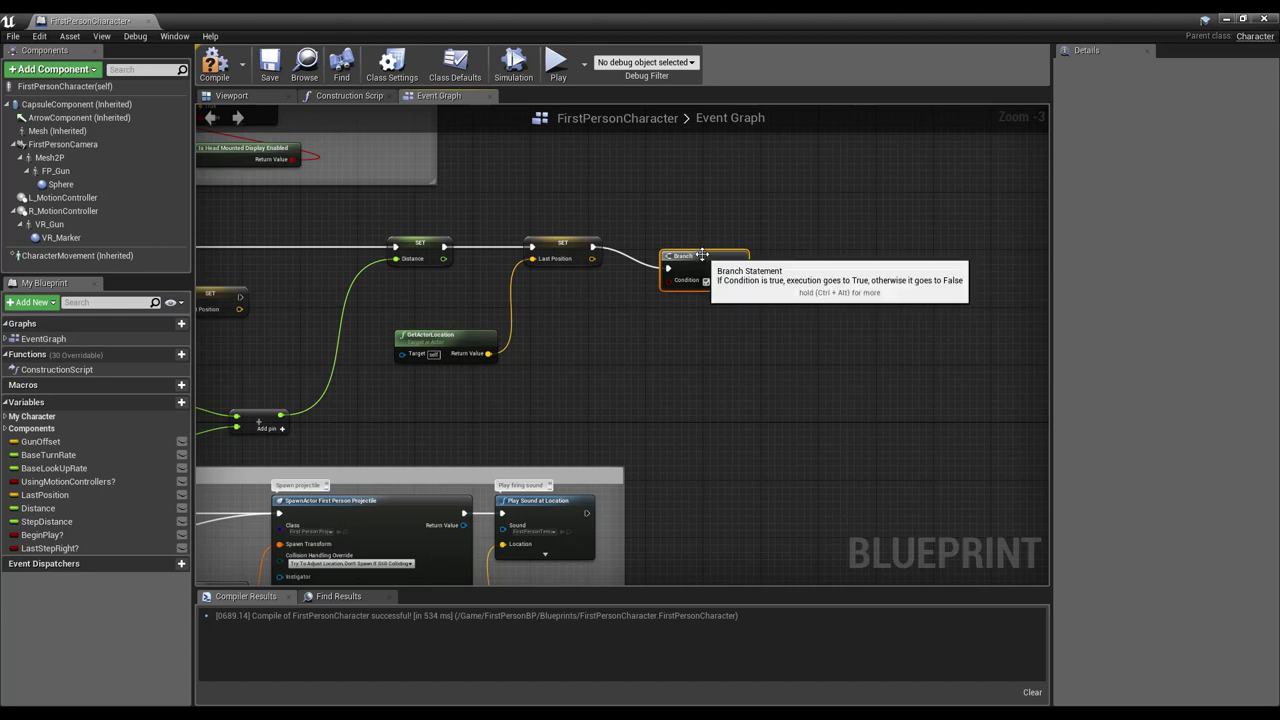
{"action": "left_click_drag", "start_coordinate": [702, 255], "coordinate": [708, 234]}
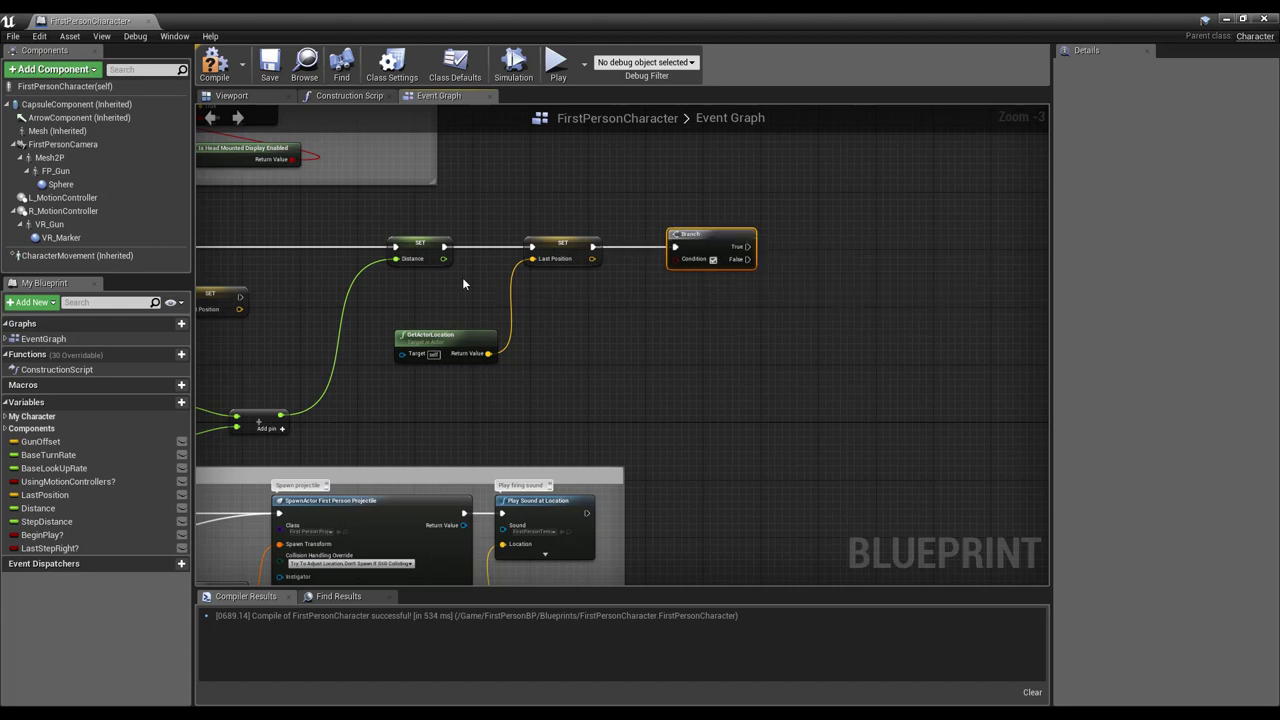
{"action": "left_click_drag", "start_coordinate": [442, 258], "coordinate": [595, 312]}
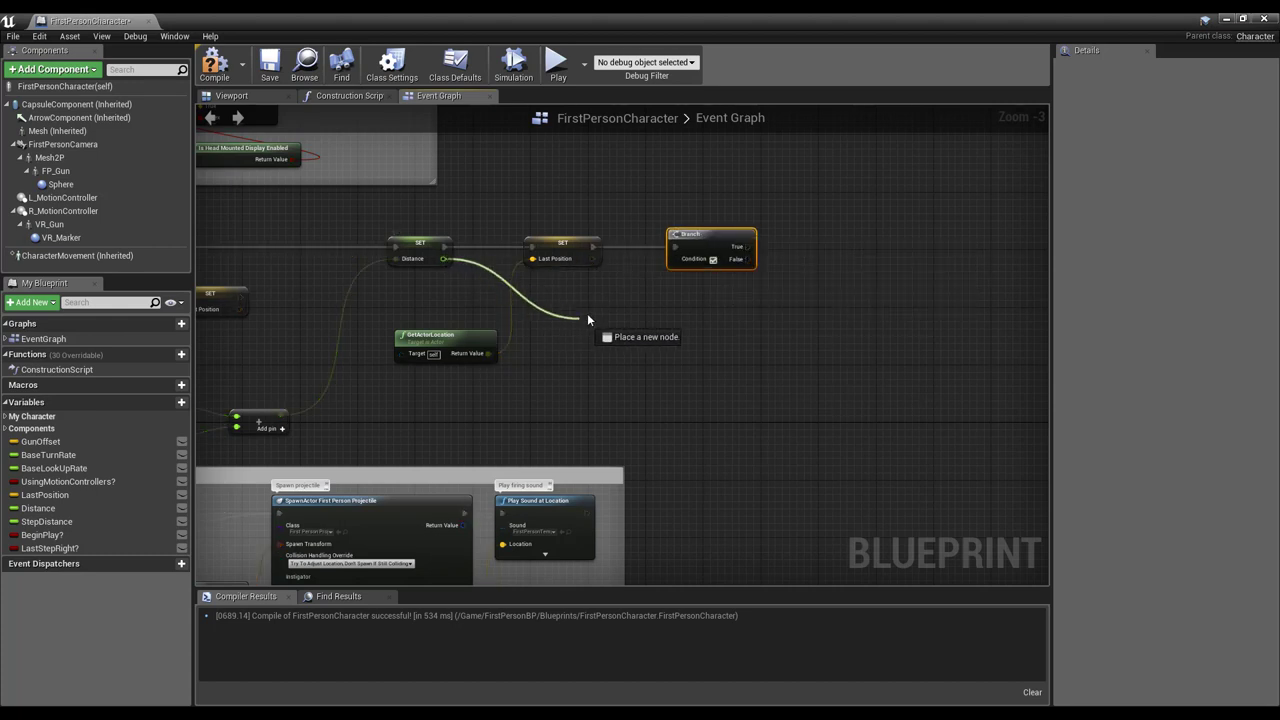
{"action": "type", "text": ">"}
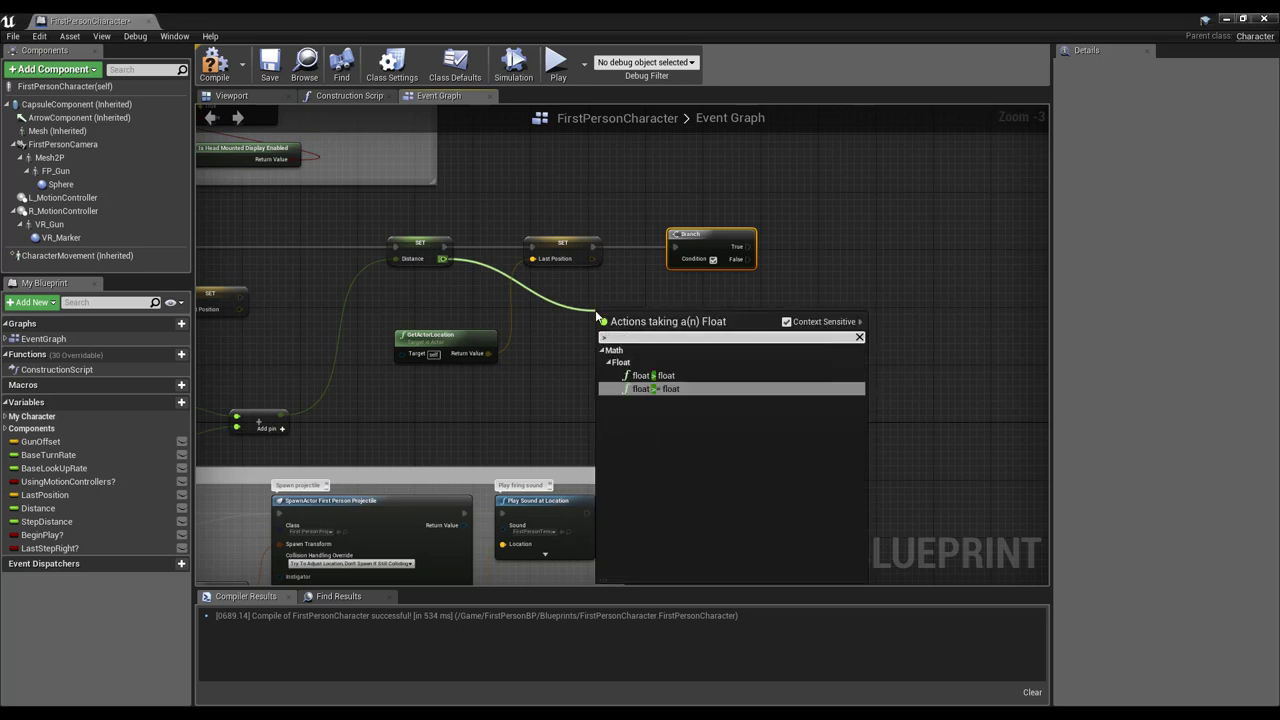
{"action": "left_click", "coordinate": [668, 376]}
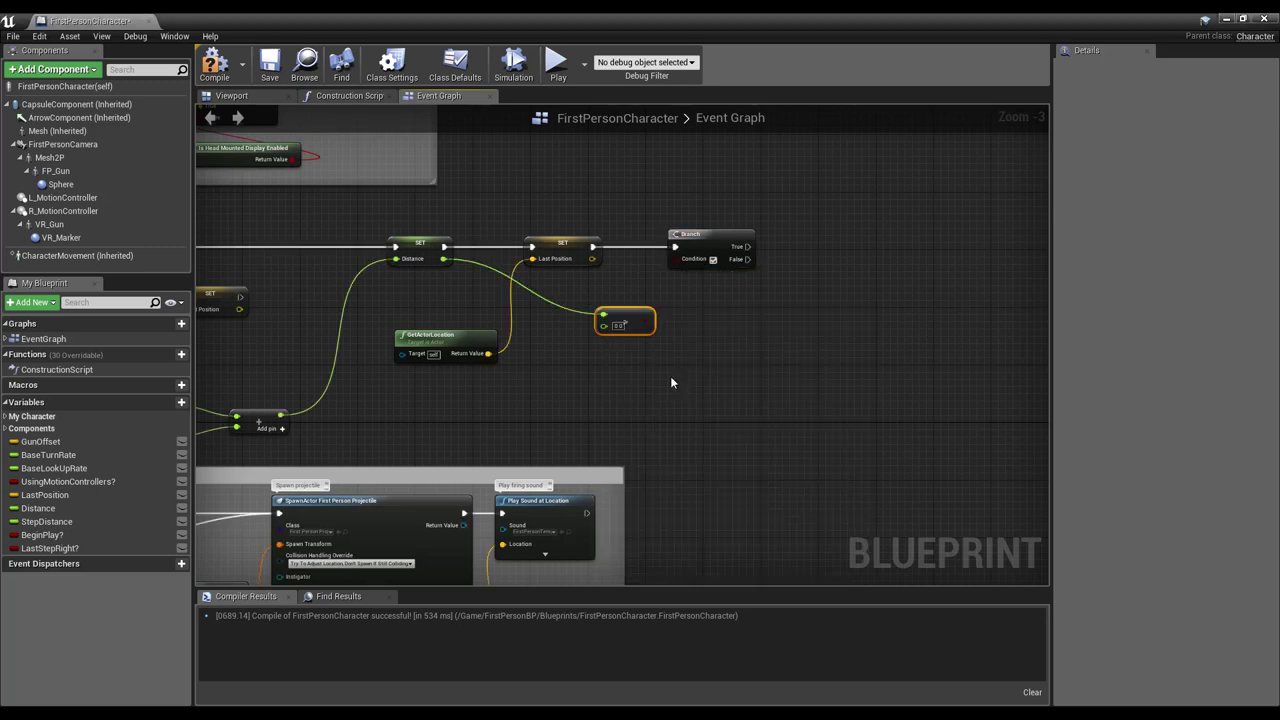
{"action": "mouse_move", "coordinate": [45, 521]}
{"action": "left_mouse_down"}
{"action": "mouse_move", "coordinate": [604, 334]}
{"action": "mouse_move", "coordinate": [565, 355]}
{"action": "left_mouse_up"}
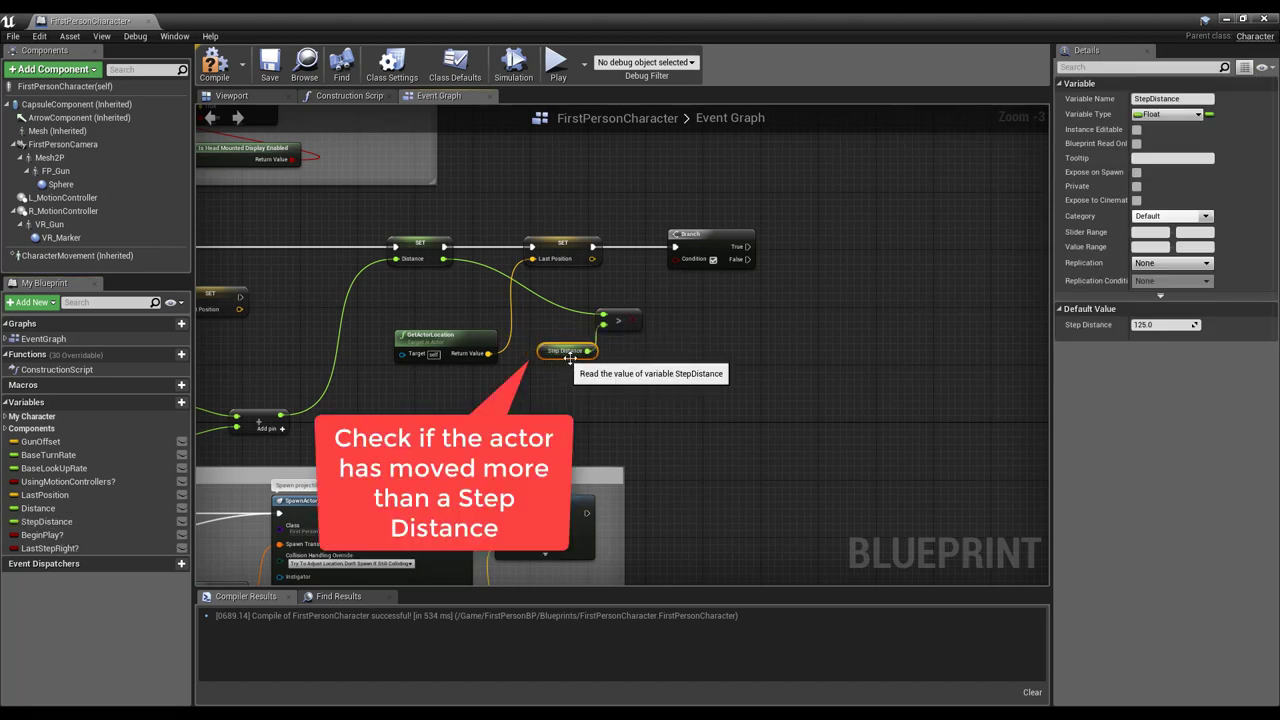
{"action": "left_click_drag", "start_coordinate": [633, 320], "coordinate": [675, 263]}
{"action": "right_click_drag", "start_coordinate": [785, 290], "coordinate": [576, 324]}
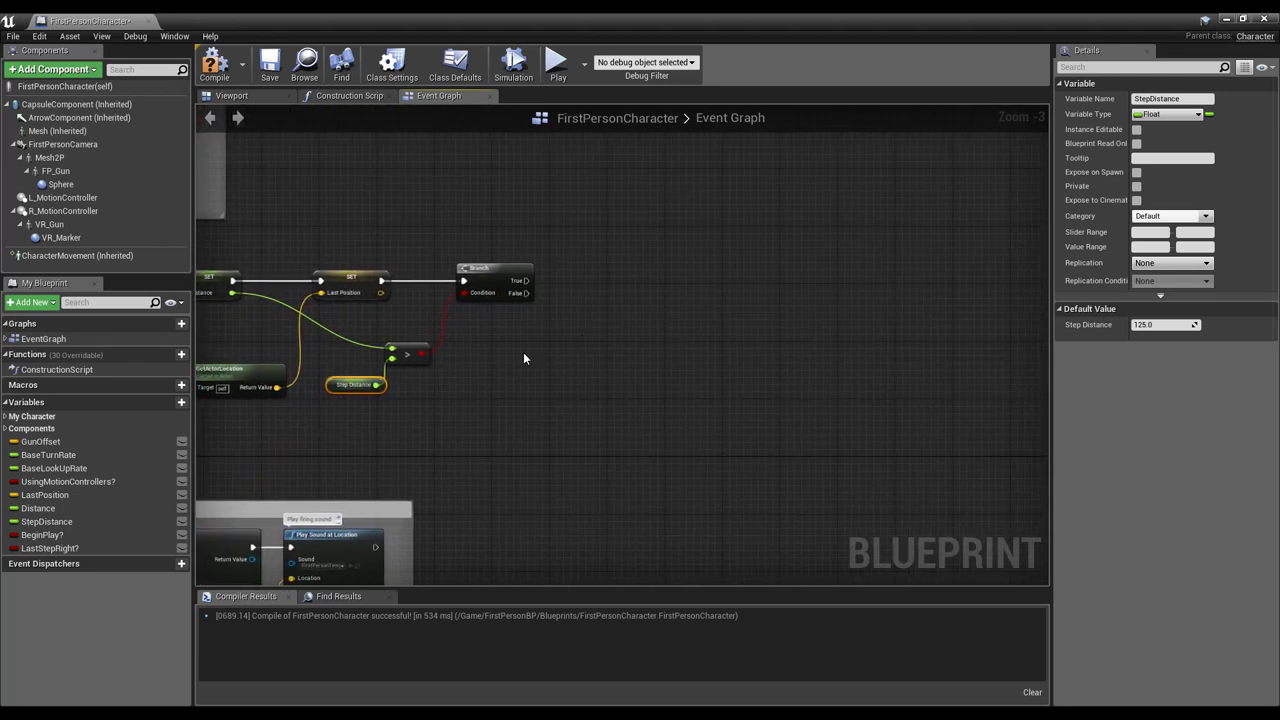
Step: On the Branch's True path, set Distance to Distance minus StepDistance
{"action": "mouse_move", "coordinate": [38, 508]}
{"action": "left_mouse_down"}
{"action": "mouse_move", "coordinate": [528, 288]}
{"action": "mouse_move", "coordinate": [668, 275]}
{"action": "left_mouse_up"}
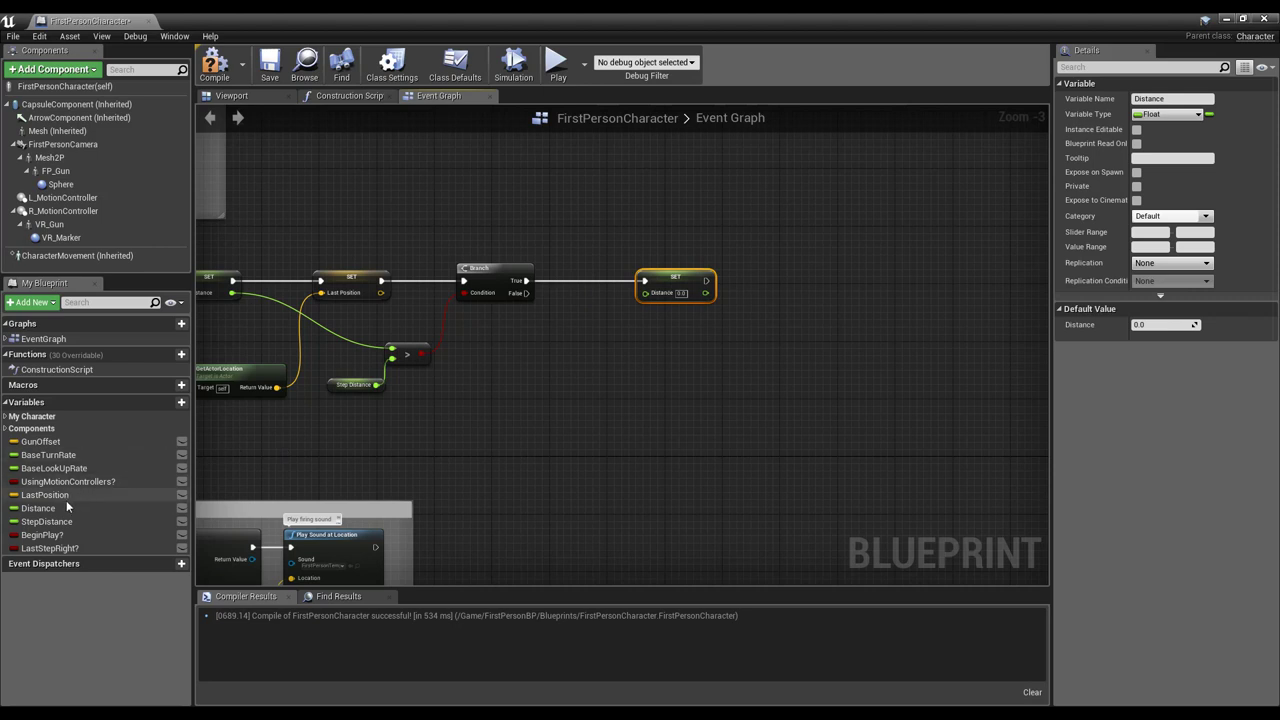
{"action": "mouse_move", "coordinate": [38, 508]}
{"action": "left_mouse_down", "text": "ctrl"}
{"action": "mouse_move", "coordinate": [572, 345]}
{"action": "mouse_move", "coordinate": [535, 341]}
{"action": "left_mouse_up", "text": "ctrl"}
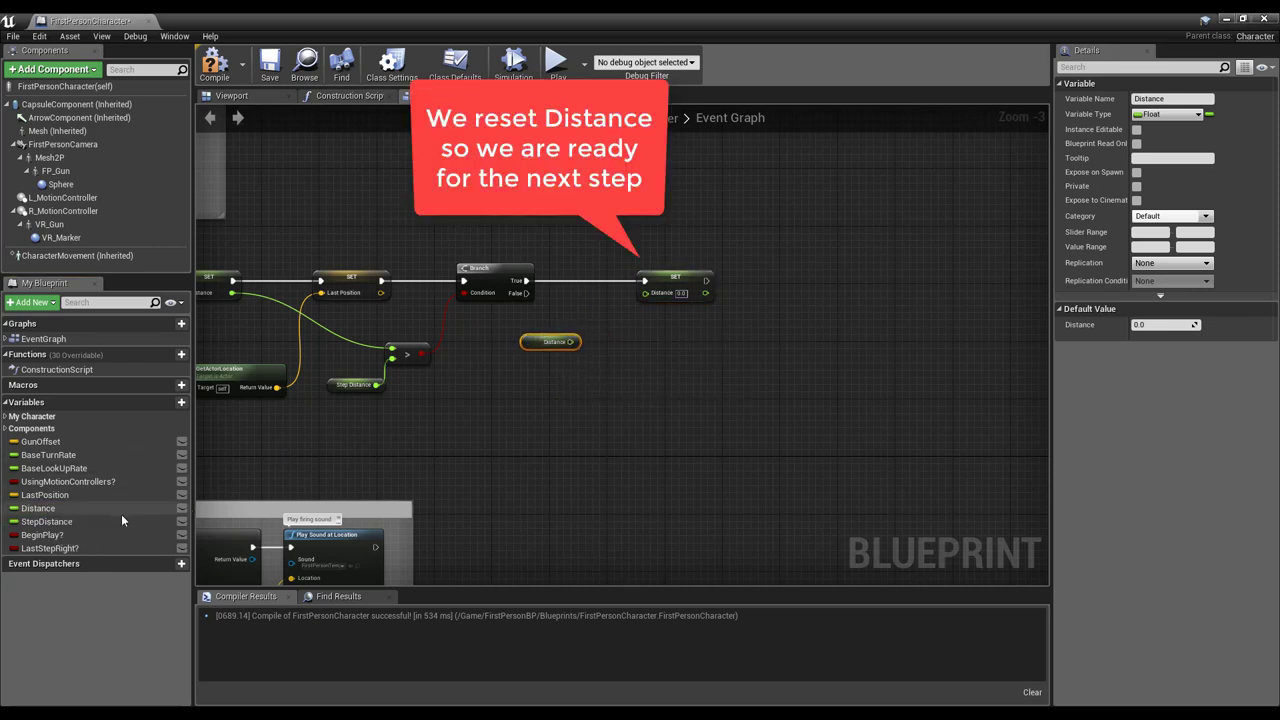
{"action": "mouse_move", "coordinate": [53, 521]}
{"action": "left_mouse_down"}
{"action": "mouse_move", "coordinate": [540, 428]}
{"action": "mouse_move", "coordinate": [527, 372]}
{"action": "left_mouse_up"}
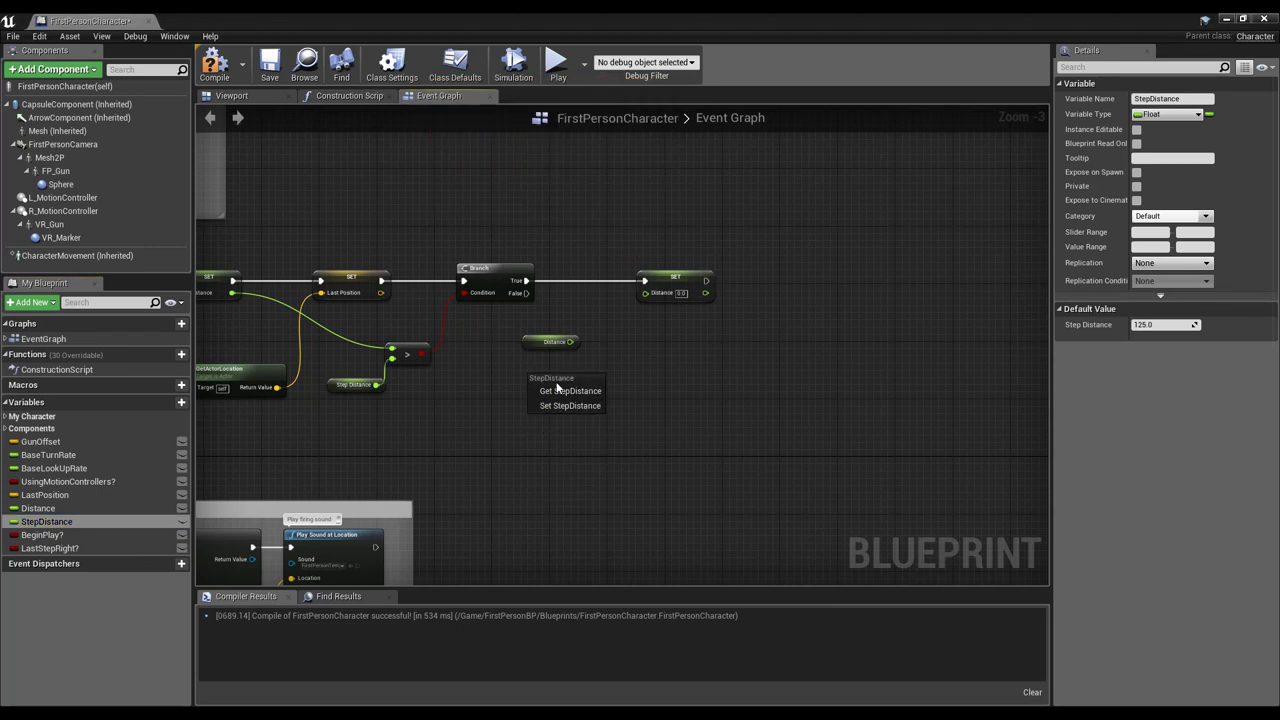
{"action": "left_click", "coordinate": [565, 391]}
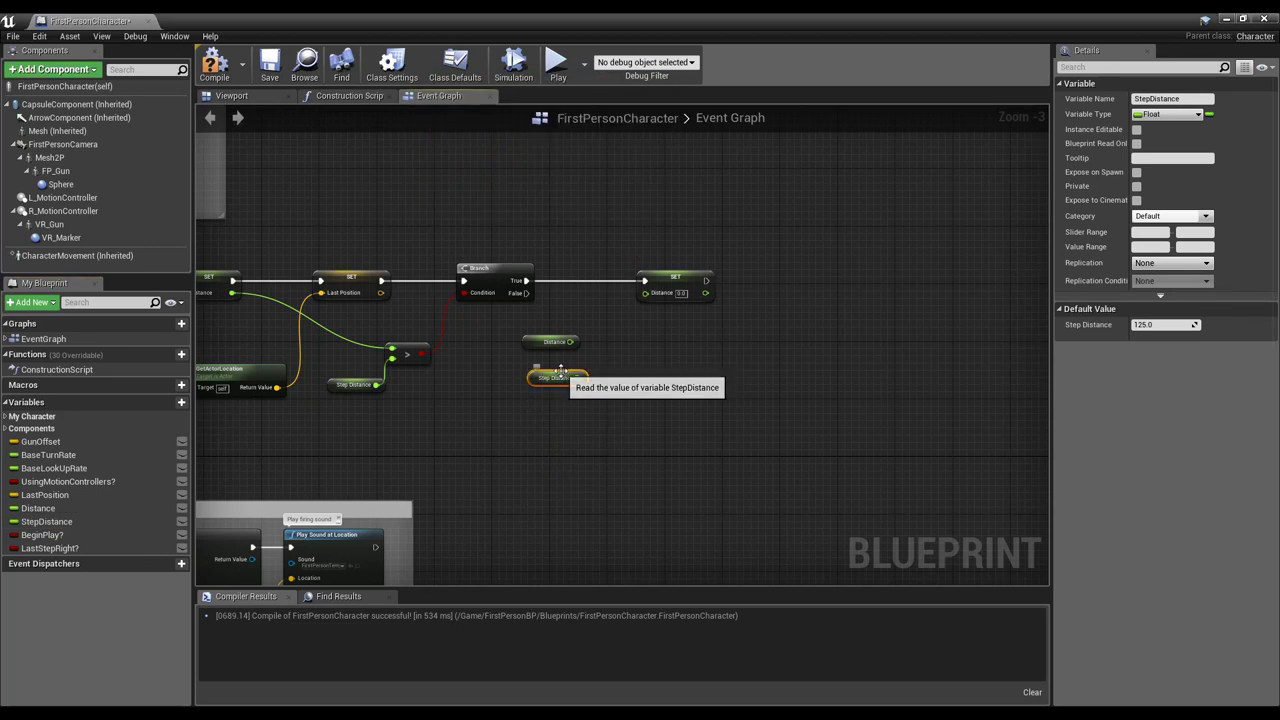
{"action": "mouse_move", "coordinate": [560, 378]}
{"action": "left_mouse_down"}
{"action": "mouse_move", "coordinate": [548, 377]}
{"action": "mouse_move", "coordinate": [601, 361]}
{"action": "left_mouse_up"}
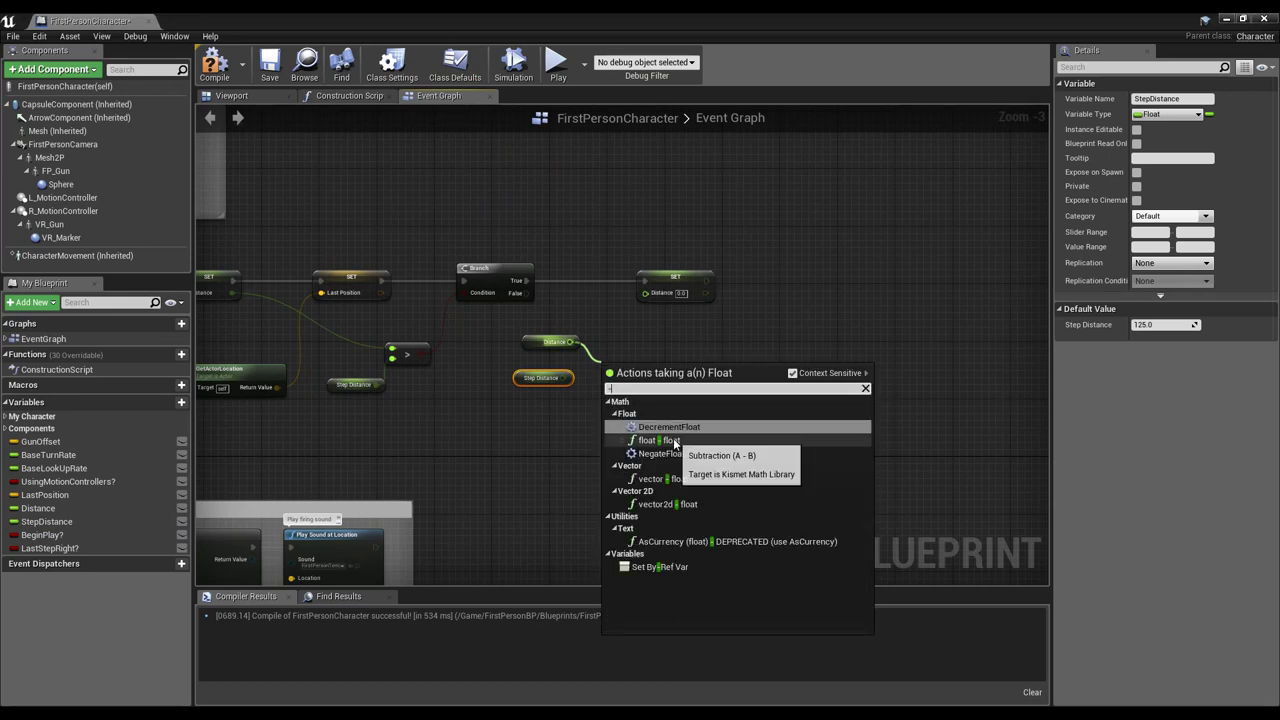
{"action": "left_click", "coordinate": [659, 440]}
{"action": "left_click_drag", "start_coordinate": [566, 378], "coordinate": [607, 388]}
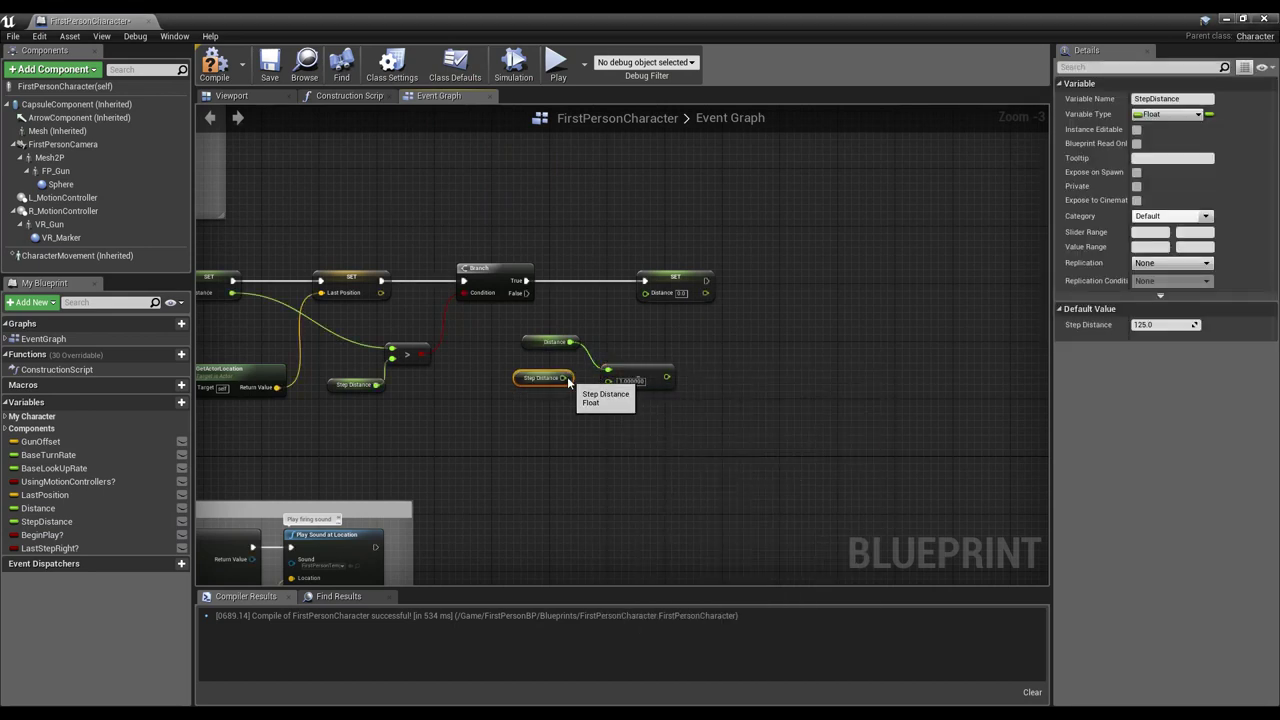
{"action": "left_click_drag", "start_coordinate": [624, 368], "coordinate": [645, 292]}
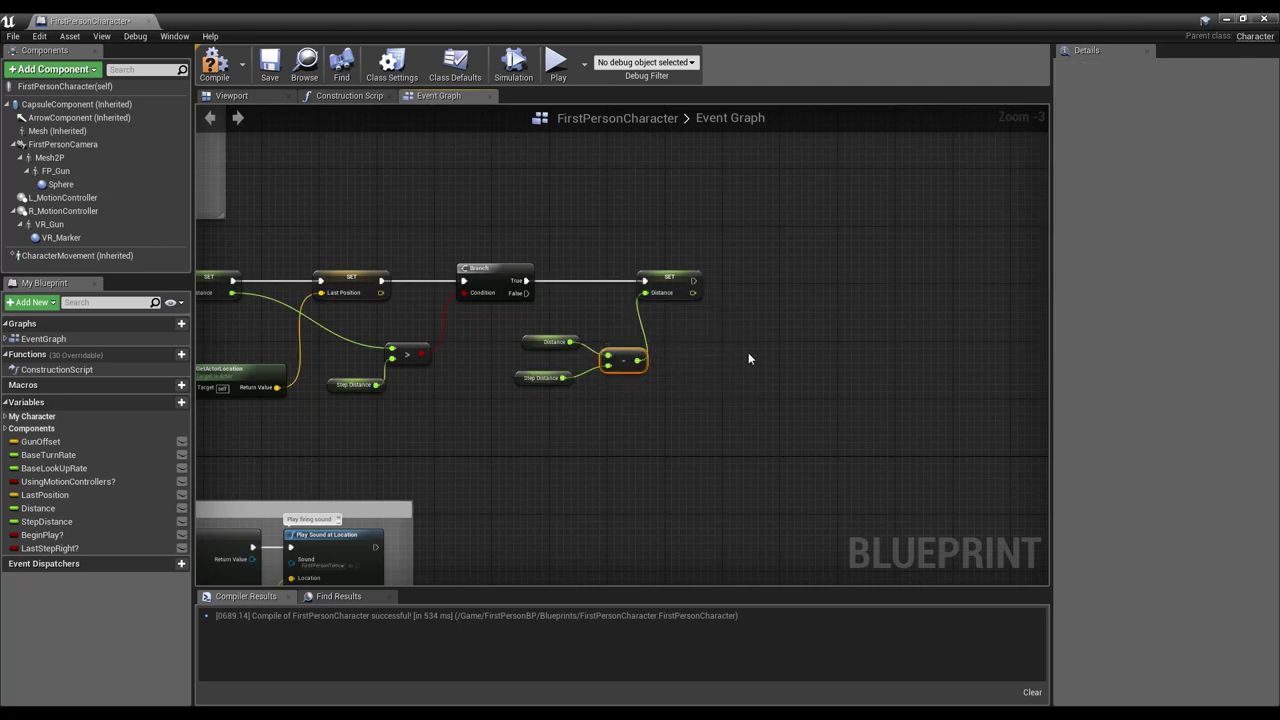
{"action": "right_click_drag", "start_coordinate": [767, 360], "coordinate": [607, 356]}
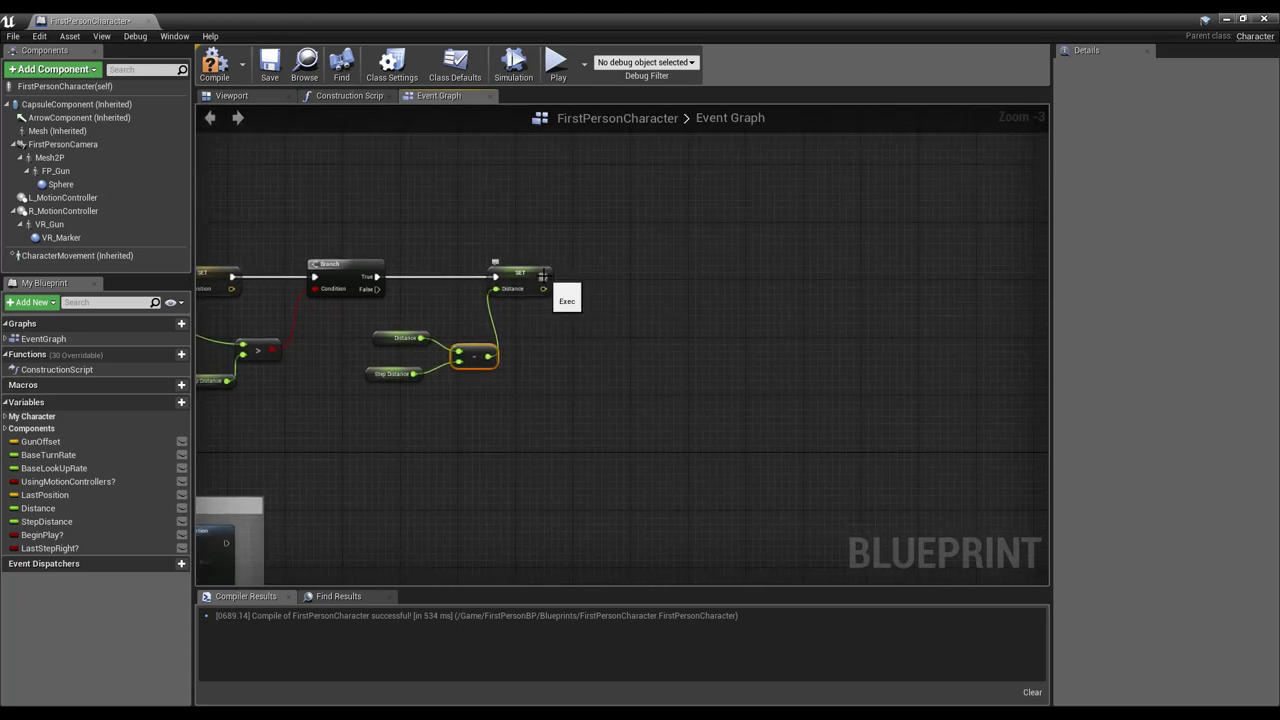
Step: Add another Branch after the SET Distance node, using a LastStepRight? getter as its condition
{"action": "left_click_drag", "start_coordinate": [543, 276], "coordinate": [630, 280]}
{"action": "type", "text": "branch"}
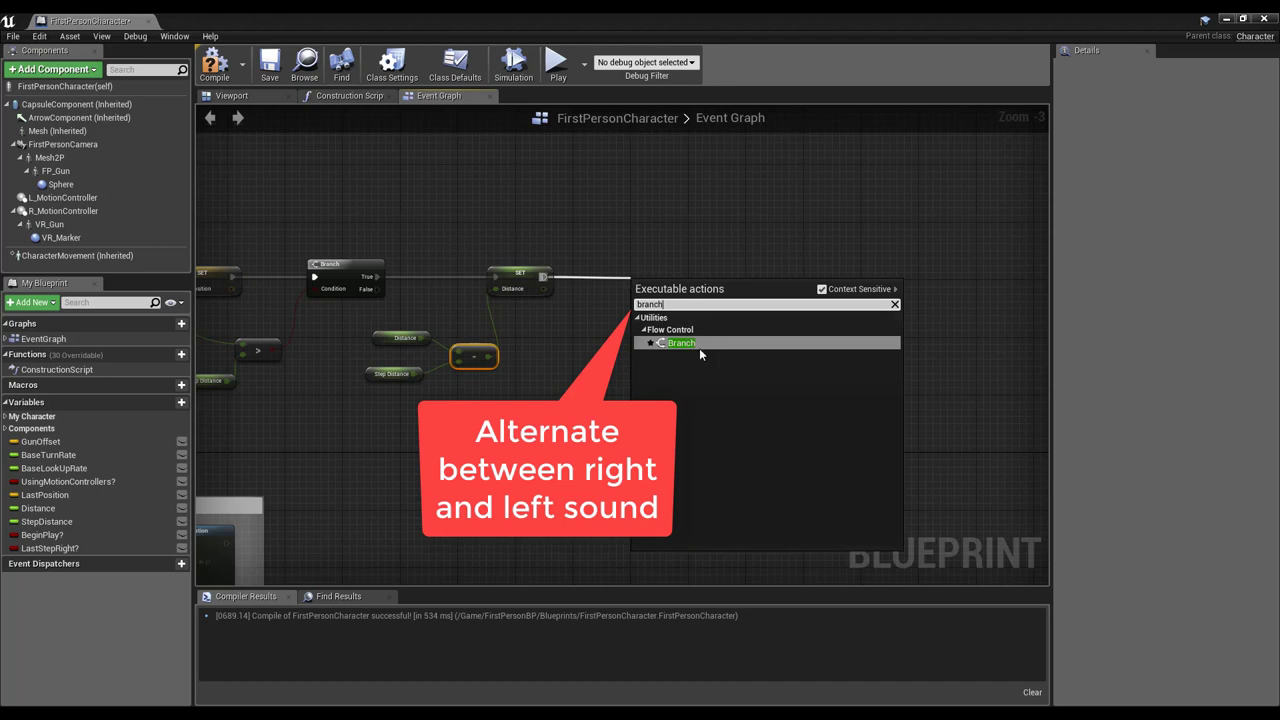
{"action": "left_click", "coordinate": [699, 347]}
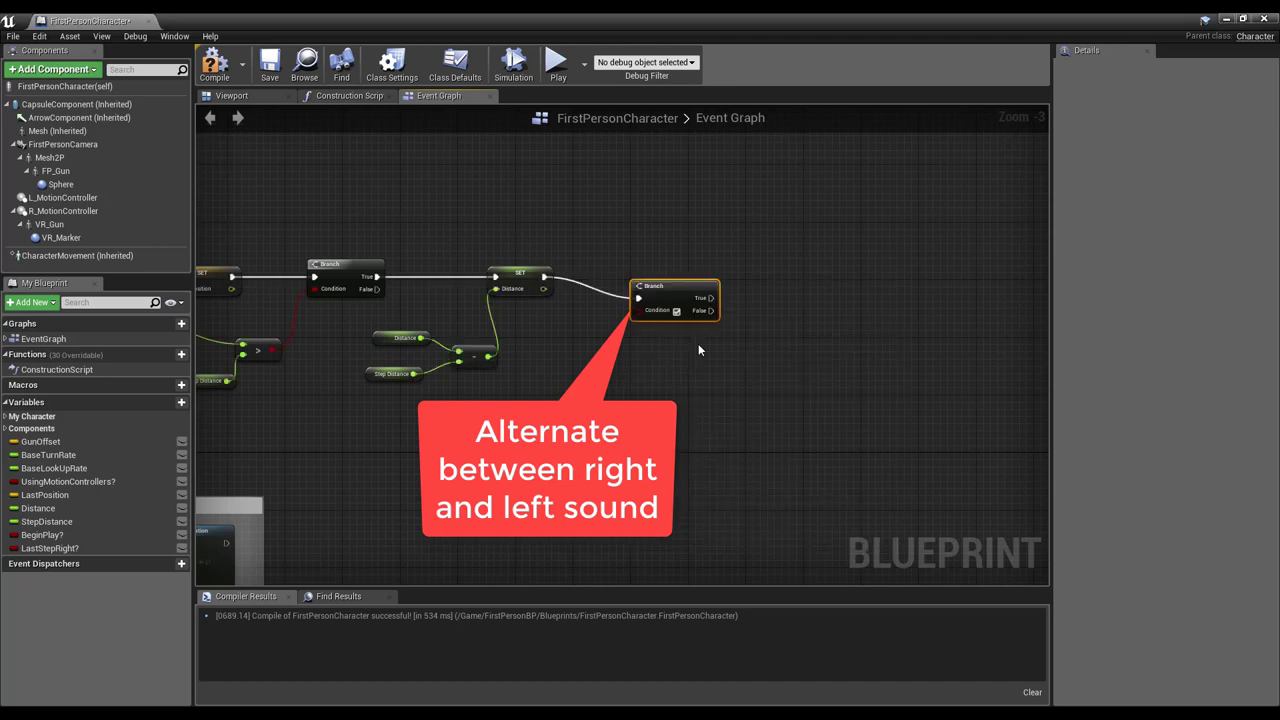
{"action": "left_click_drag", "start_coordinate": [689, 279], "coordinate": [691, 264]}
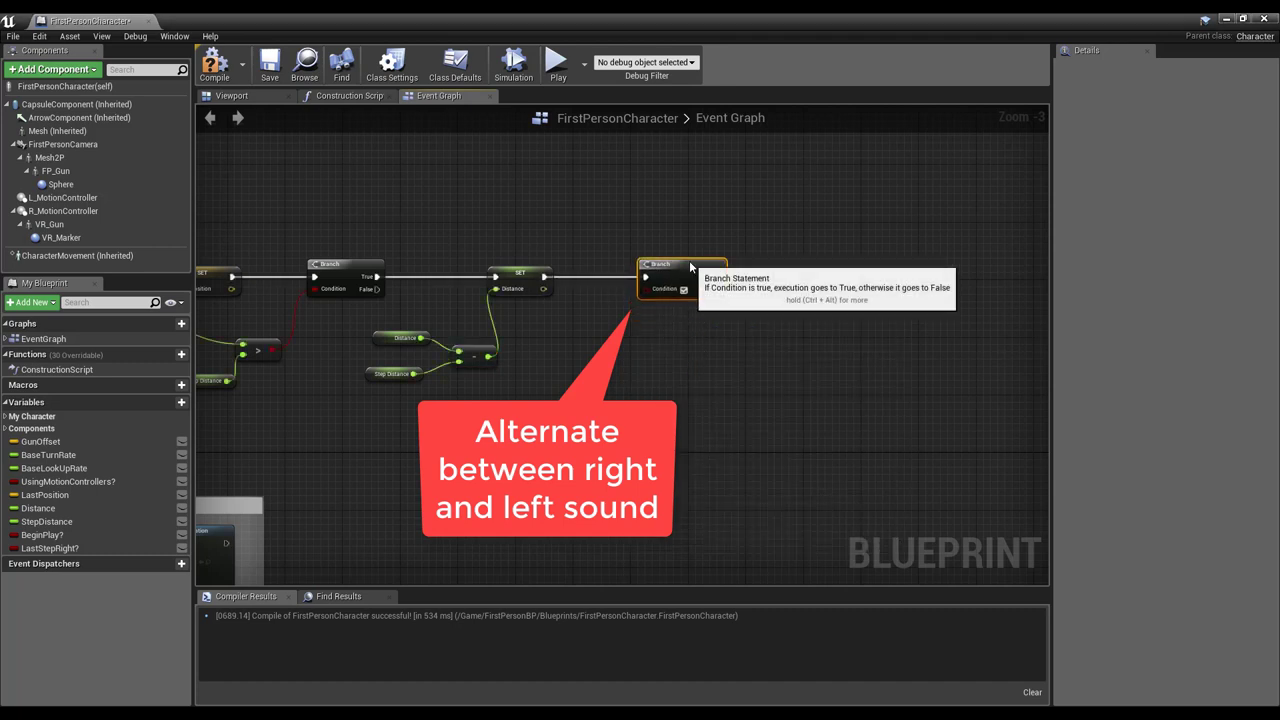
{"action": "right_click_drag", "start_coordinate": [741, 343], "coordinate": [593, 342]}
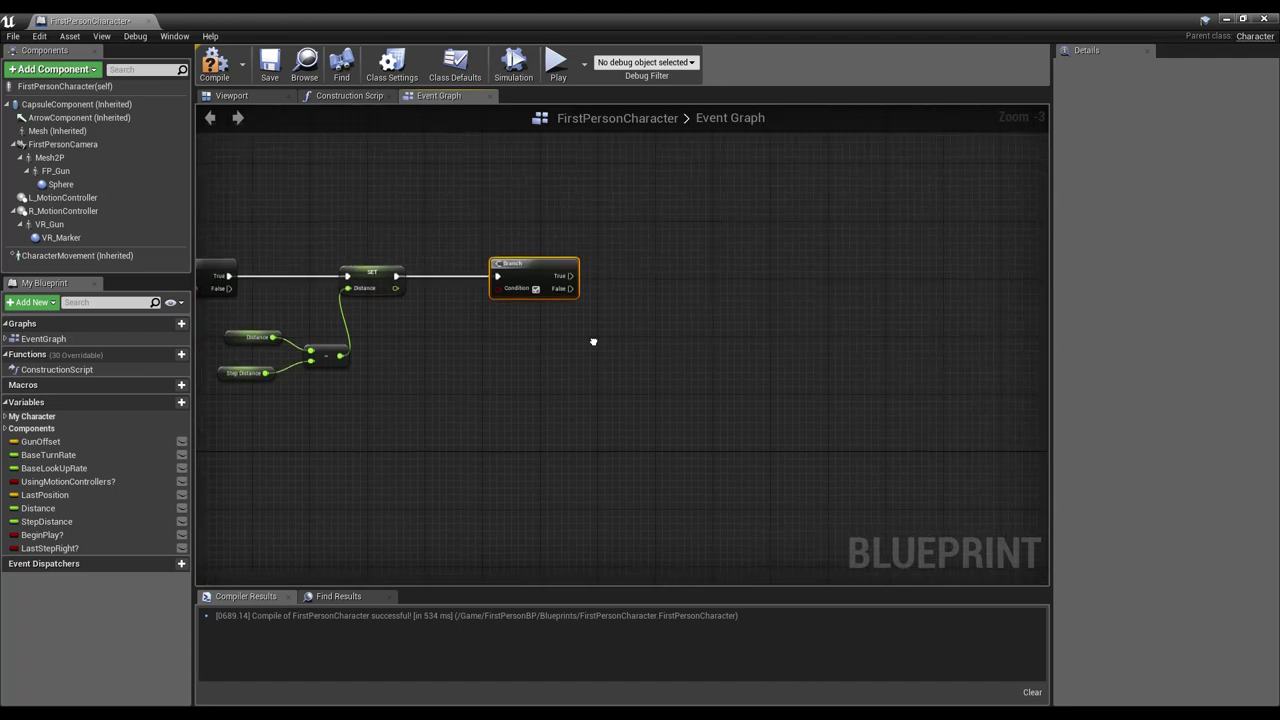
{"action": "mouse_move", "coordinate": [50, 548]}
{"action": "left_mouse_down"}
{"action": "mouse_move", "coordinate": [498, 289]}
{"action": "mouse_move", "coordinate": [456, 358]}
{"action": "left_mouse_up"}
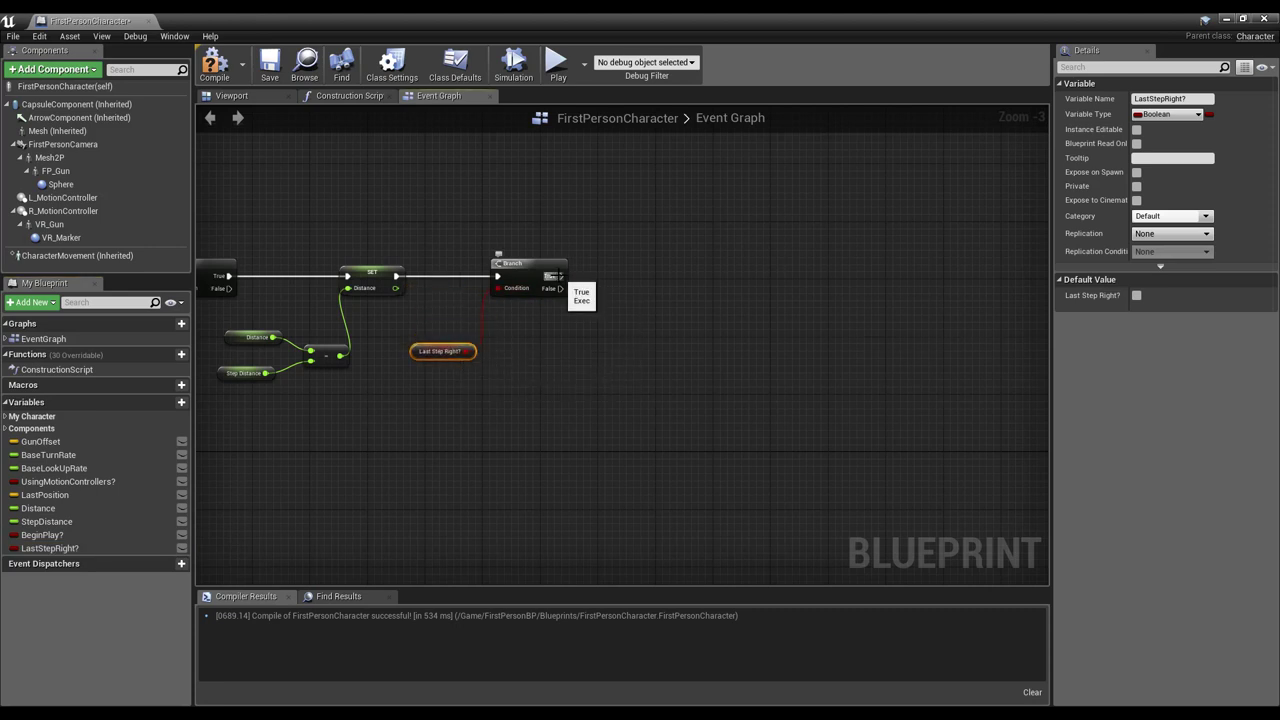
{"action": "left_click_drag", "start_coordinate": [560, 276], "coordinate": [622, 281]}
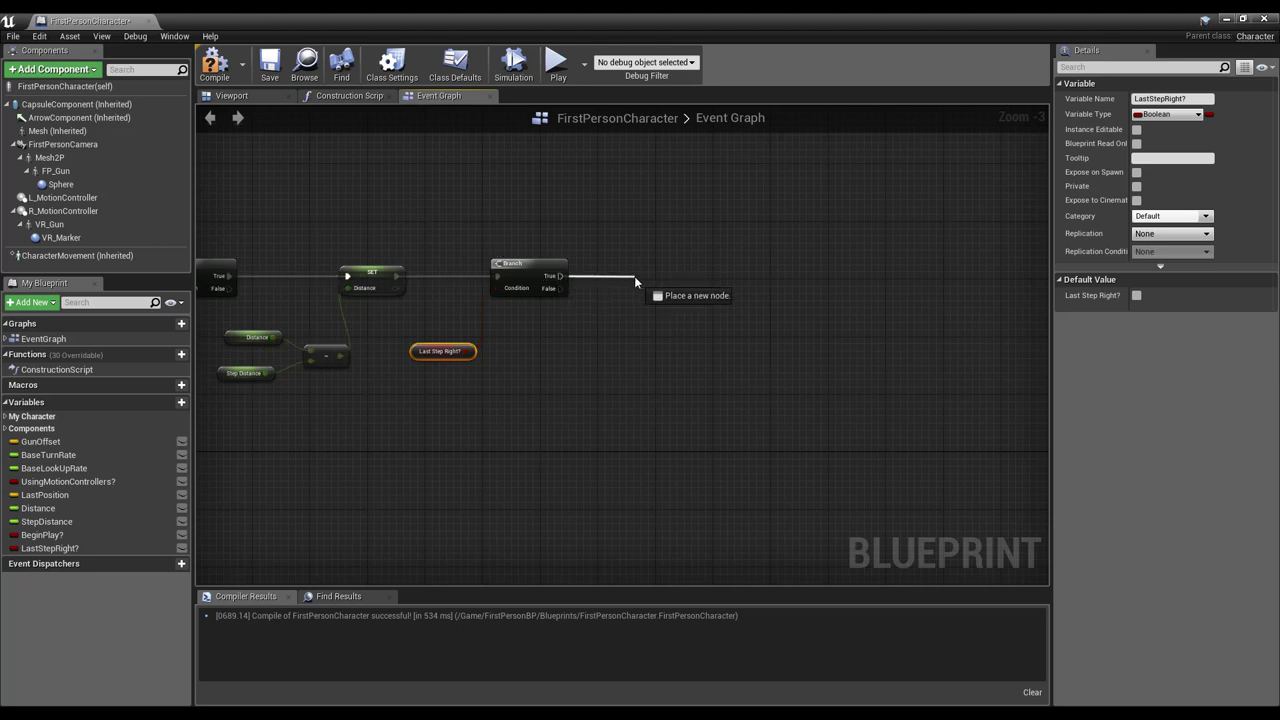
Step: Add a Play Sound 2D node on the Branch's True path playing Footstep_2
{"action": "left_click_drag", "start_coordinate": [634, 276], "coordinate": [634, 276]}
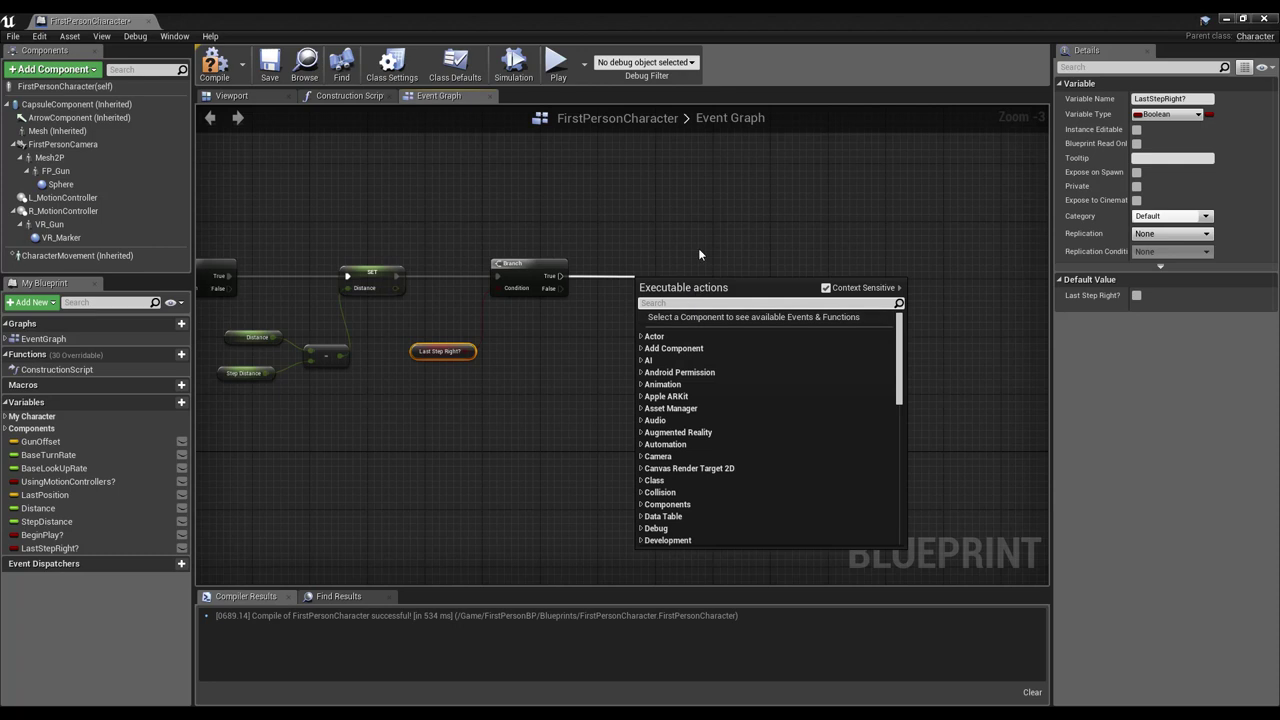
{"action": "type", "text": "play sound"}
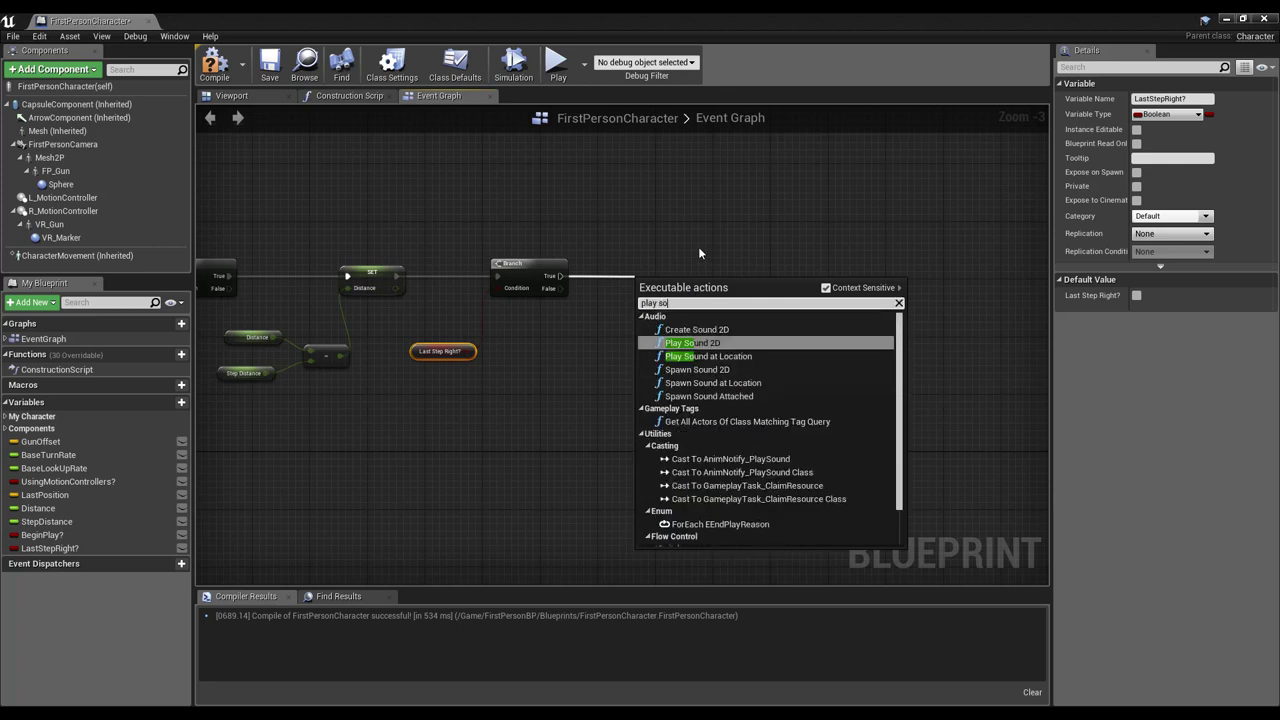
{"action": "left_click", "coordinate": [720, 343]}
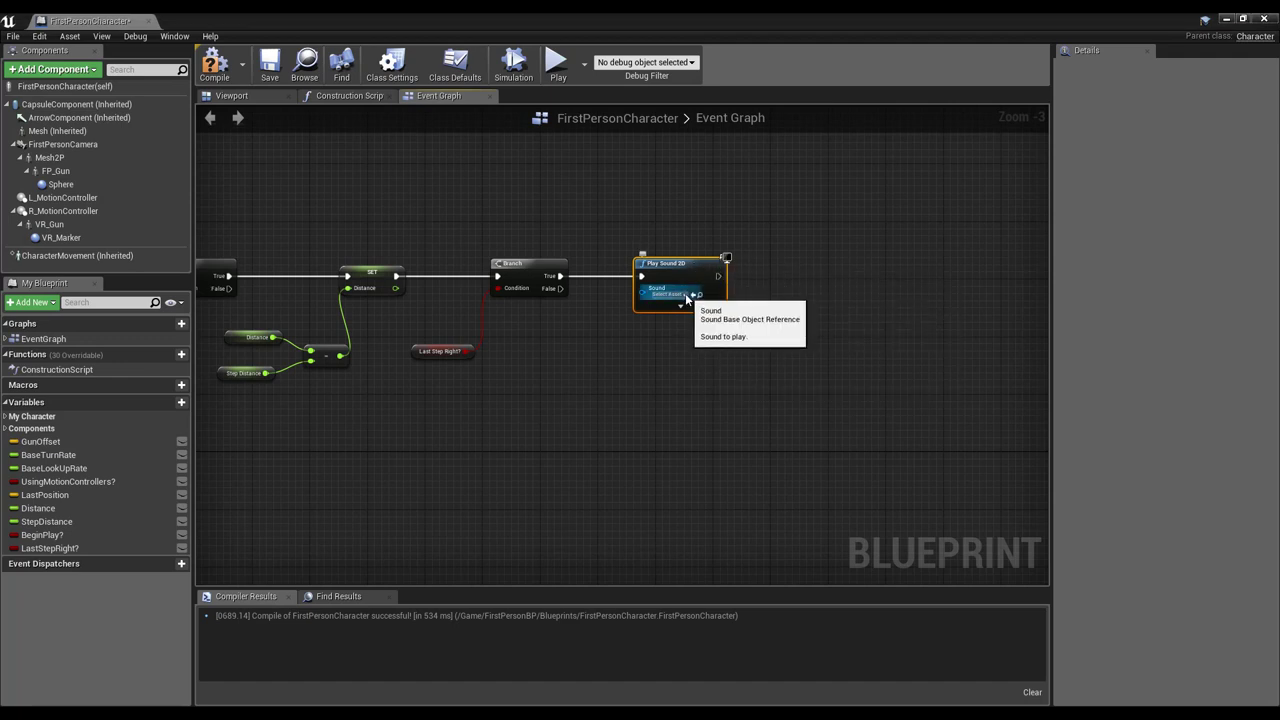
{"action": "left_click", "coordinate": [685, 295]}
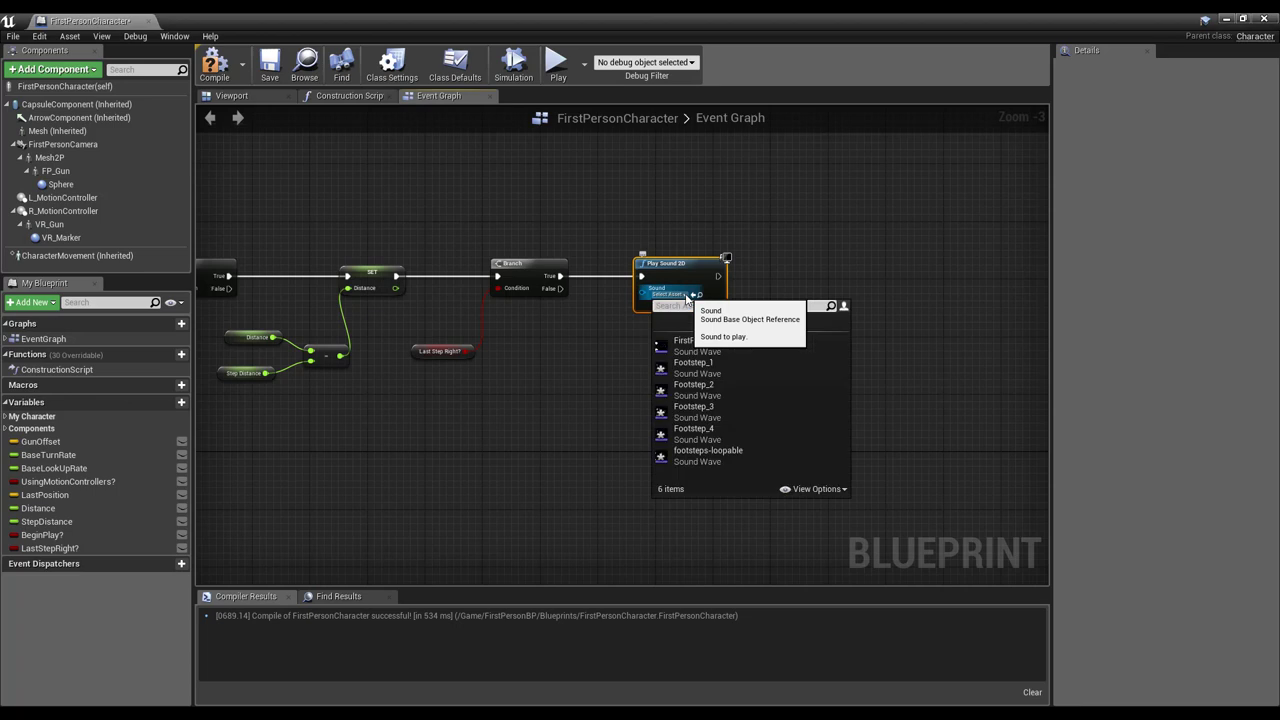
{"action": "left_click", "coordinate": [716, 389]}
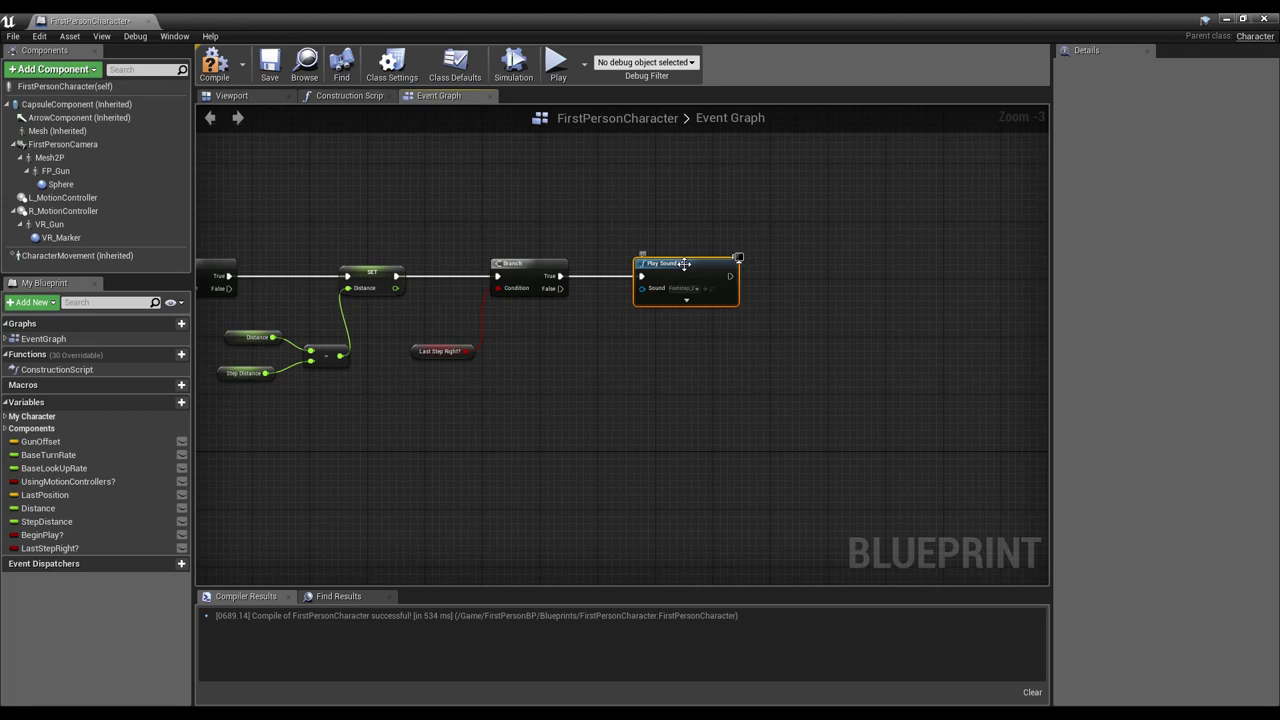
Step: Duplicate the sound node, set the copy to Footstep_1, and wire the Branch's False path to it
{"action": "key", "text": "ctrl+c"}
{"action": "key", "text": "ctrl+v"}
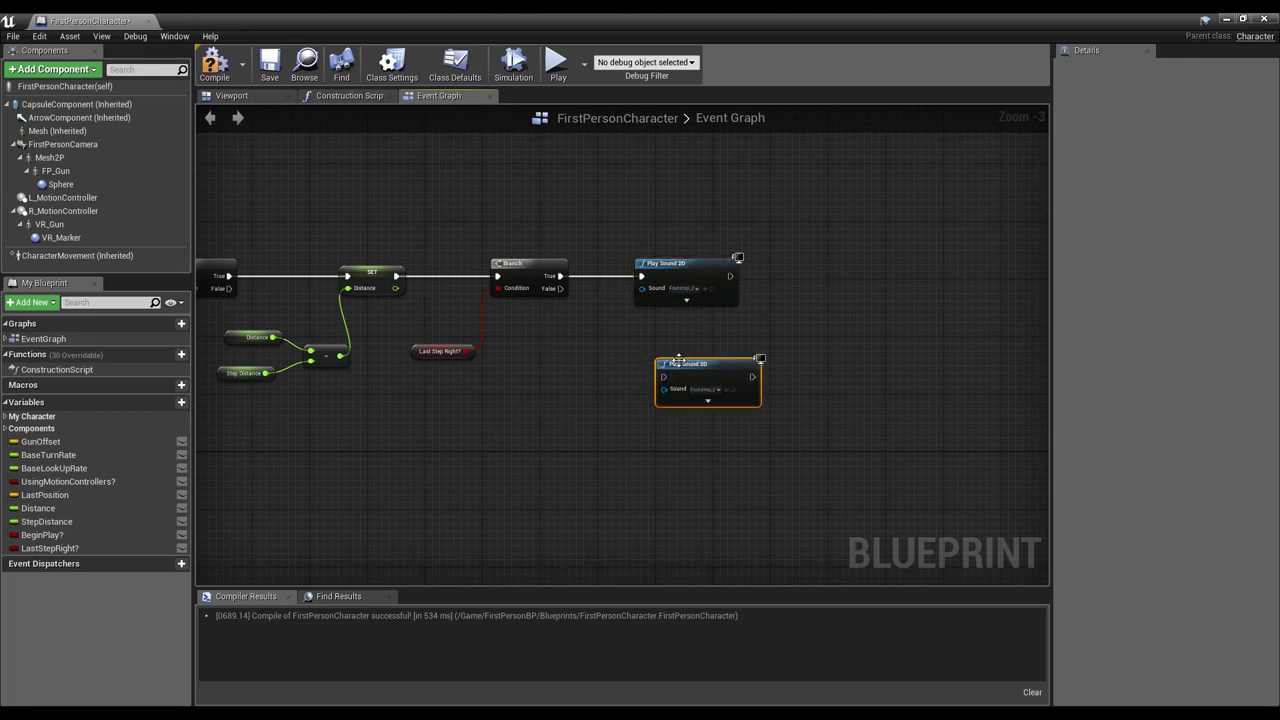
{"action": "left_click_drag", "start_coordinate": [691, 361], "coordinate": [669, 345]}
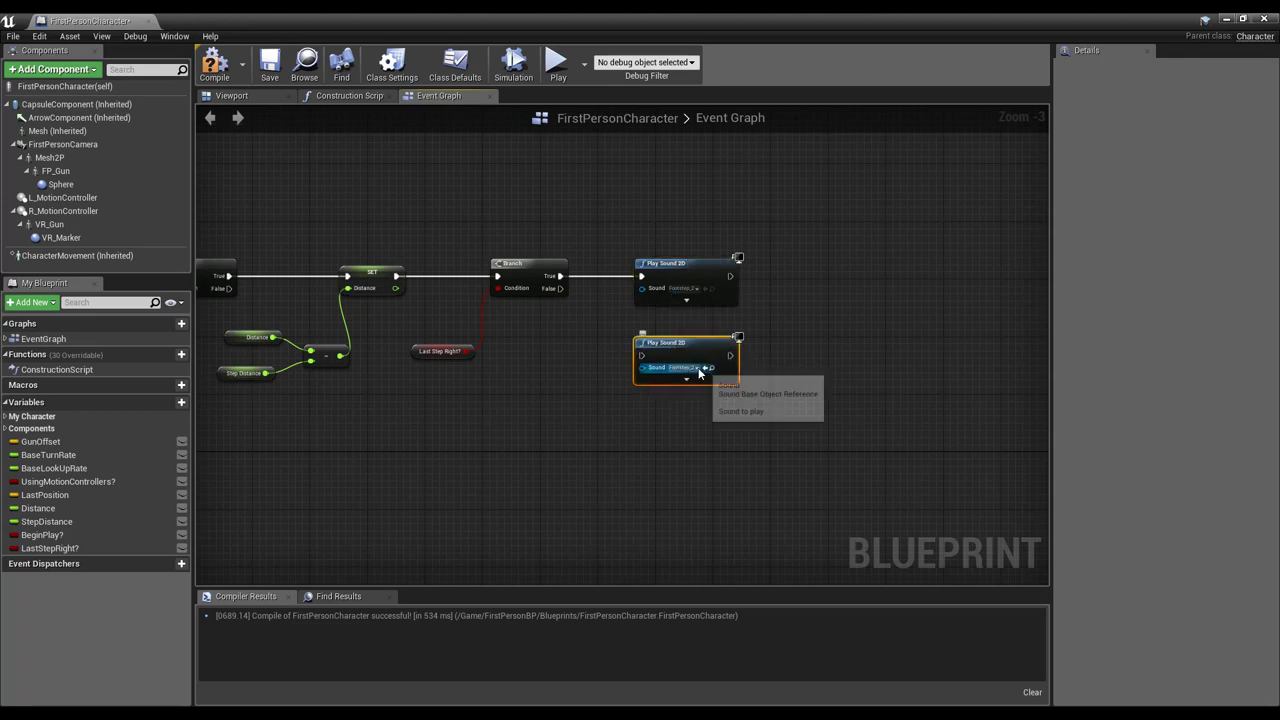
{"action": "left_click", "coordinate": [703, 369]}
{"action": "left_click", "coordinate": [727, 437]}
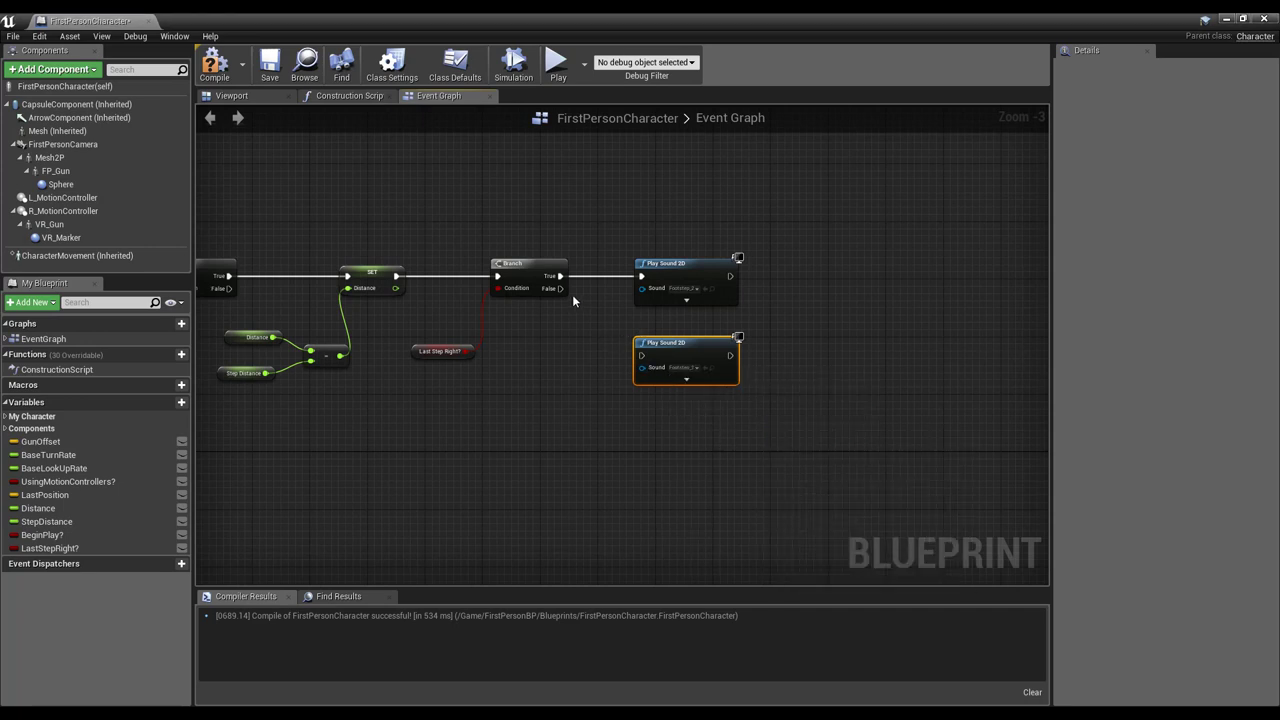
{"action": "left_click_drag", "start_coordinate": [553, 288], "coordinate": [645, 360]}
{"action": "right_click_drag", "start_coordinate": [821, 325], "coordinate": [614, 321]}
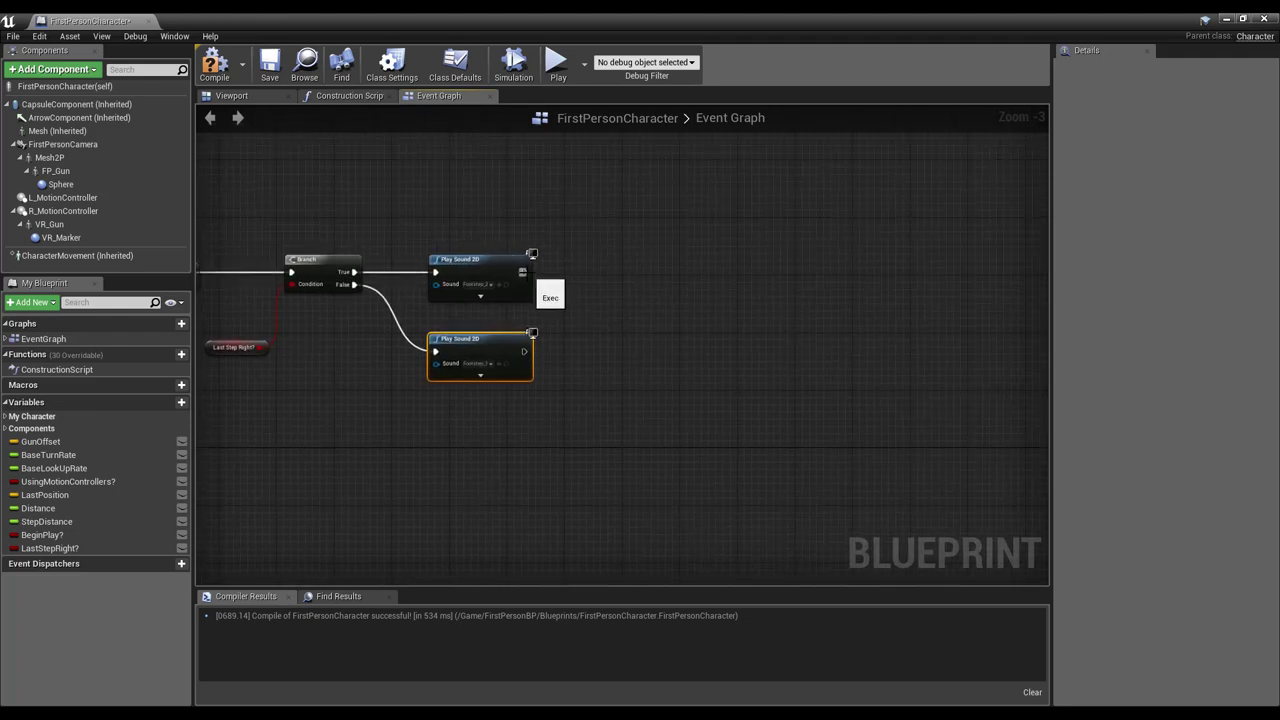
{"action": "left_click_drag", "start_coordinate": [523, 272], "coordinate": [632, 278]}
{"action": "type", "text": "set last"}
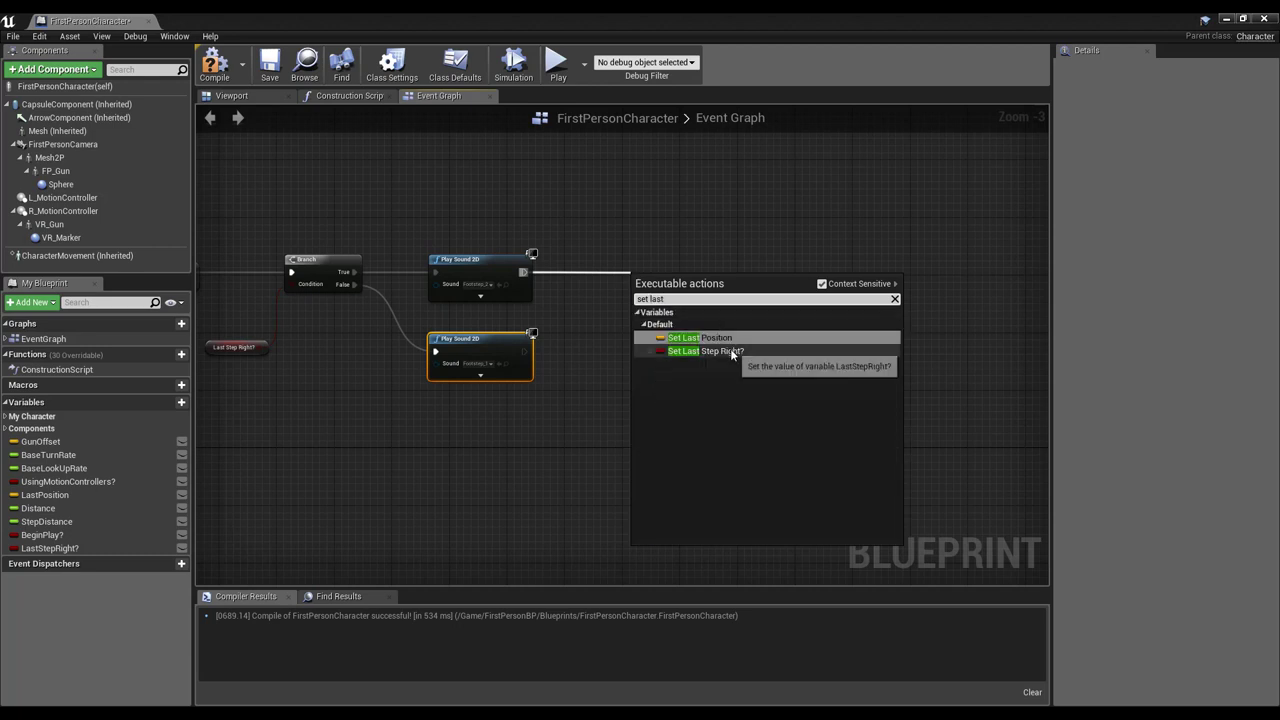
Step: After both Play Sound 2D nodes, set LastStepRight? to NOT LastStepRight?
{"action": "left_click", "coordinate": [730, 349]}
{"action": "left_click_drag", "start_coordinate": [681, 283], "coordinate": [660, 269]}
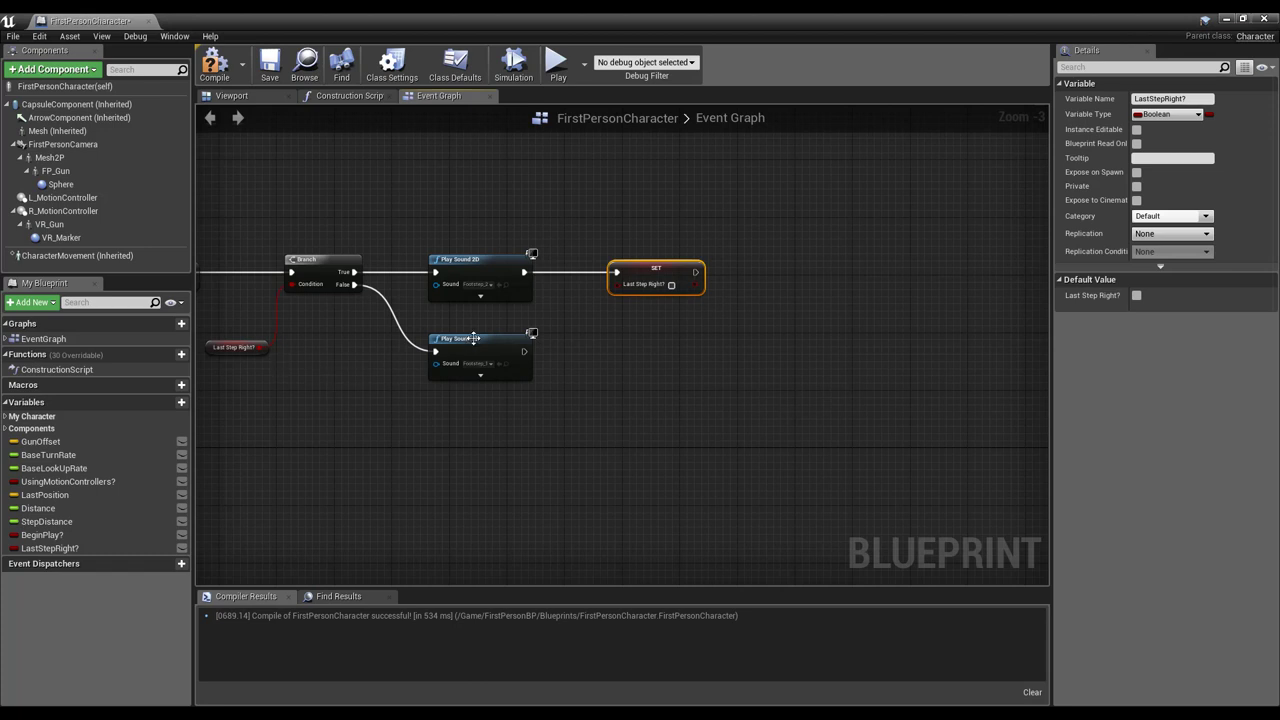
{"action": "left_click_drag", "start_coordinate": [474, 338], "coordinate": [472, 374]}
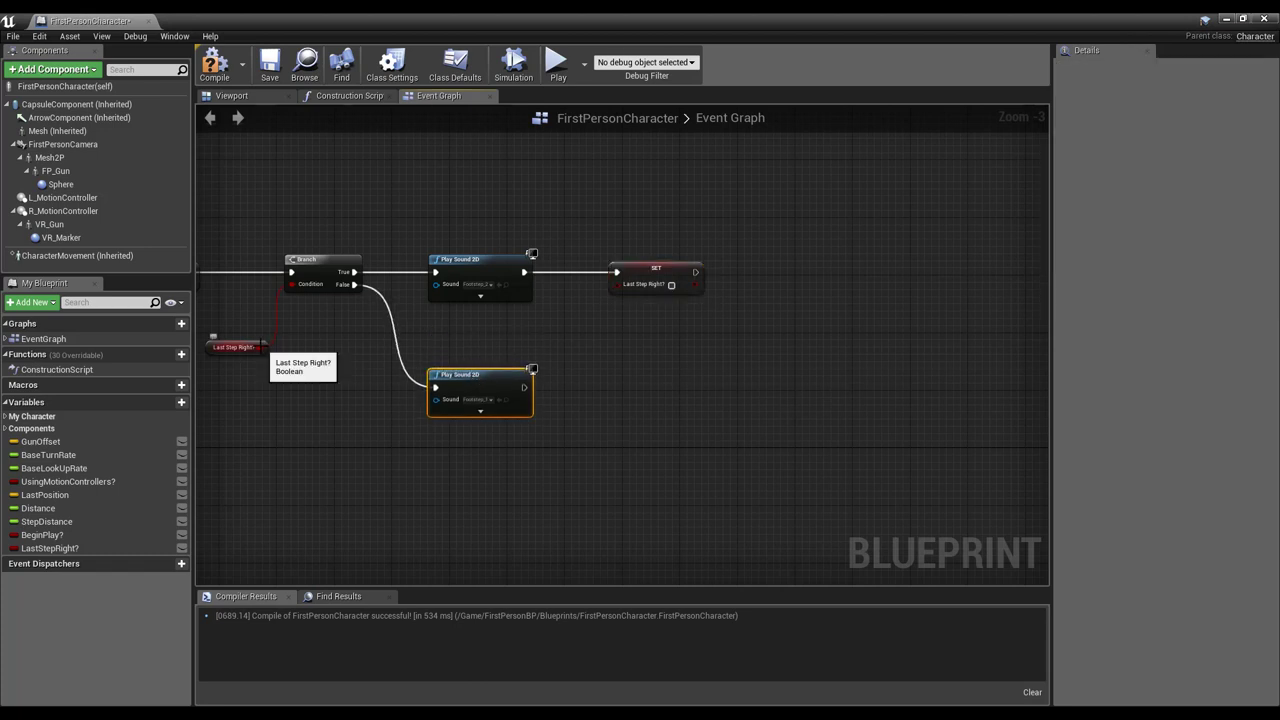
{"action": "left_click_drag", "start_coordinate": [264, 347], "coordinate": [493, 345]}
{"action": "type", "text": "n"}
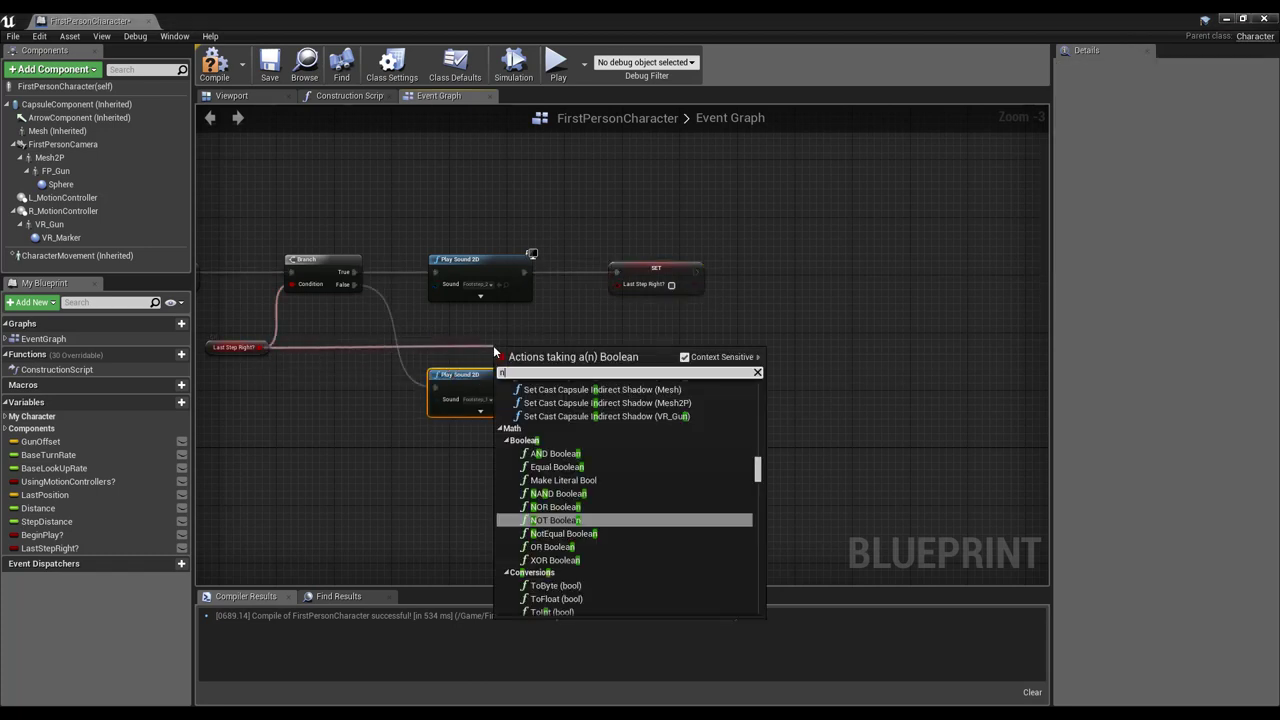
{"action": "type", "text": "ot"}
{"action": "left_click", "coordinate": [560, 448]}
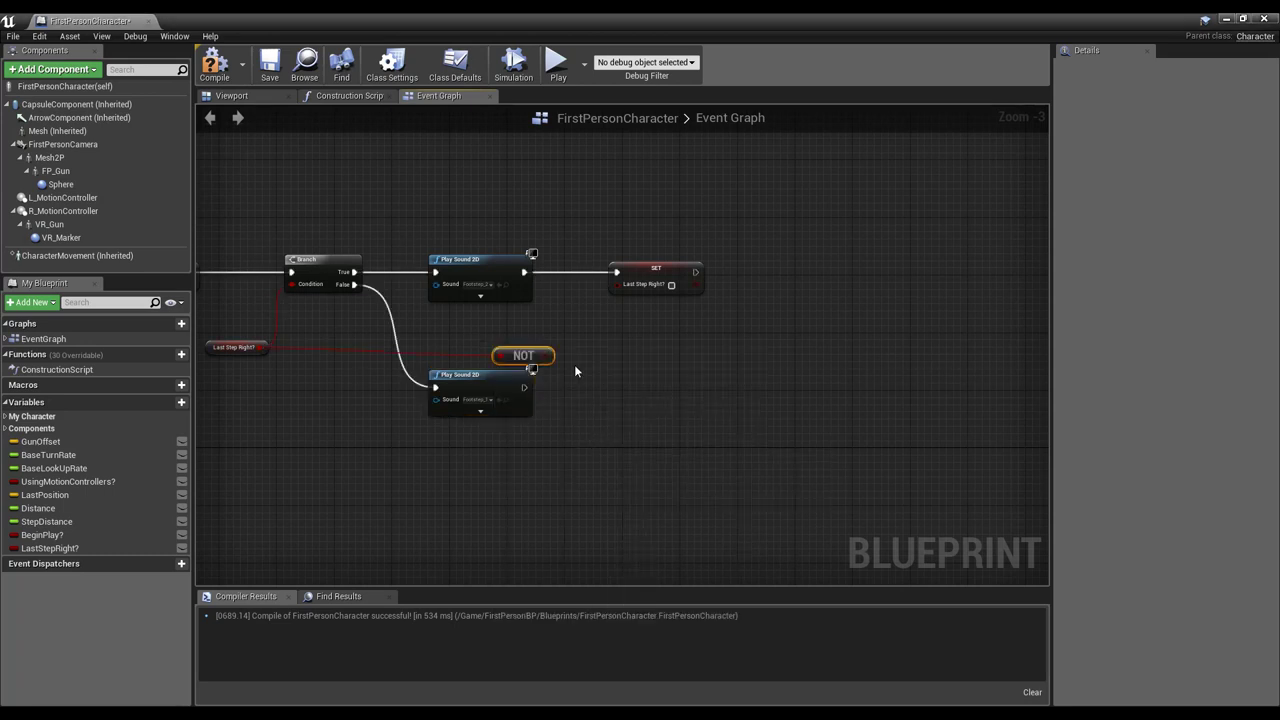
{"action": "left_click_drag", "start_coordinate": [552, 356], "coordinate": [616, 287]}
{"action": "left_click_drag", "start_coordinate": [528, 356], "coordinate": [505, 335]}
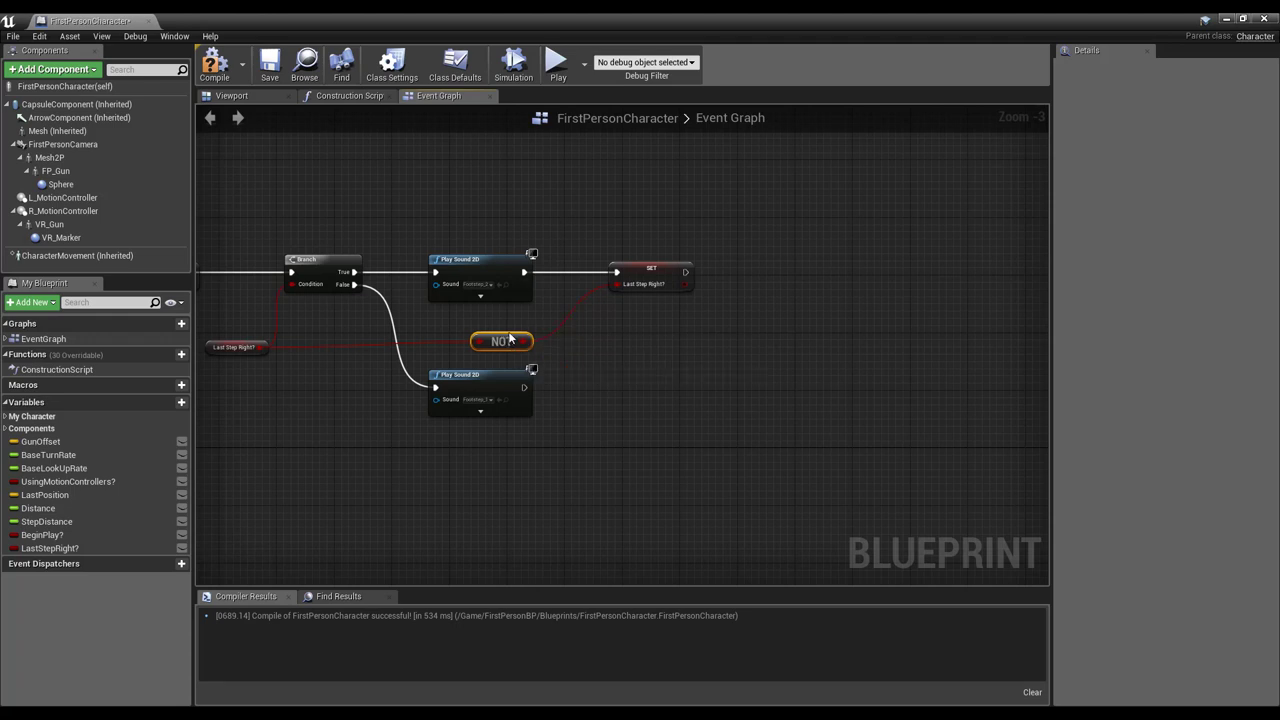
{"action": "left_click_drag", "start_coordinate": [237, 344], "coordinate": [238, 335]}
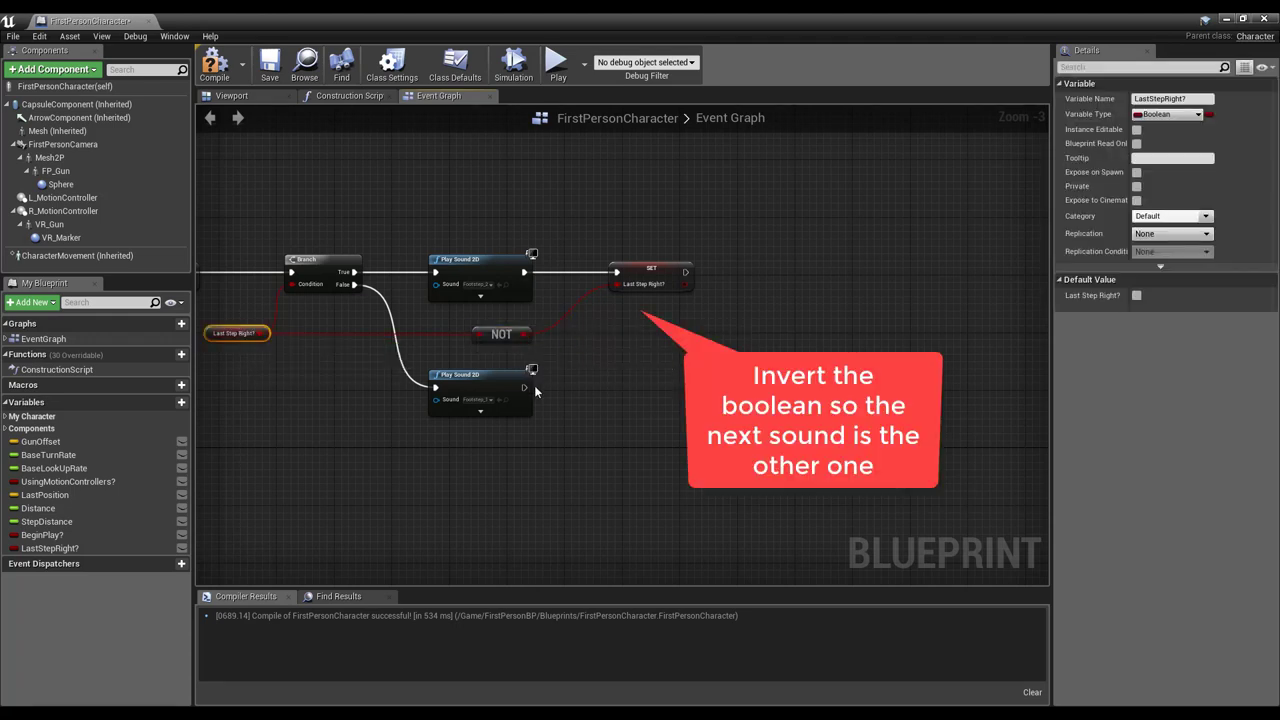
{"action": "left_click_drag", "start_coordinate": [525, 386], "coordinate": [617, 273]}
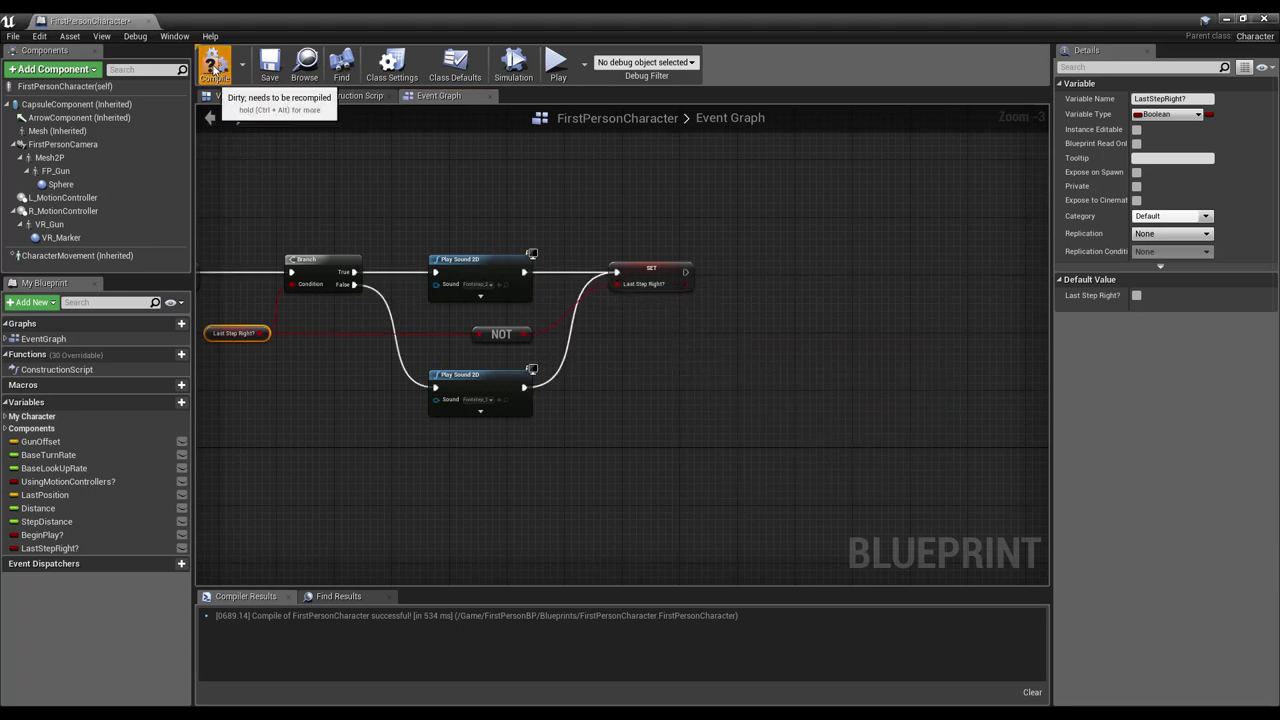
Step: Compile the Blueprint and zoom out to see the whole Event Graph
{"action": "left_click", "coordinate": [214, 68]}
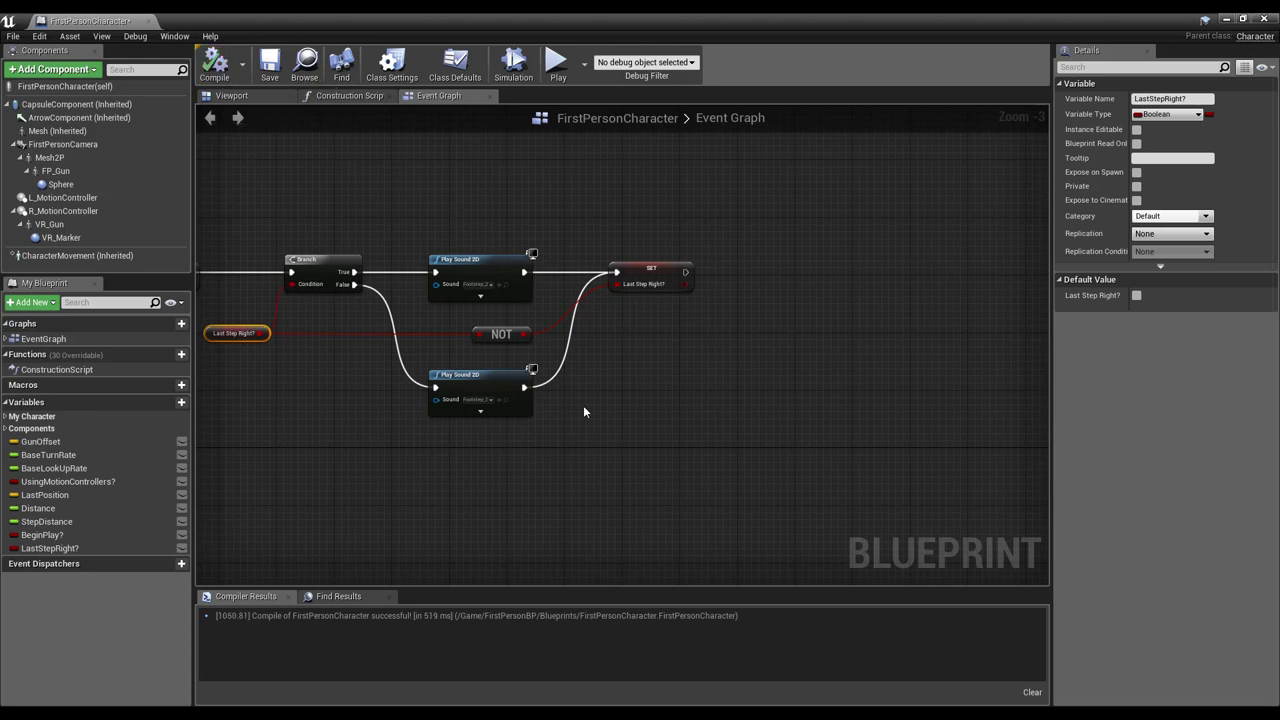
{"action": "scroll", "coordinate": [583, 405], "scroll_direction": "down", "scroll_amount": 2}
{"action": "mouse_move", "coordinate": [583, 405]}
{"action": "right_mouse_down"}
{"action": "mouse_move", "coordinate": [961, 365]}
{"action": "mouse_move", "coordinate": [891, 340]}
{"action": "right_mouse_up"}
{"action": "key", "text": "alt+p"}
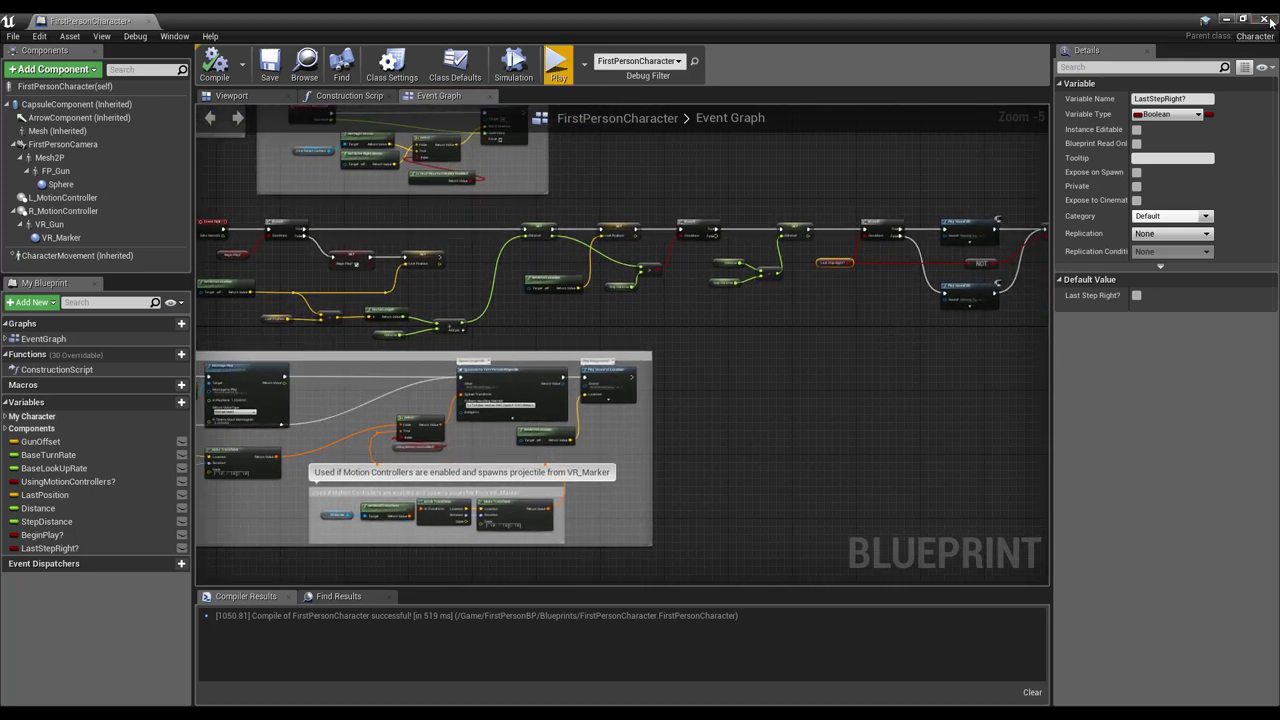
Step: Close the Blueprint editor, play the level walking forward to hear footsteps, then stop
{"action": "left_click", "coordinate": [1266, 20]}
{"action": "left_click", "coordinate": [715, 65]}
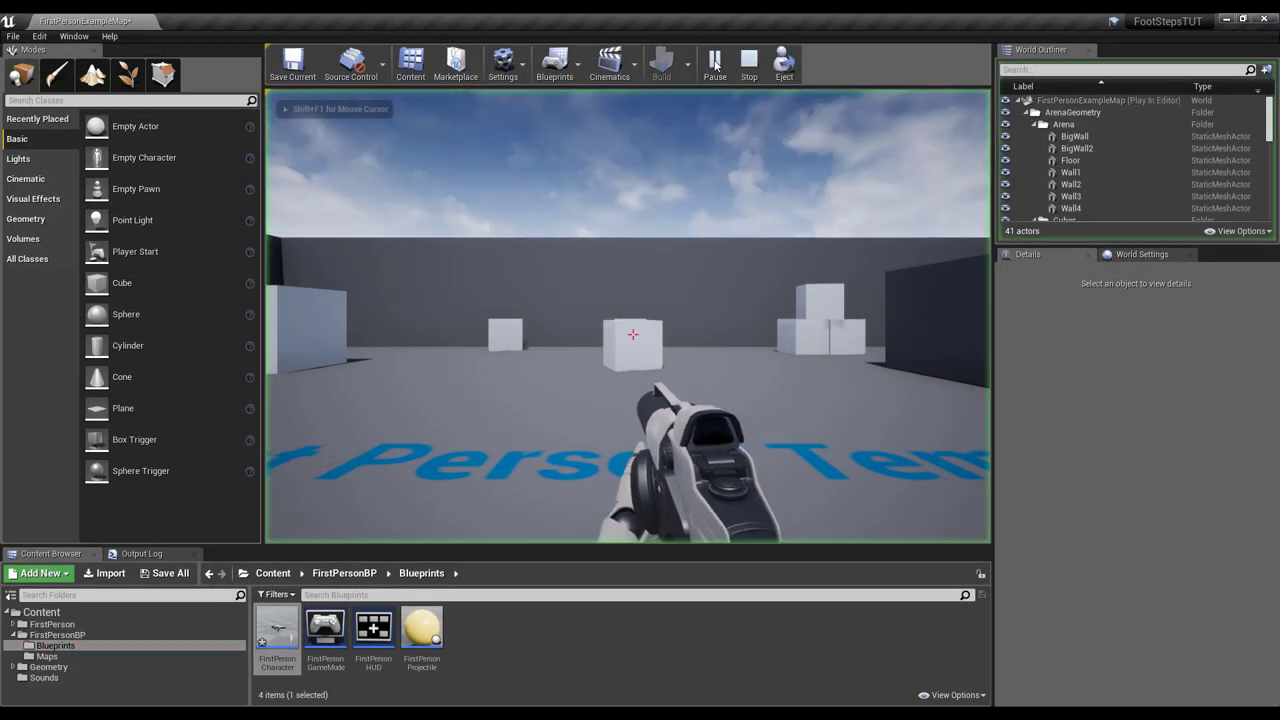
{"action": "key", "text": "w"}
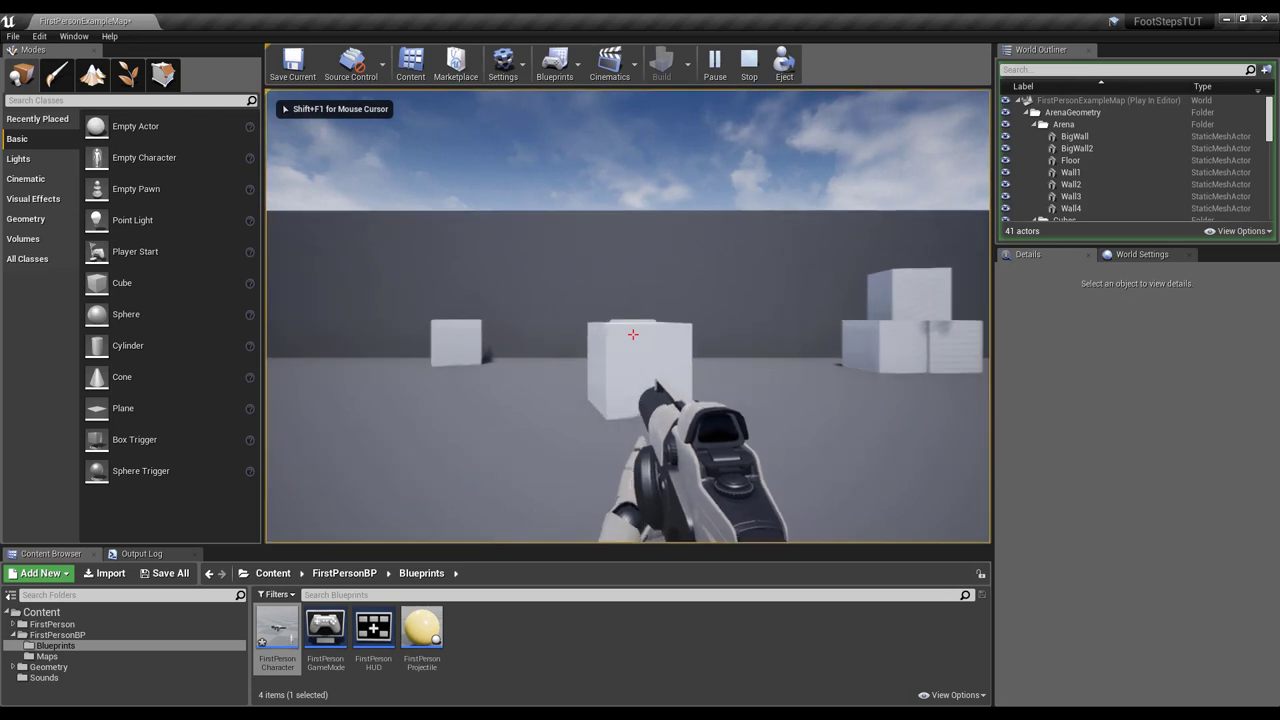
{"action": "key", "text": "w"}
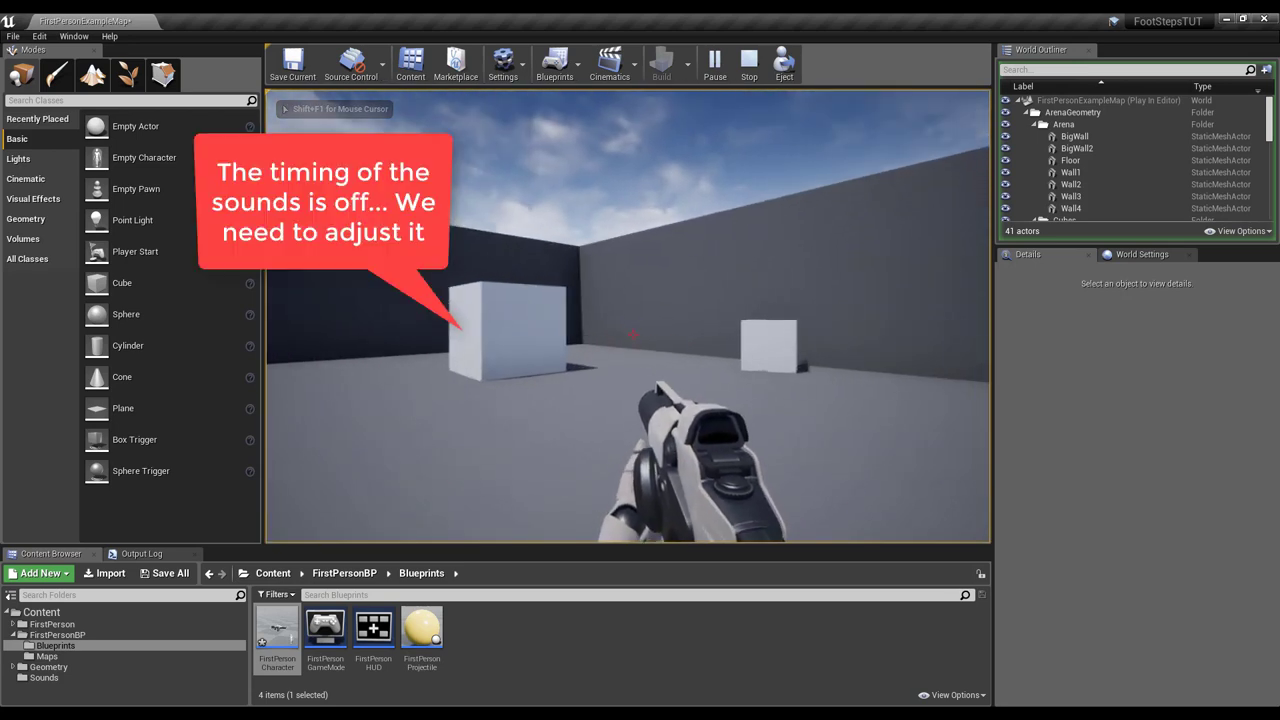
{"action": "key", "text": "w"}
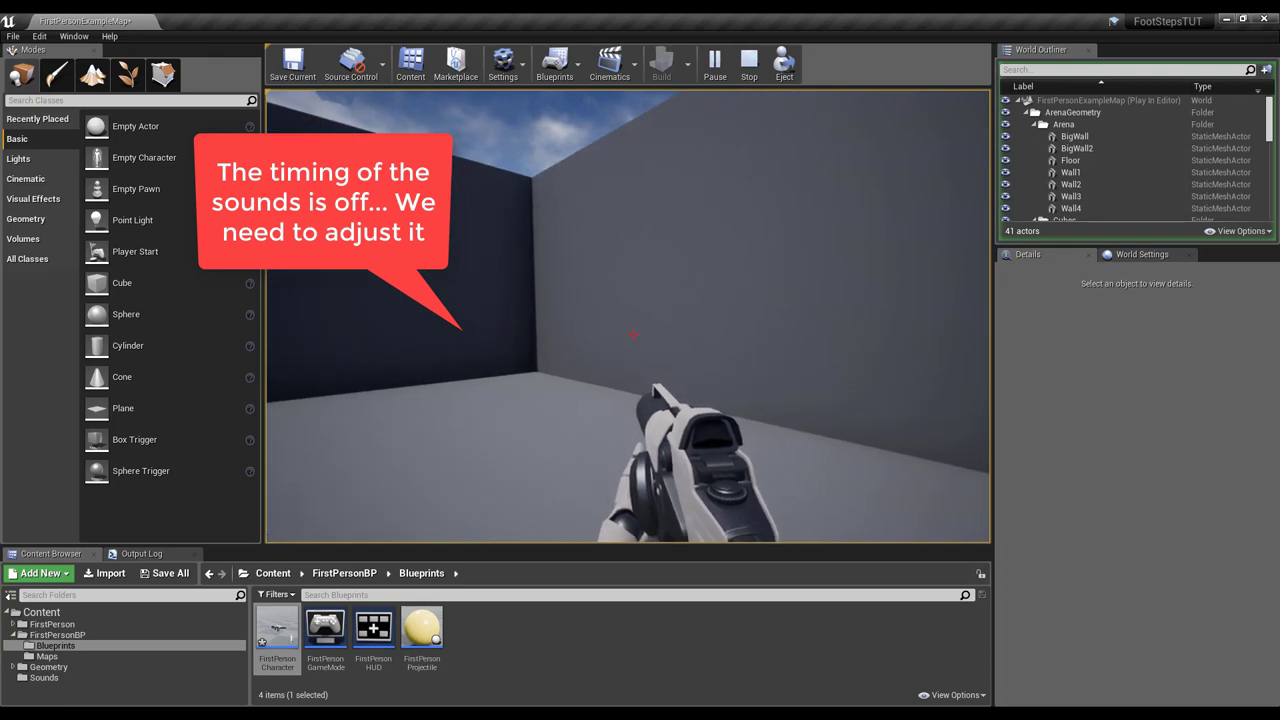
{"action": "key", "text": "Escape"}
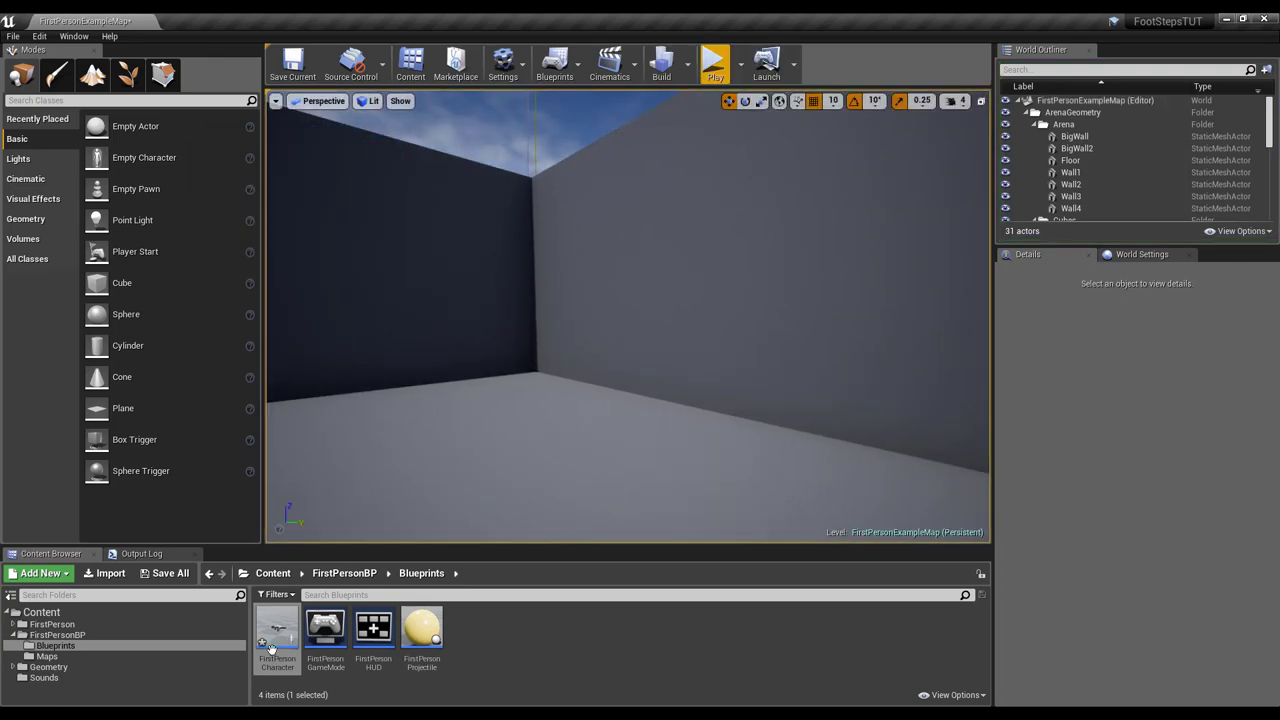
Step: Set StepDistance's default to 200 in FirstPersonCharacter, compile, save, and start Play
{"action": "double_click", "coordinate": [277, 630]}
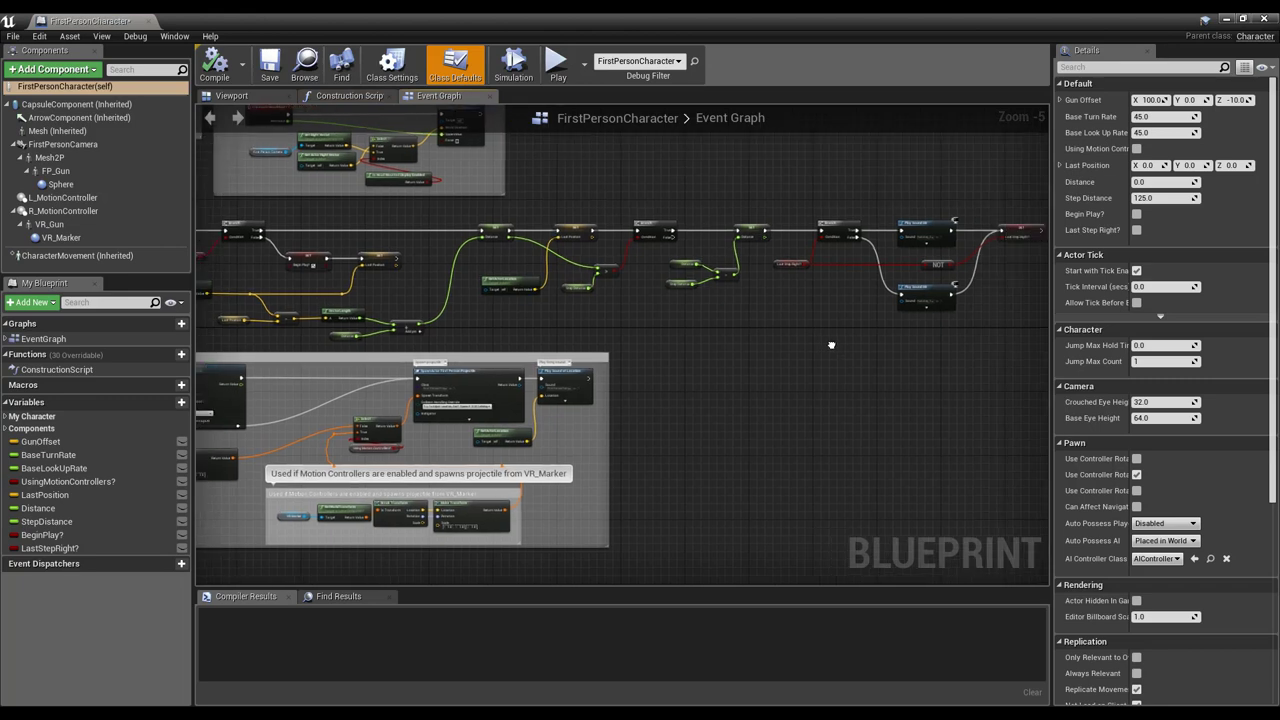
{"action": "scroll", "coordinate": [662, 314], "scroll_direction": "up", "scroll_amount": 5}
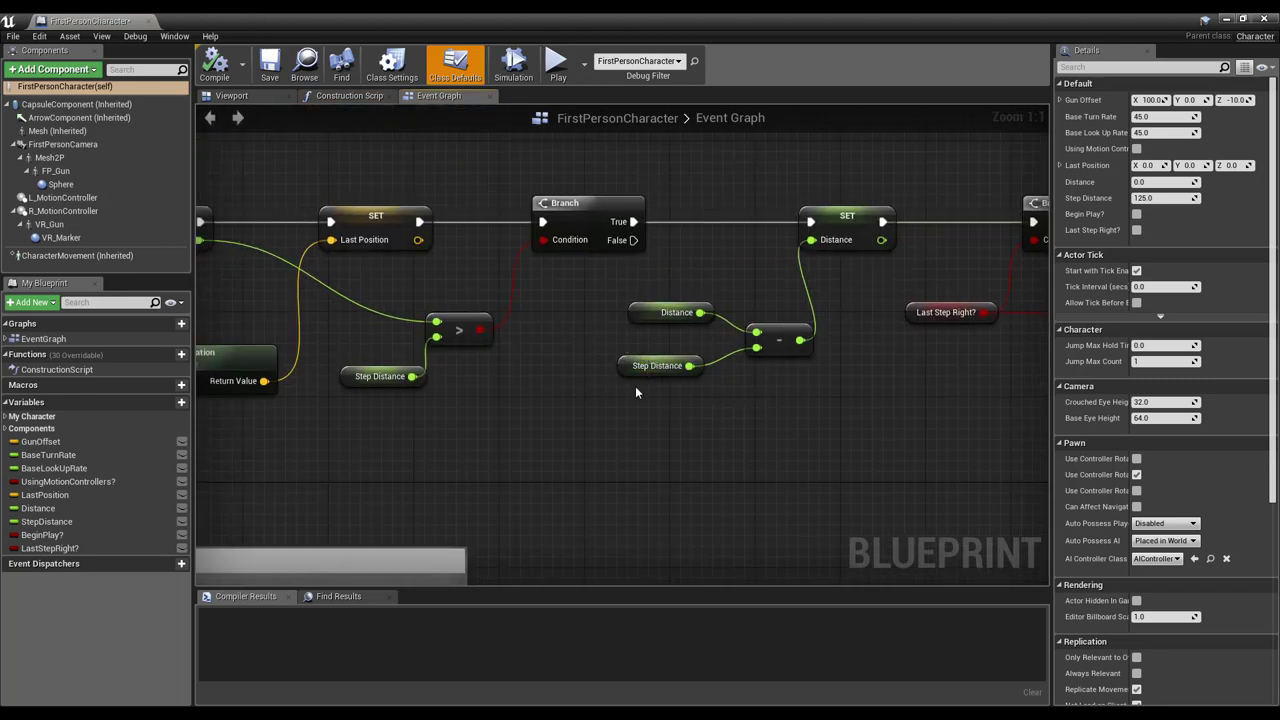
{"action": "left_click", "coordinate": [46, 521]}
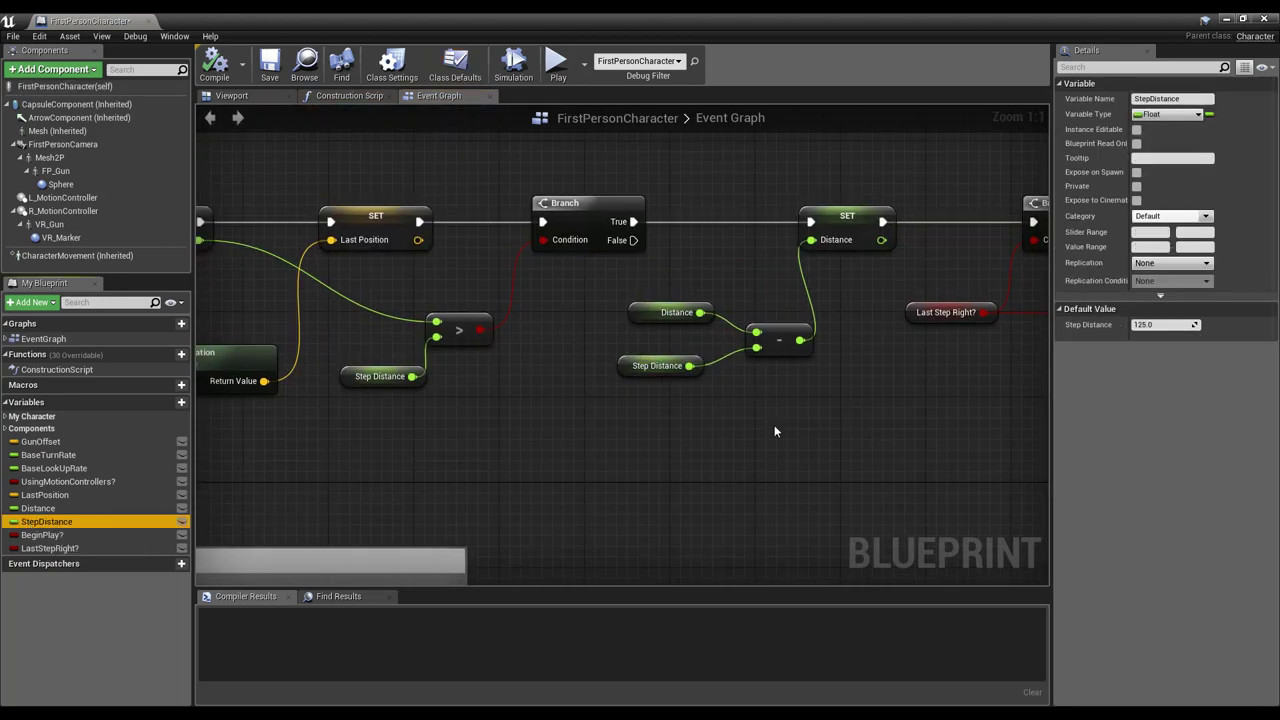
{"action": "left_click", "coordinate": [1162, 324]}
{"action": "type", "text": "200"}
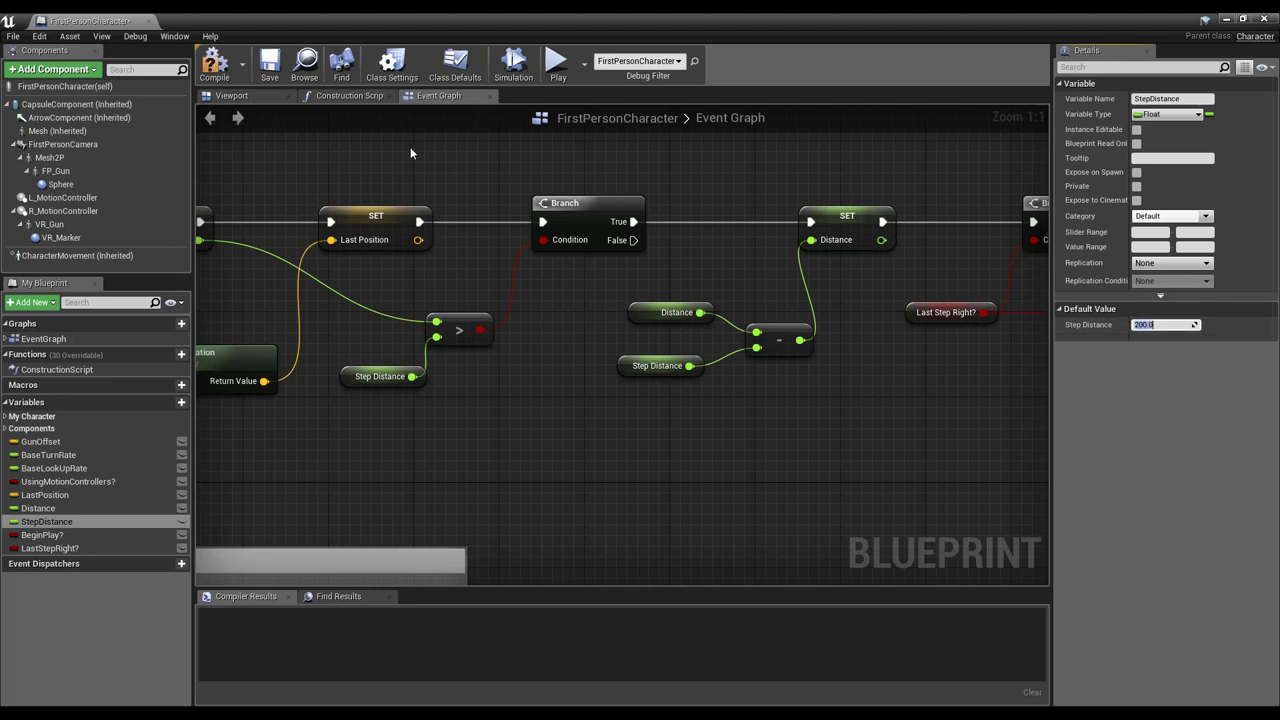
{"action": "left_click", "coordinate": [216, 64]}
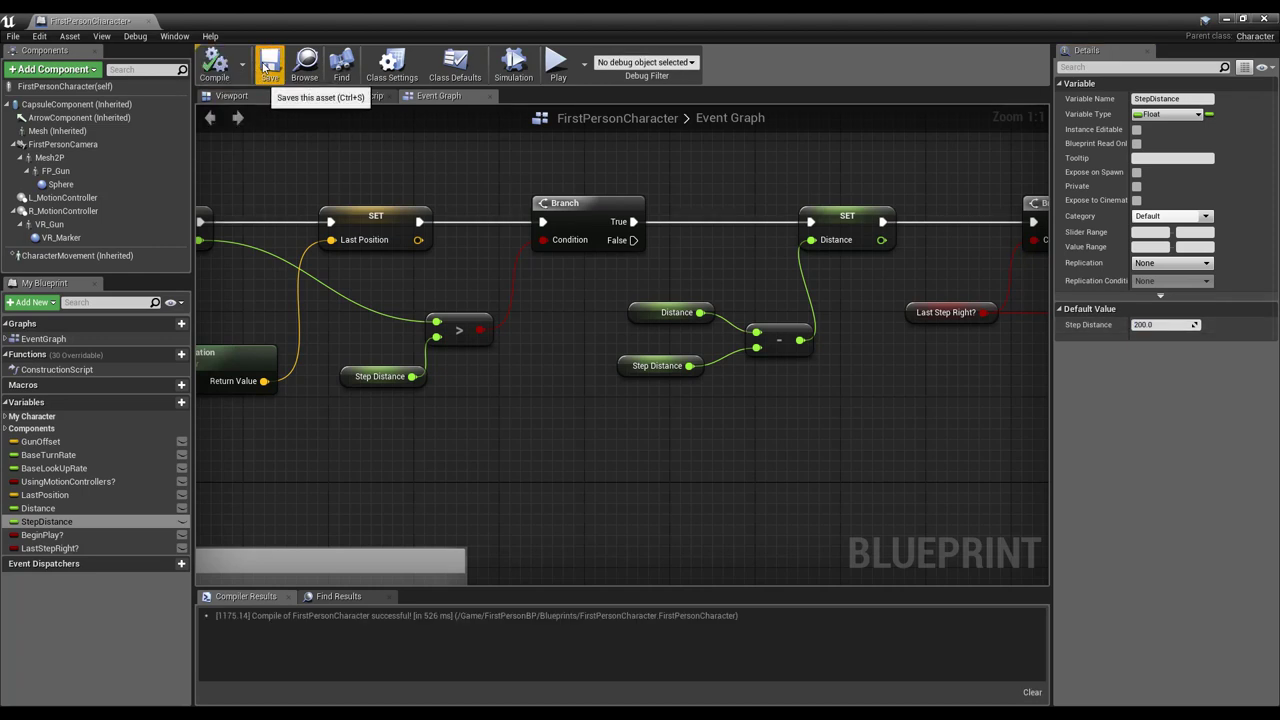
{"action": "left_click", "coordinate": [270, 66]}
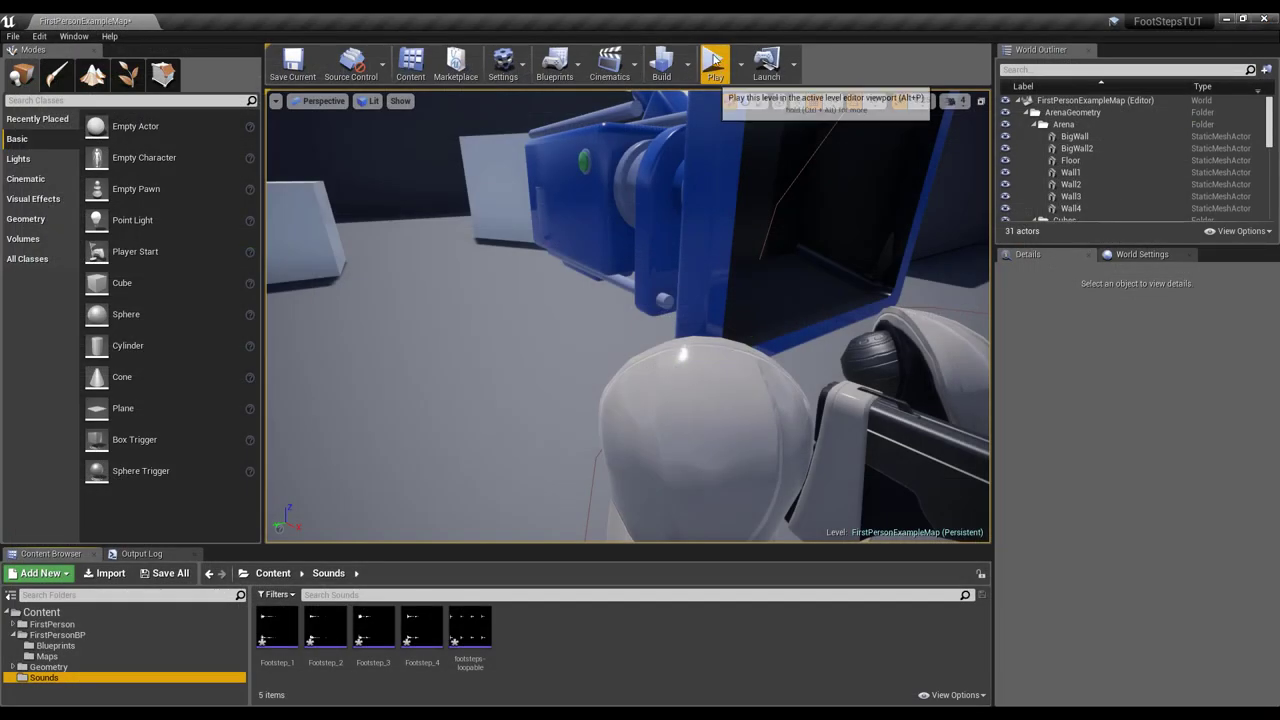
{"action": "left_click", "coordinate": [714, 60]}
Step: Walk forward and back around the arena with the 200 step distance, then exit play mode
{"action": "key", "text": "w"}
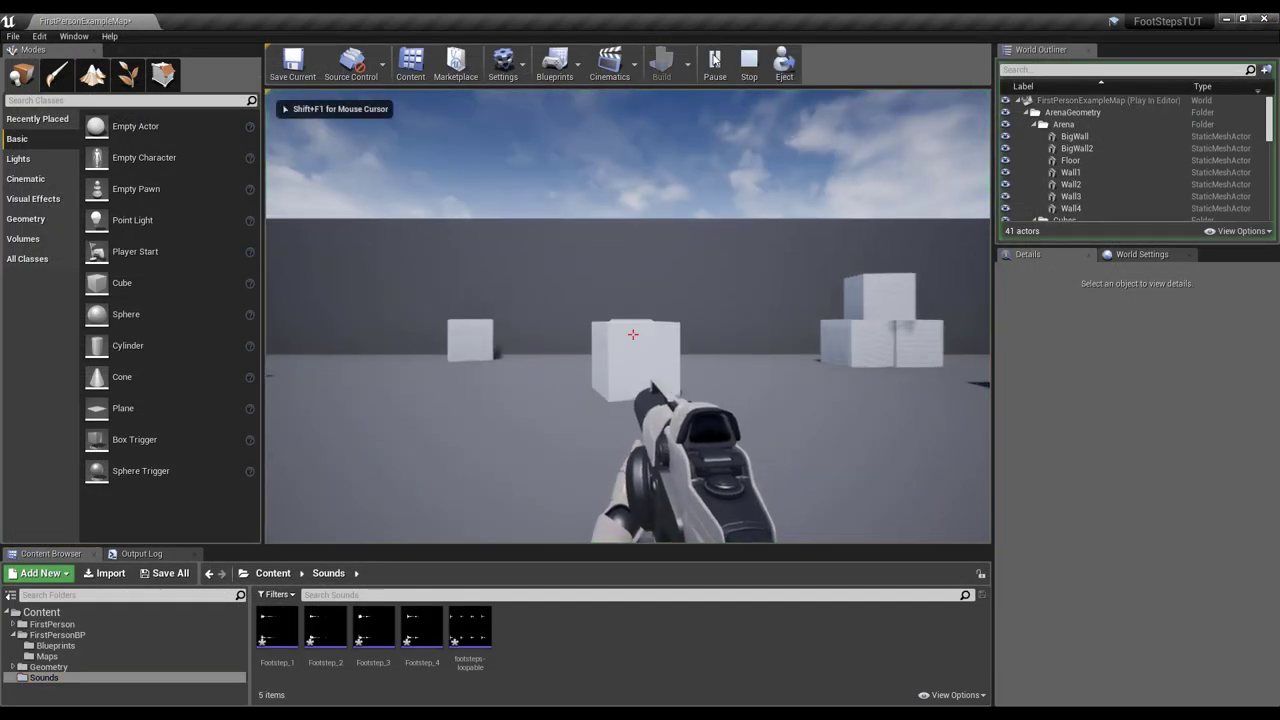
{"action": "mouse_move", "coordinate": [714, 60]}
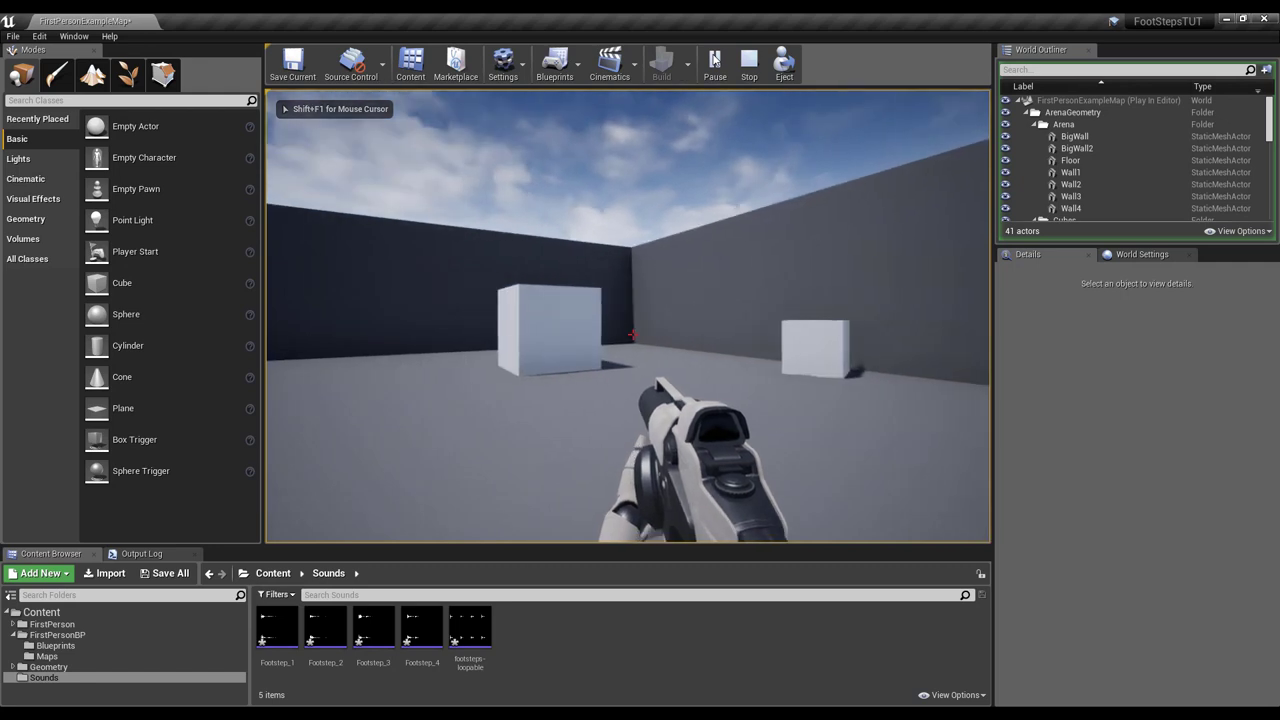
{"action": "key", "text": "w"}
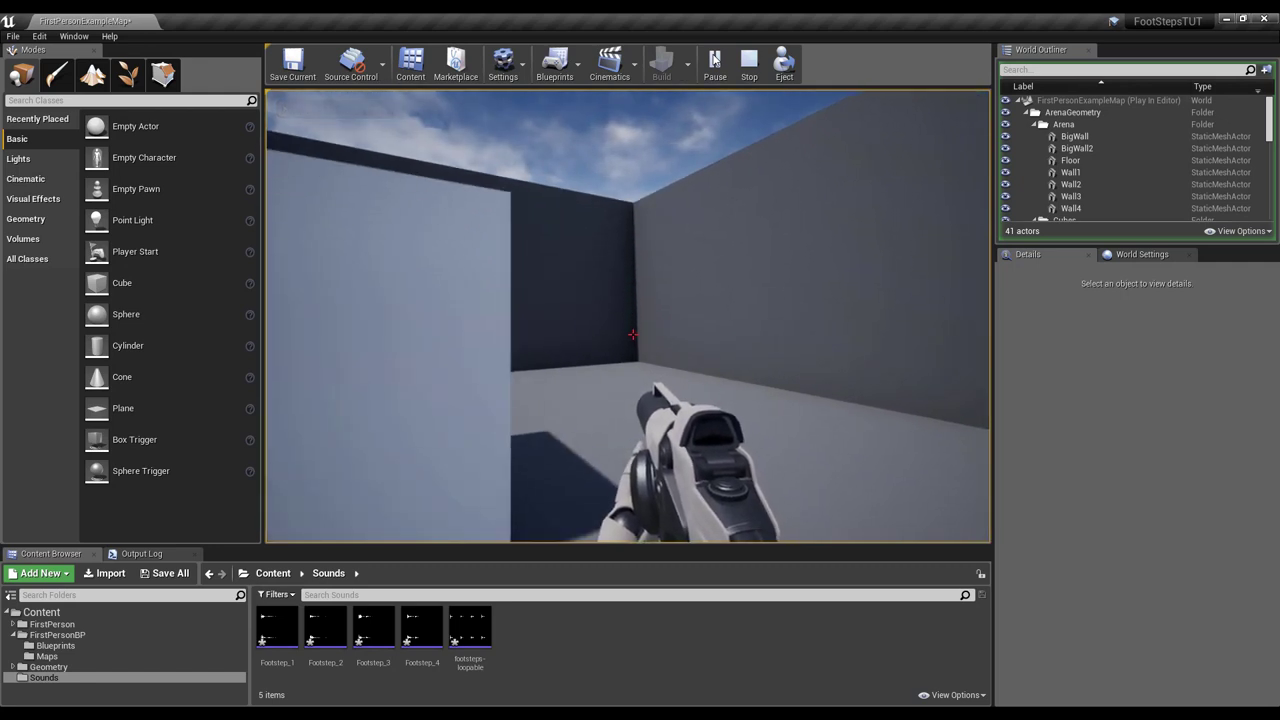
{"action": "key", "text": "w"}
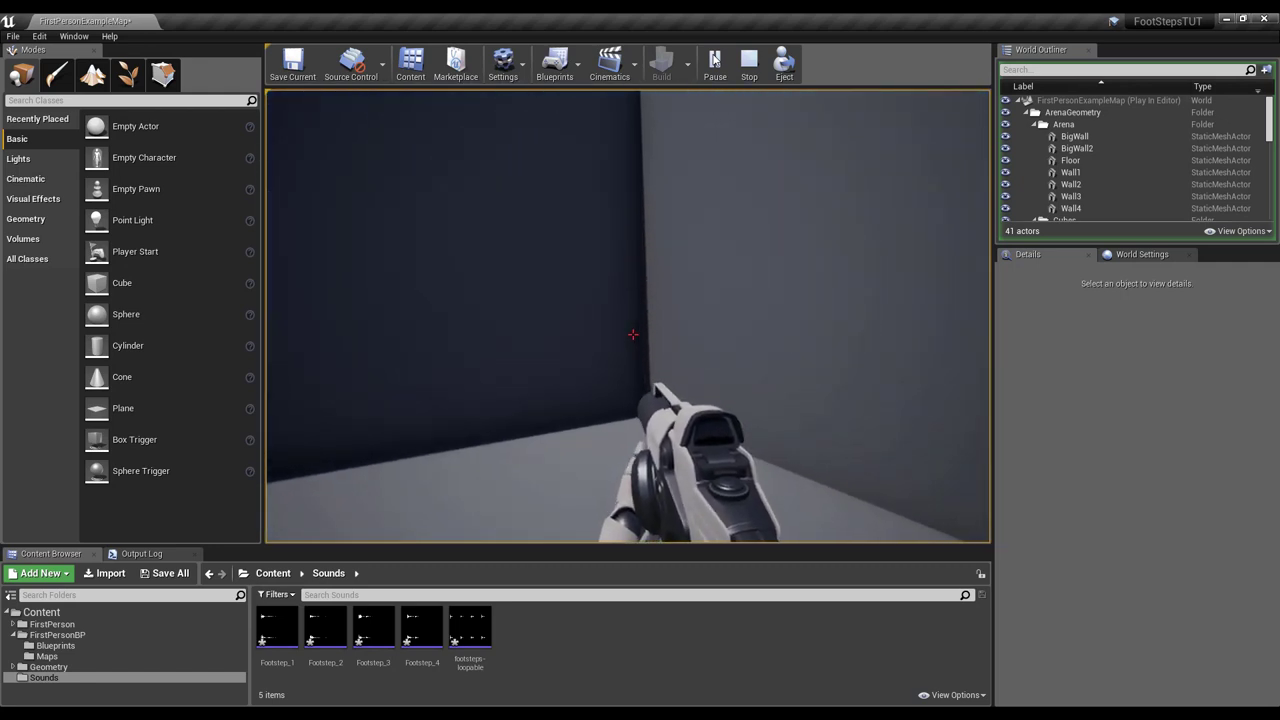
{"action": "key", "text": "s"}
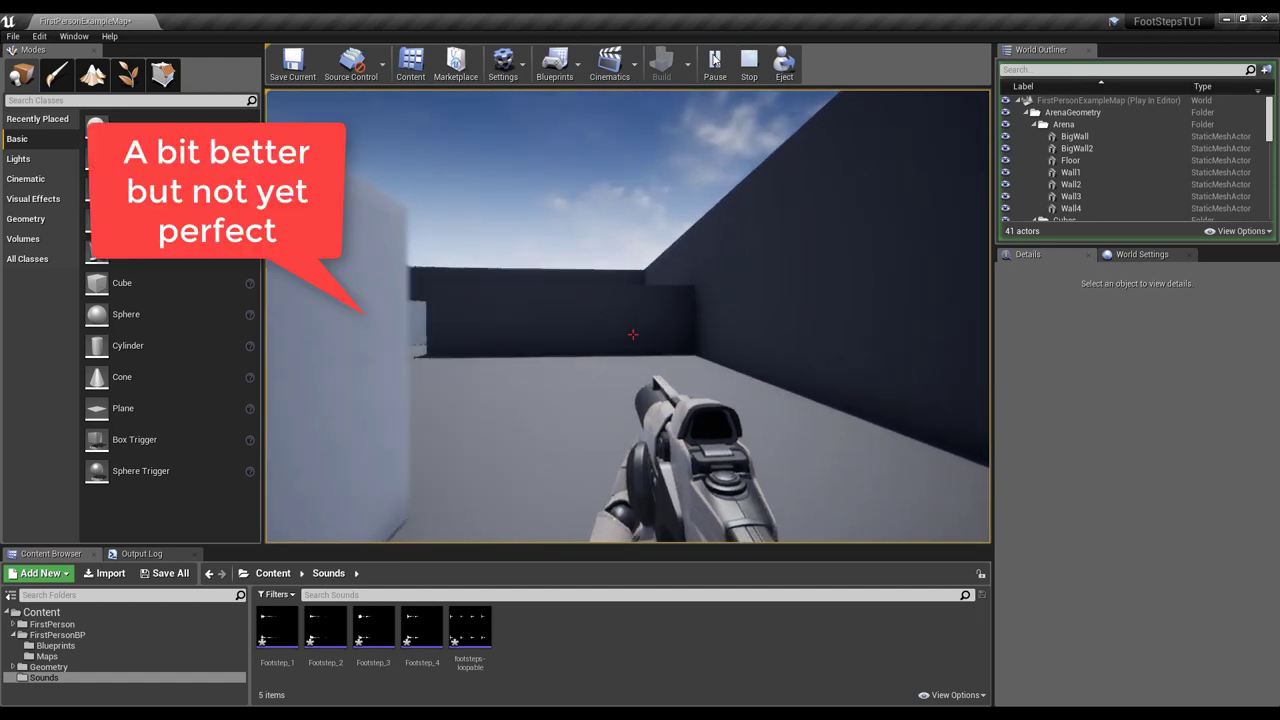
{"action": "key", "text": "s"}
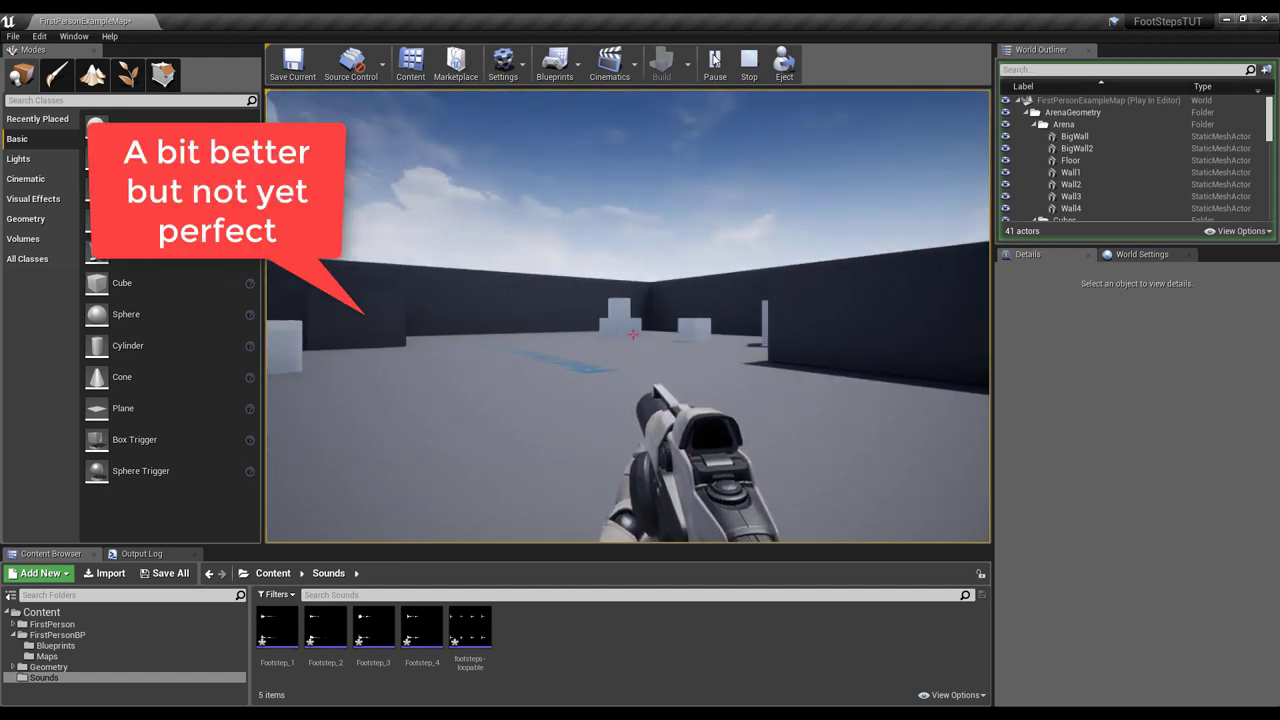
{"action": "key", "text": "w"}
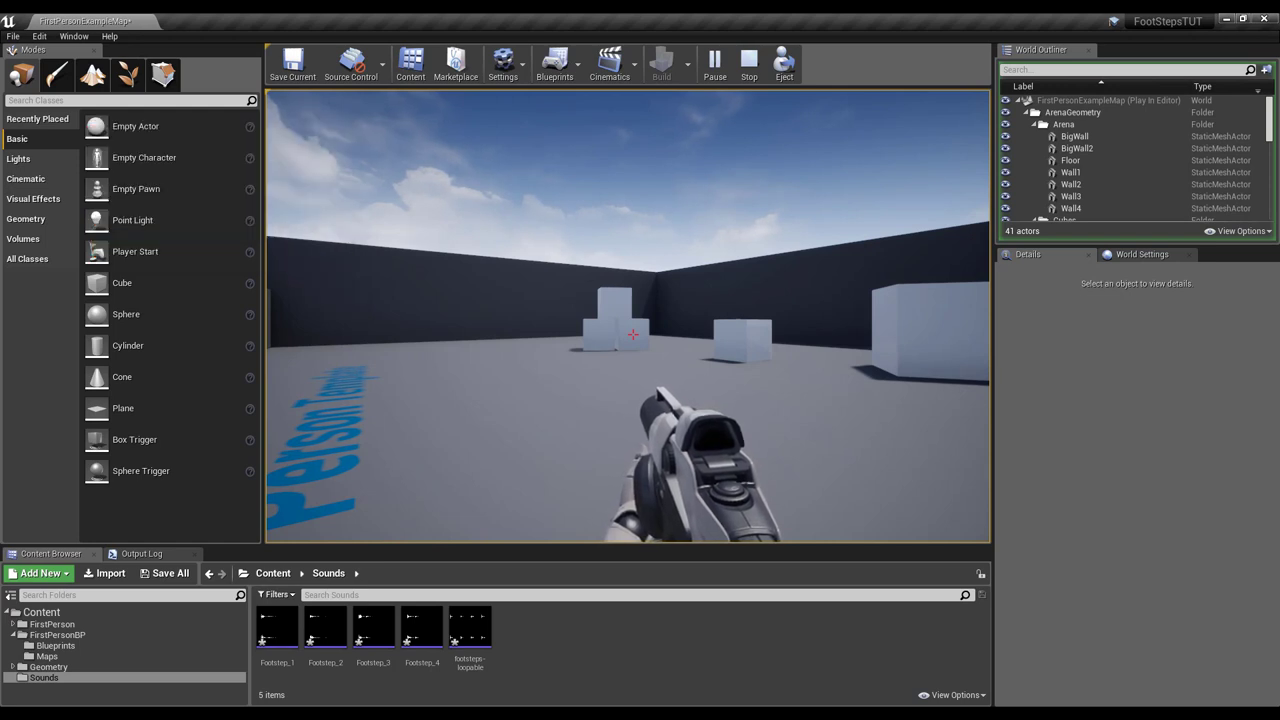
{"action": "key", "text": "Escape"}
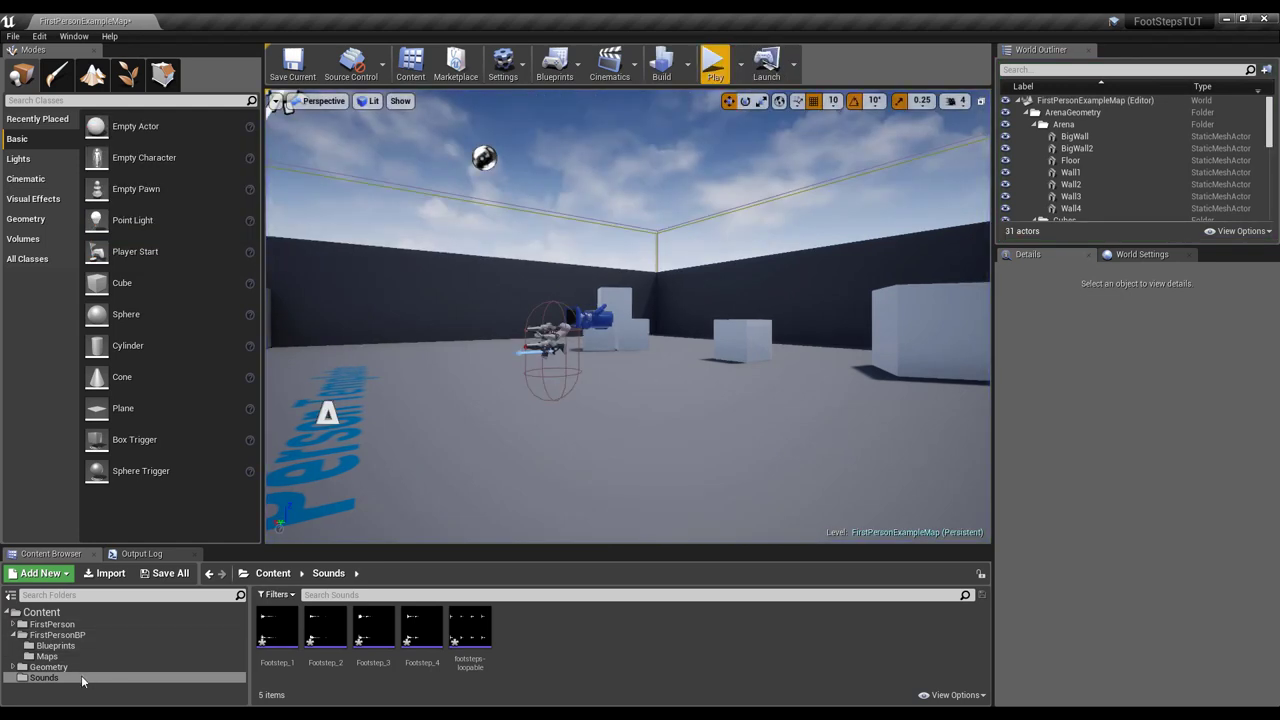
Step: Set StepDistance's default to 225 in FirstPersonCharacter, compile, and close the Blueprint editor
{"action": "left_click", "coordinate": [55, 646]}
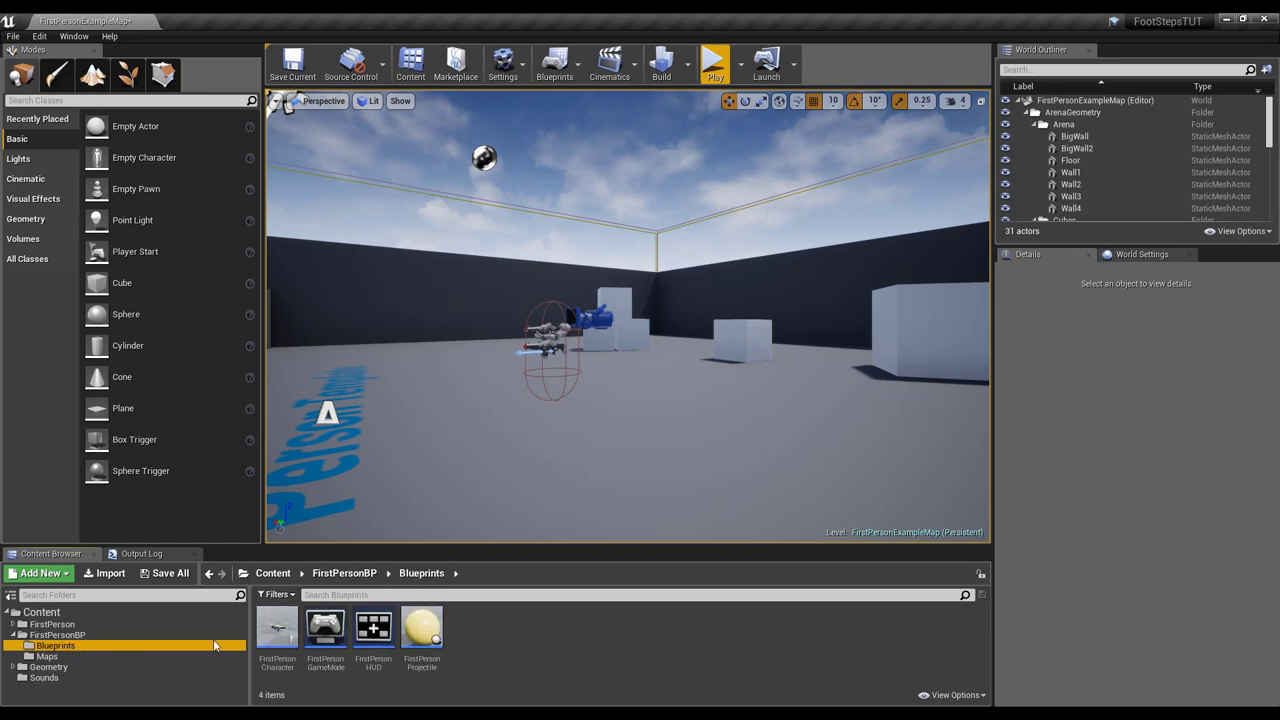
{"action": "double_click", "coordinate": [277, 627]}
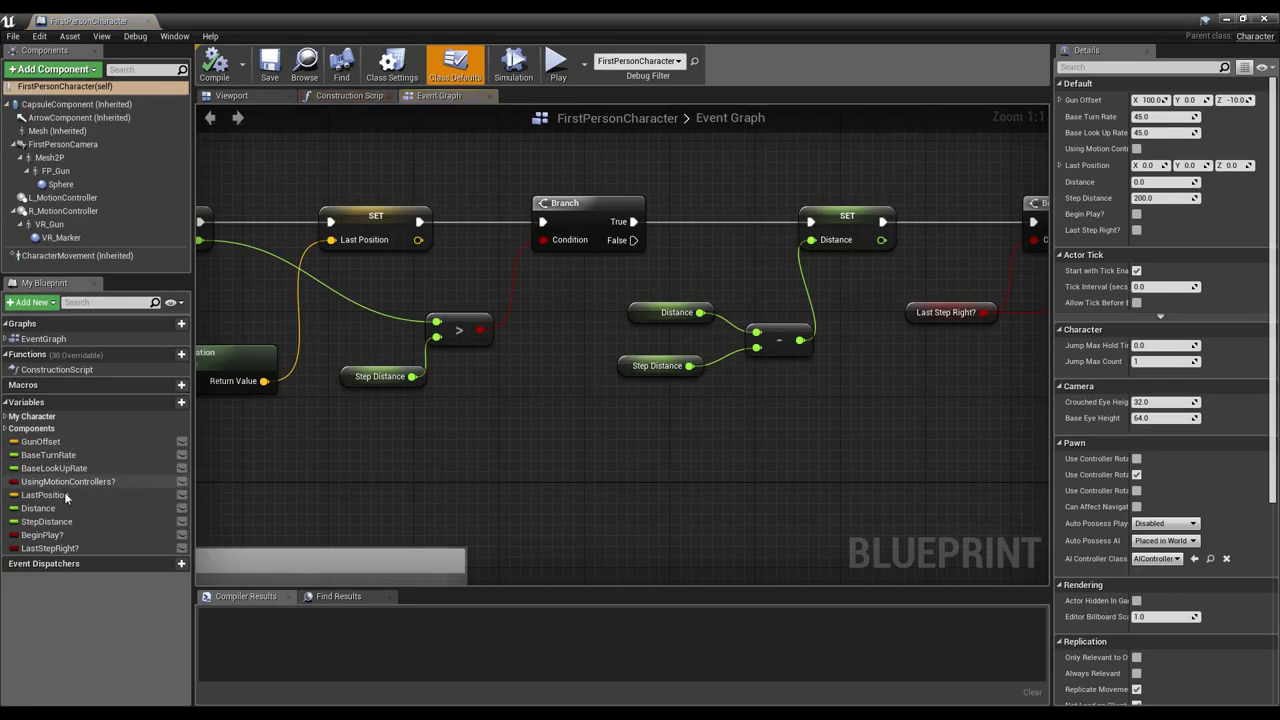
{"action": "left_click", "coordinate": [46, 521]}
{"action": "left_click", "coordinate": [1163, 325]}
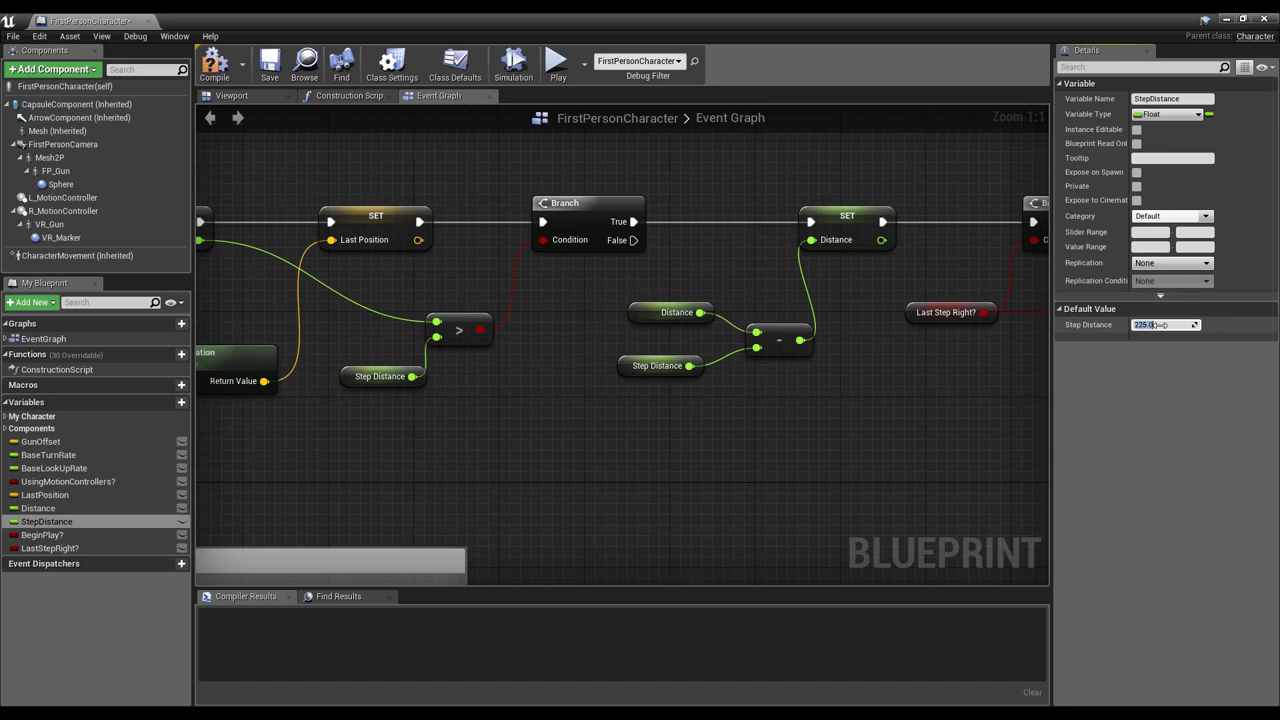
{"action": "key", "text": "Return"}
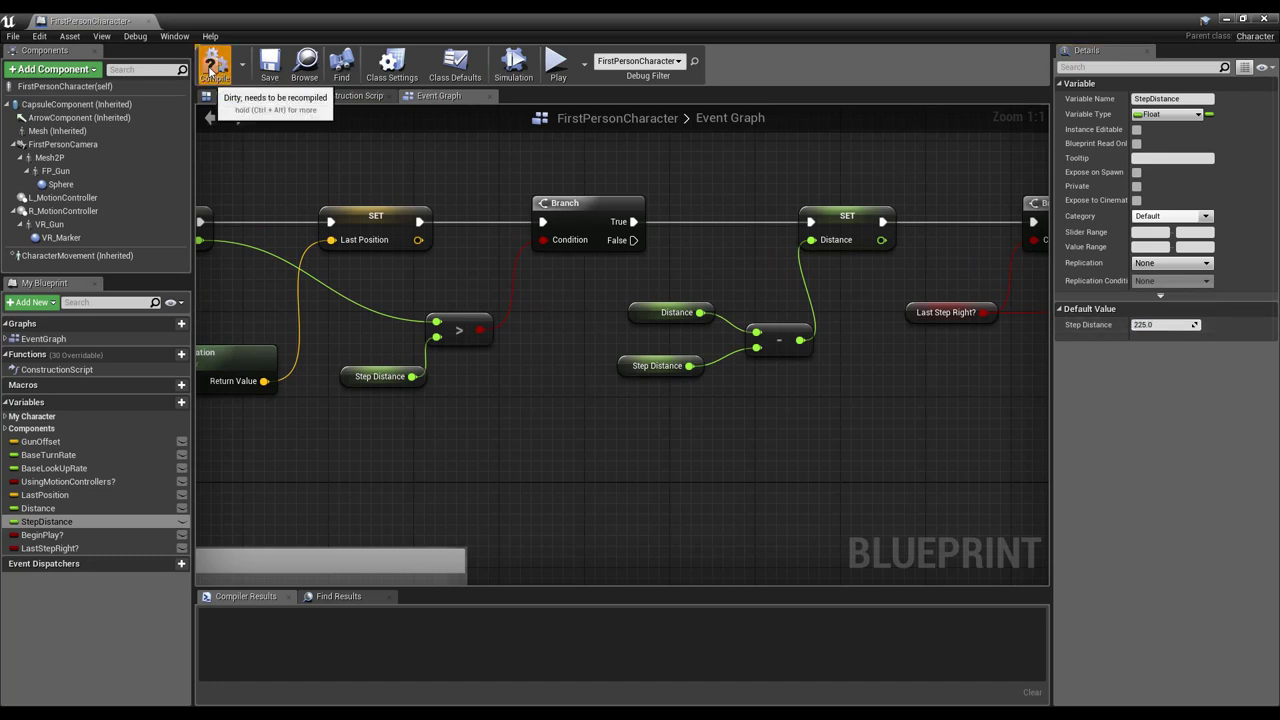
{"action": "left_click", "coordinate": [214, 70]}
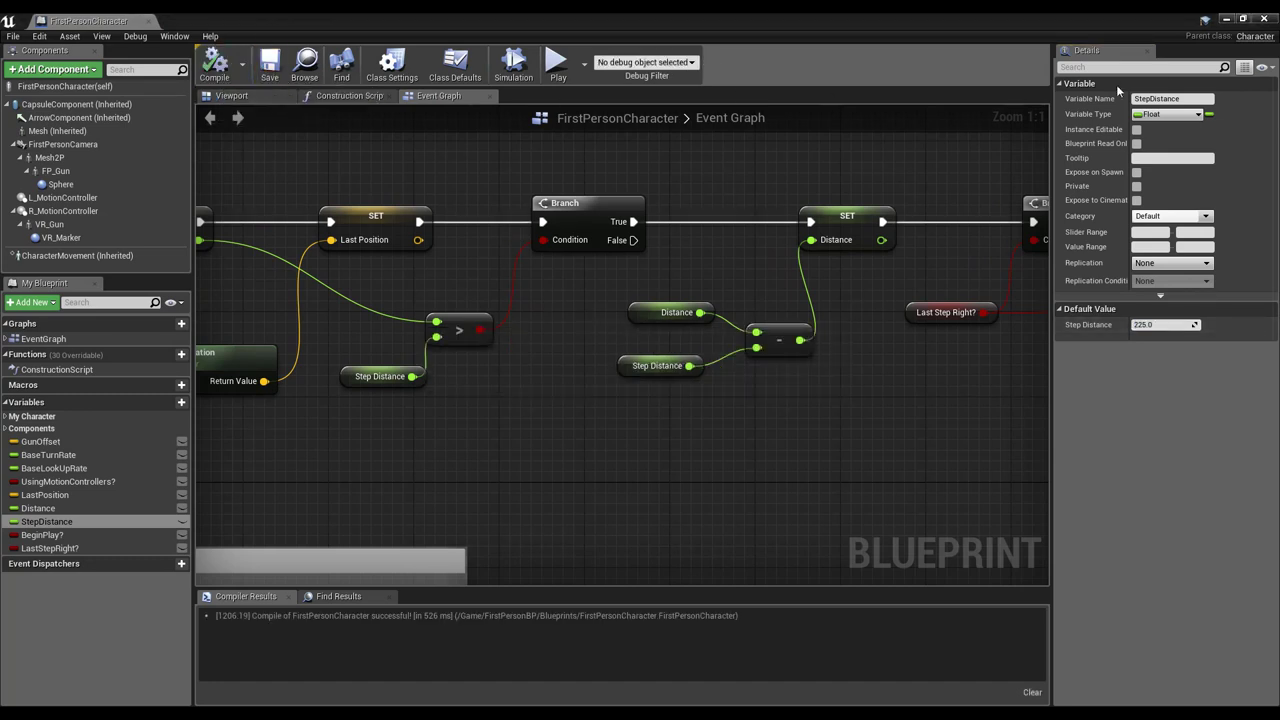
{"action": "left_click", "coordinate": [1268, 19]}
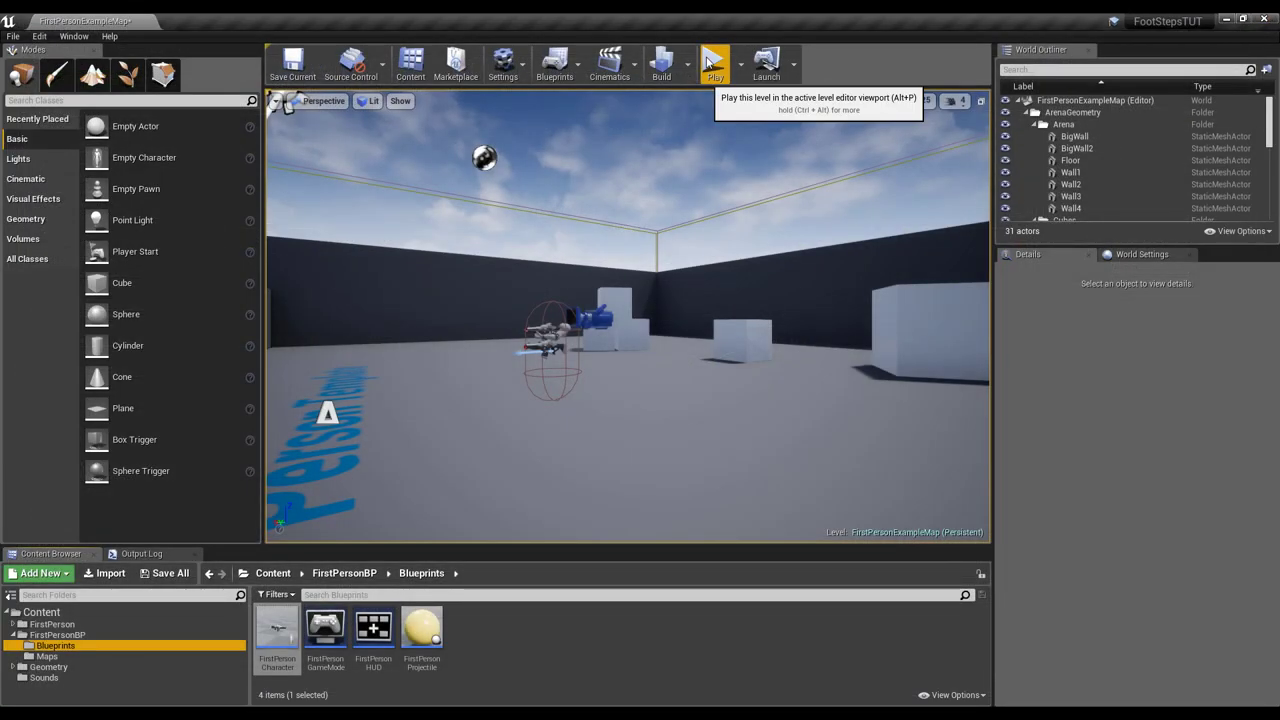
Step: Start Play and walk back and forth among the white boxes and walls with 225 step distance
{"action": "left_click", "coordinate": [712, 62]}
{"action": "key", "text": "w"}
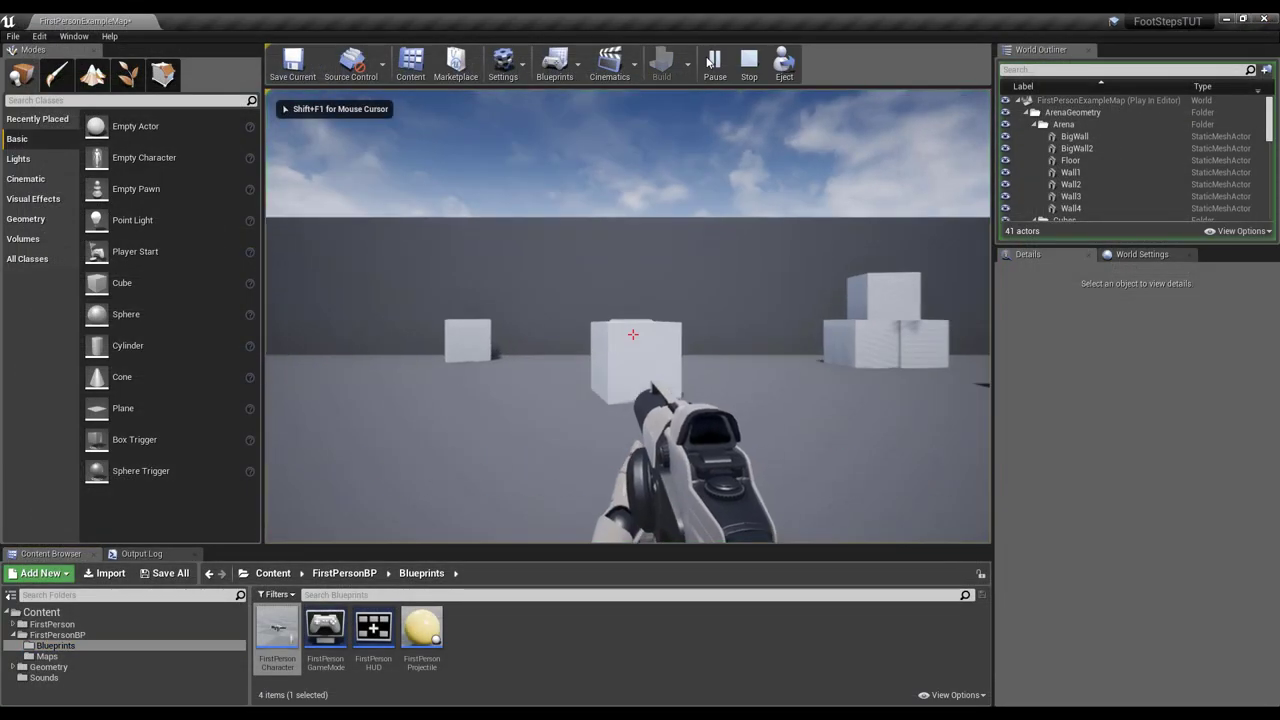
{"action": "key", "text": "w"}
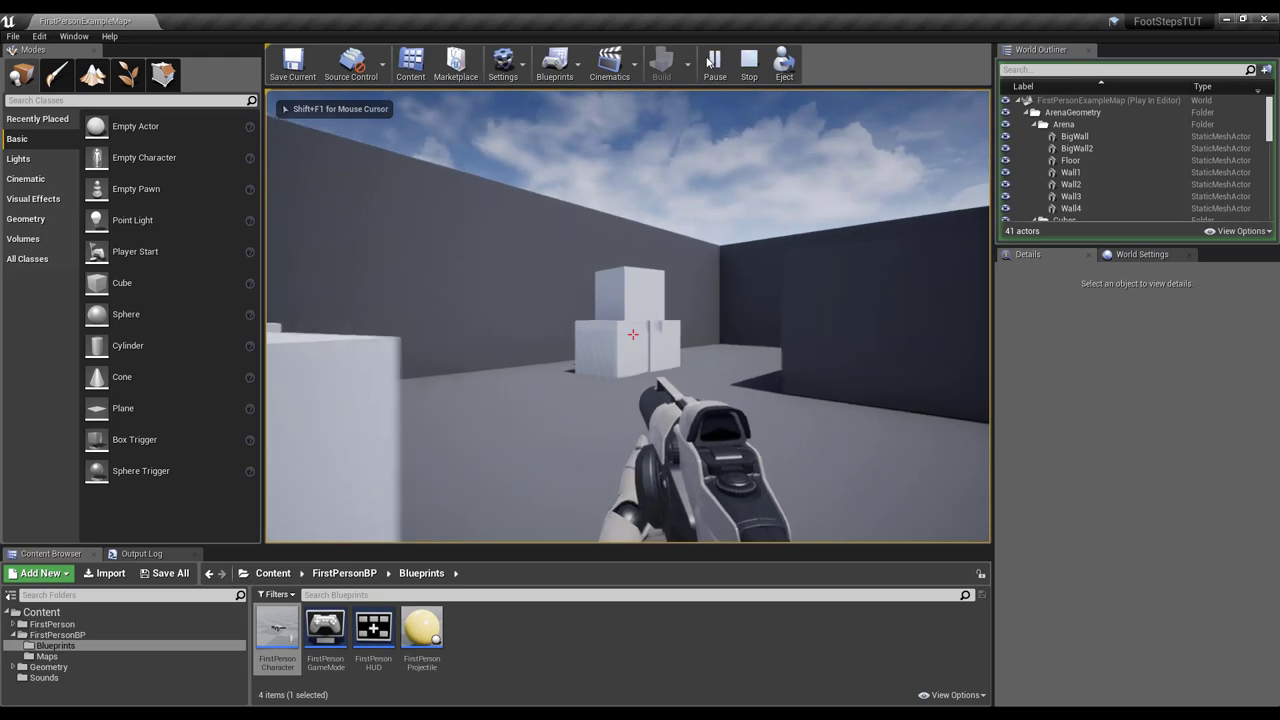
{"action": "key", "text": "w"}
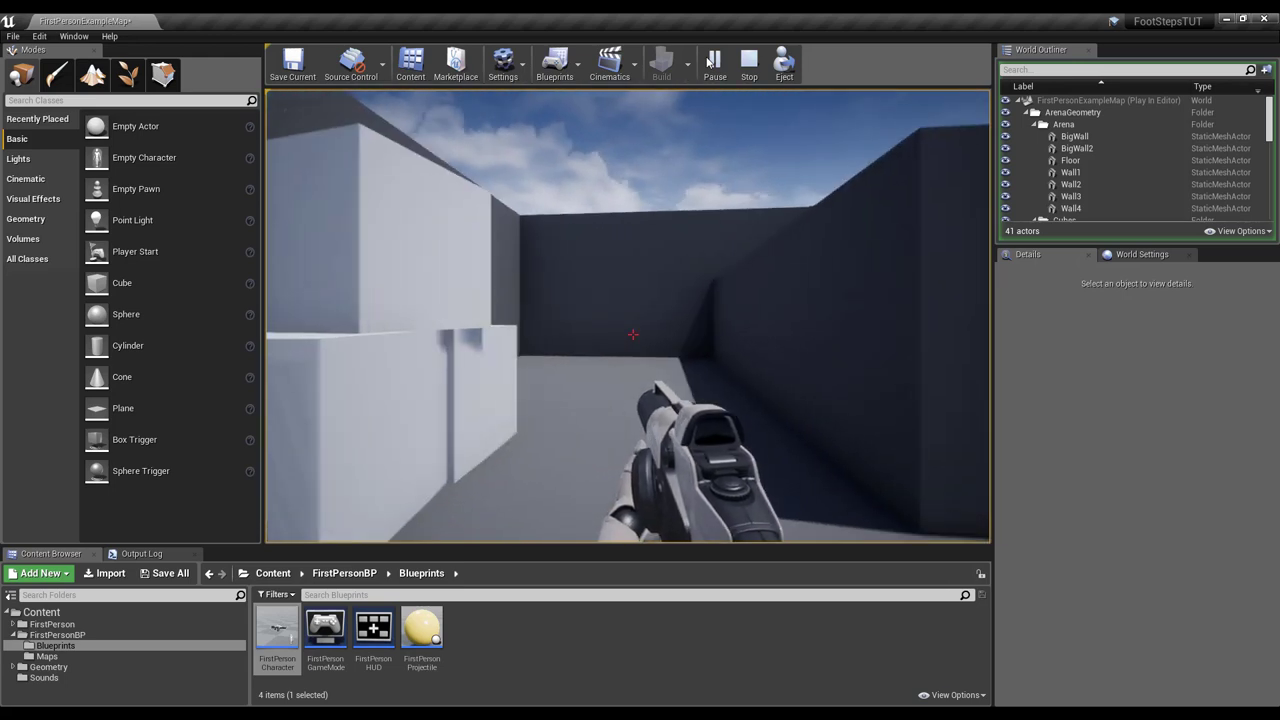
{"action": "key", "text": "w"}
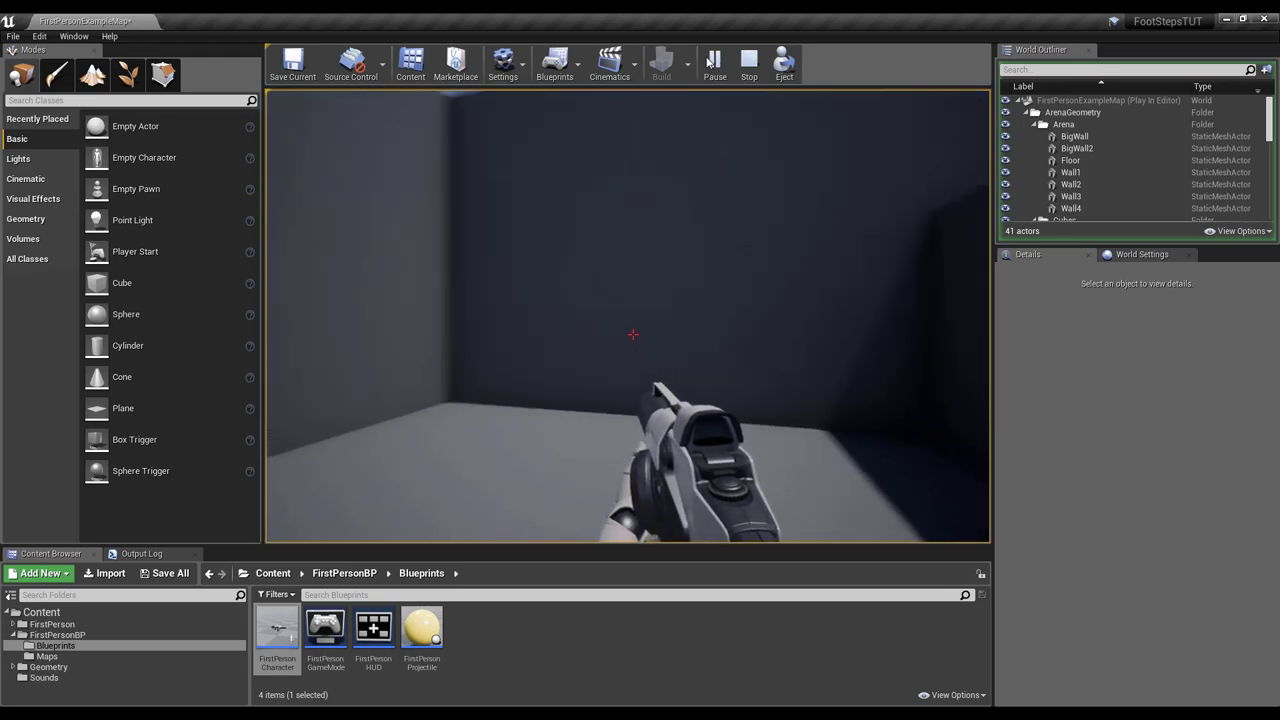
{"action": "key", "text": "s"}
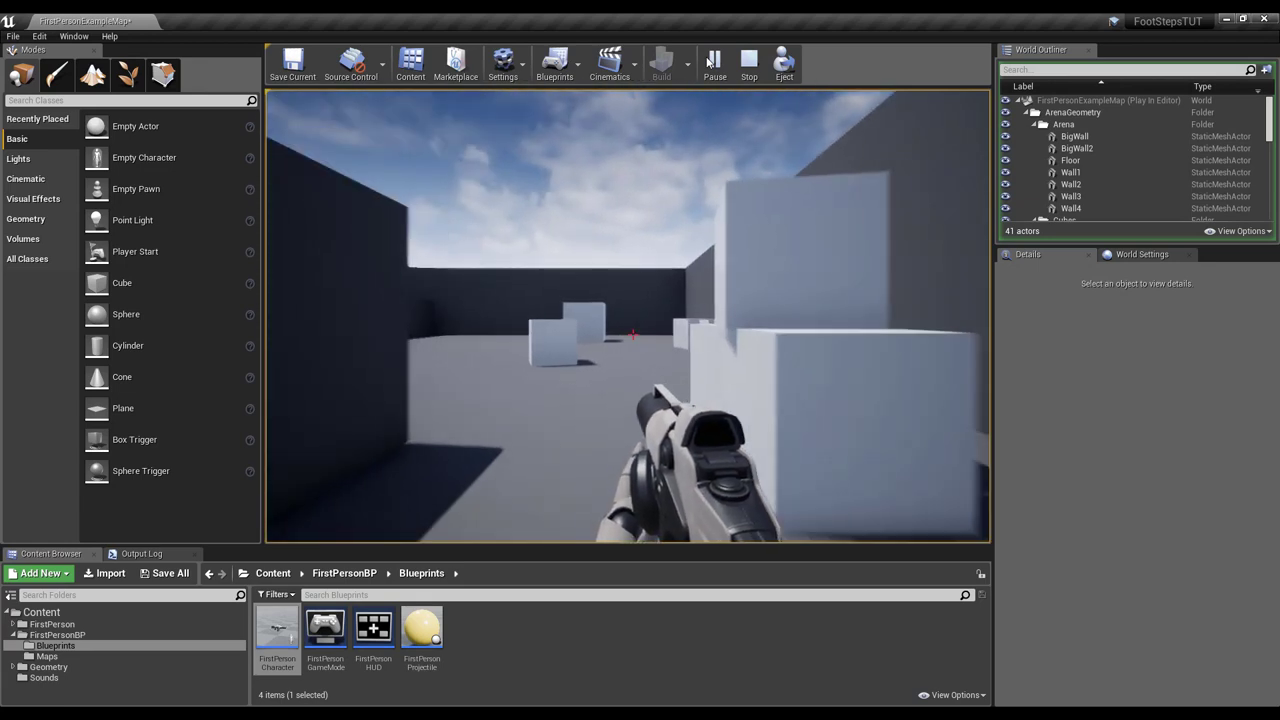
{"action": "key", "text": "w"}
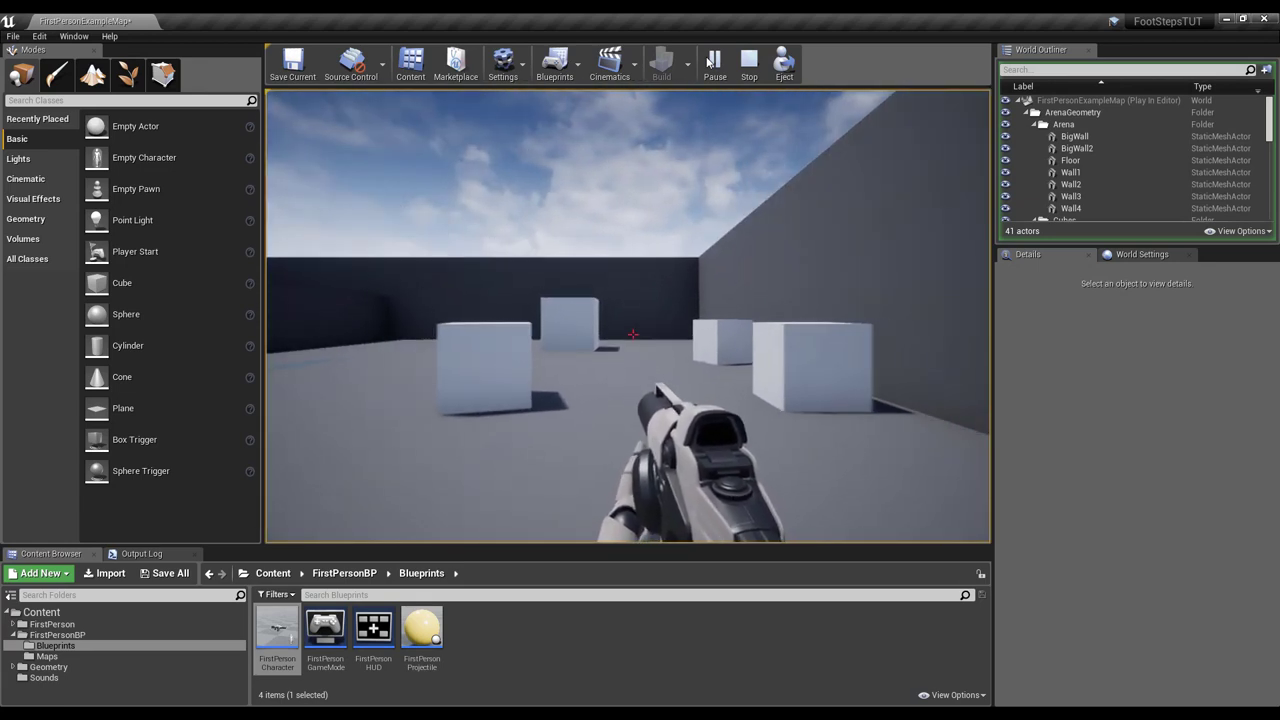
{"action": "key", "text": "s"}
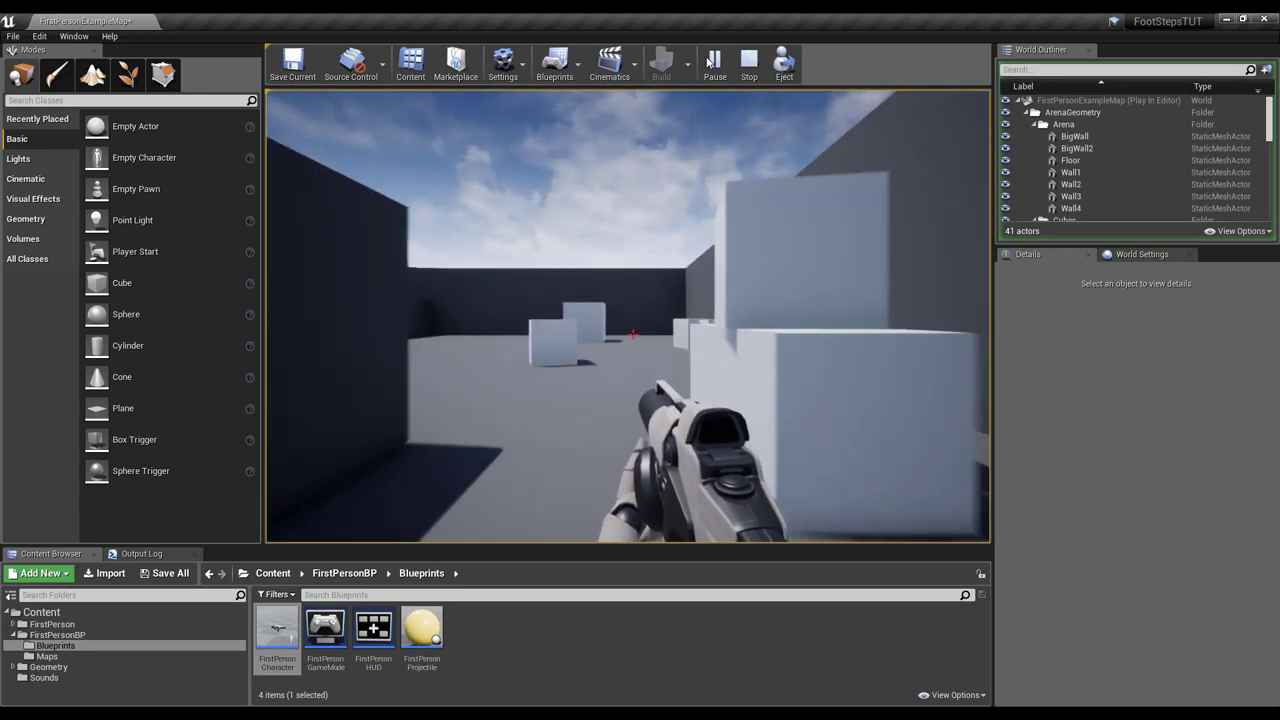
{"action": "key", "text": "w"}
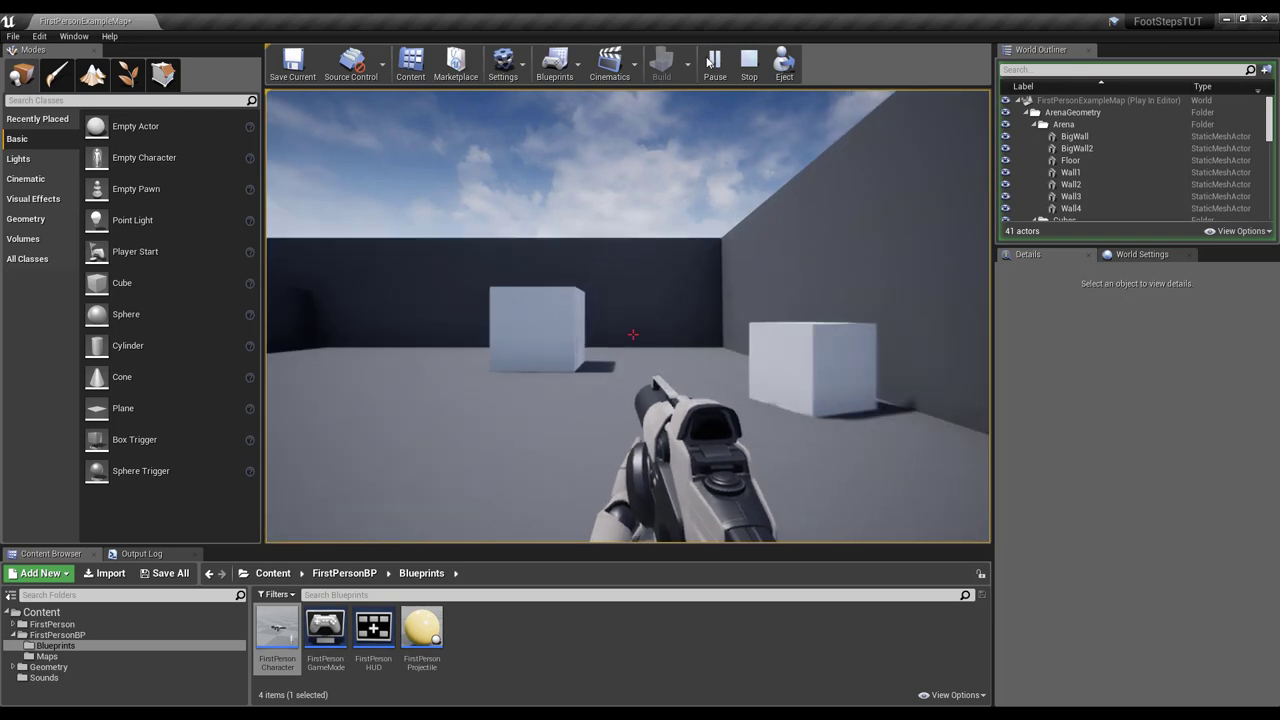
{"action": "key", "text": "w"}
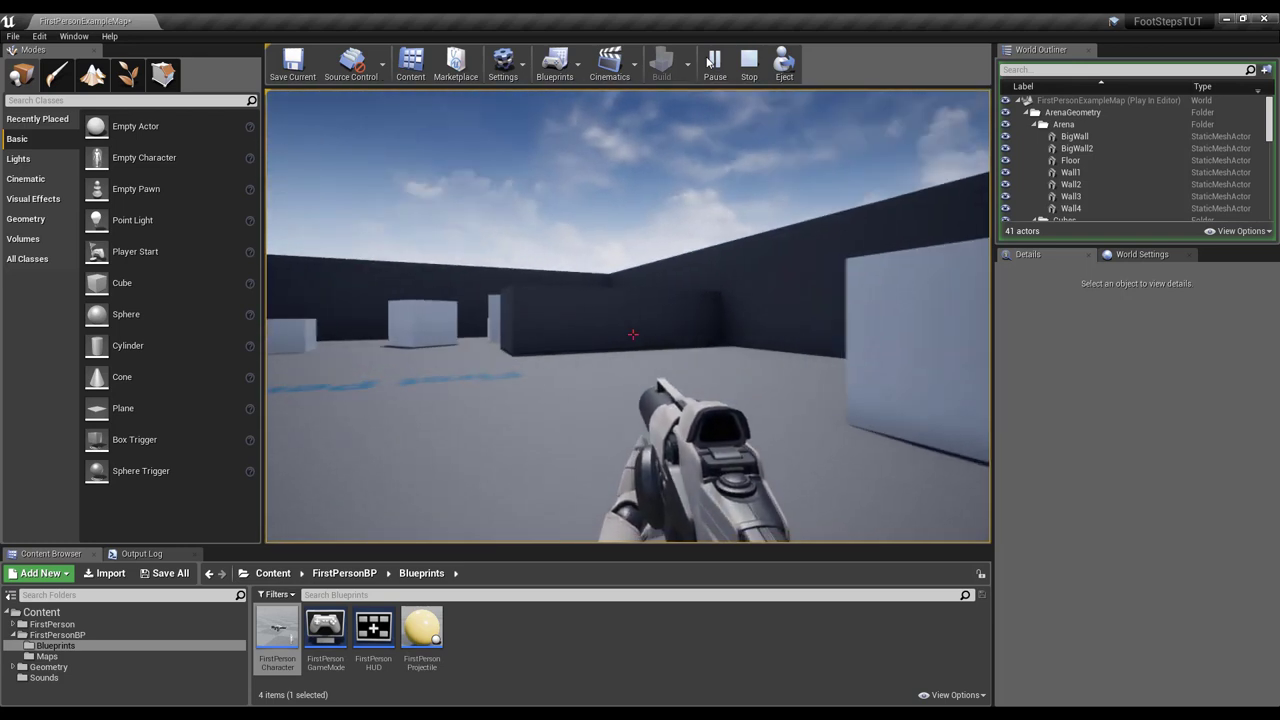
{"action": "key", "text": "w"}
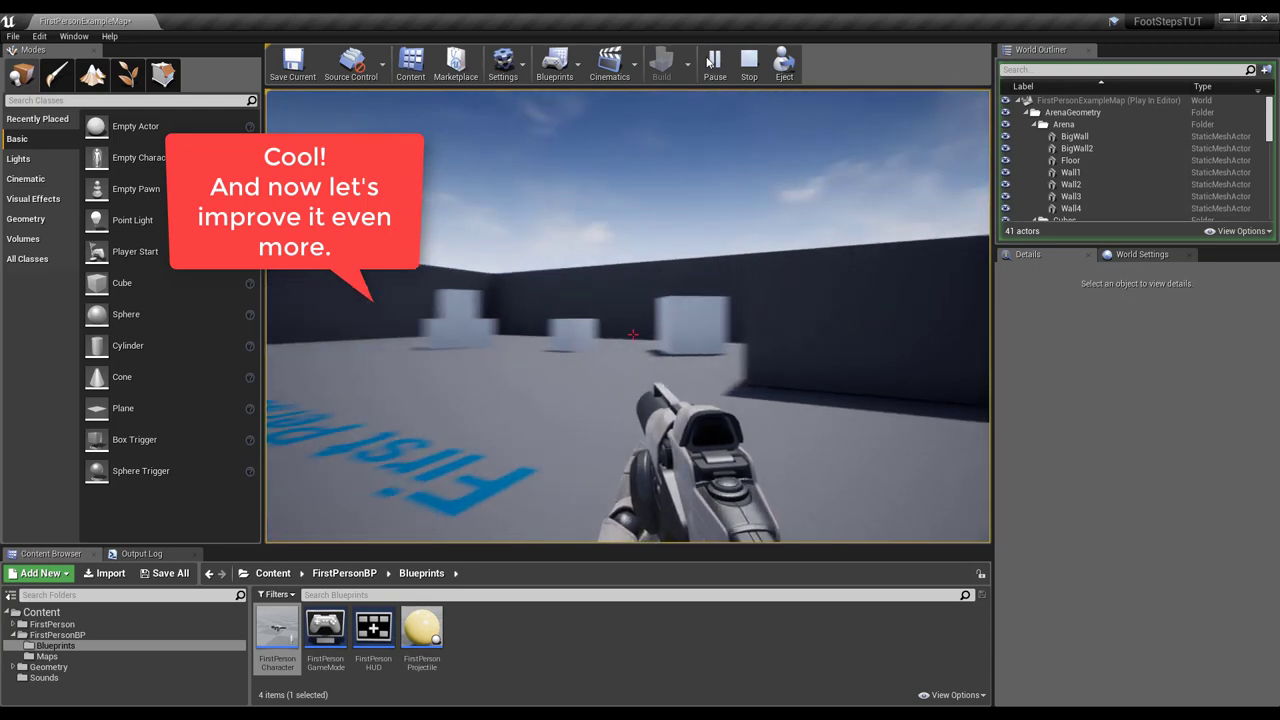
{"action": "key", "text": "w"}
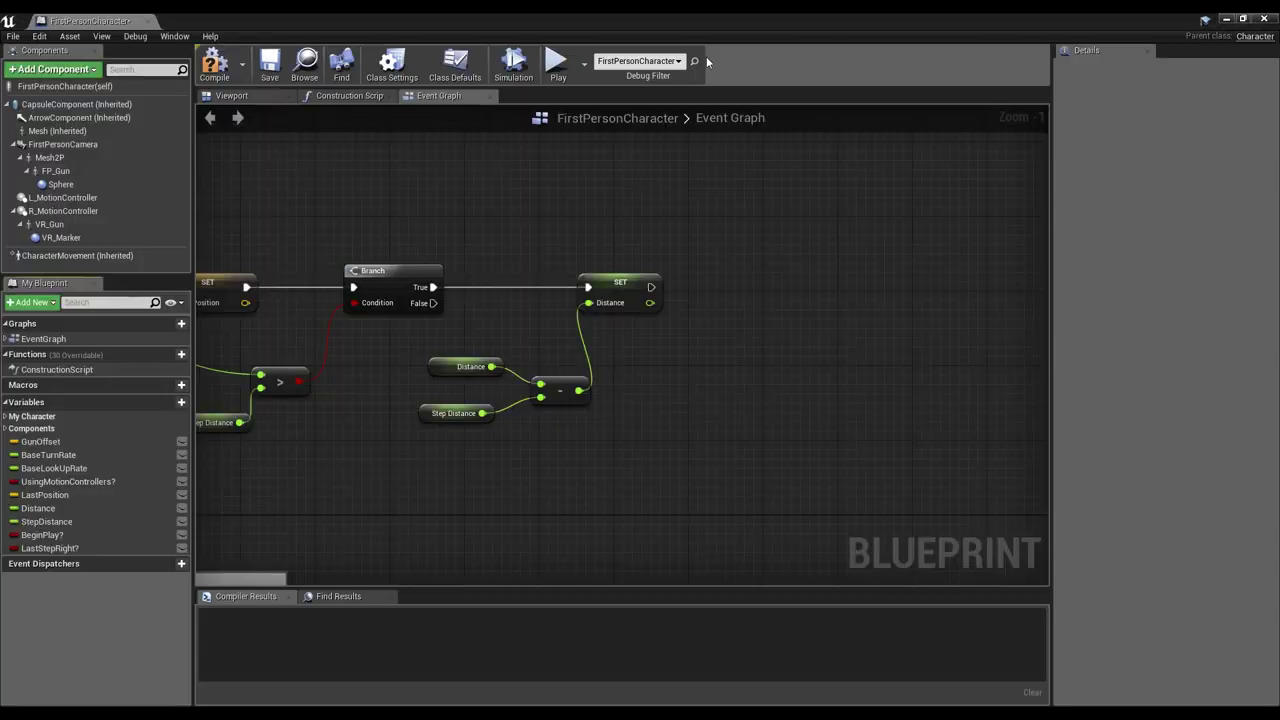
Step: Create an Integer variable StepSequence and place its getter in the Event Graph
{"action": "left_click", "coordinate": [182, 407]}
{"action": "type", "text": "StepSequence"}
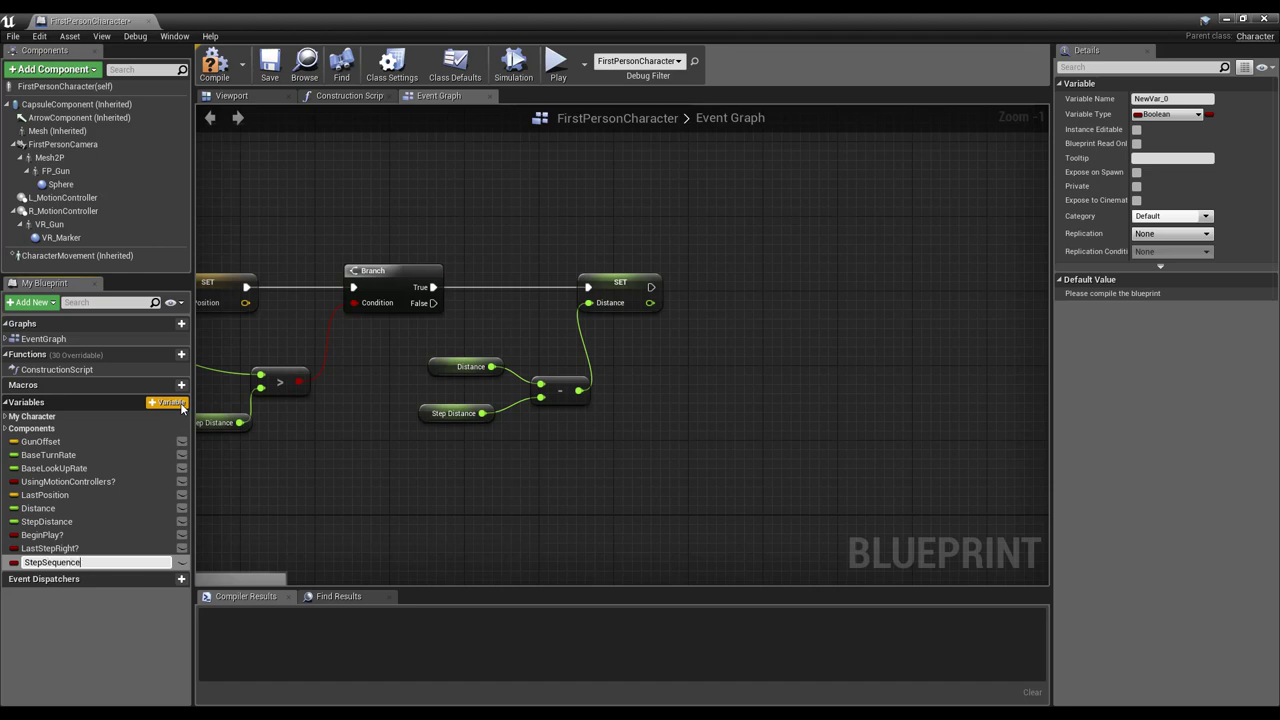
{"action": "key", "text": "Return"}
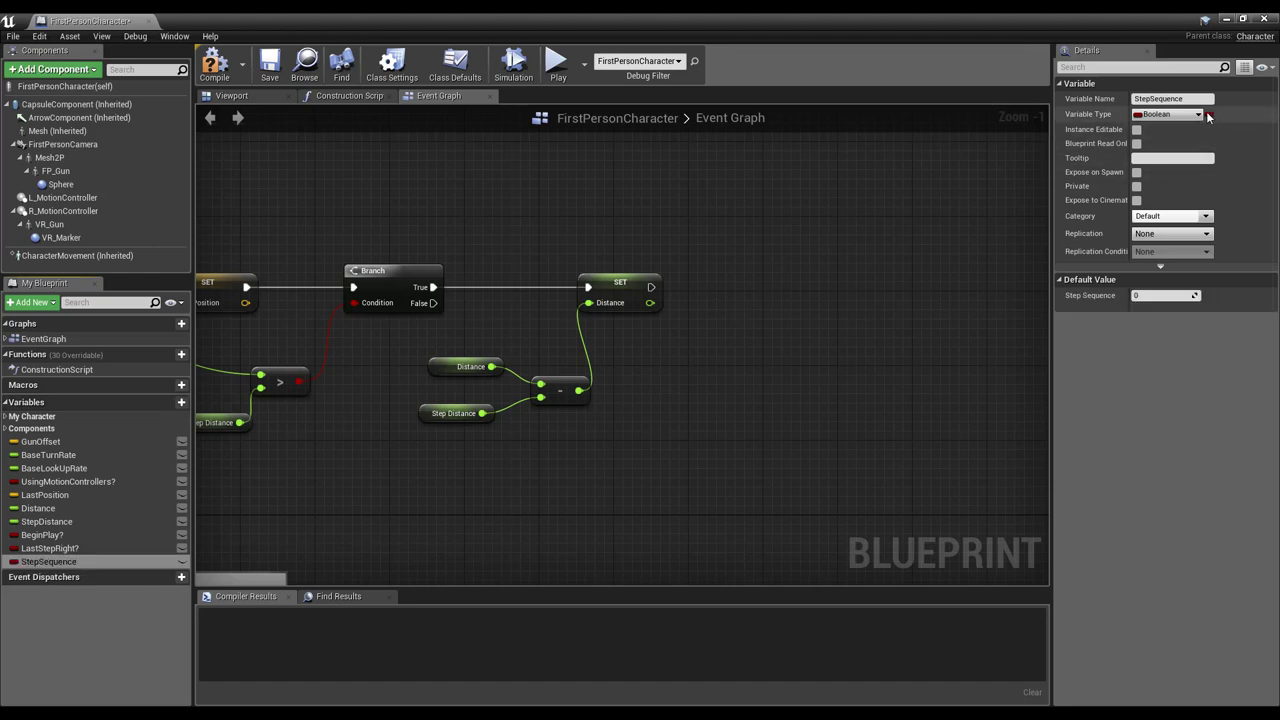
{"action": "left_click", "coordinate": [1199, 115]}
{"action": "left_click", "coordinate": [1040, 173]}
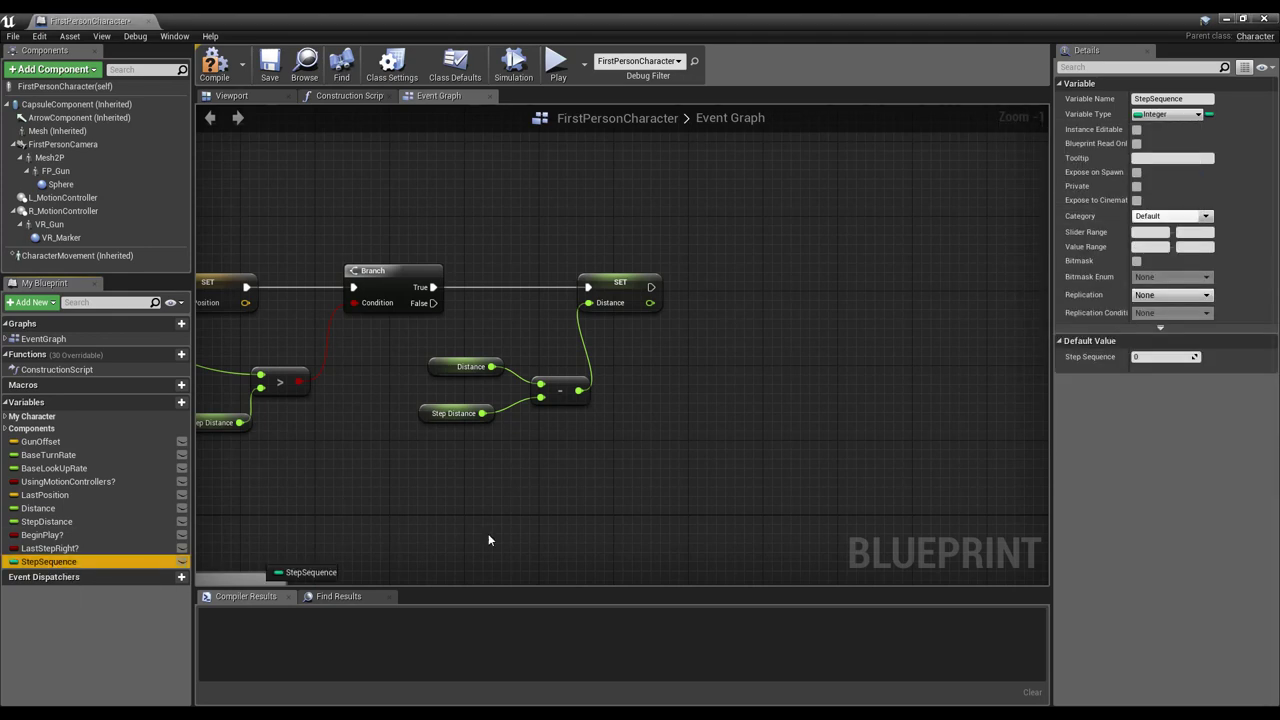
{"action": "mouse_move", "coordinate": [48, 562]}
{"action": "left_mouse_down"}
{"action": "mouse_move", "coordinate": [680, 360]}
{"action": "mouse_move", "coordinate": [782, 313]}
{"action": "left_mouse_up"}
Step: Add a StepSequence-driven Switch on Int after SET Distance, with output pins 0 to 3
{"action": "left_click", "coordinate": [704, 377]}
{"action": "type", "text": "s"}
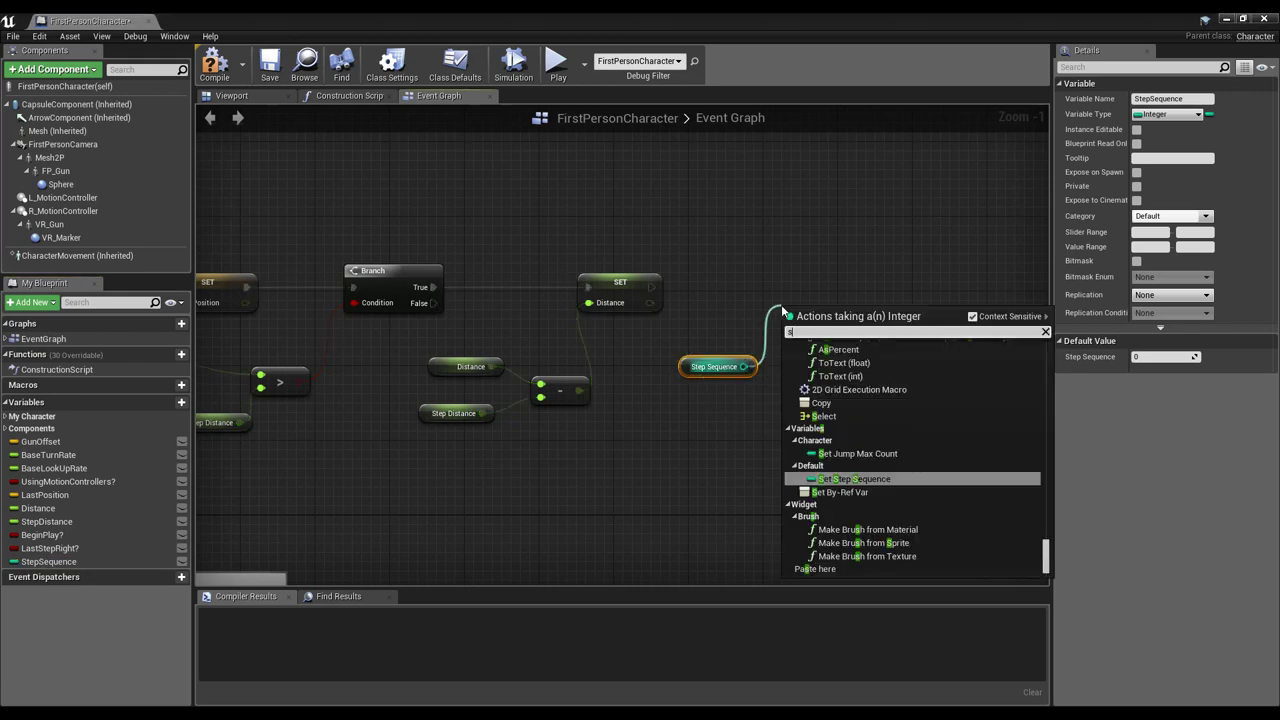
{"action": "type", "text": "witch"}
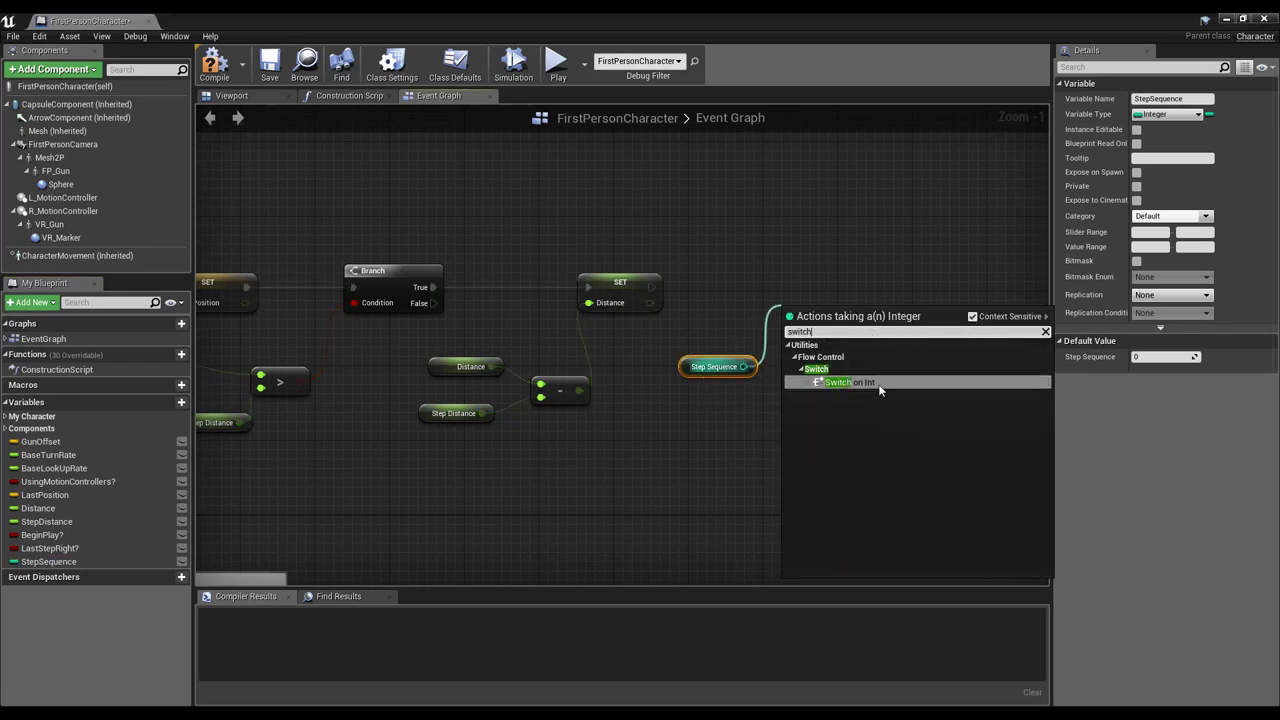
{"action": "left_click", "coordinate": [879, 385]}
{"action": "left_click_drag", "start_coordinate": [845, 317], "coordinate": [845, 270]}
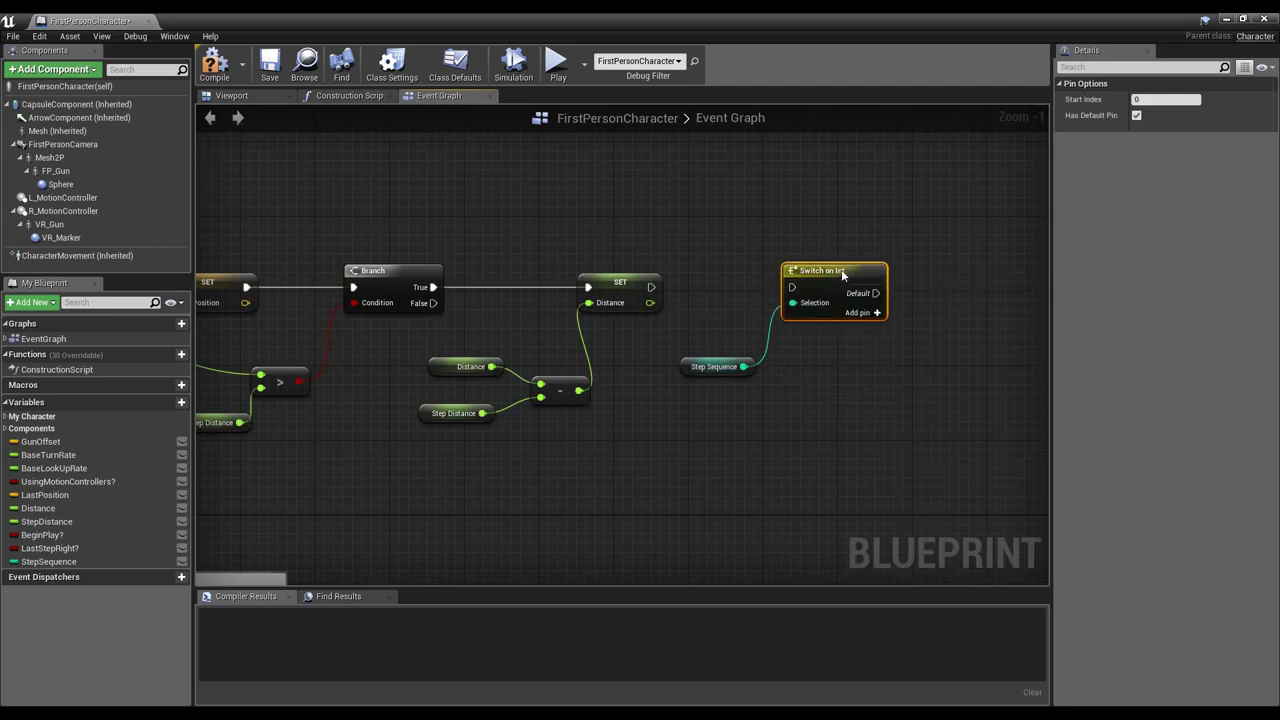
{"action": "left_click_drag", "start_coordinate": [656, 291], "coordinate": [794, 290]}
{"action": "right_click_drag", "start_coordinate": [862, 361], "coordinate": [592, 374]}
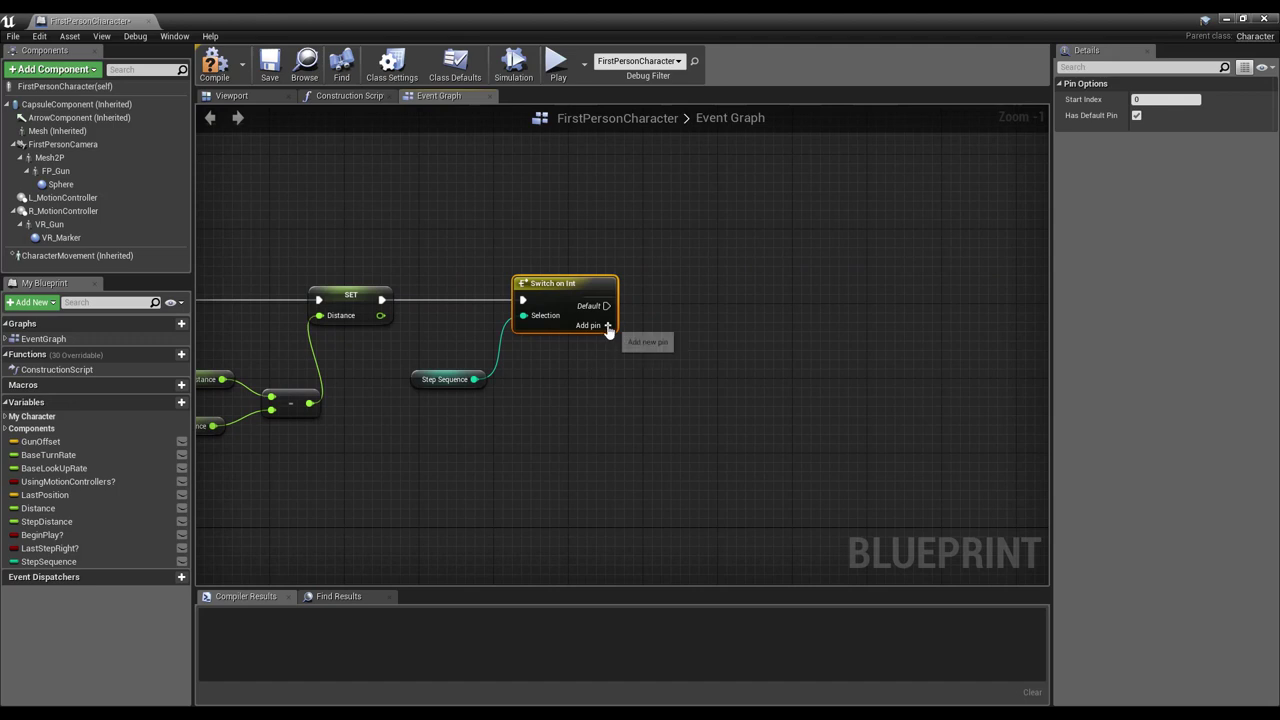
{"action": "left_click", "coordinate": [607, 327]}
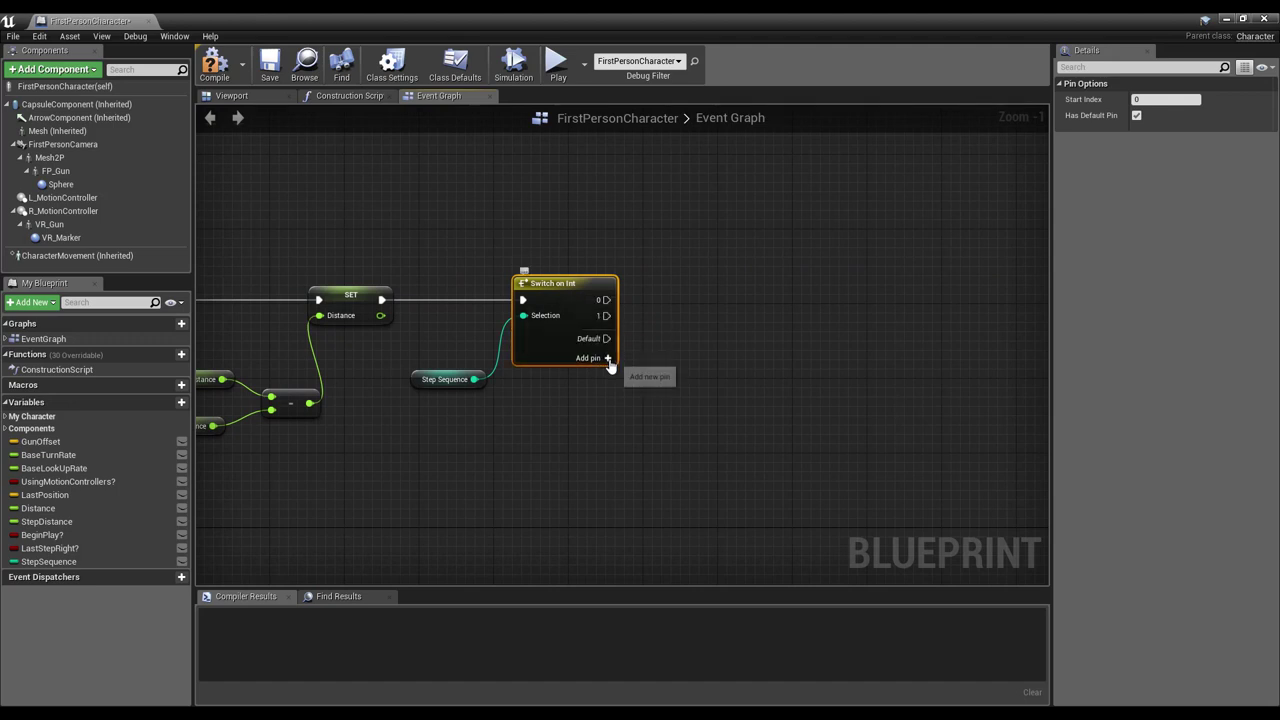
{"action": "left_click", "coordinate": [607, 375]}
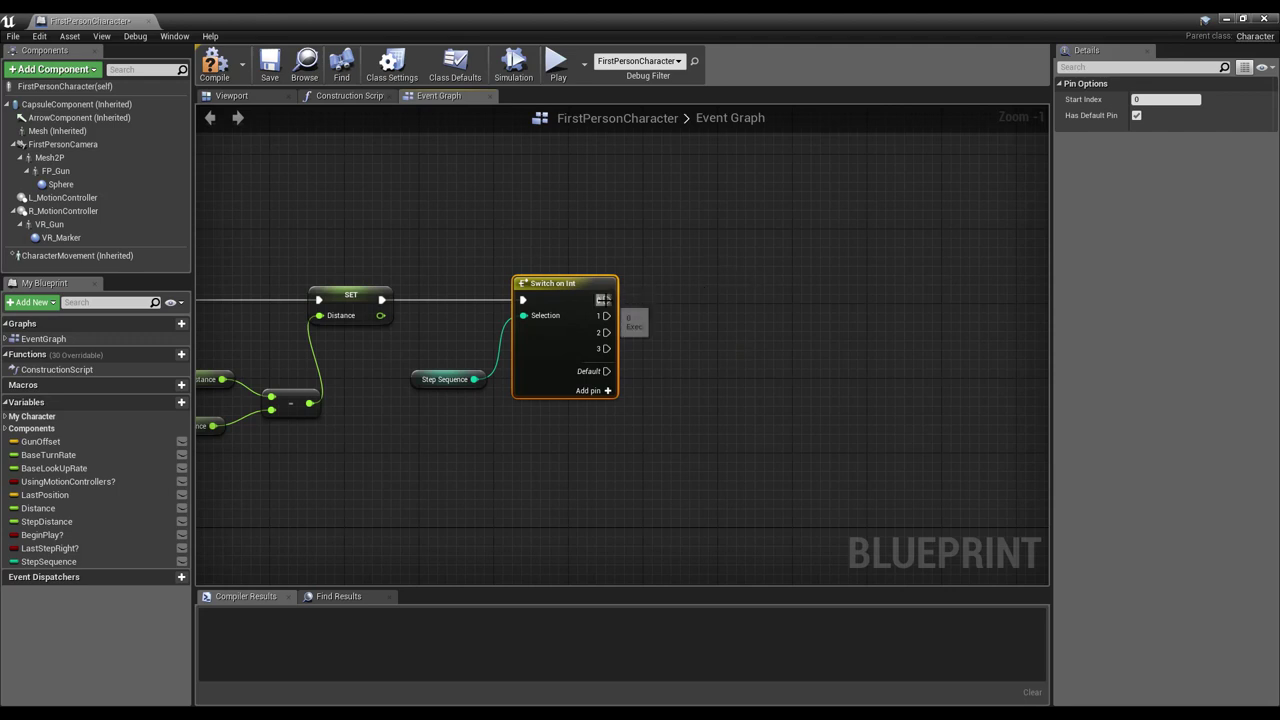
{"action": "left_click_drag", "start_coordinate": [604, 299], "coordinate": [676, 228]}
Step: Wire switch outputs 0 and 1 to Play Sound 2D nodes playing Footstep_1 and Footstep_2
{"action": "type", "text": "pla"}
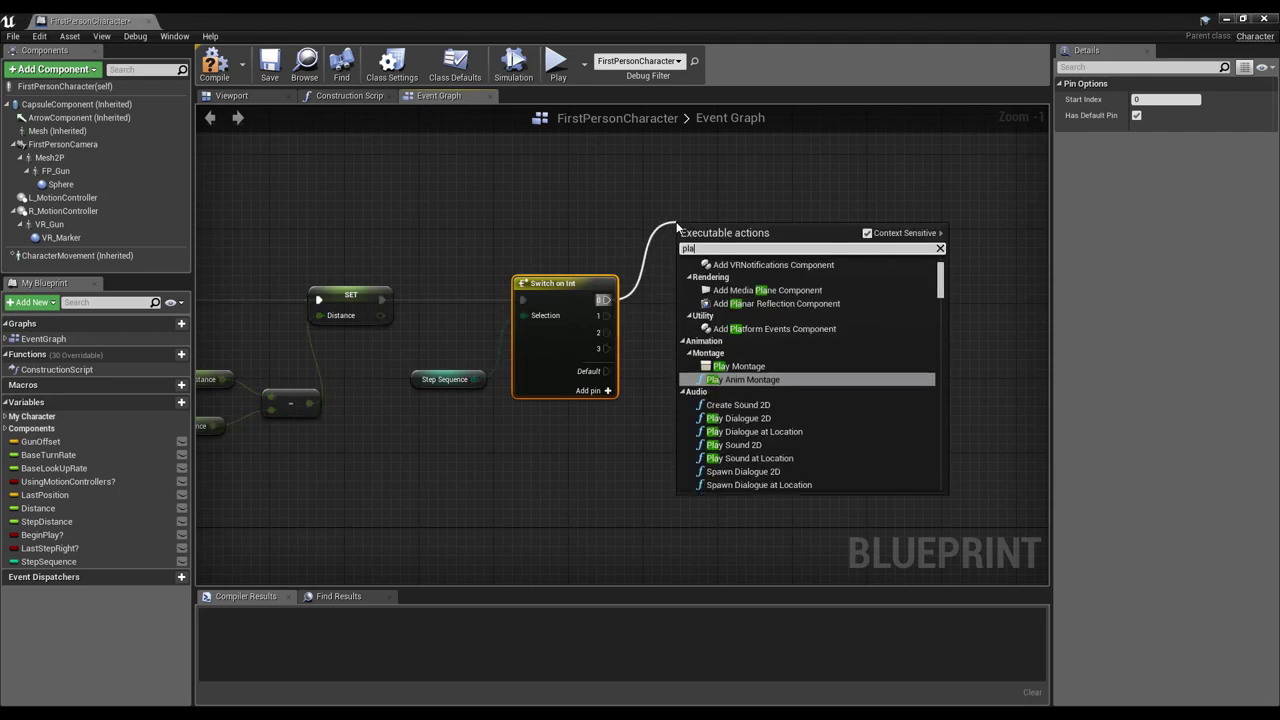
{"action": "type", "text": "y sound"}
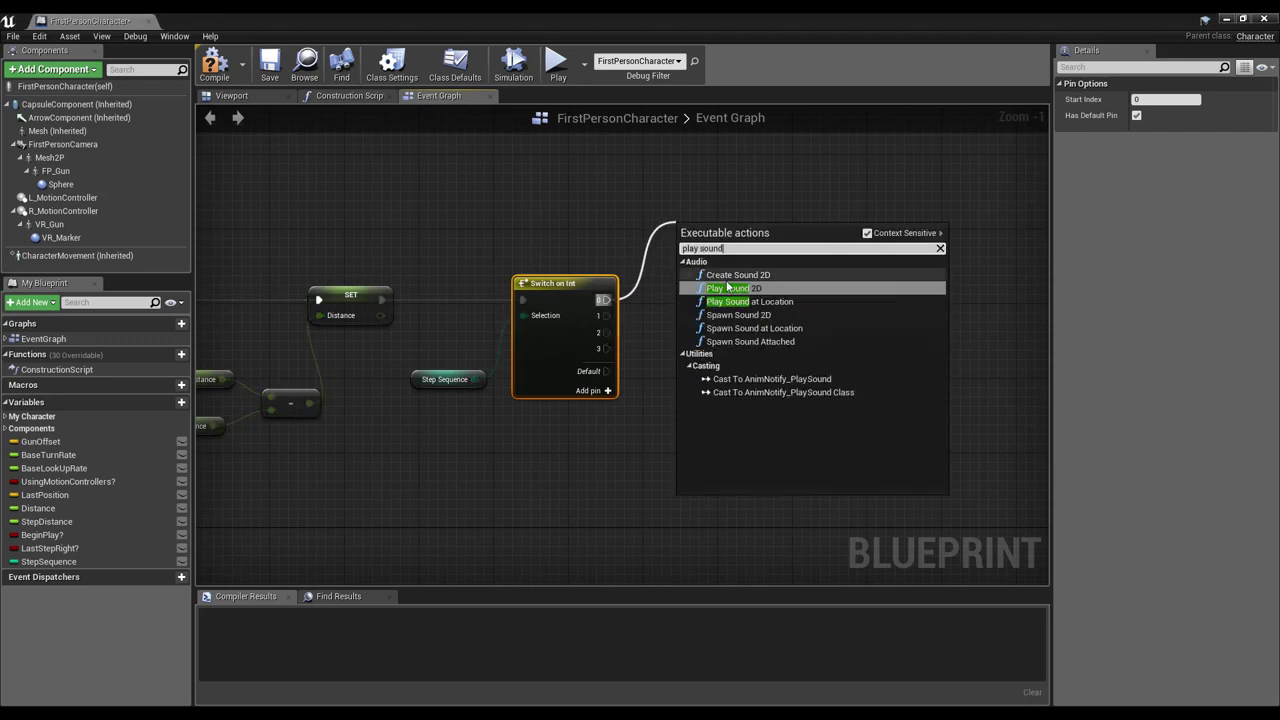
{"action": "left_click", "coordinate": [736, 286]}
{"action": "left_click", "coordinate": [736, 269]}
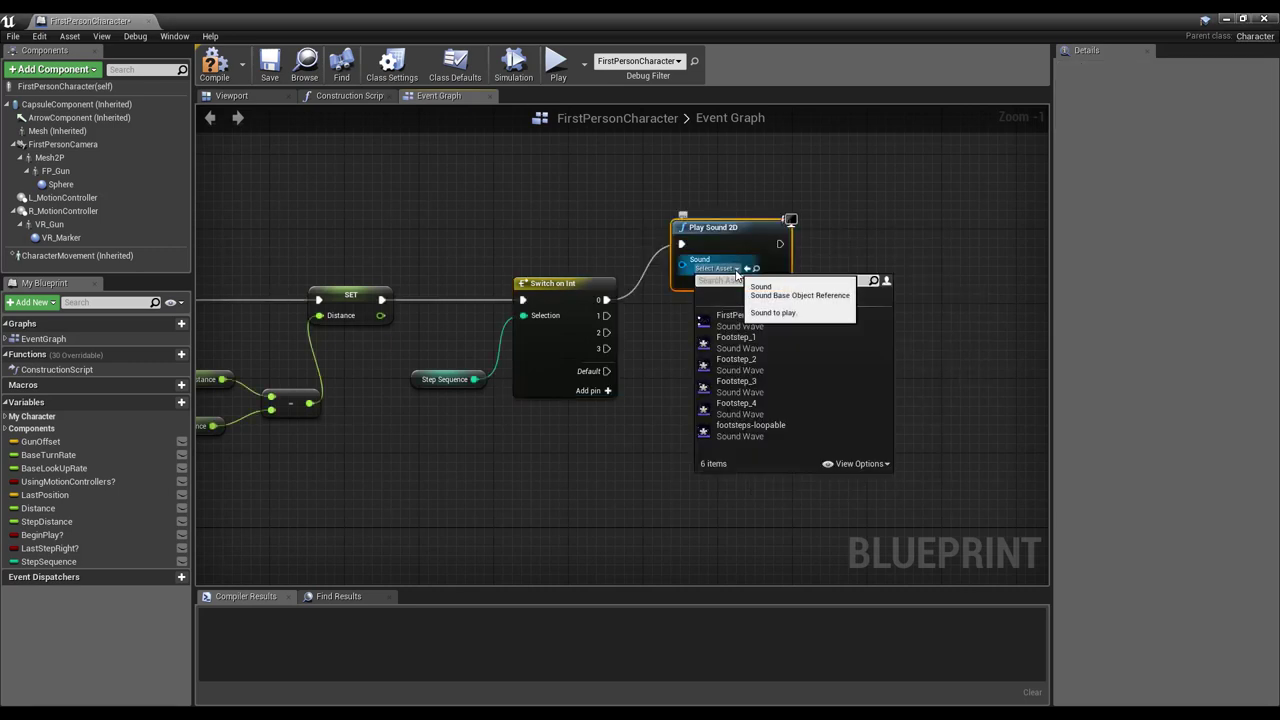
{"action": "left_click", "coordinate": [751, 339]}
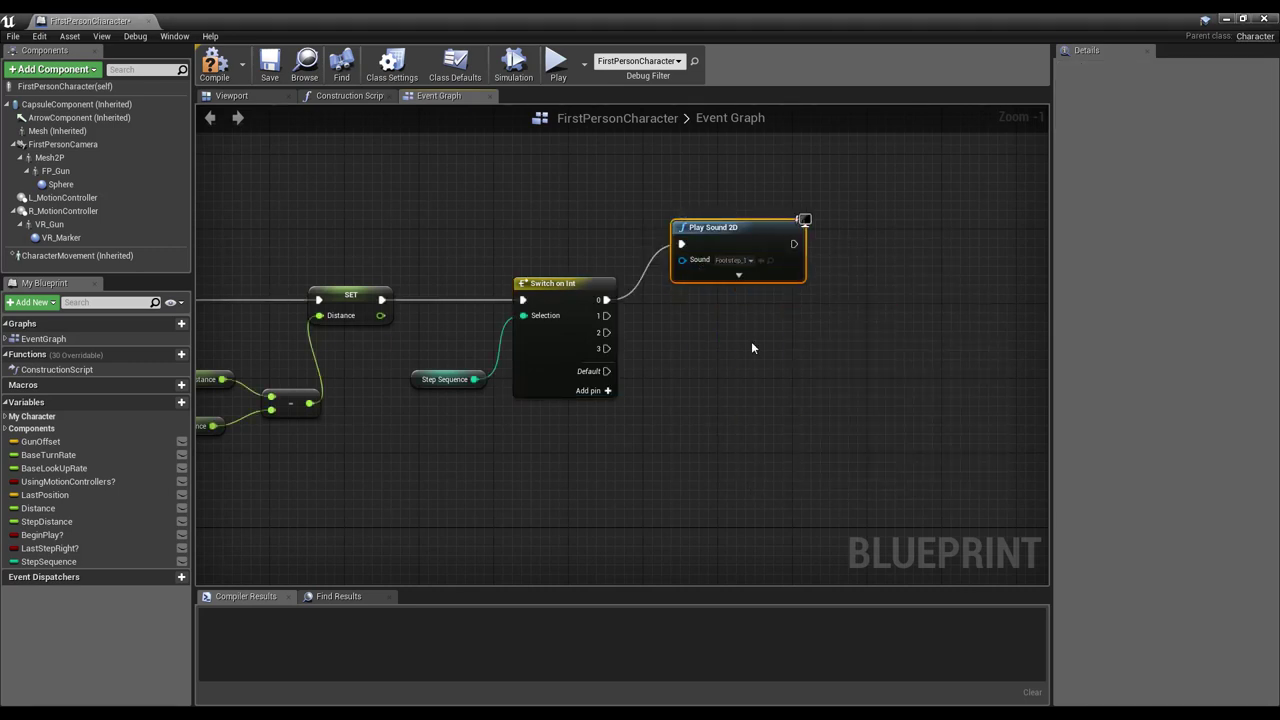
{"action": "key", "text": "ctrl+c"}
{"action": "key", "text": "ctrl+v"}
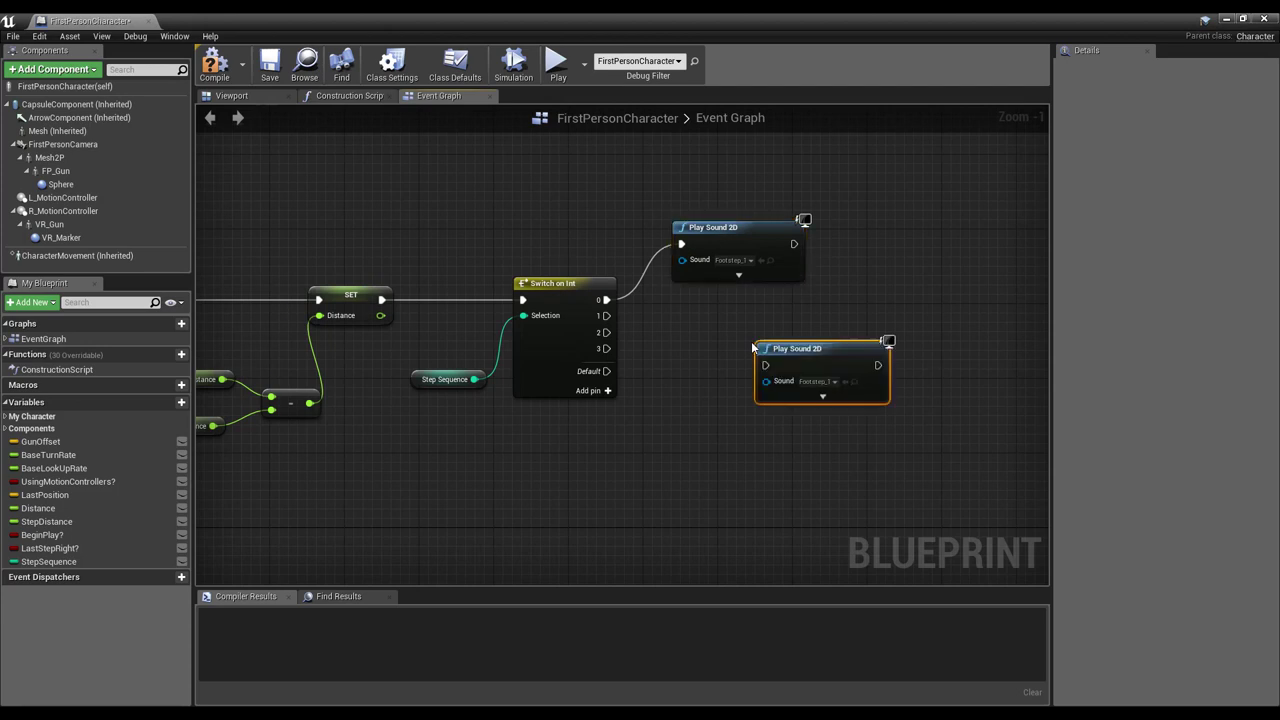
{"action": "left_click_drag", "start_coordinate": [804, 346], "coordinate": [718, 312]}
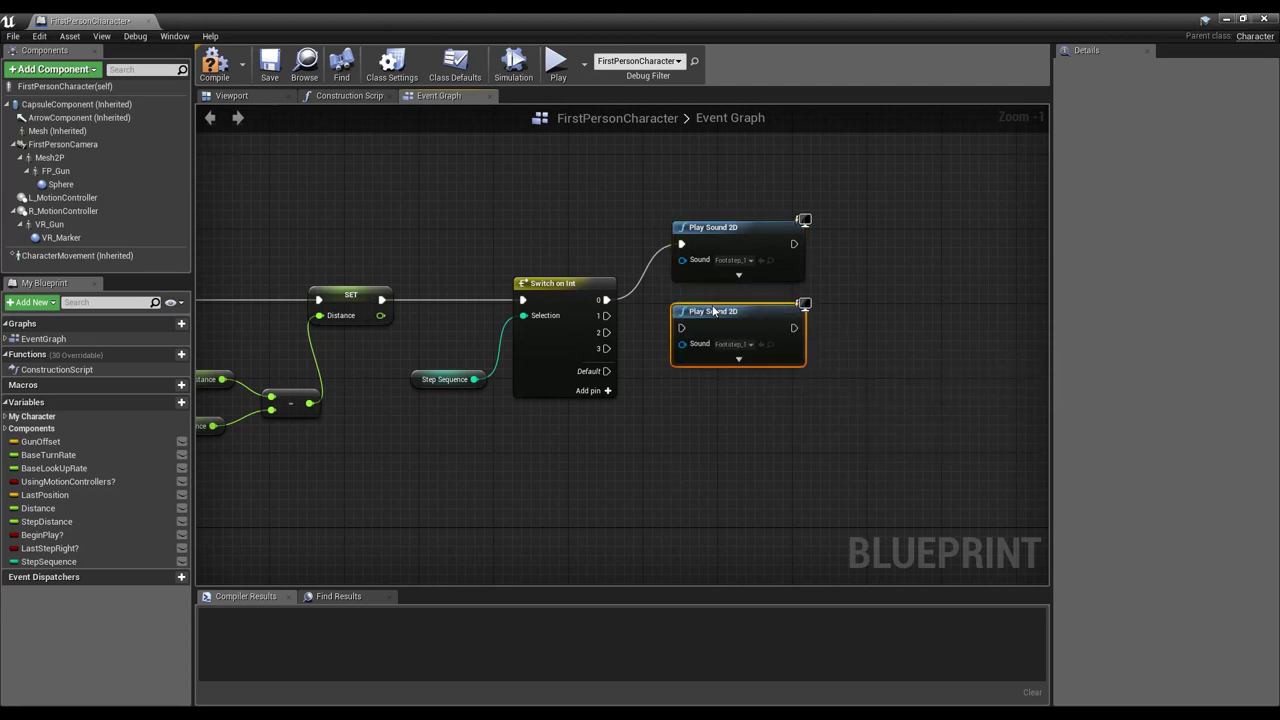
{"action": "left_click", "coordinate": [750, 345]}
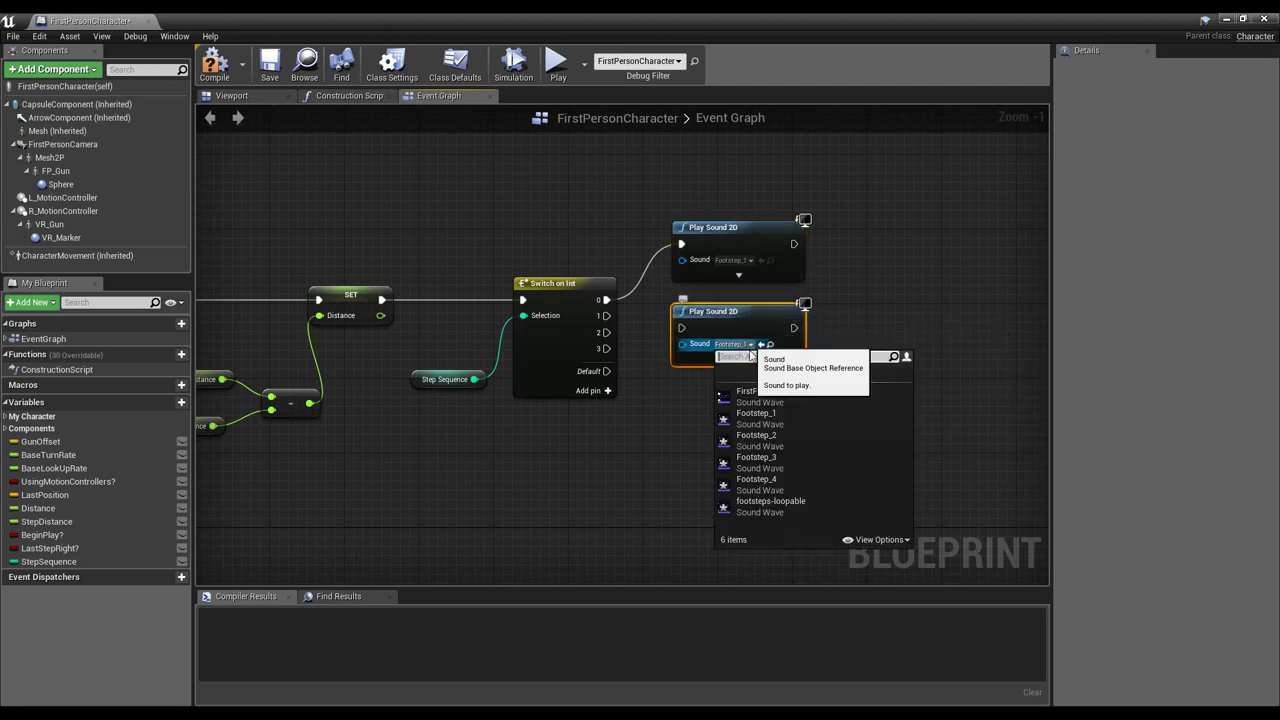
{"action": "left_click", "coordinate": [770, 437]}
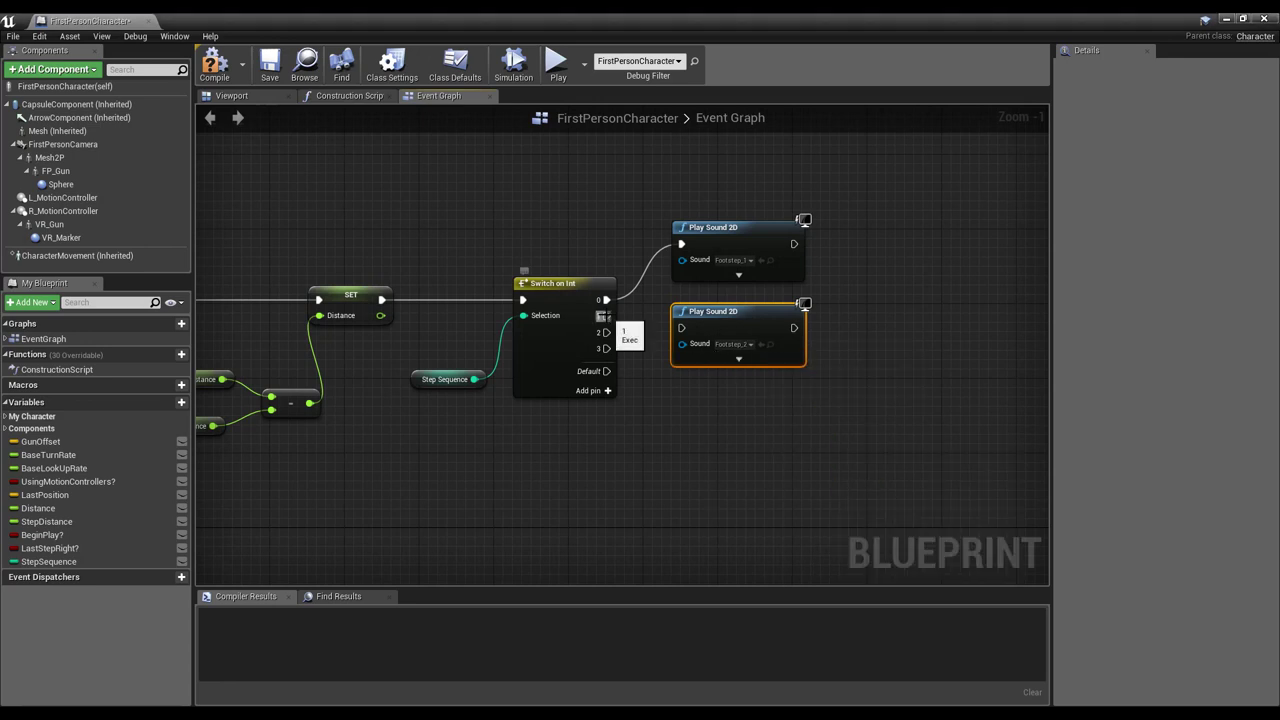
{"action": "left_click_drag", "start_coordinate": [605, 316], "coordinate": [683, 330]}
Step: Wire switch outputs 2 and 3 to Play Sound 2D nodes playing Footstep_3 and Footstep_4
{"action": "key", "text": "ctrl+v"}
{"action": "left_click_drag", "start_coordinate": [758, 418], "coordinate": [693, 409]}
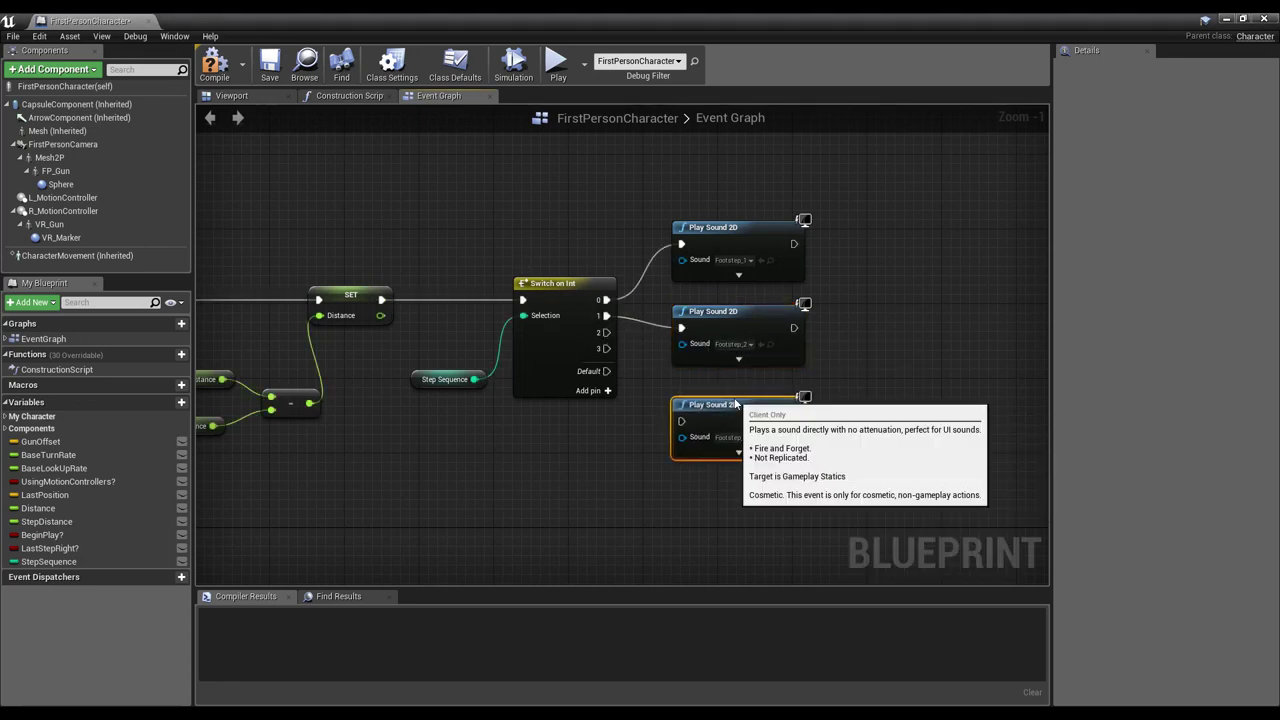
{"action": "left_click", "coordinate": [735, 428]}
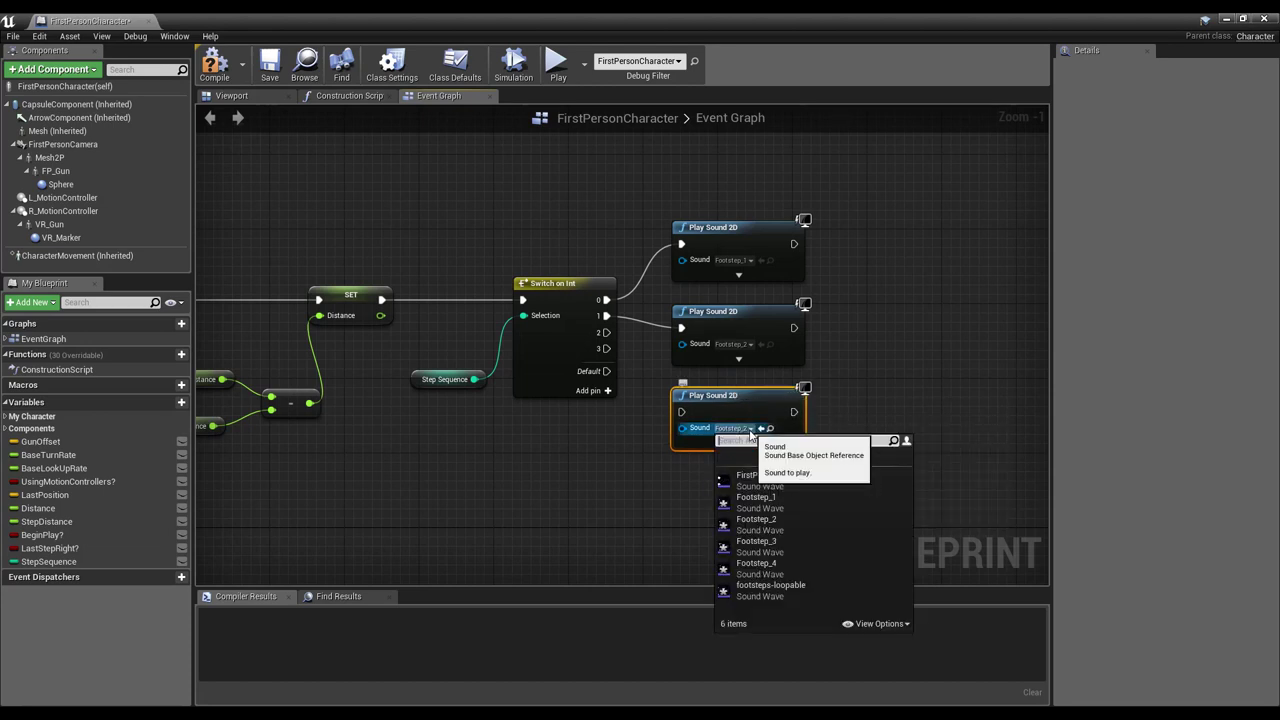
{"action": "left_click", "coordinate": [784, 540]}
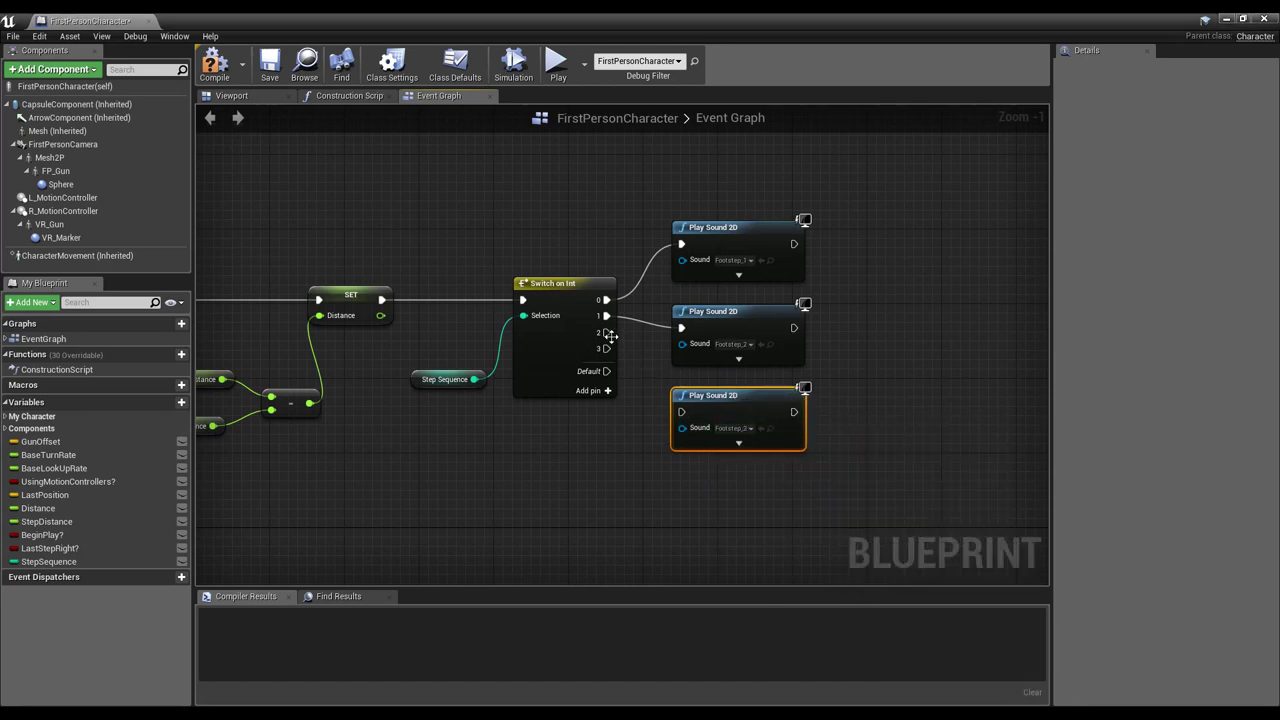
{"action": "left_click_drag", "start_coordinate": [607, 333], "coordinate": [681, 411]}
{"action": "key", "text": "ctrl+c"}
{"action": "key", "text": "ctrl+v"}
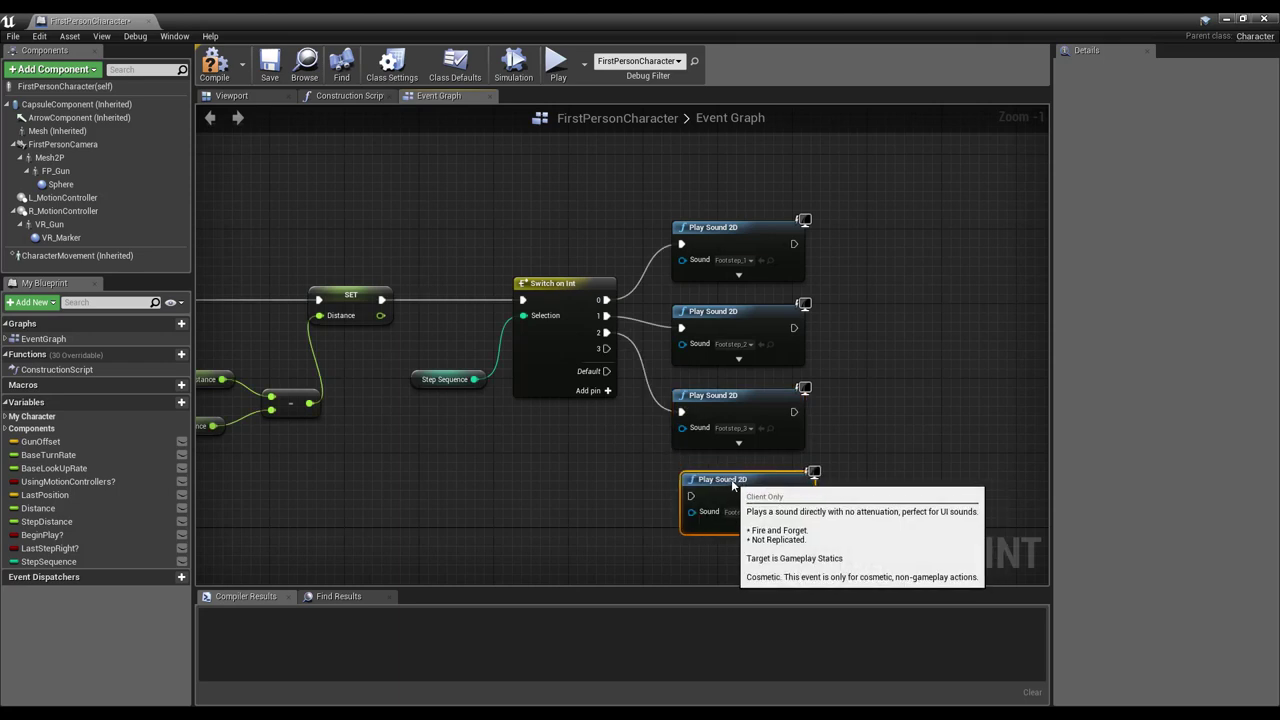
{"action": "left_click_drag", "start_coordinate": [604, 348], "coordinate": [632, 400]}
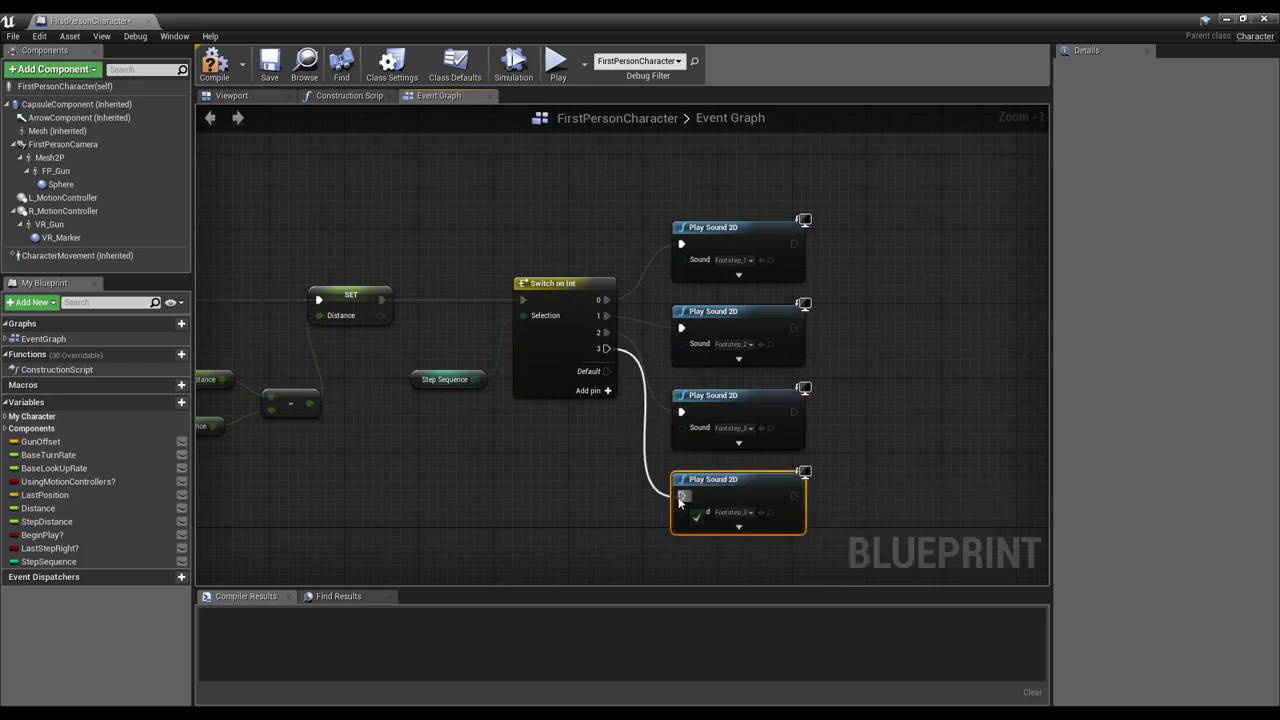
{"action": "left_click_drag", "start_coordinate": [680, 500], "coordinate": [681, 497]}
{"action": "left_click", "coordinate": [738, 512]}
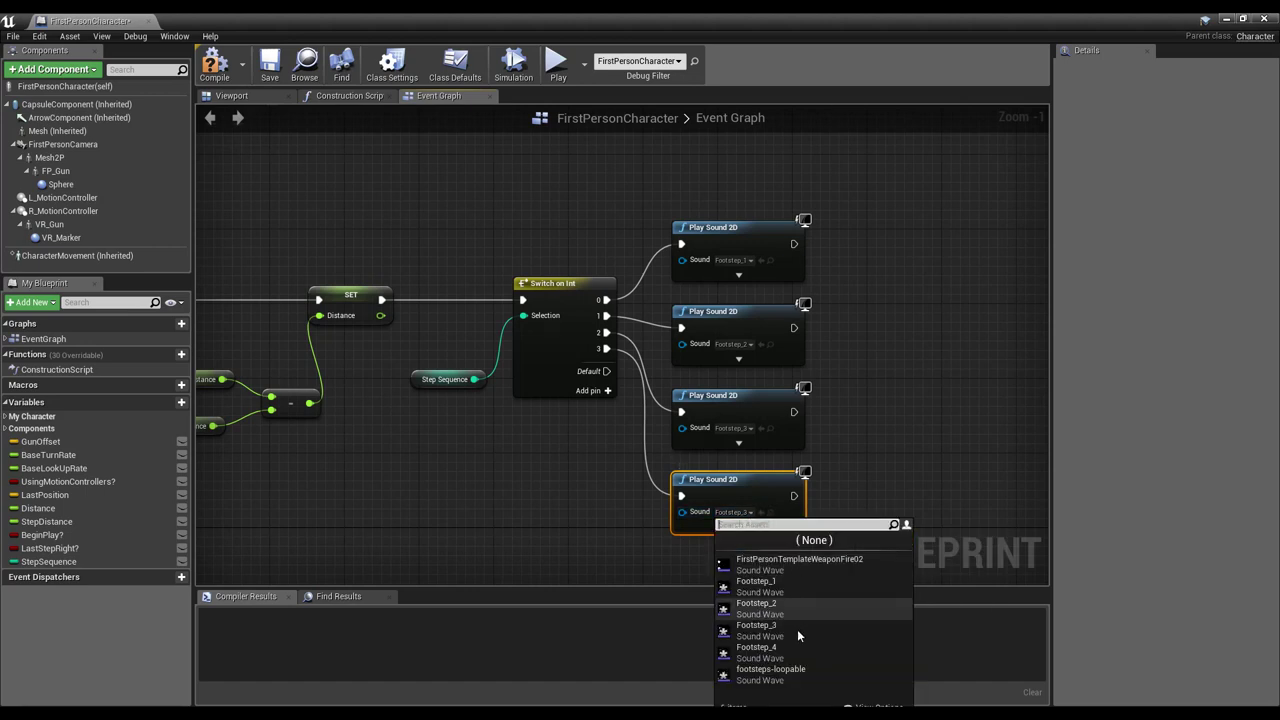
{"action": "left_click", "coordinate": [757, 650]}
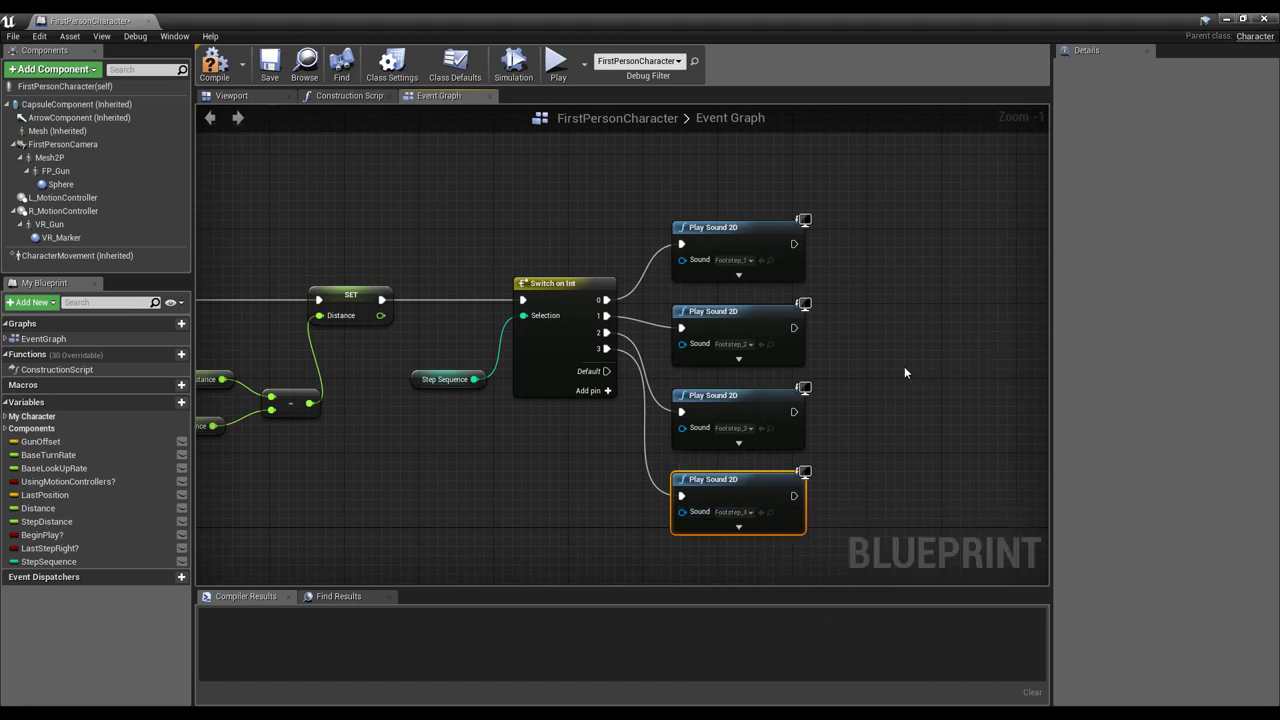
{"action": "right_click_drag", "start_coordinate": [905, 370], "coordinate": [647, 338]}
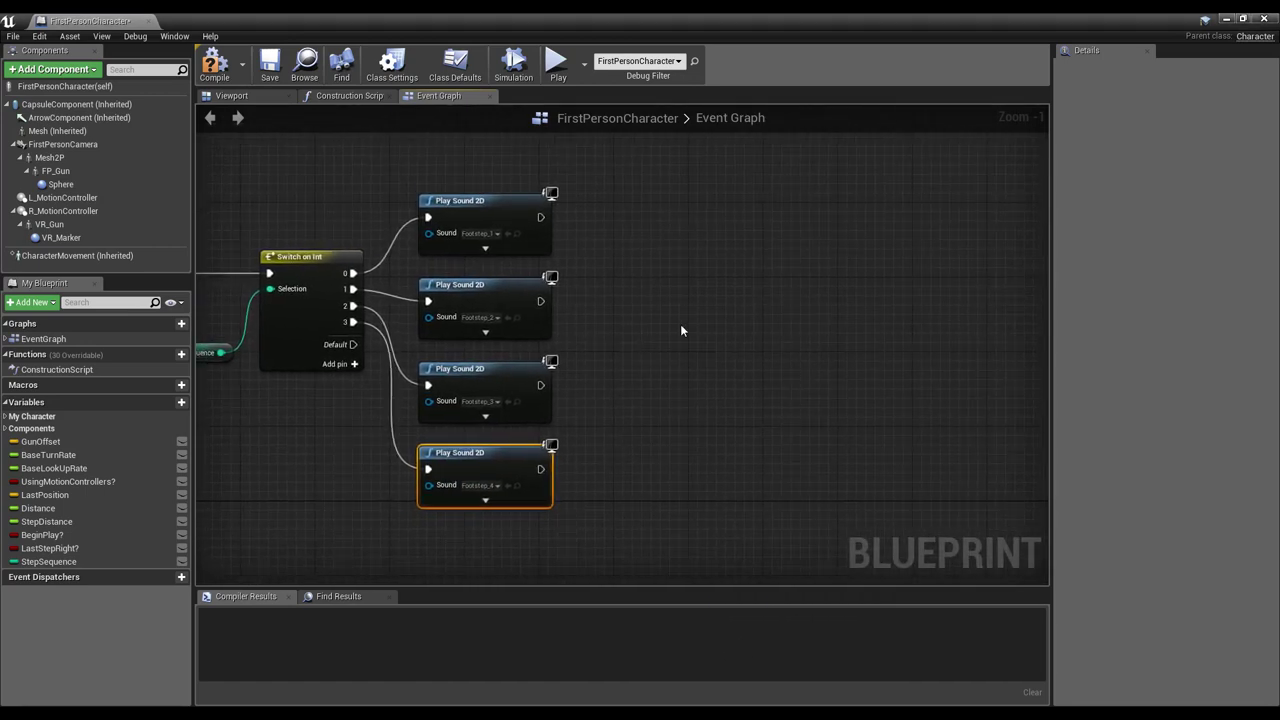
Step: Add an IncrementInt (++) node on a StepSequence getter
{"action": "left_click_drag", "start_coordinate": [54, 561], "coordinate": [757, 340]}
{"action": "left_click", "coordinate": [655, 396]}
{"action": "type", "text": "++"}
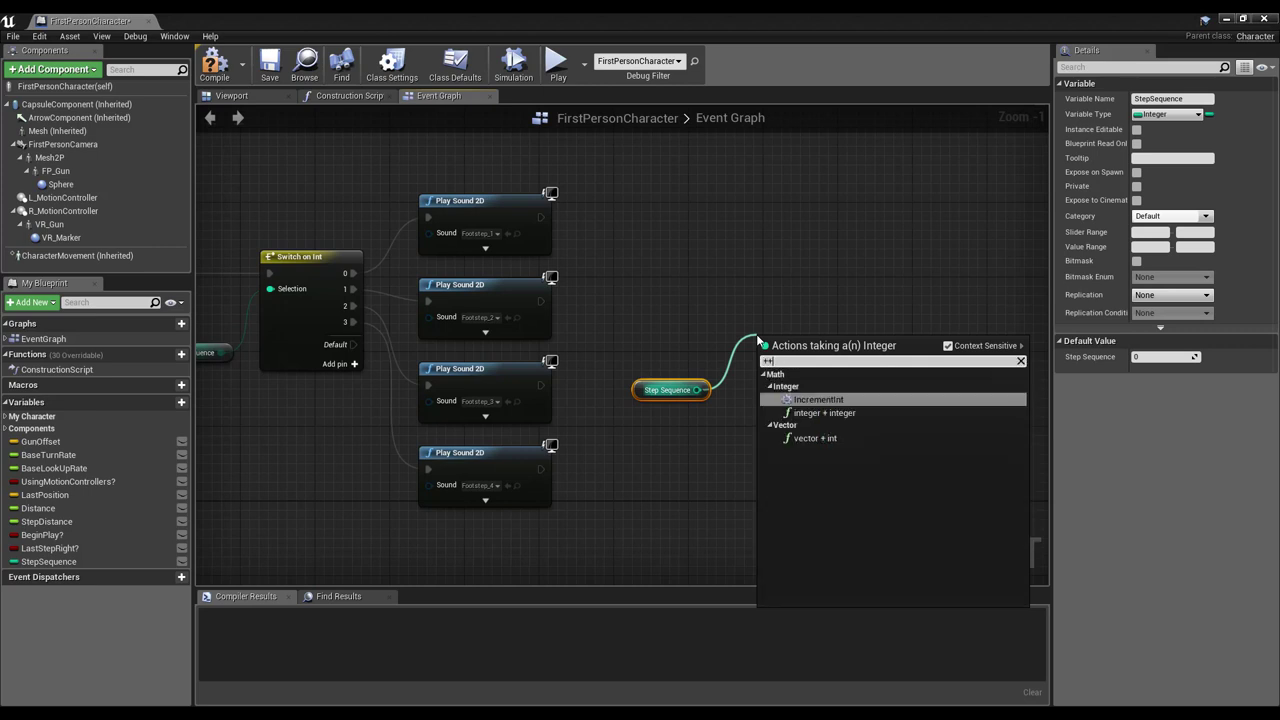
{"action": "left_click", "coordinate": [818, 399]}
{"action": "left_click_drag", "start_coordinate": [781, 342], "coordinate": [753, 323]}
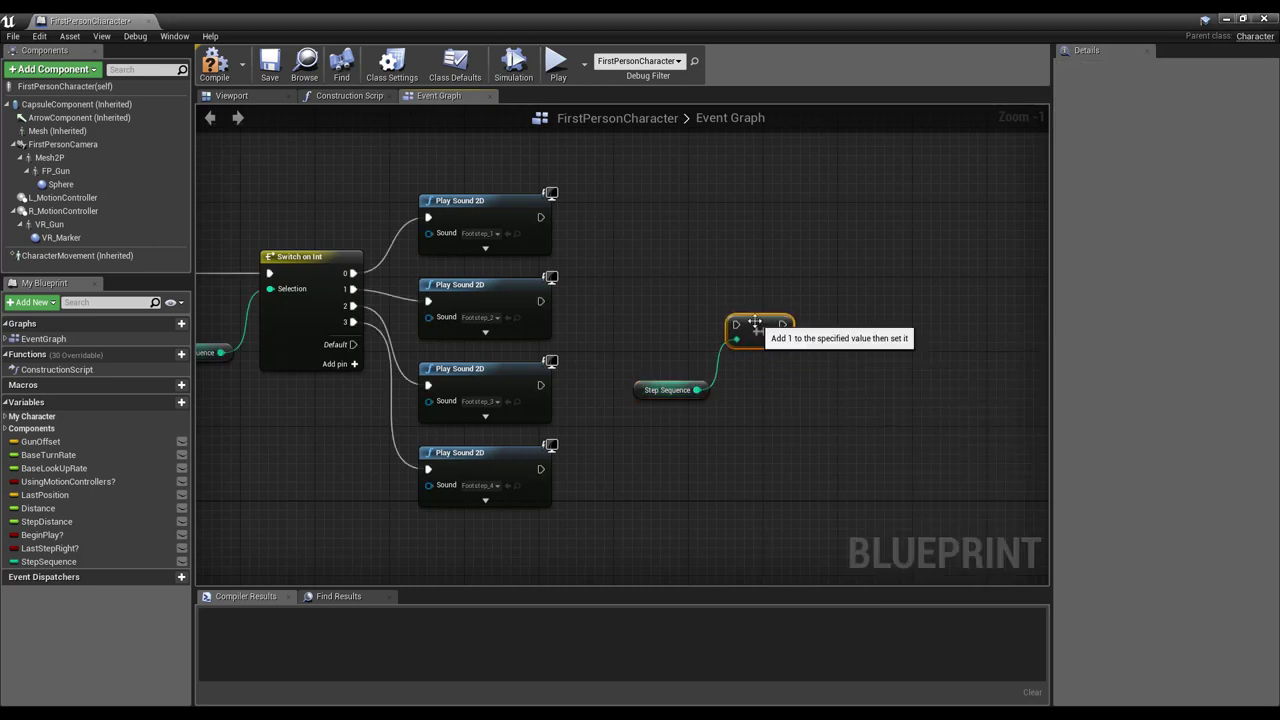
Step: Connect all four Play Sound 2D nodes' exec outputs into the StepSequence increment
{"action": "mouse_move", "coordinate": [541, 469]}
{"action": "left_mouse_down"}
{"action": "mouse_move", "coordinate": [585, 397]}
{"action": "mouse_move", "coordinate": [736, 325]}
{"action": "left_mouse_up"}
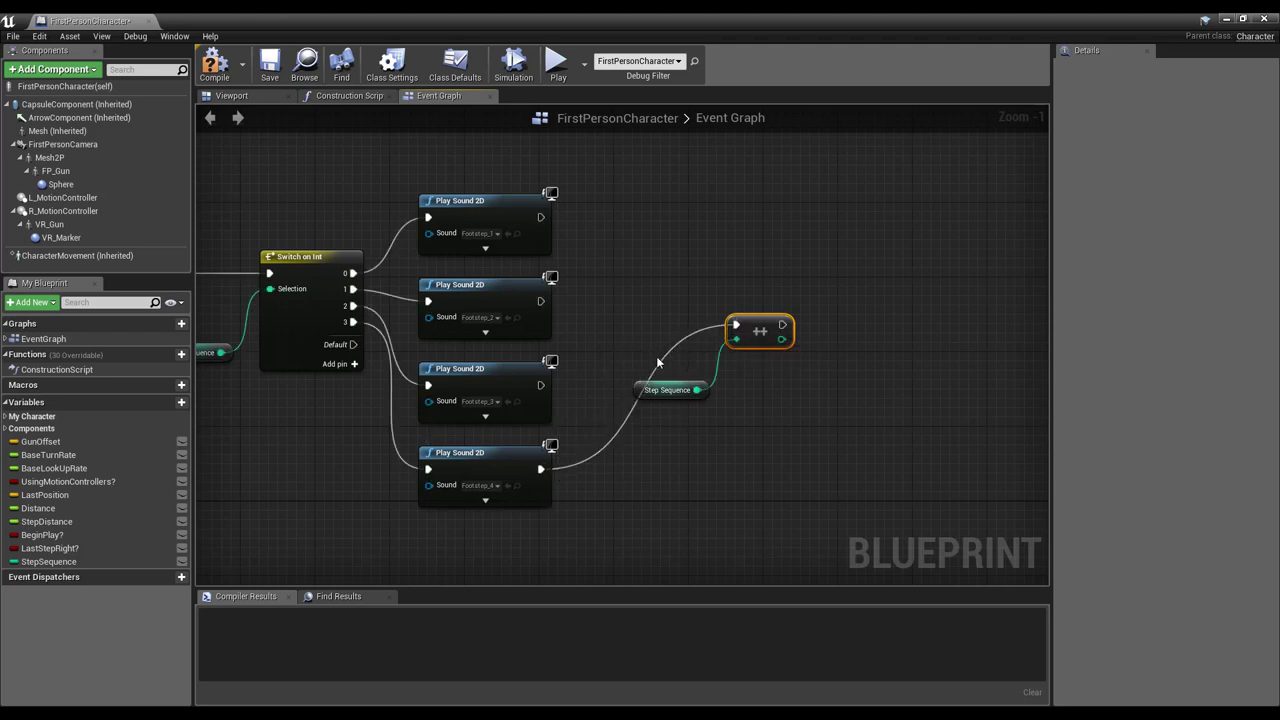
{"action": "left_click_drag", "start_coordinate": [540, 386], "coordinate": [736, 325]}
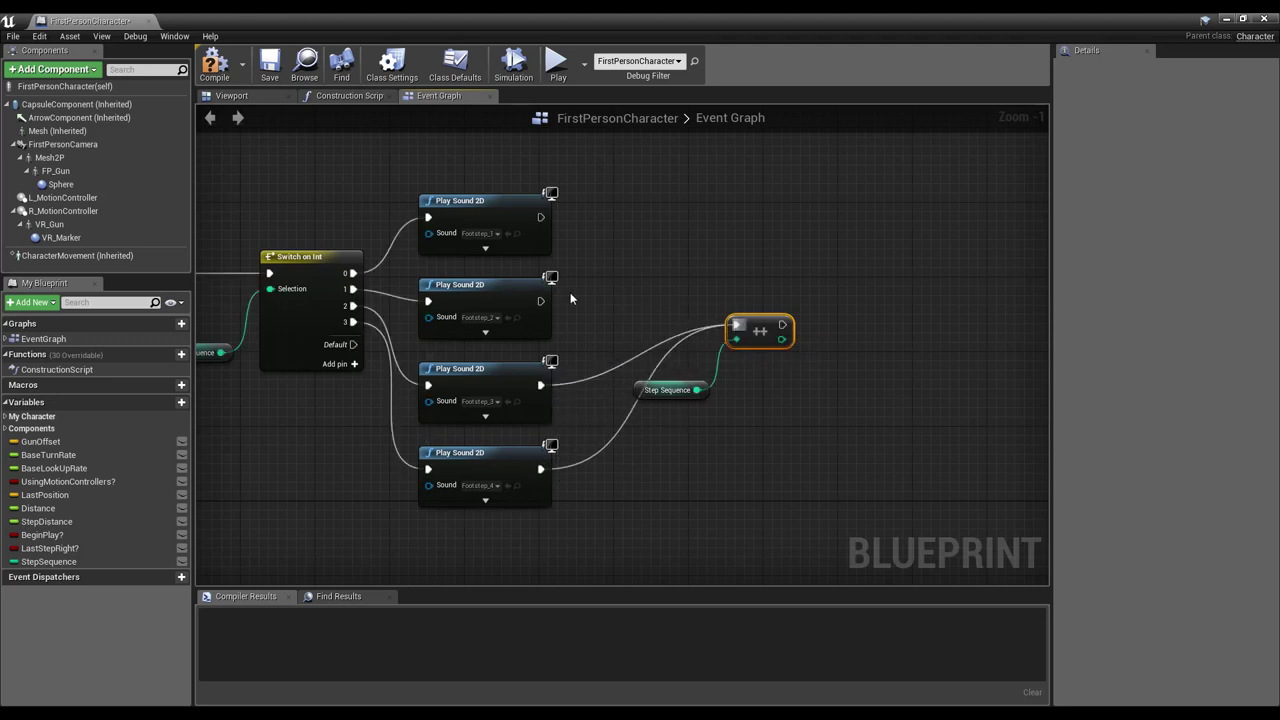
{"action": "left_click_drag", "start_coordinate": [540, 301], "coordinate": [736, 325]}
{"action": "left_click_drag", "start_coordinate": [540, 217], "coordinate": [736, 325]}
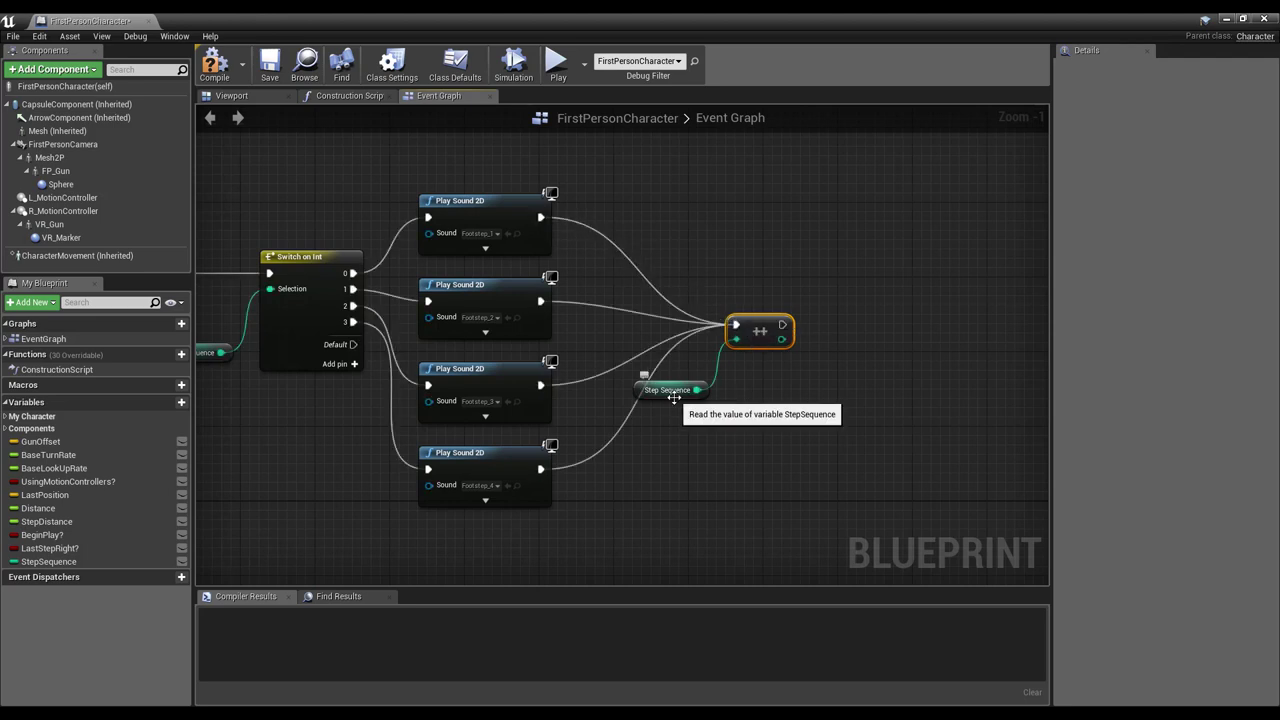
{"action": "left_click_drag", "start_coordinate": [674, 396], "coordinate": [719, 387]}
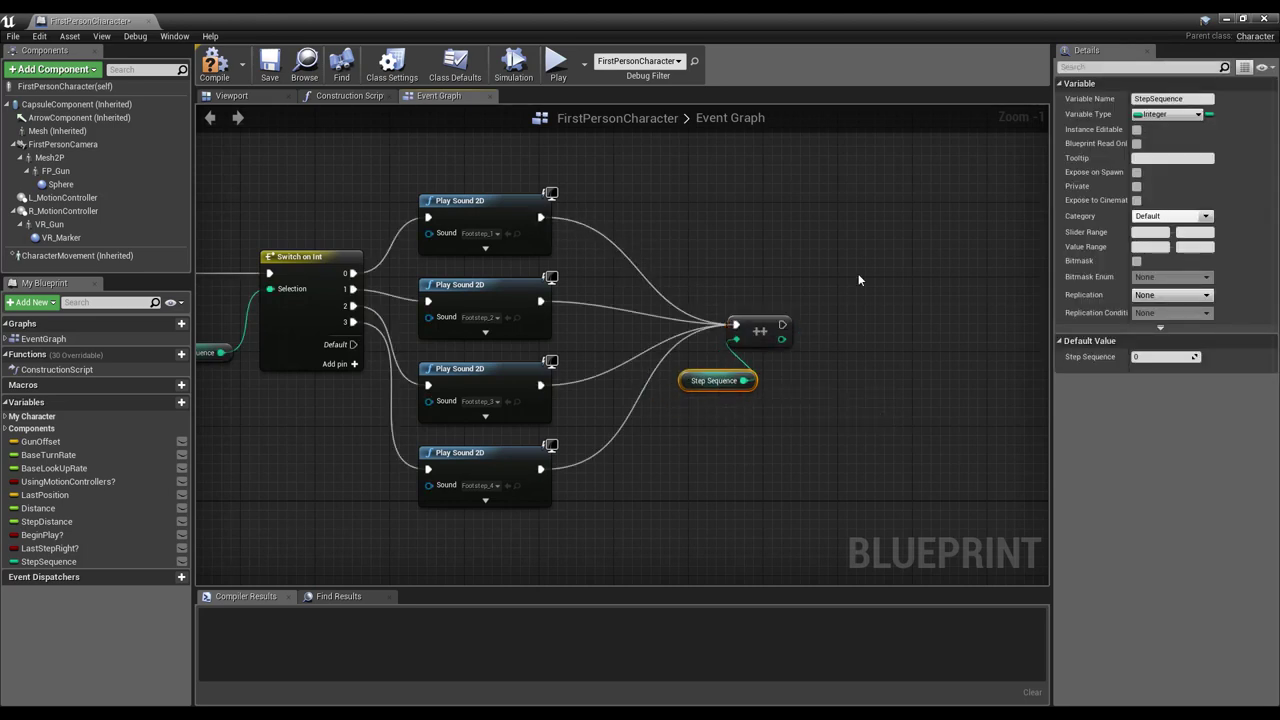
{"action": "right_click_drag", "start_coordinate": [858, 273], "coordinate": [645, 260]}
{"action": "left_click_drag", "start_coordinate": [570, 312], "coordinate": [721, 312]}
Step: Add a Branch after the increment whose condition is incremented StepSequence > 3
{"action": "type", "text": "bran"}
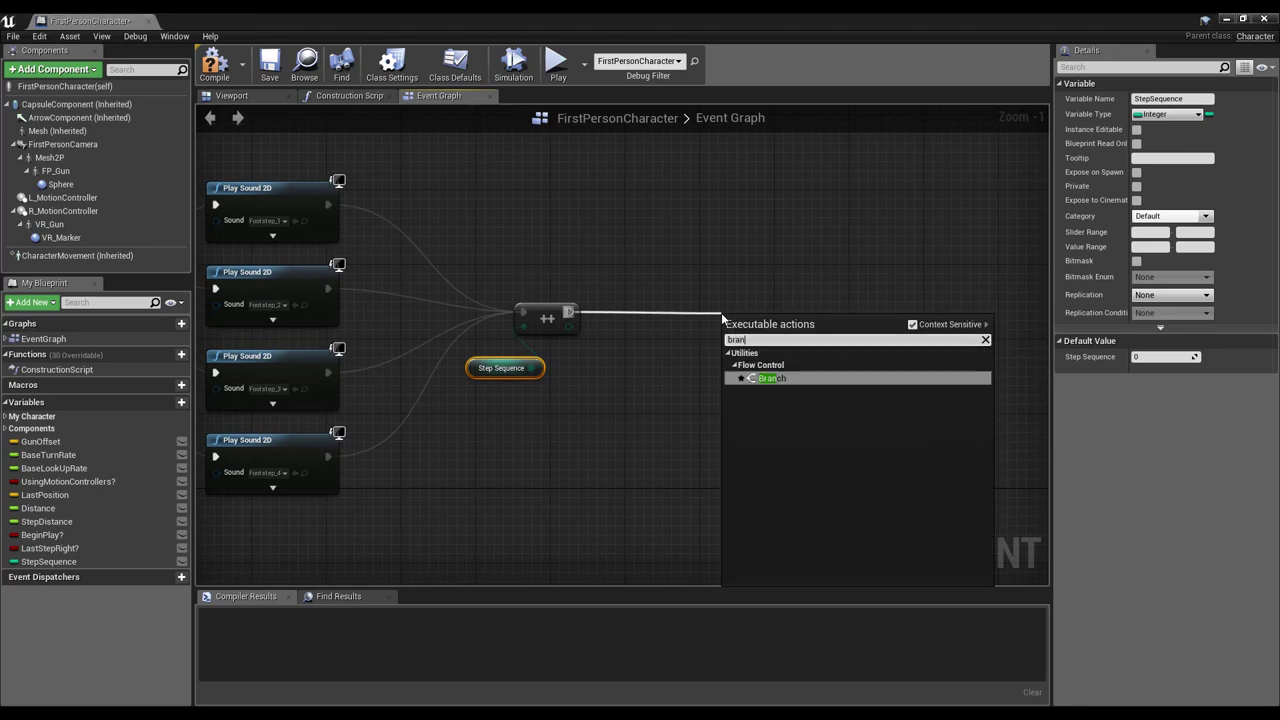
{"action": "key", "text": "Return"}
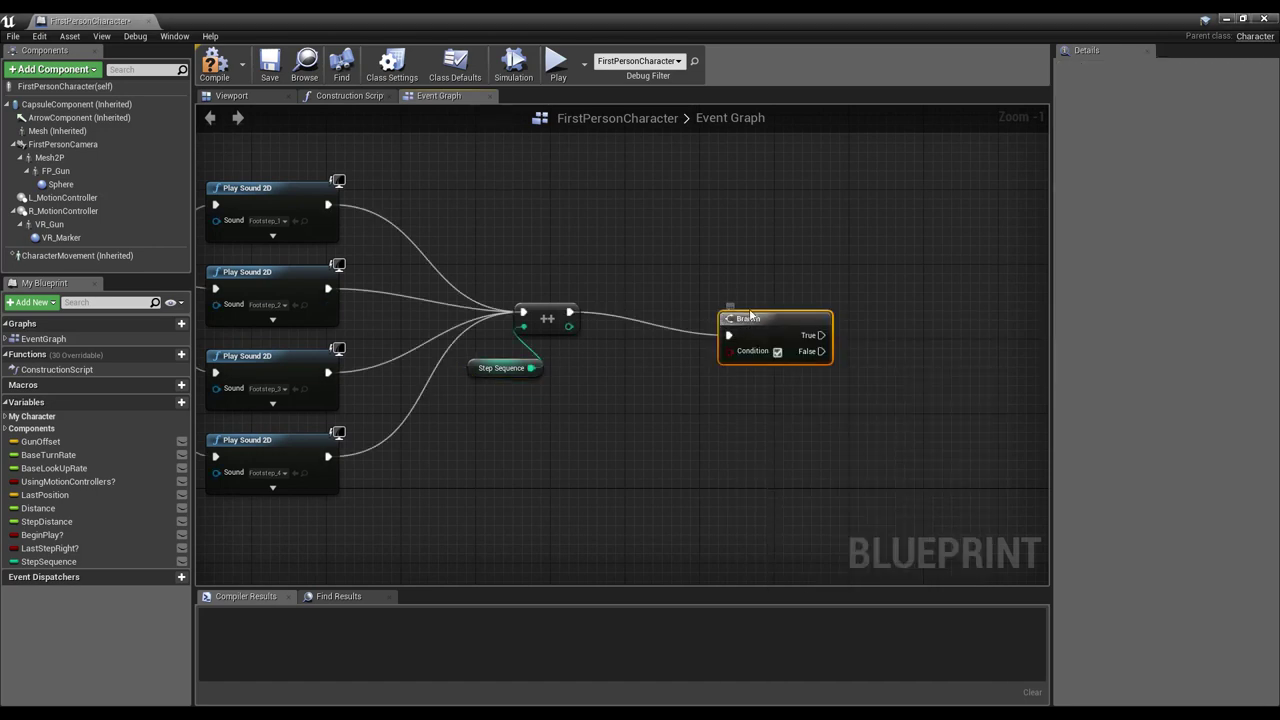
{"action": "left_click_drag", "start_coordinate": [750, 313], "coordinate": [748, 304]}
{"action": "left_click_drag", "start_coordinate": [567, 326], "coordinate": [603, 354]}
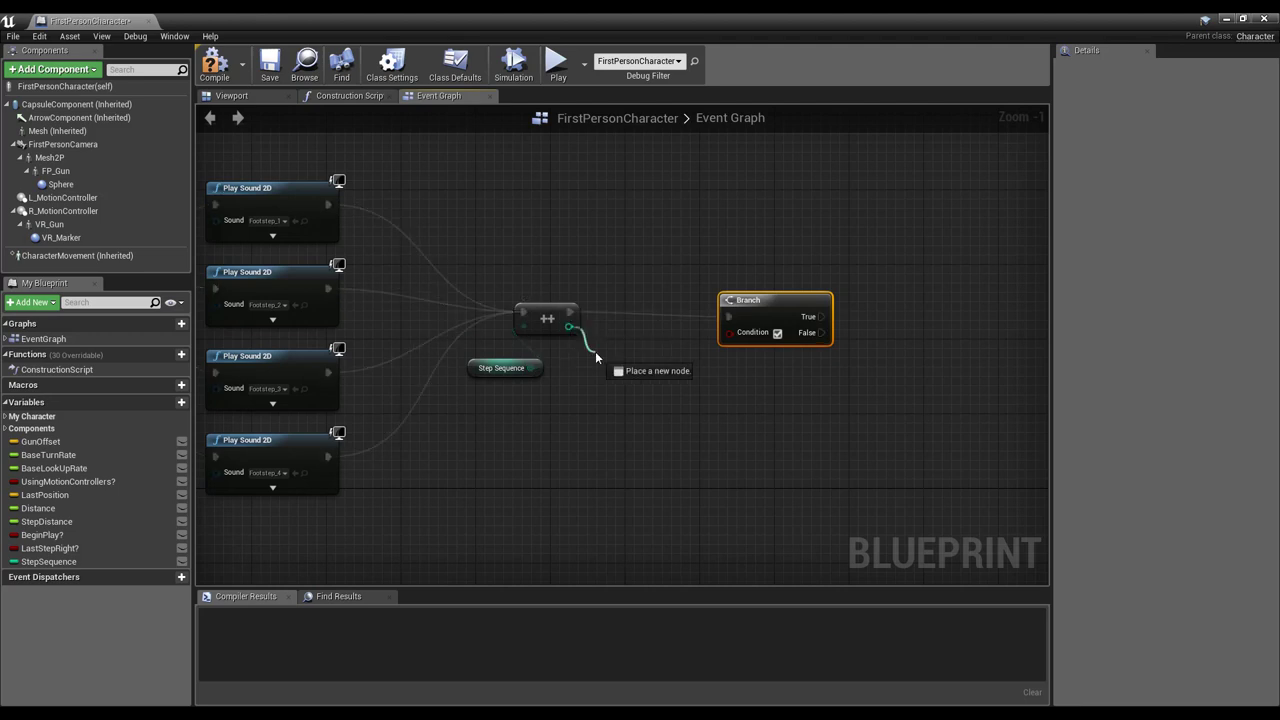
{"action": "type", "text": ">"}
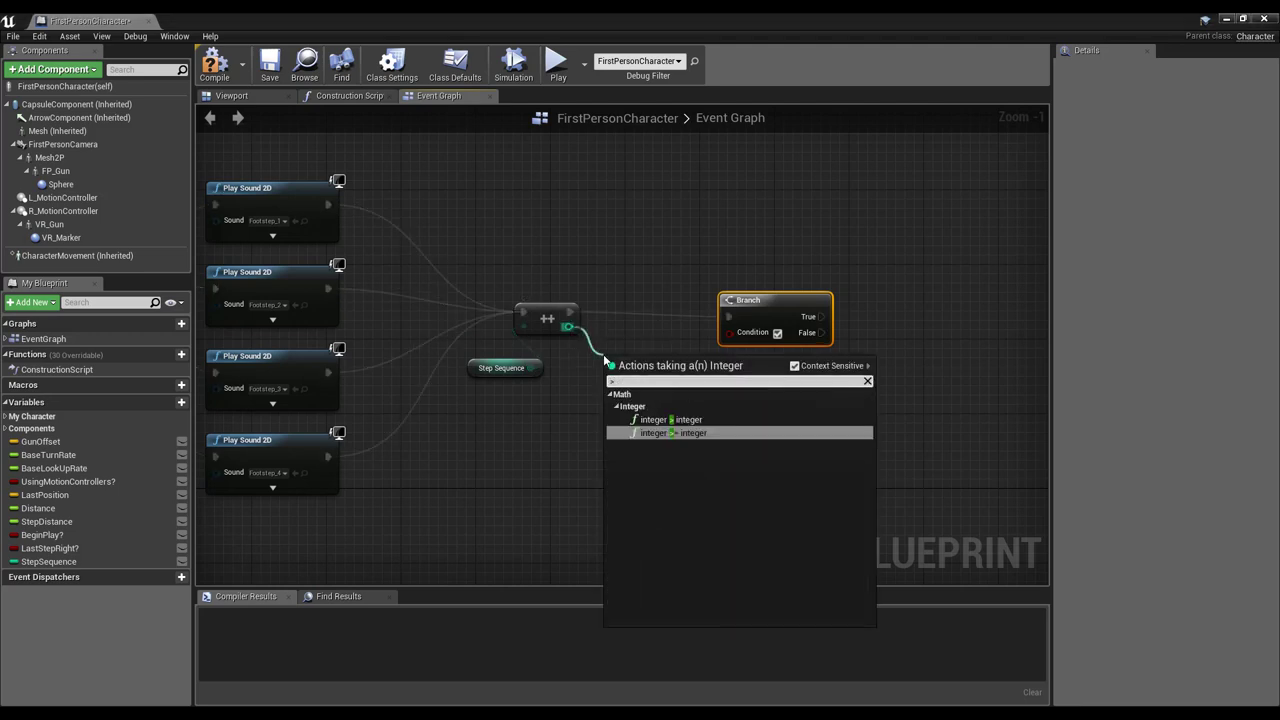
{"action": "left_click", "coordinate": [693, 415]}
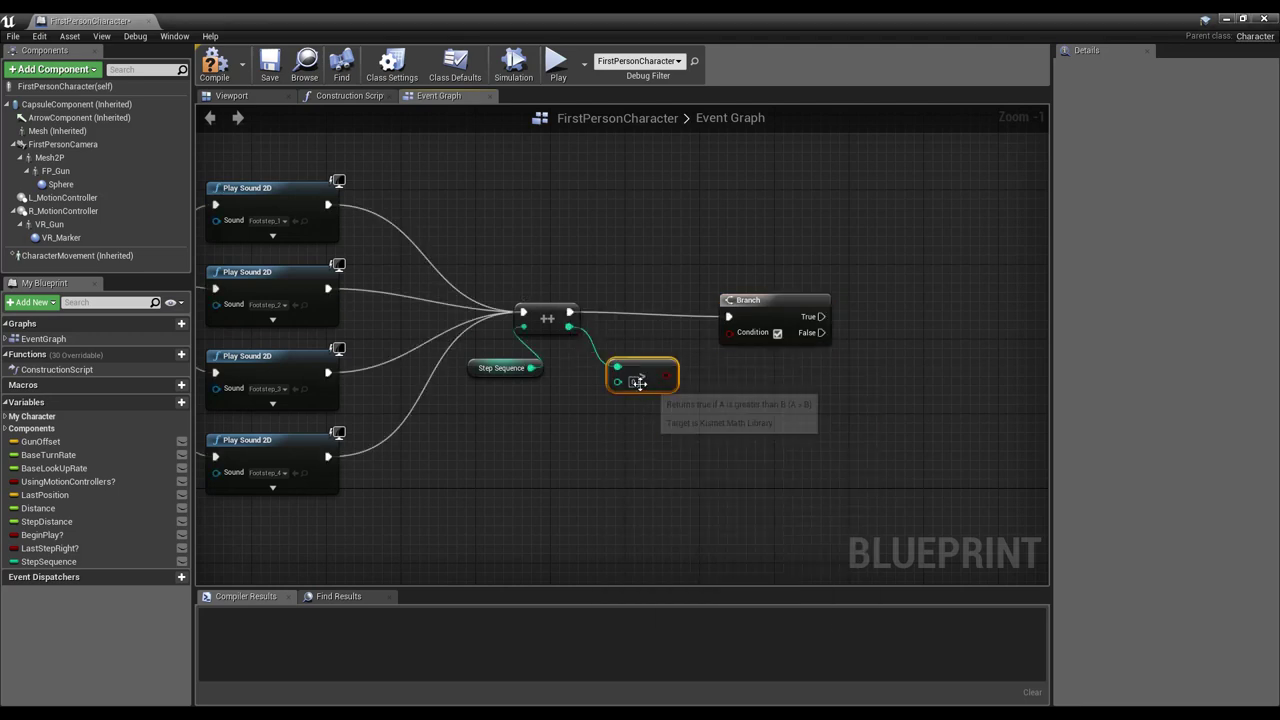
{"action": "left_click_drag", "start_coordinate": [667, 375], "coordinate": [726, 333]}
{"action": "left_click", "coordinate": [757, 305]}
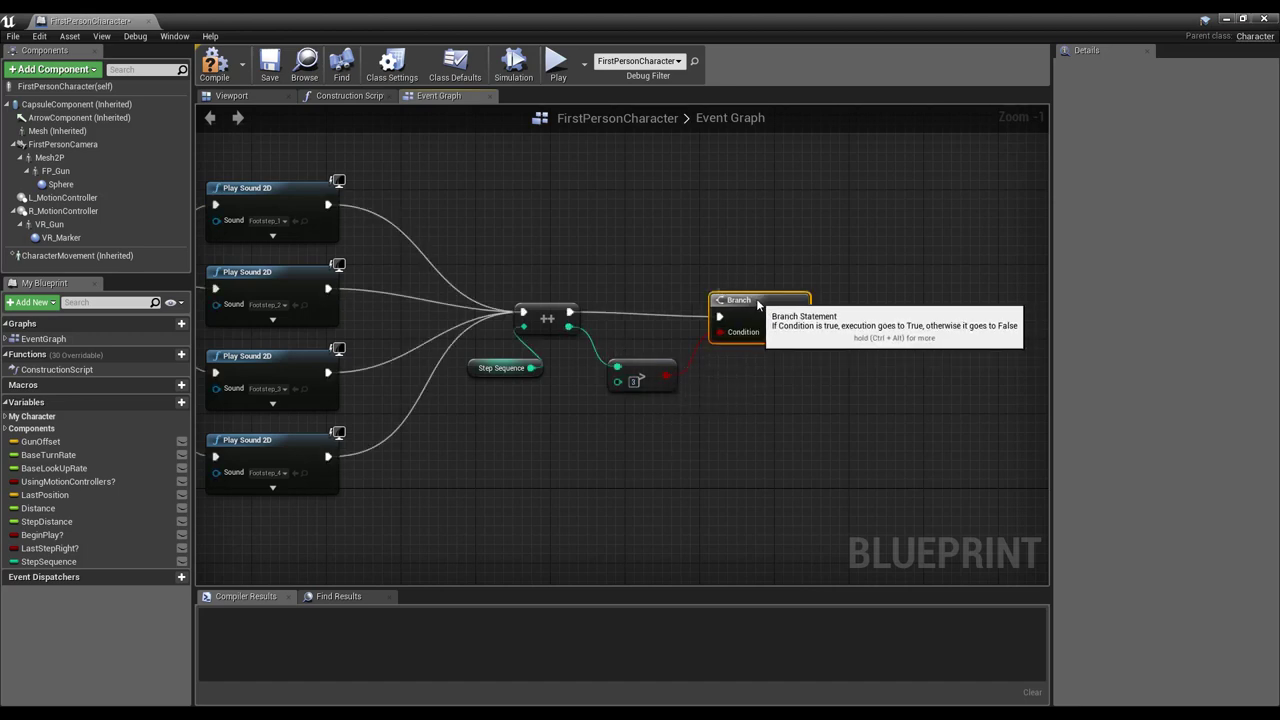
Step: On the Branch's True path, set StepSequence back to 0
{"action": "left_click_drag", "start_coordinate": [799, 307], "coordinate": [880, 309]}
{"action": "type", "text": "set s"}
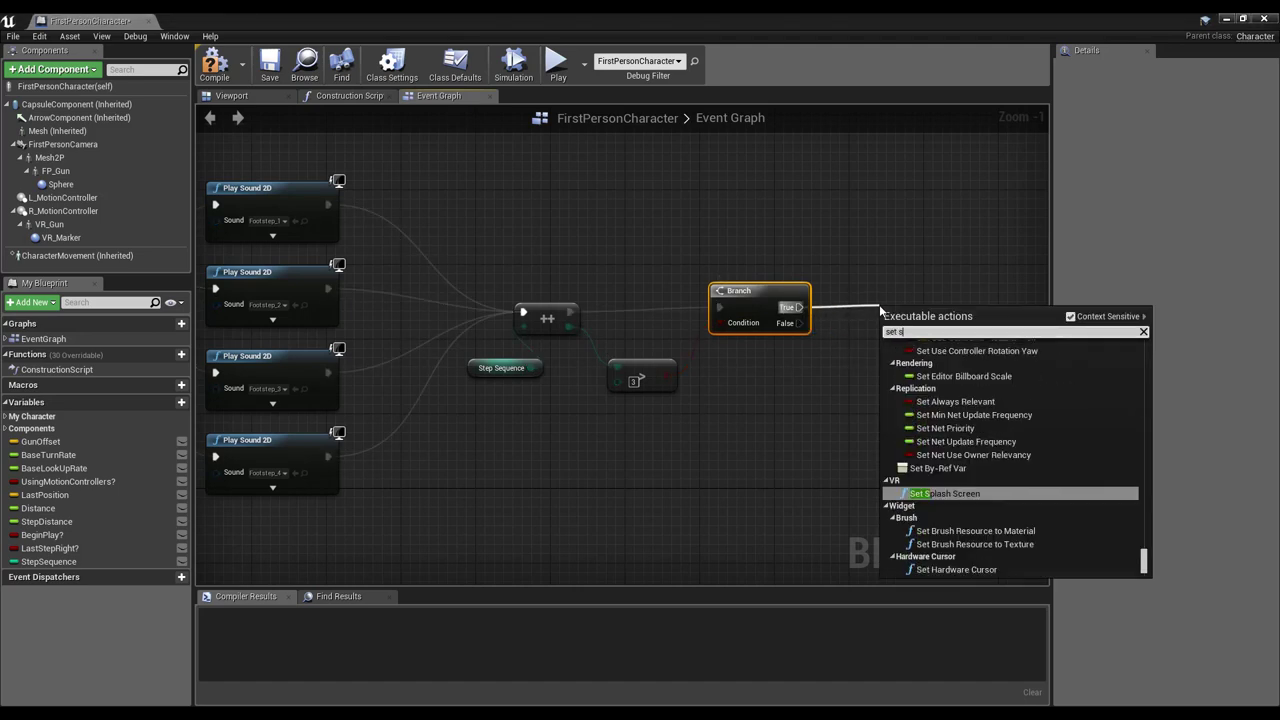
{"action": "type", "text": "tep"}
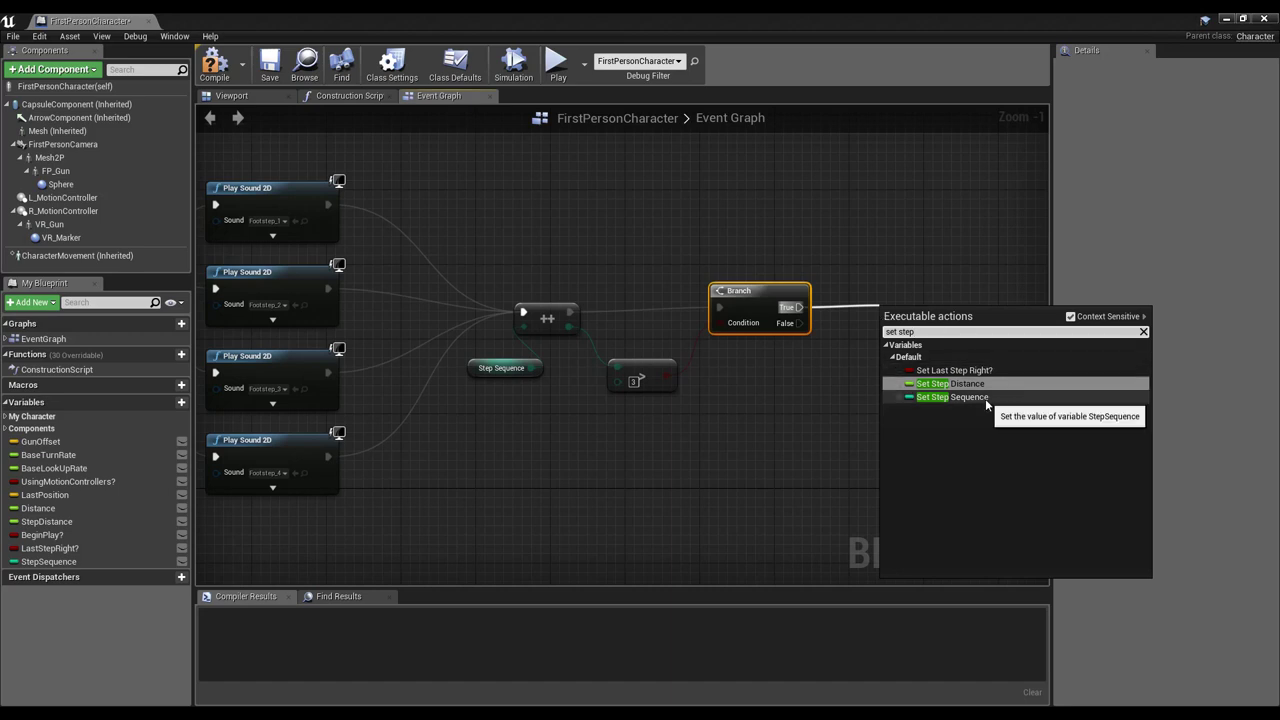
{"action": "left_click", "coordinate": [985, 398]}
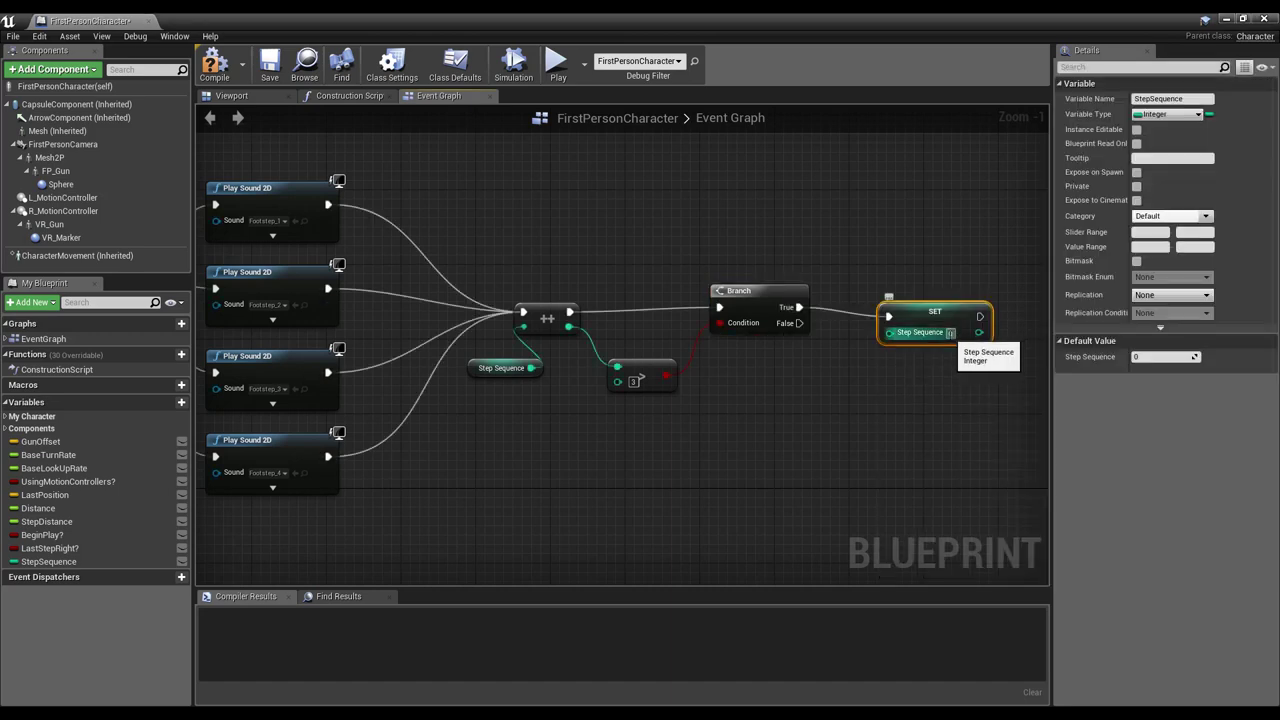
{"action": "left_click_drag", "start_coordinate": [918, 308], "coordinate": [918, 299]}
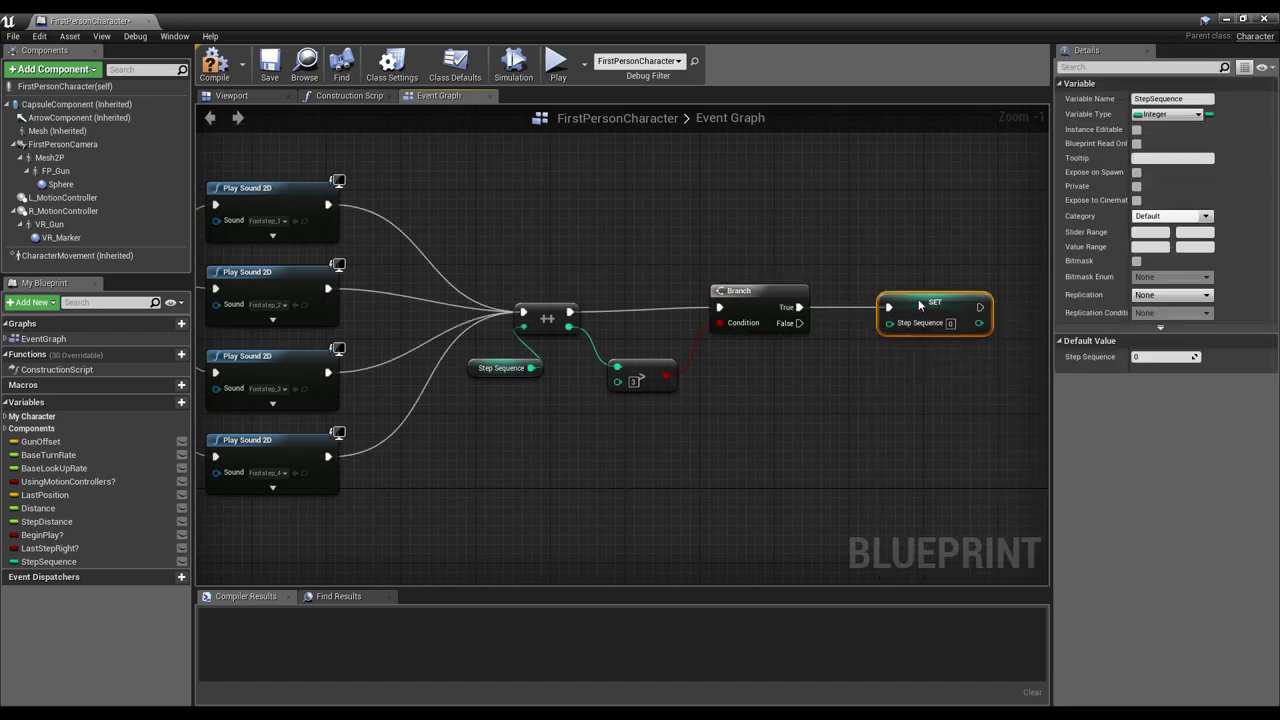
Step: Delete the unused LastStepRight? variable and compile the FirstPersonCharacter blueprint
{"action": "right_click", "coordinate": [59, 550]}
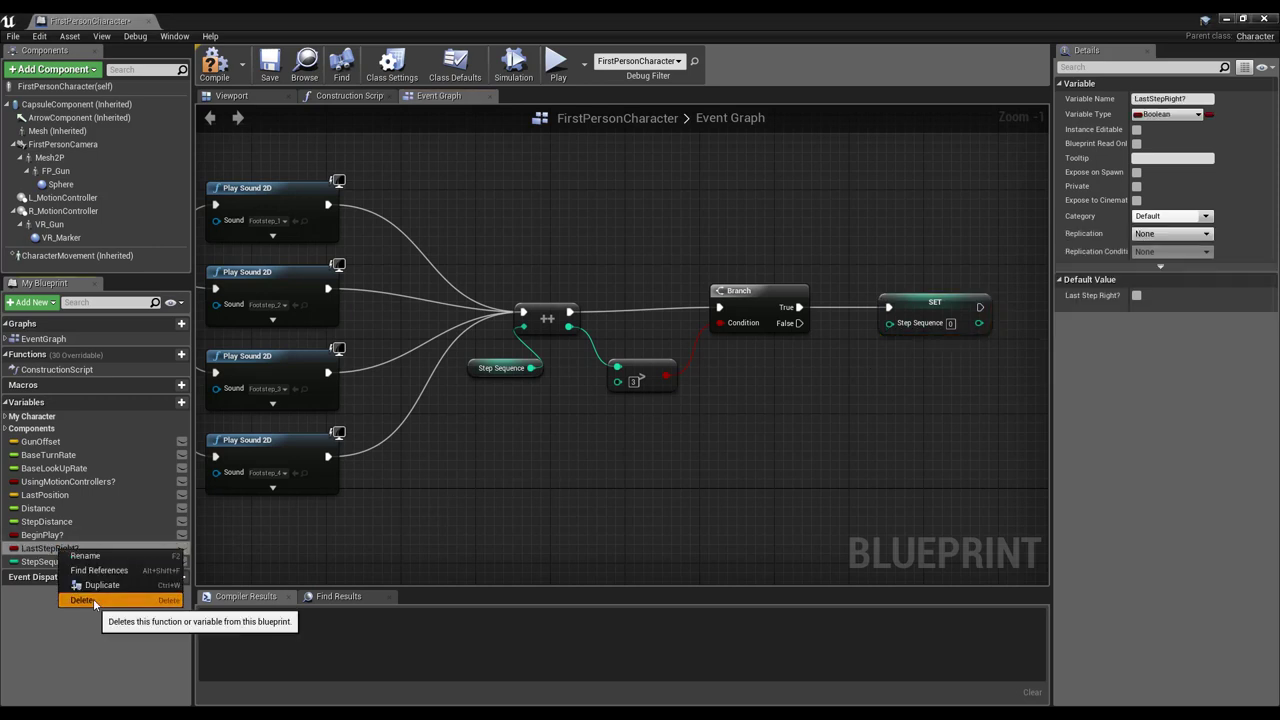
{"action": "left_click", "coordinate": [93, 598]}
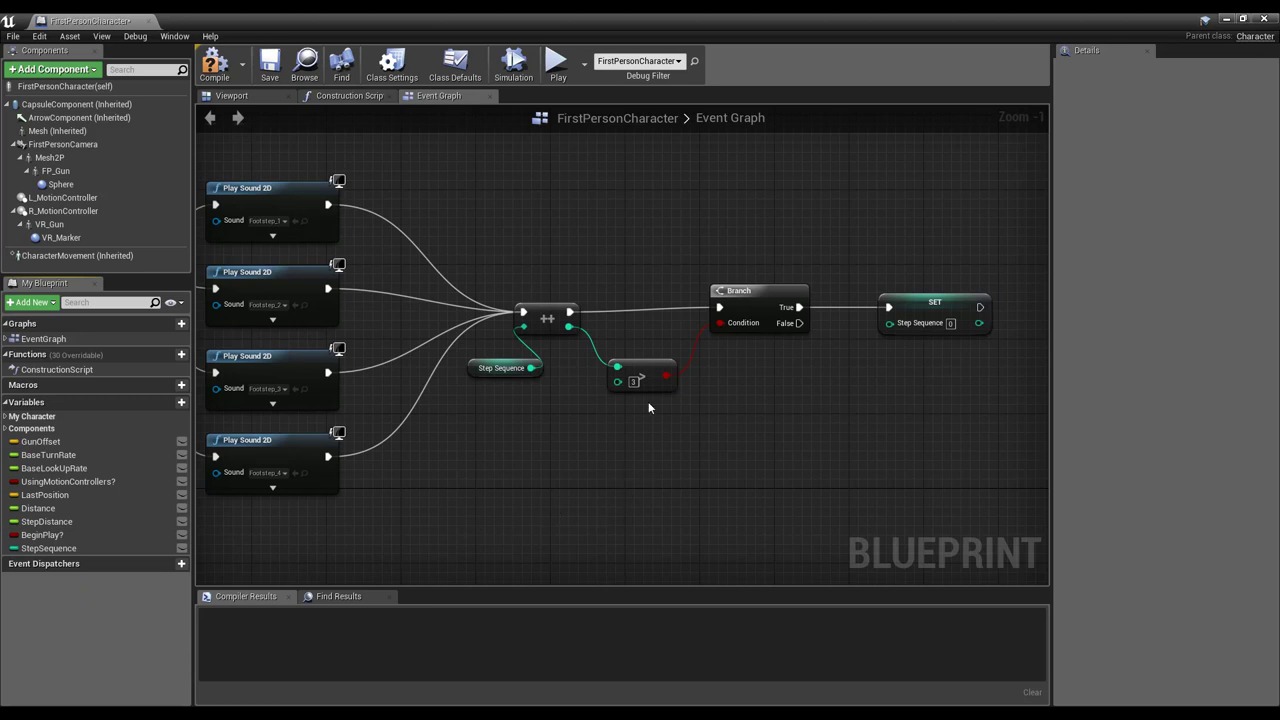
{"action": "left_click", "coordinate": [216, 76]}
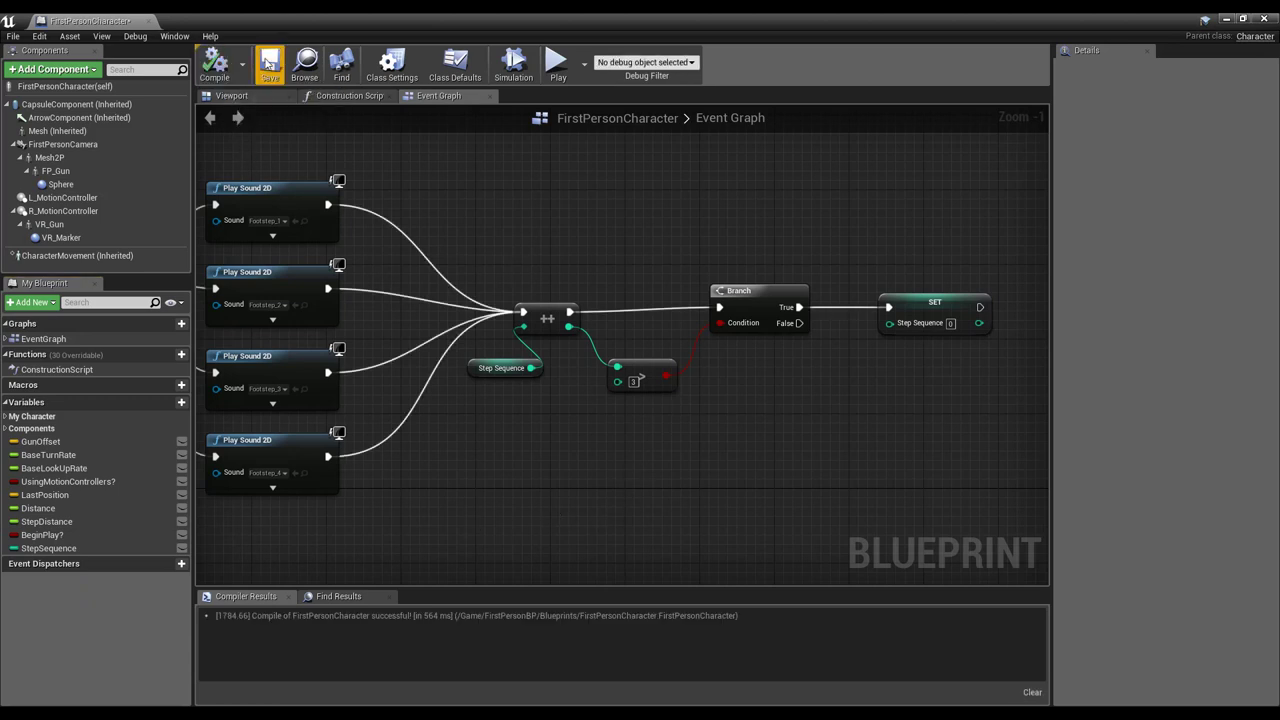
Step: Play FirstPersonExampleMap and walk among the arena's cubes with W and S to hear the footsteps
{"action": "left_click", "coordinate": [1273, 18]}
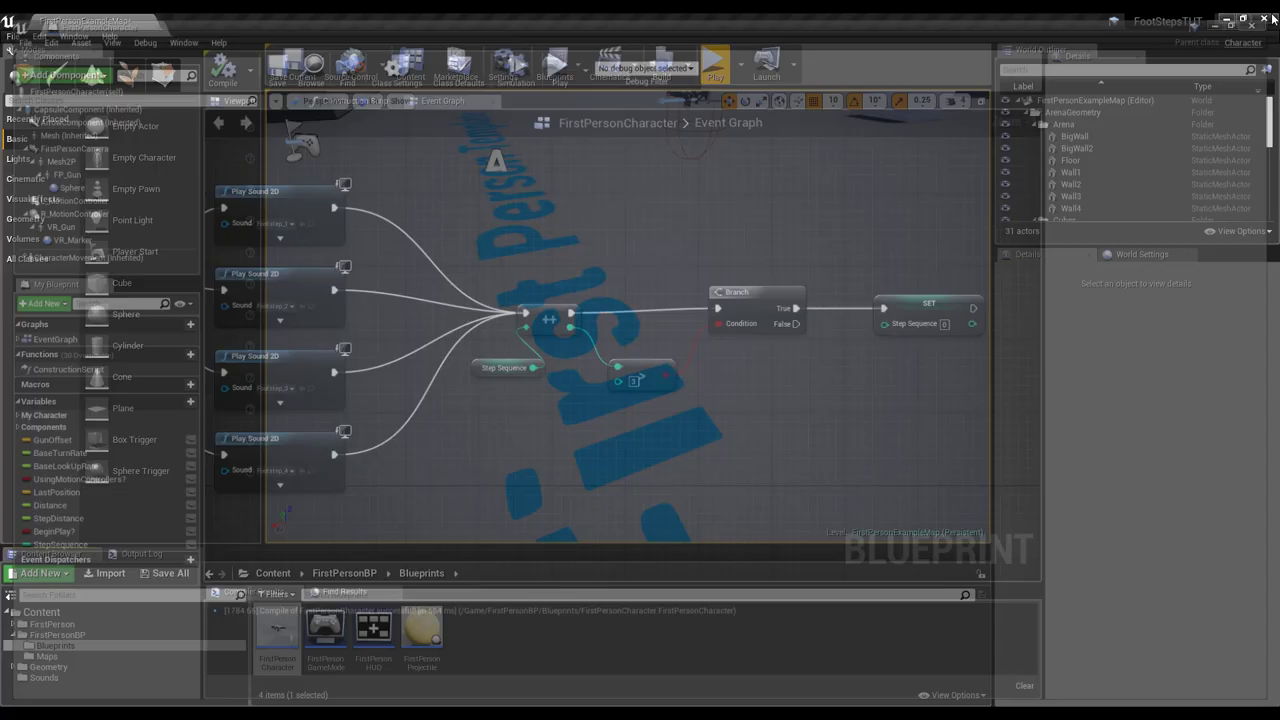
{"action": "left_click", "coordinate": [716, 67]}
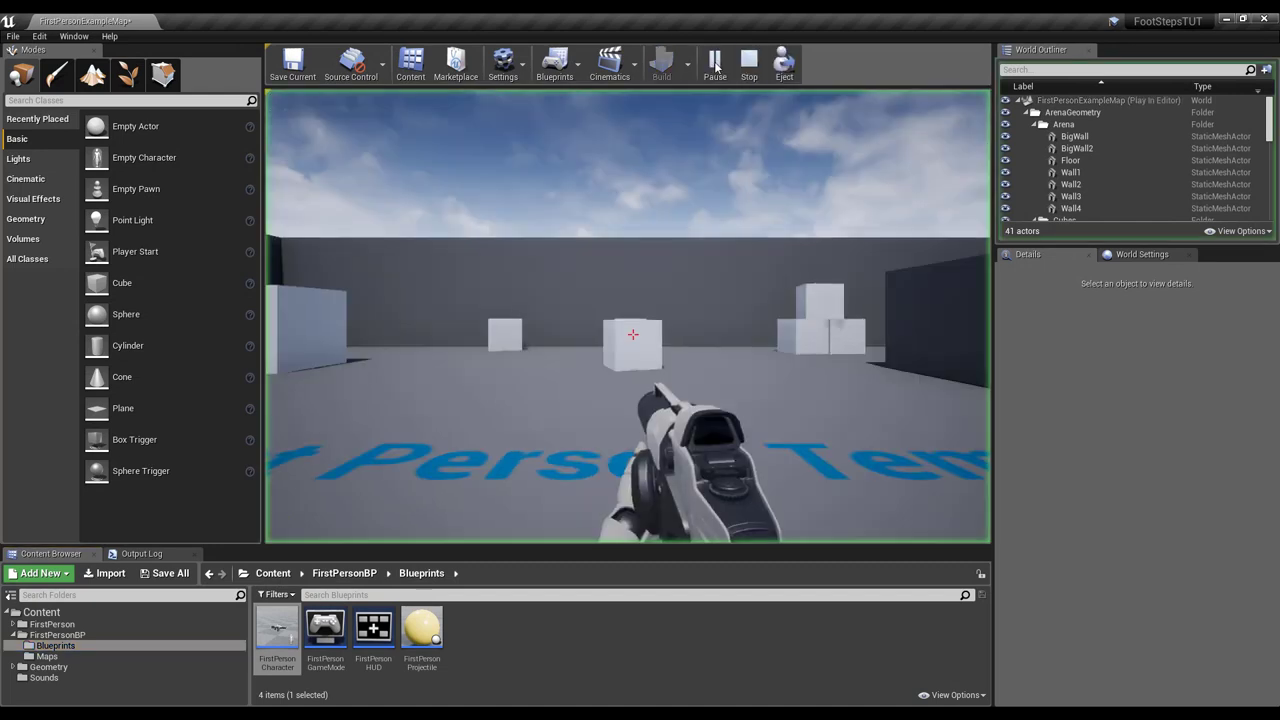
{"action": "key", "text": "w"}
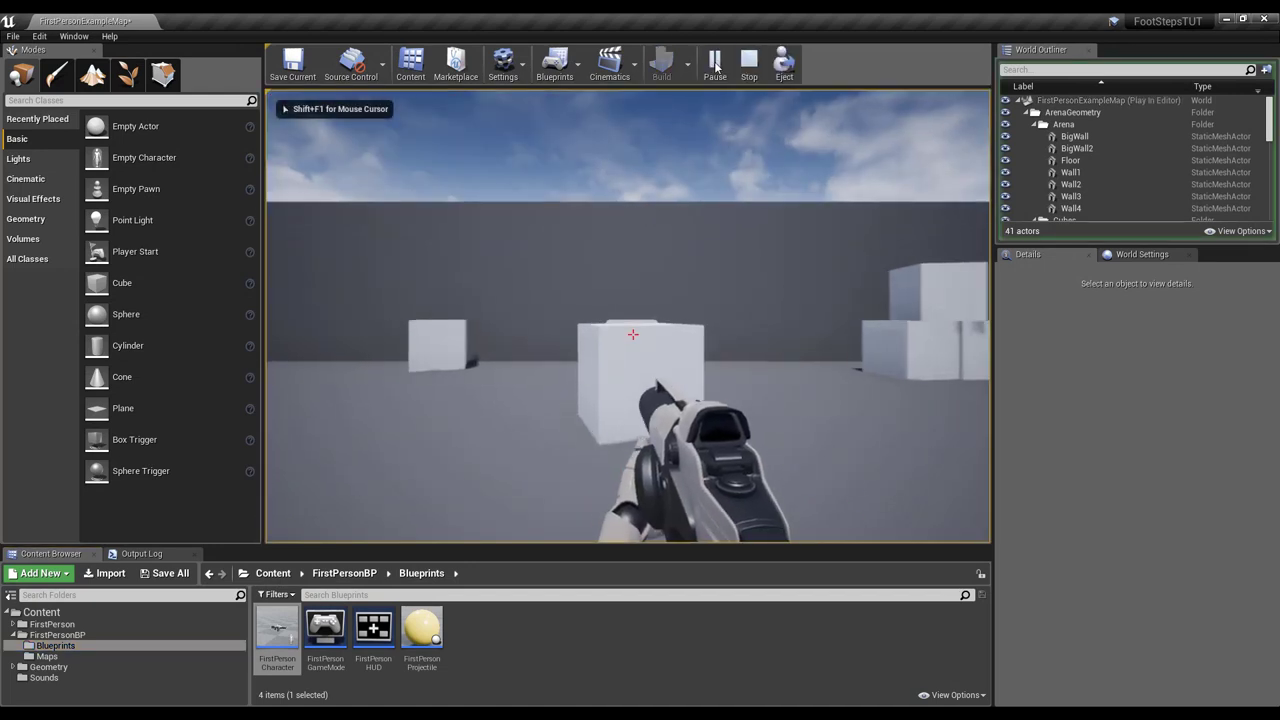
{"action": "key", "text": "w"}
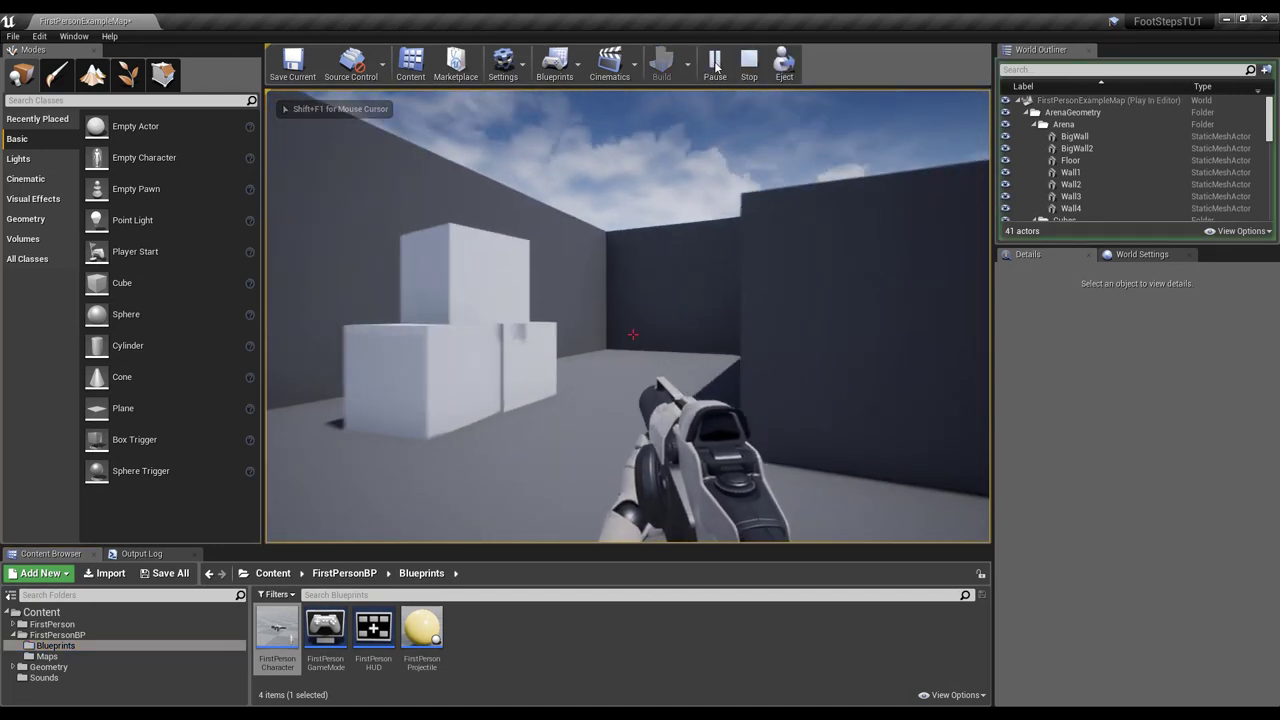
{"action": "key", "text": "w"}
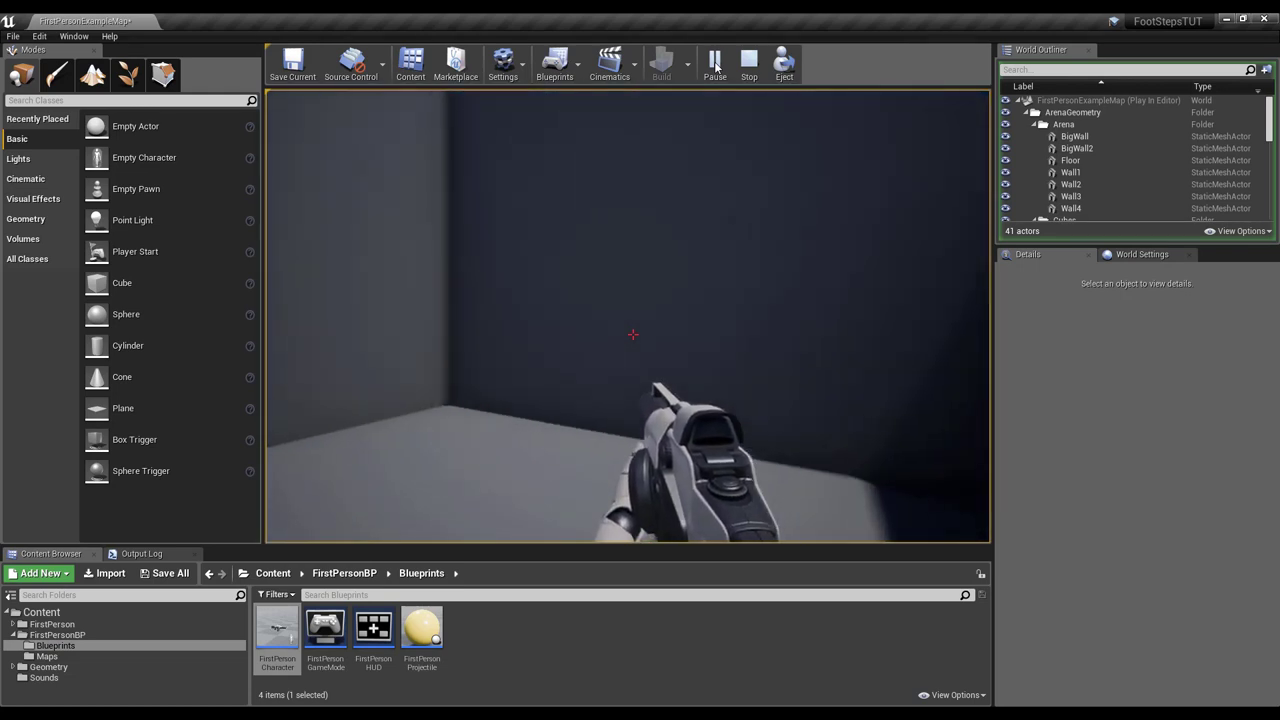
{"action": "key", "text": "w"}
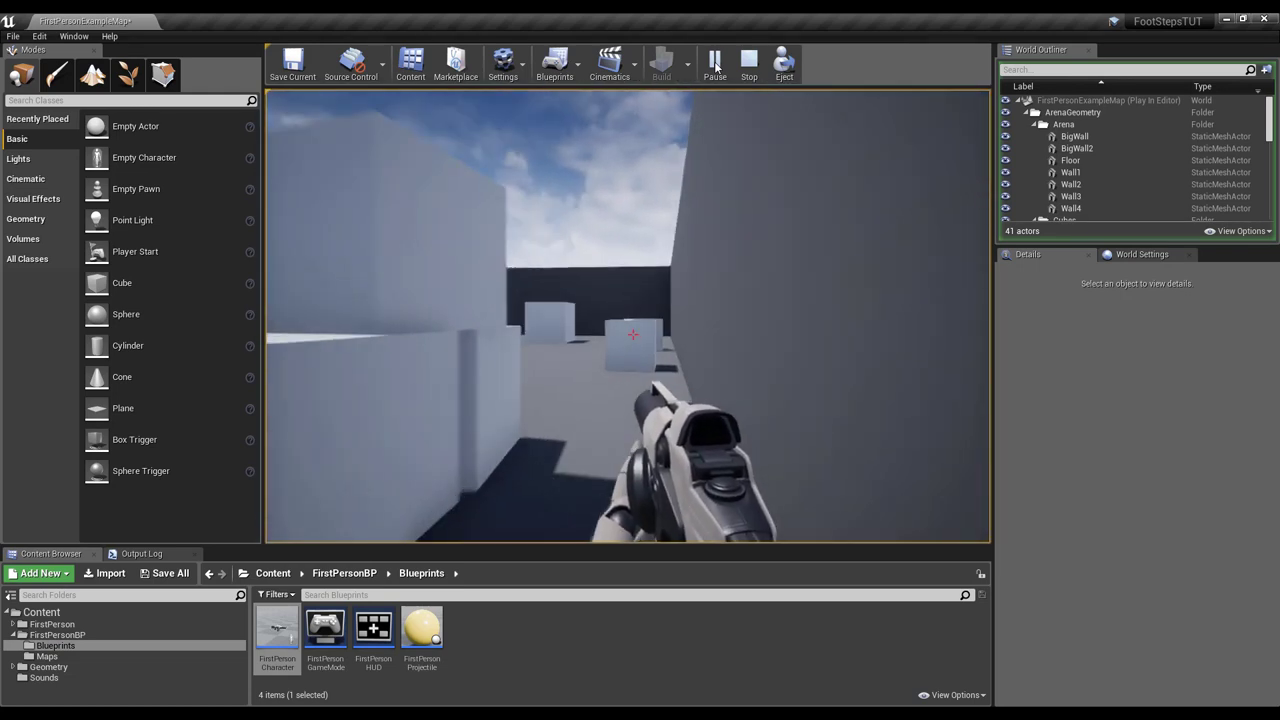
{"action": "key", "text": "w"}
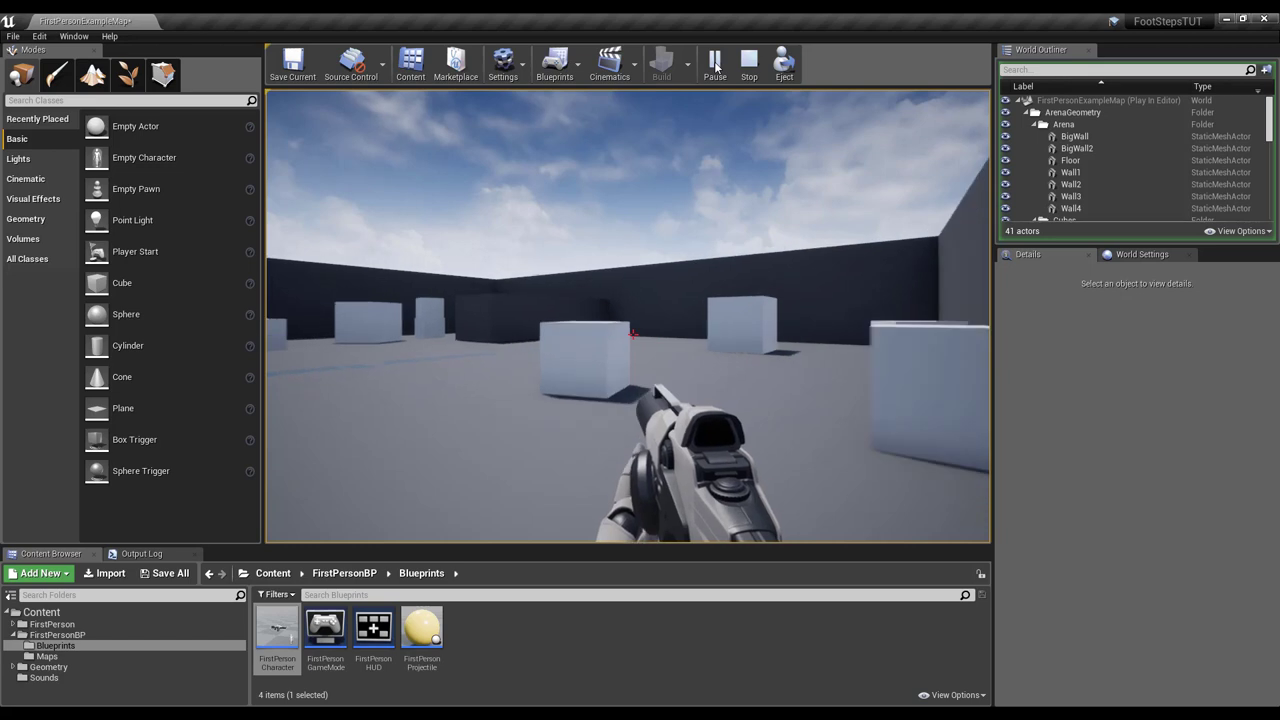
{"action": "key", "text": "w"}
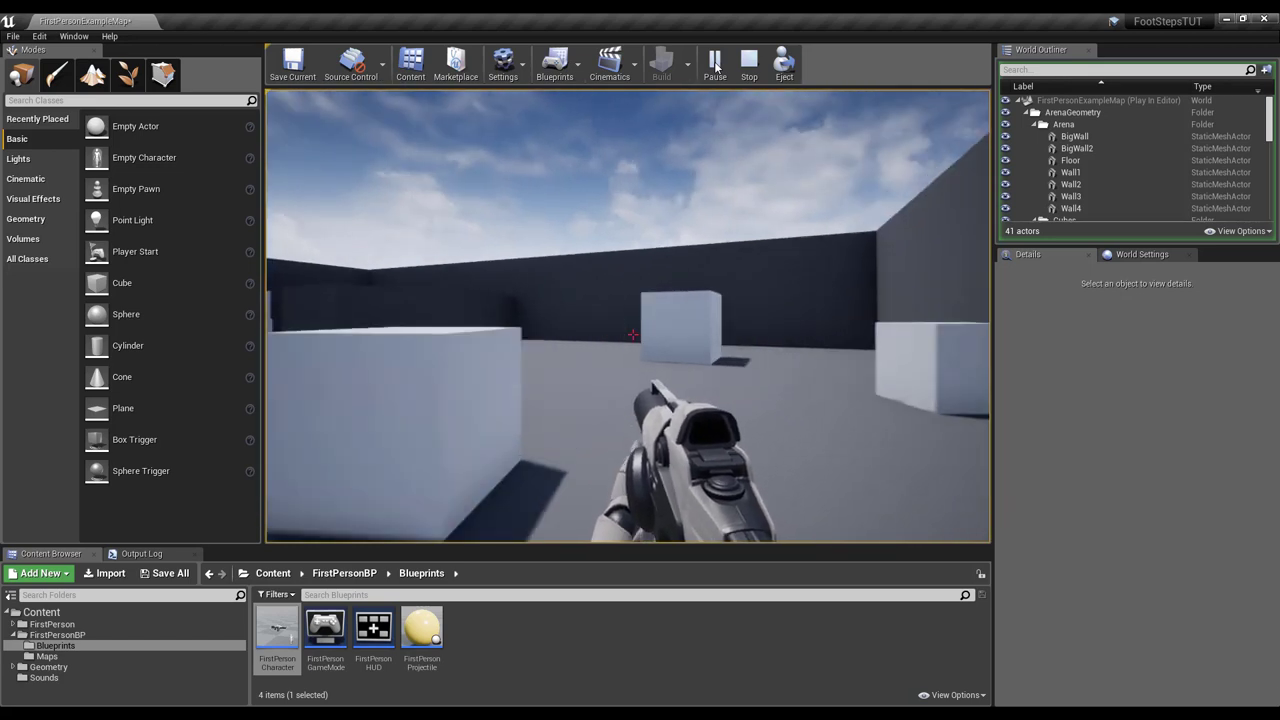
{"action": "key", "text": "s"}
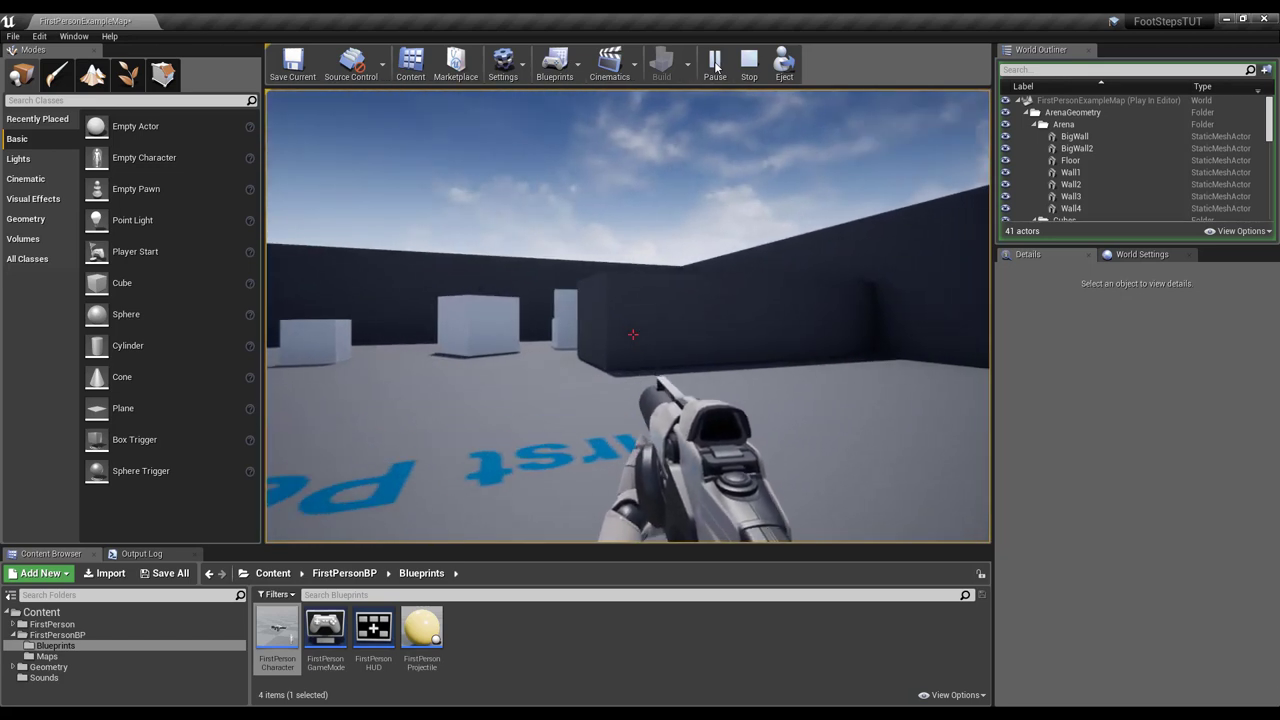
{"action": "key", "text": "s"}
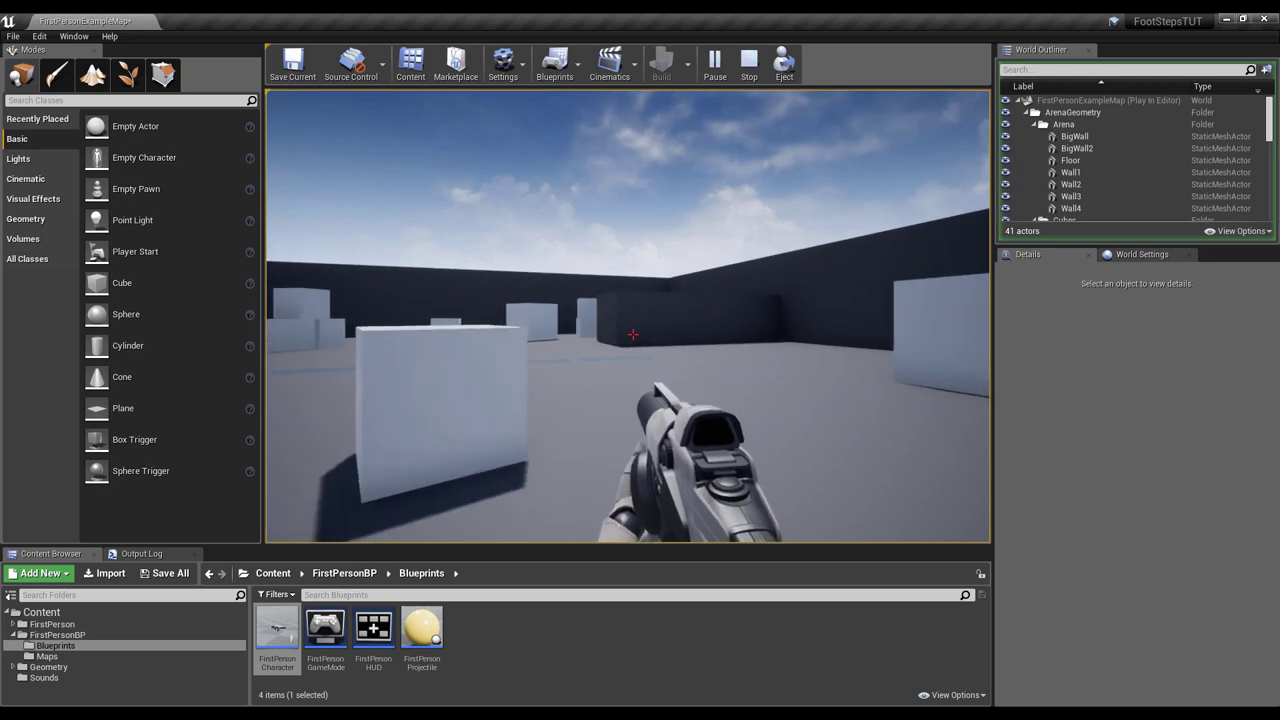